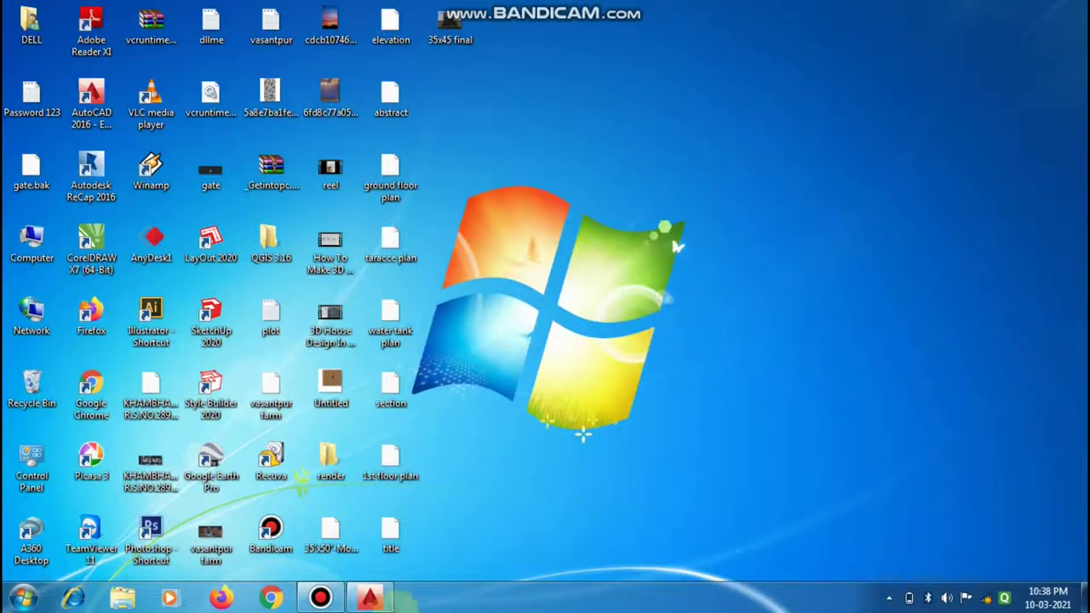
Step: Restore the AutoCAD window showing the '35x50 full offset' floor plans
click(368, 599)
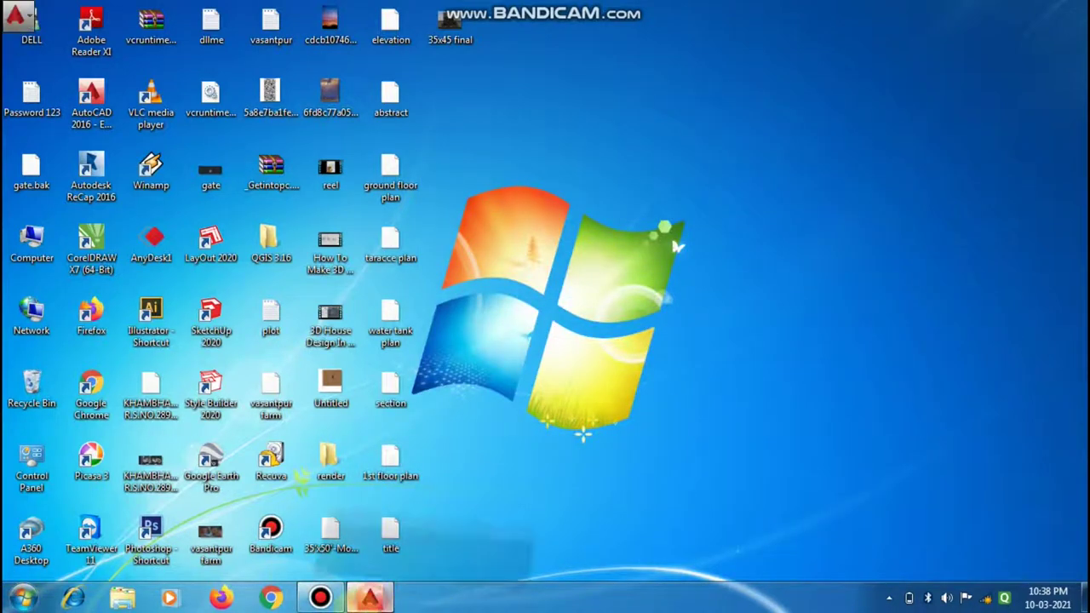
scroll(531, 178, down, 4)
scroll(447, 302, up, 2)
scroll(447, 302, up, 4)
scroll(451, 421, down, 4)
scroll(460, 383, up, 2)
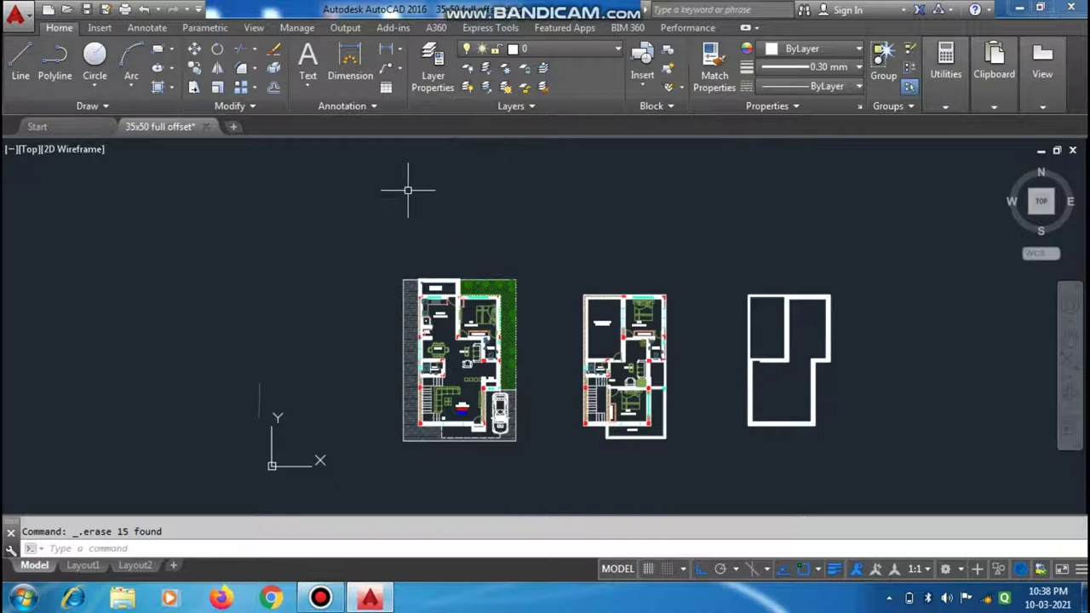
scroll(433, 451, up, 3)
scroll(434, 426, down, 3)
scroll(443, 428, up, 3)
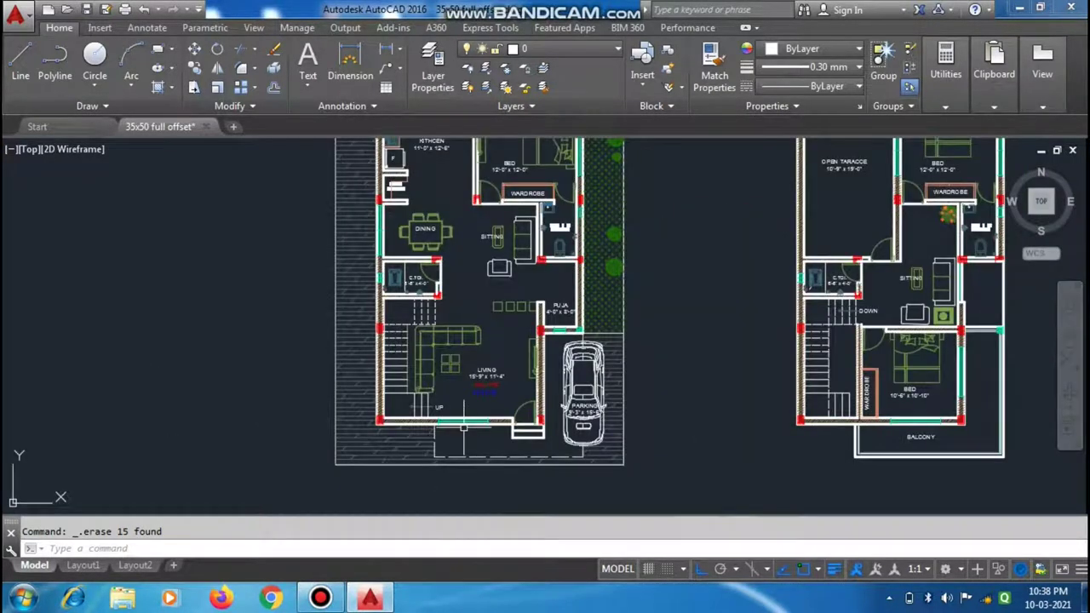
scroll(426, 439, down, 2)
scroll(433, 462, up, 4)
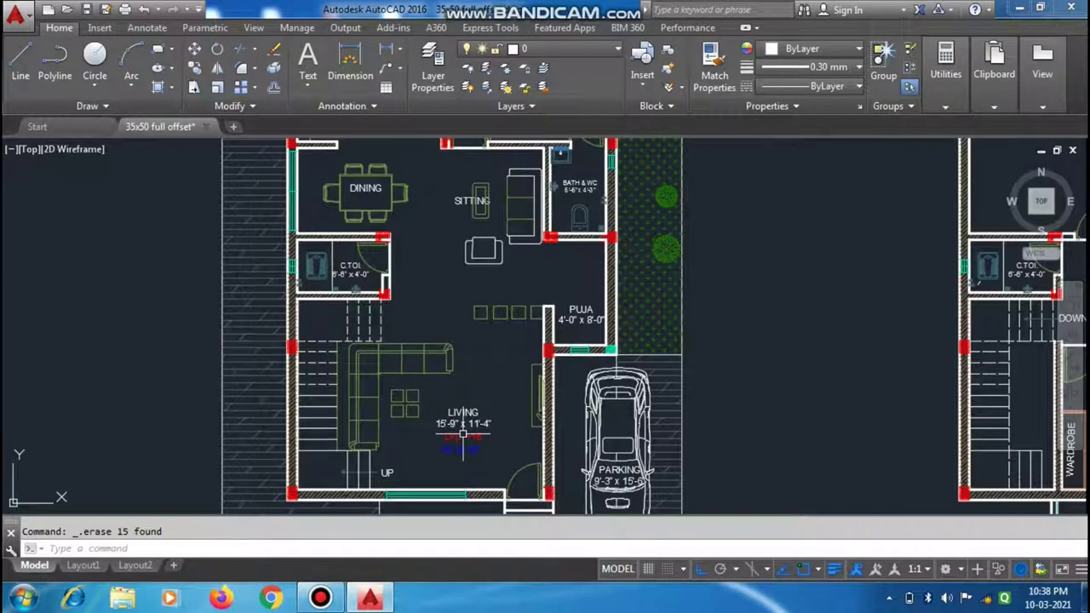
scroll(455, 405, down, 3)
scroll(477, 442, up, 3)
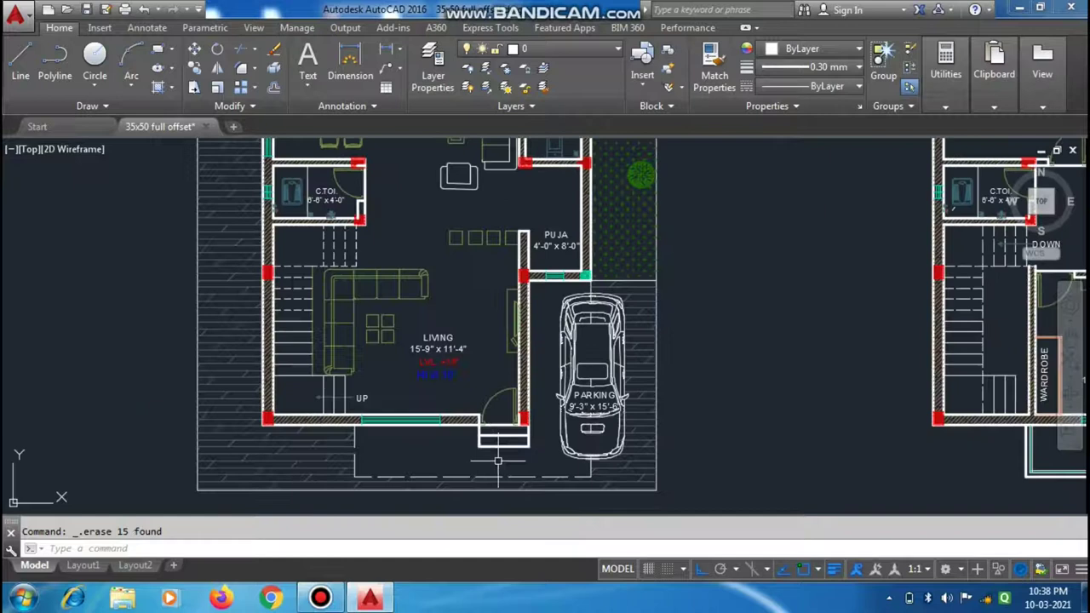
scroll(498, 460, up, 2)
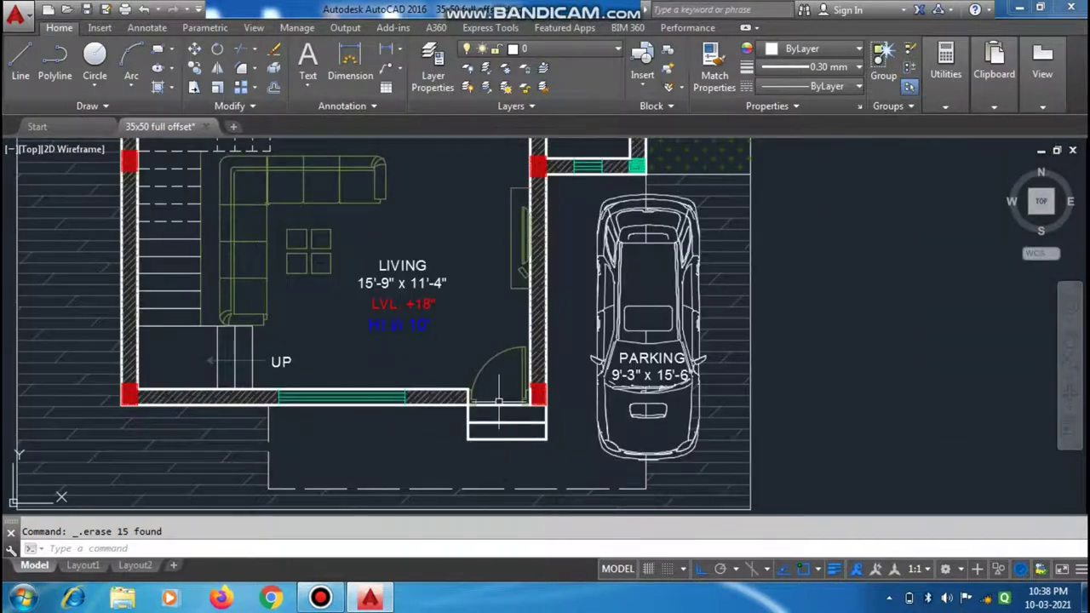
scroll(499, 400, down, 3)
scroll(471, 439, up, 2)
scroll(431, 440, up, 2)
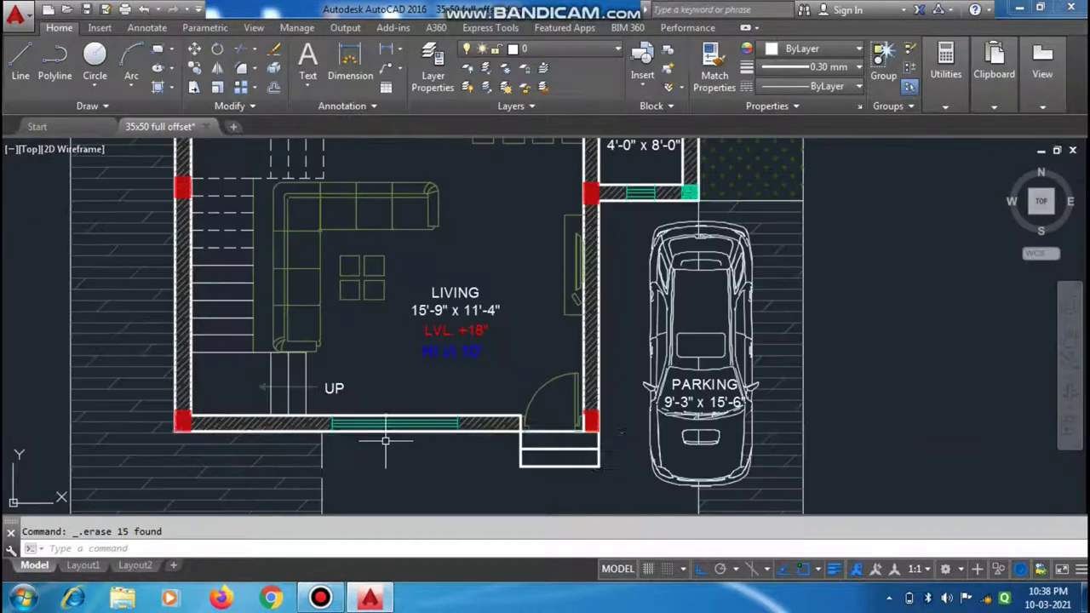
scroll(383, 438, up, 2)
scroll(342, 424, down, 1)
scroll(341, 424, down, 2)
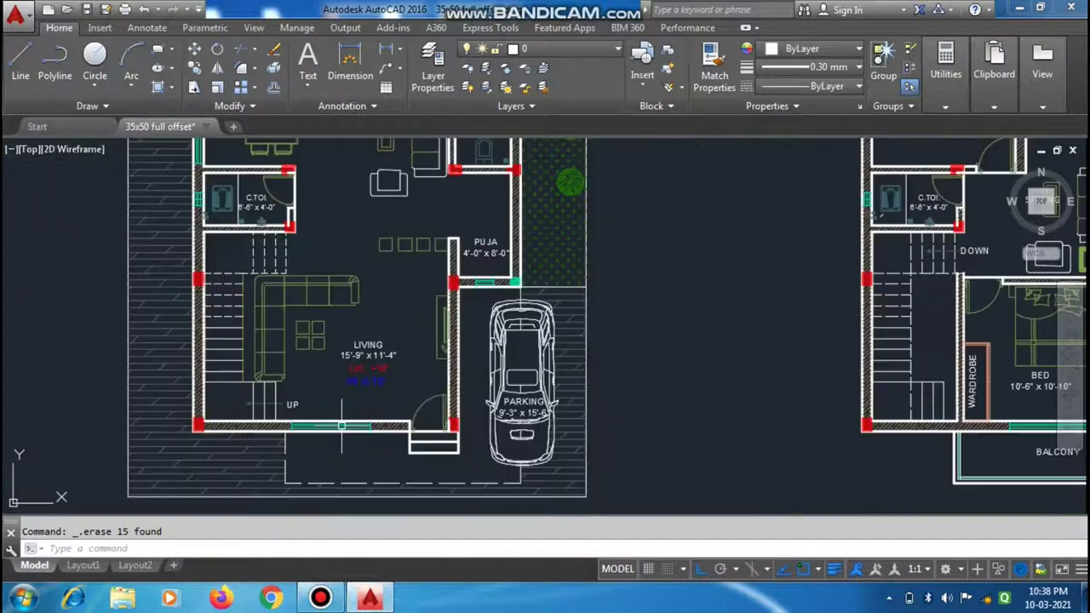
scroll(394, 449, down, 1)
scroll(409, 408, up, 2)
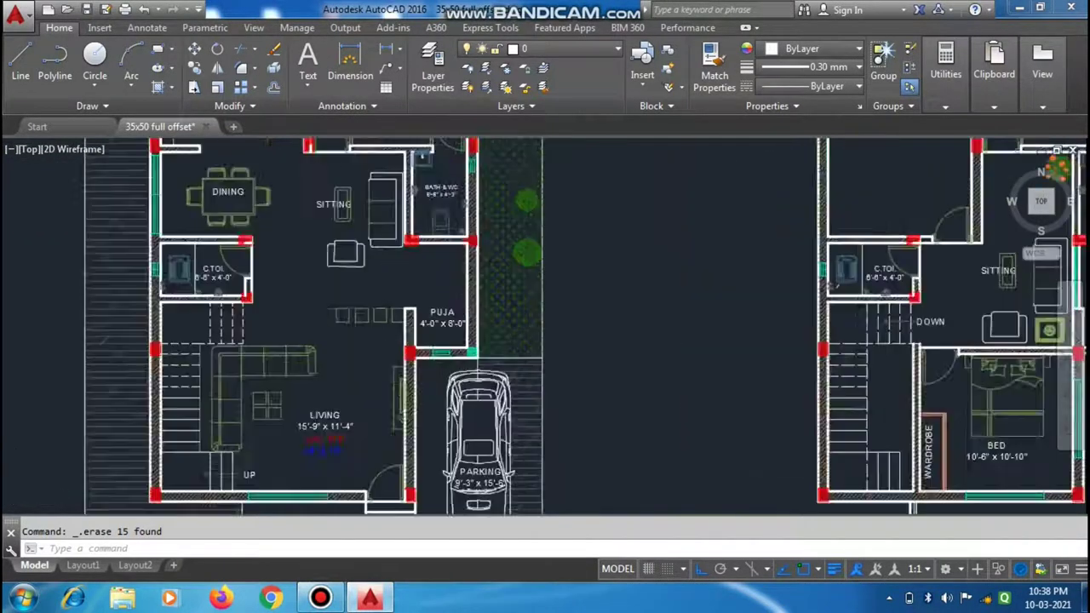
scroll(431, 371, up, 1)
scroll(433, 375, up, 3)
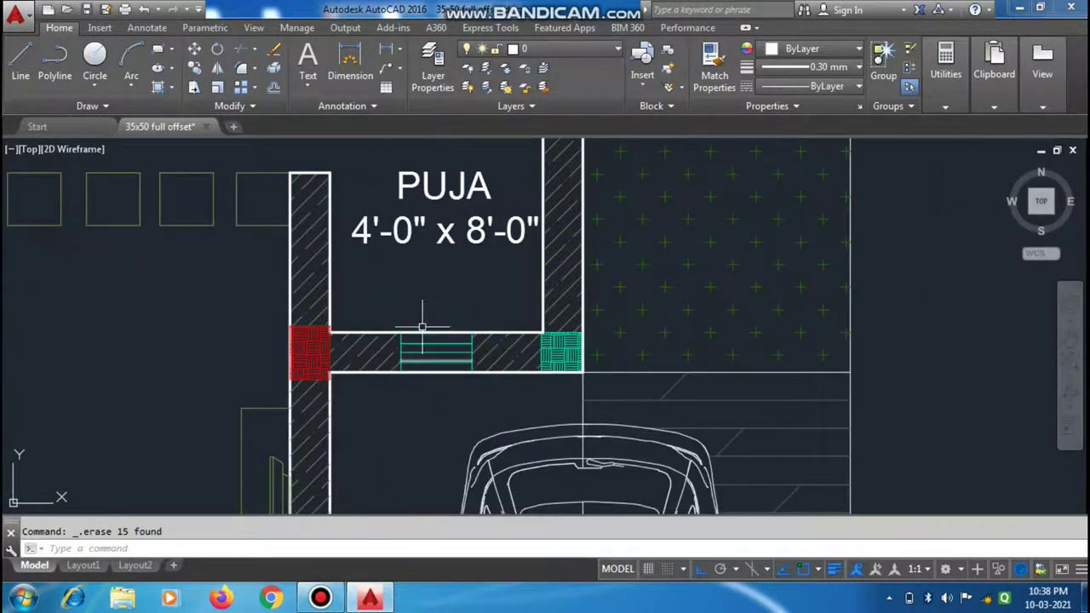
scroll(409, 358, down, 4)
scroll(404, 460, down, 2)
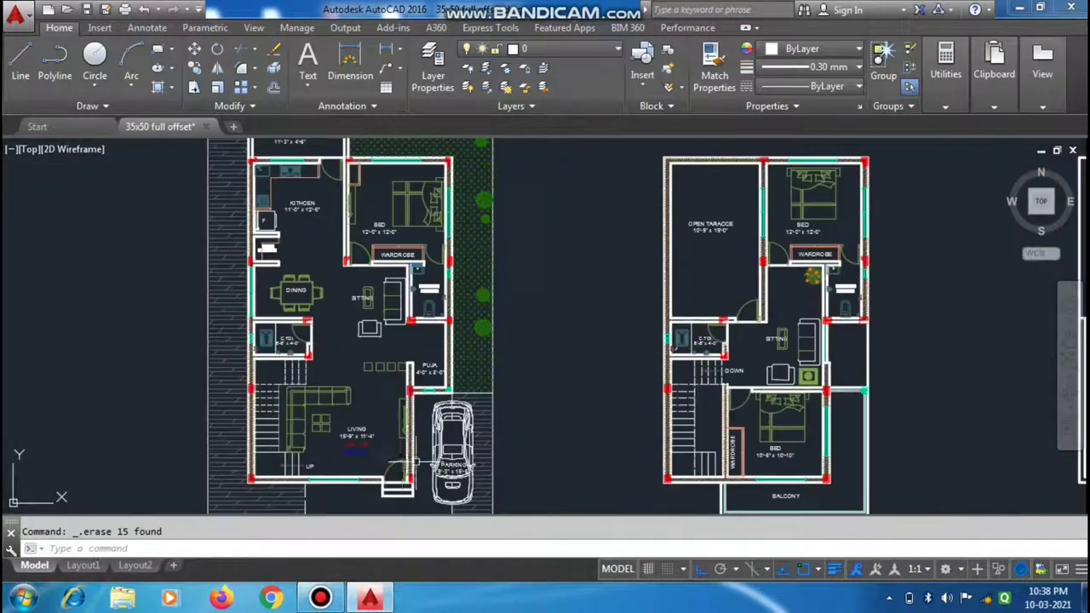
scroll(356, 409, down, 3)
scroll(540, 428, up, 3)
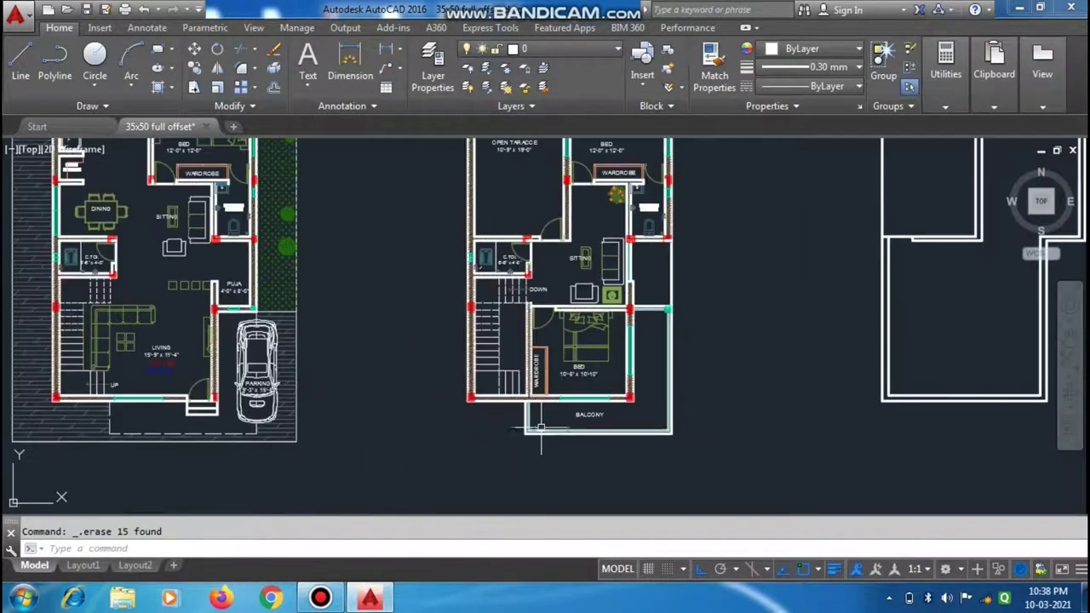
scroll(244, 430, down, 1)
scroll(245, 430, up, 2)
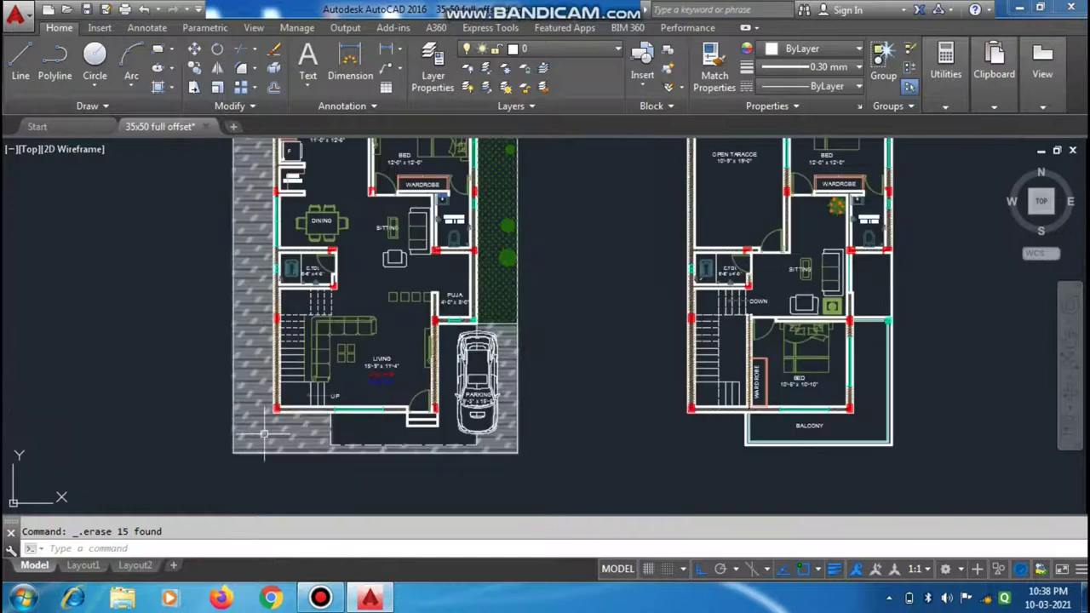
scroll(265, 418, up, 2)
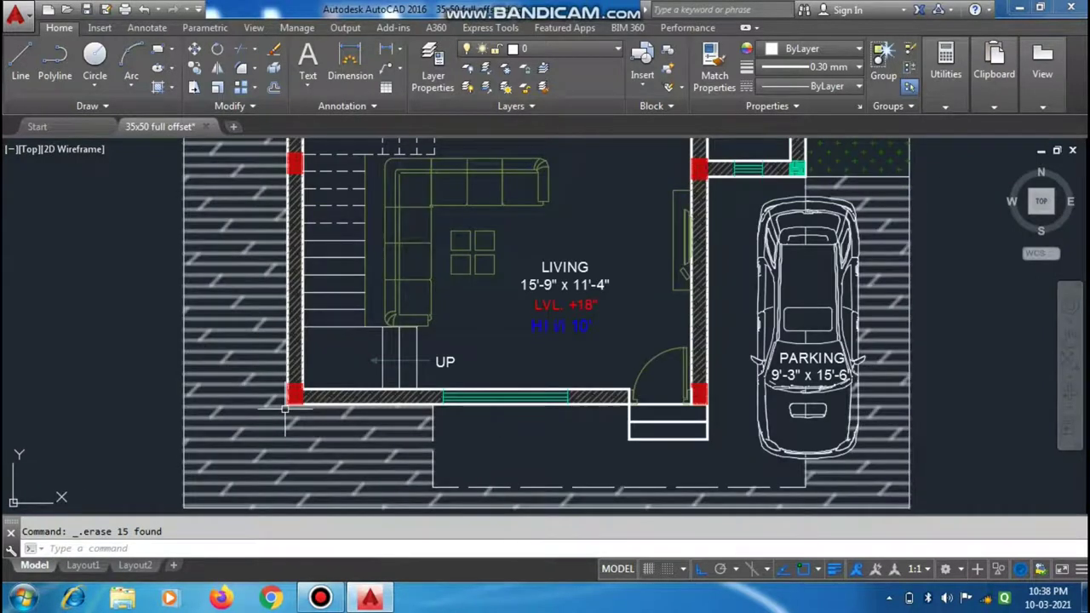
scroll(280, 430, down, 3)
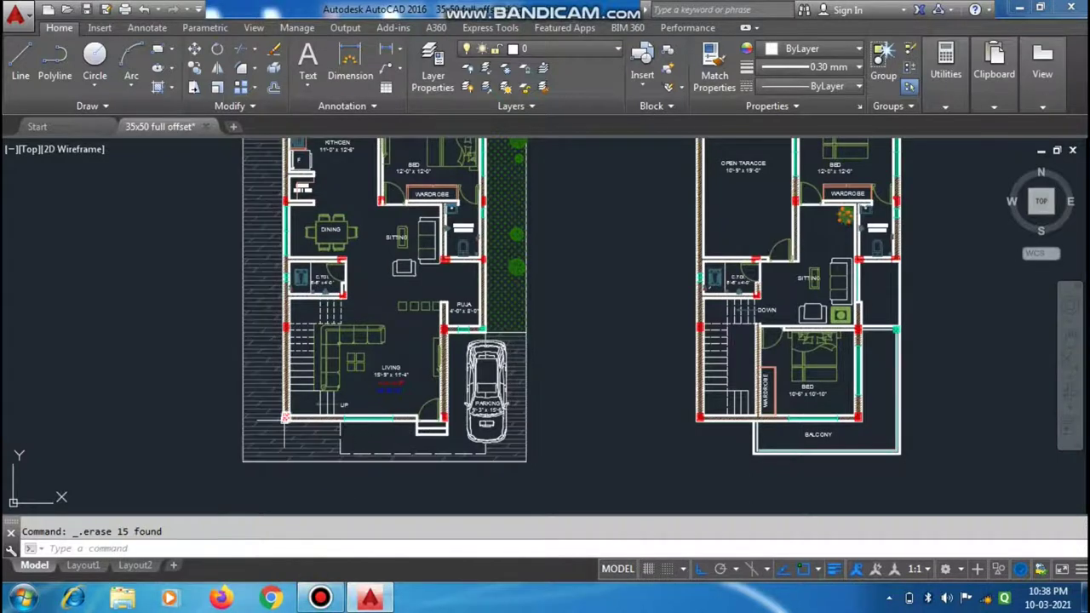
scroll(285, 417, up, 3)
scroll(285, 413, up, 2)
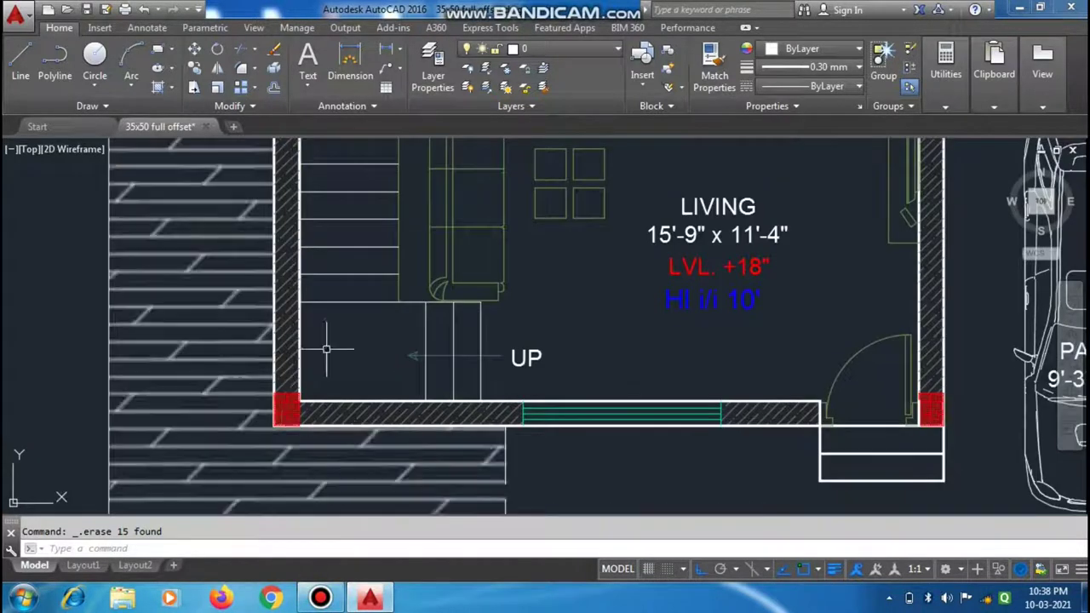
Step: Make LEVEL the current layer and set the lineweight for new lines to ByLayer
click(594, 50)
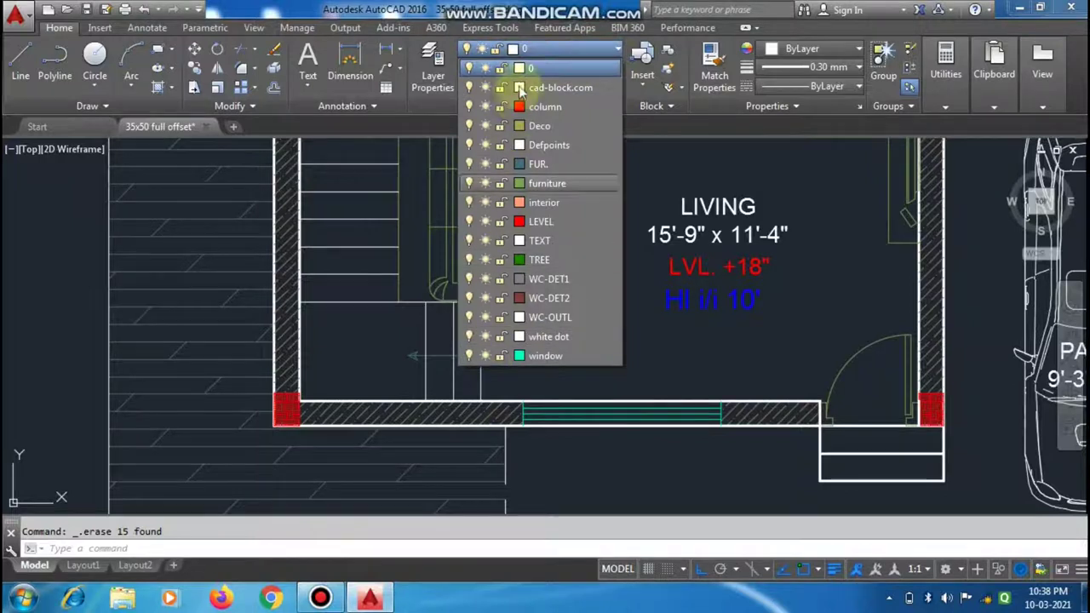
click(537, 220)
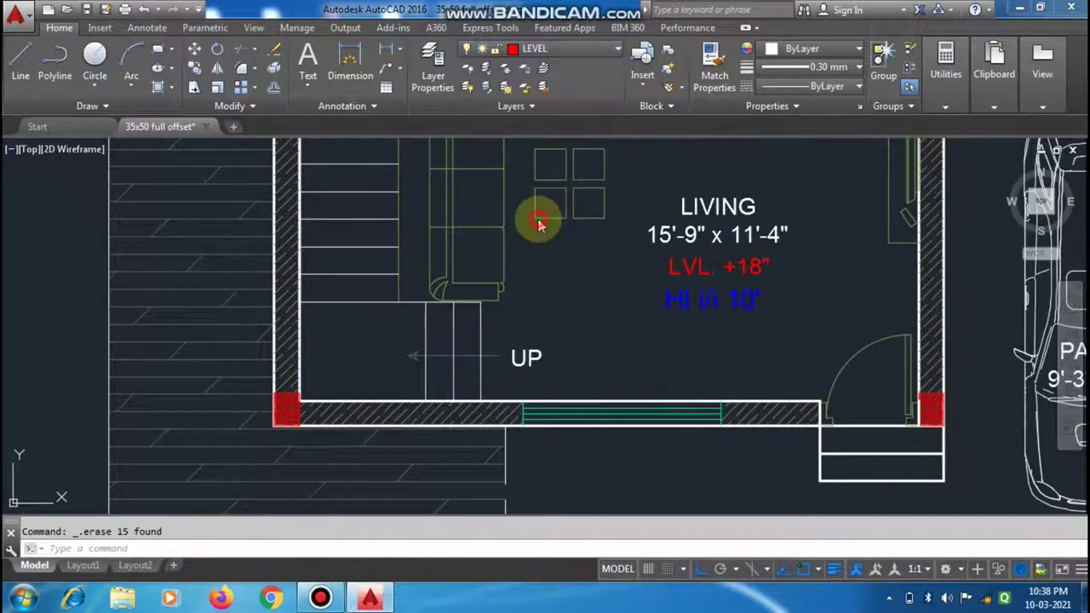
click(828, 67)
scroll(771, 111, up, 2)
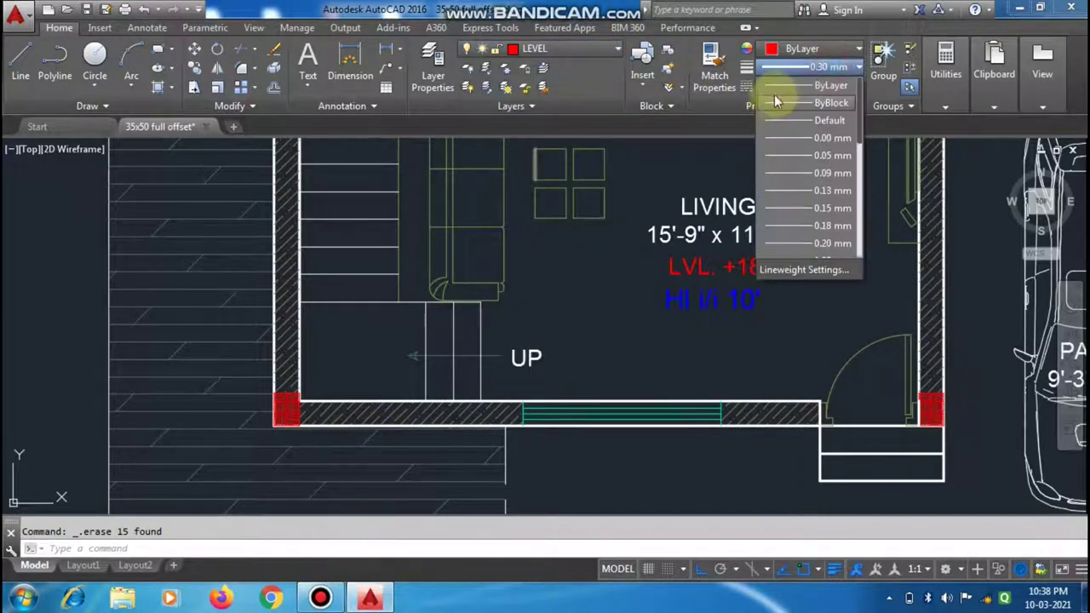
click(774, 87)
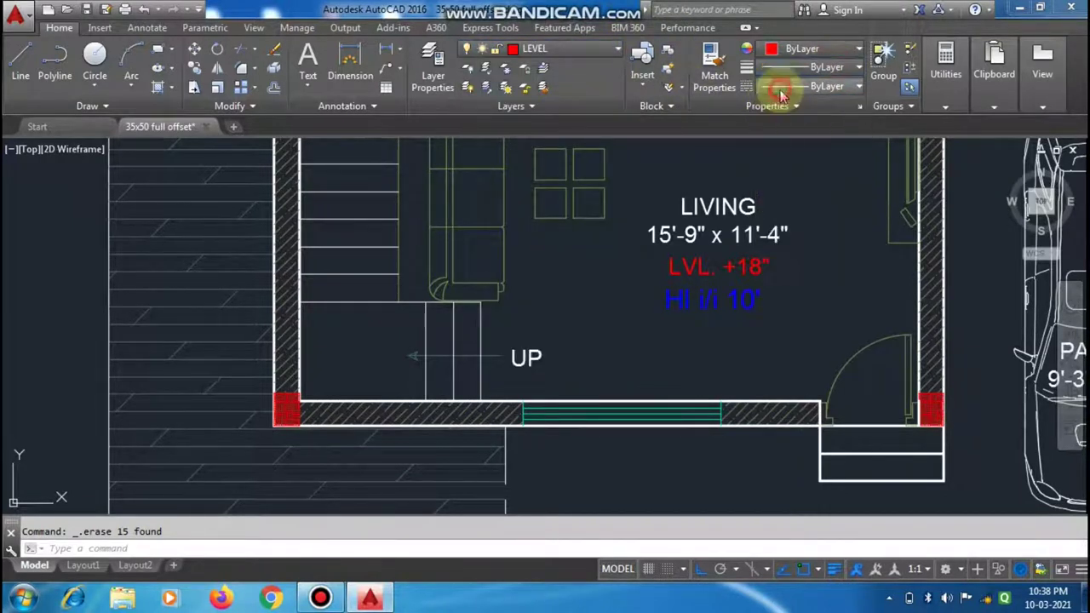
Step: Try a vertical construction line through the lower-left wall corner, then abandon it
click(44, 106)
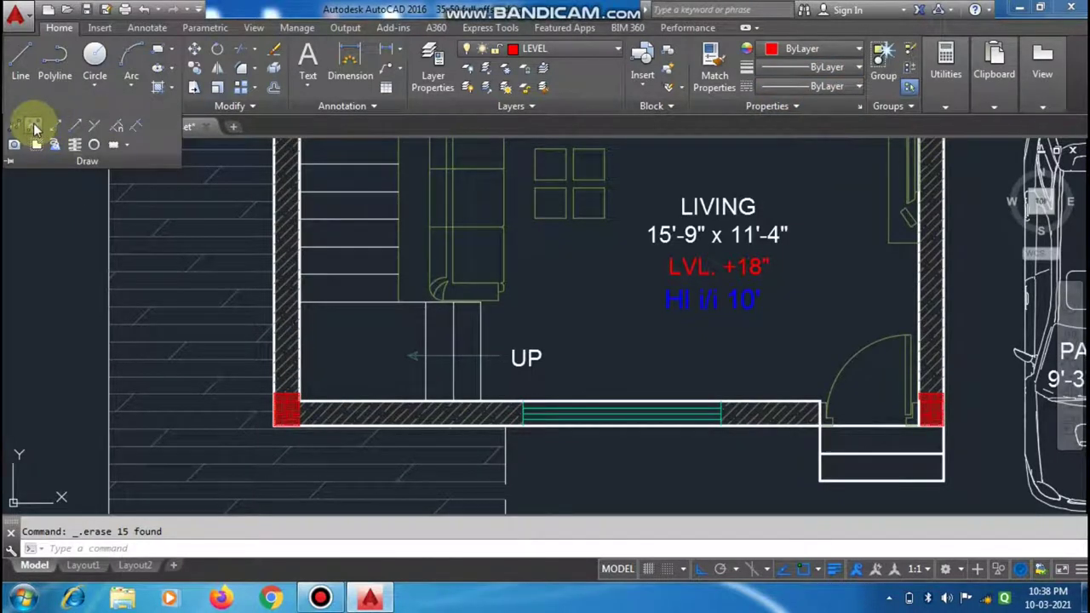
click(56, 128)
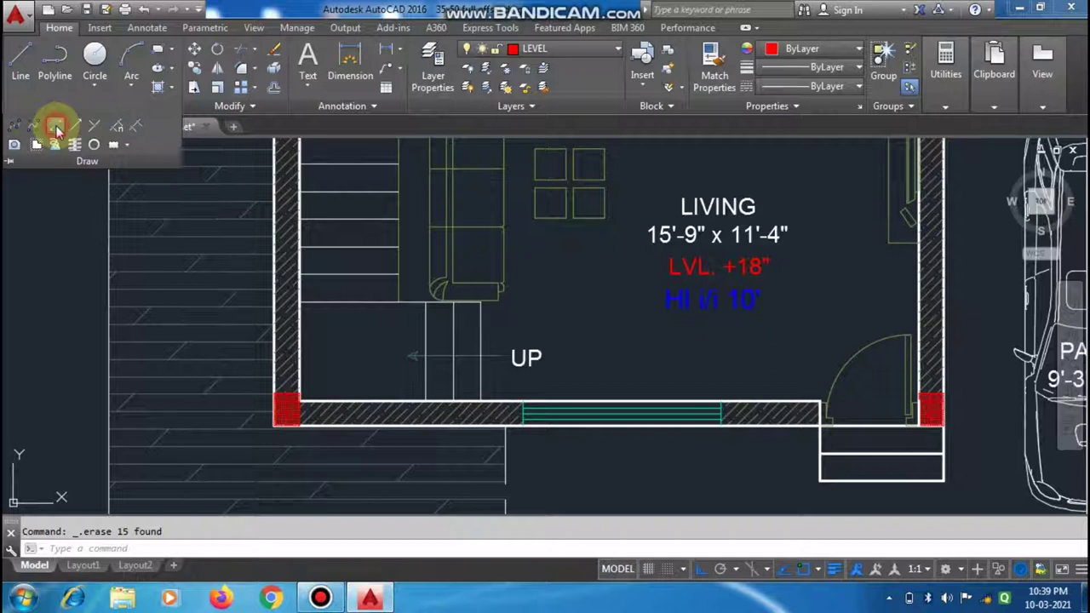
key(Escape)
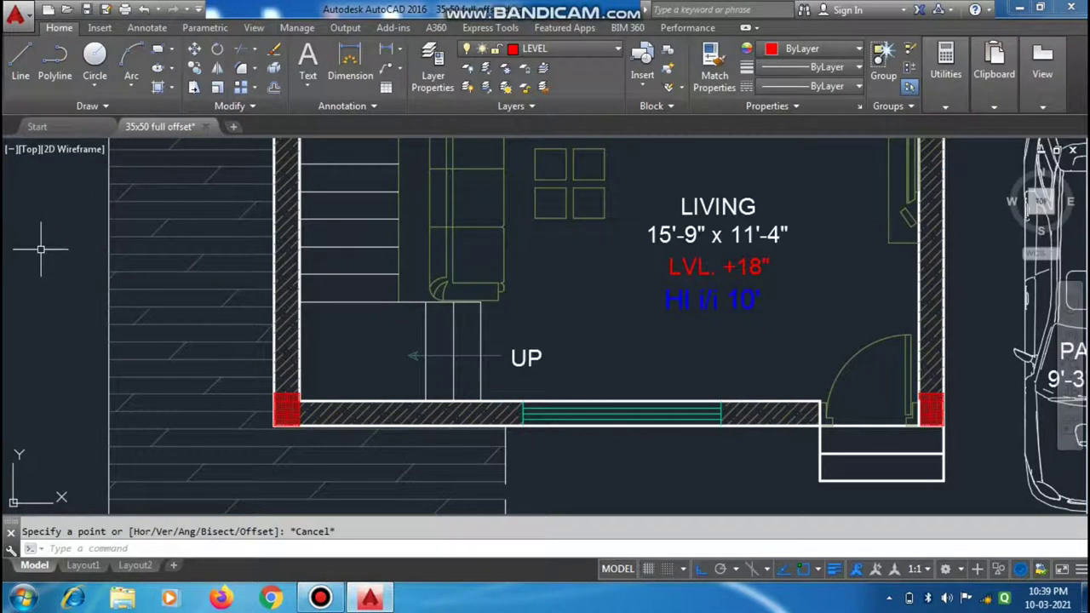
text(XL)
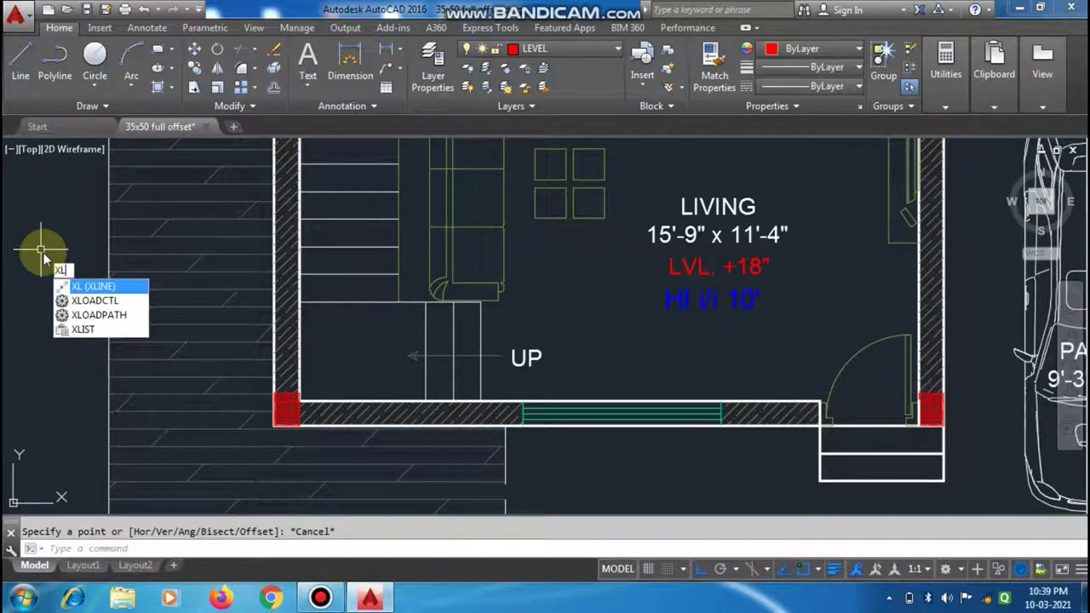
key(Return)
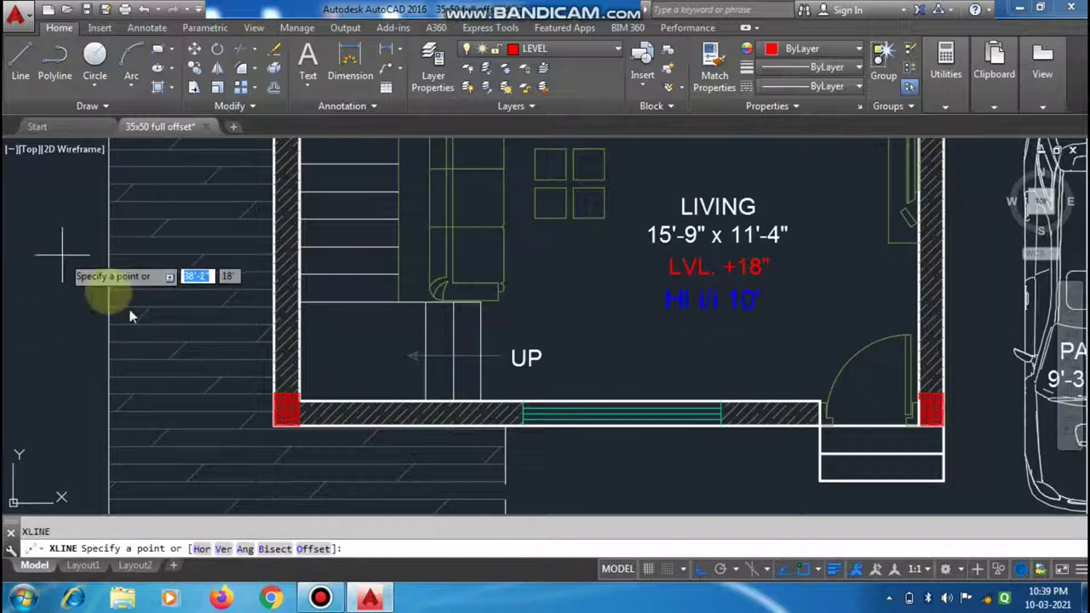
scroll(292, 442, up, 2)
click(264, 418)
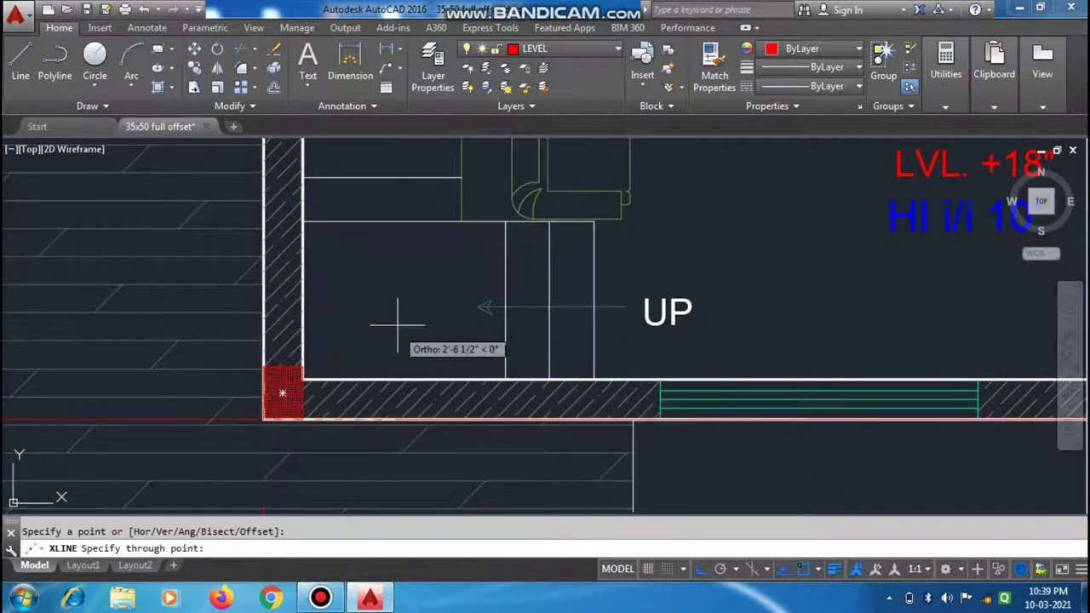
key(F8)
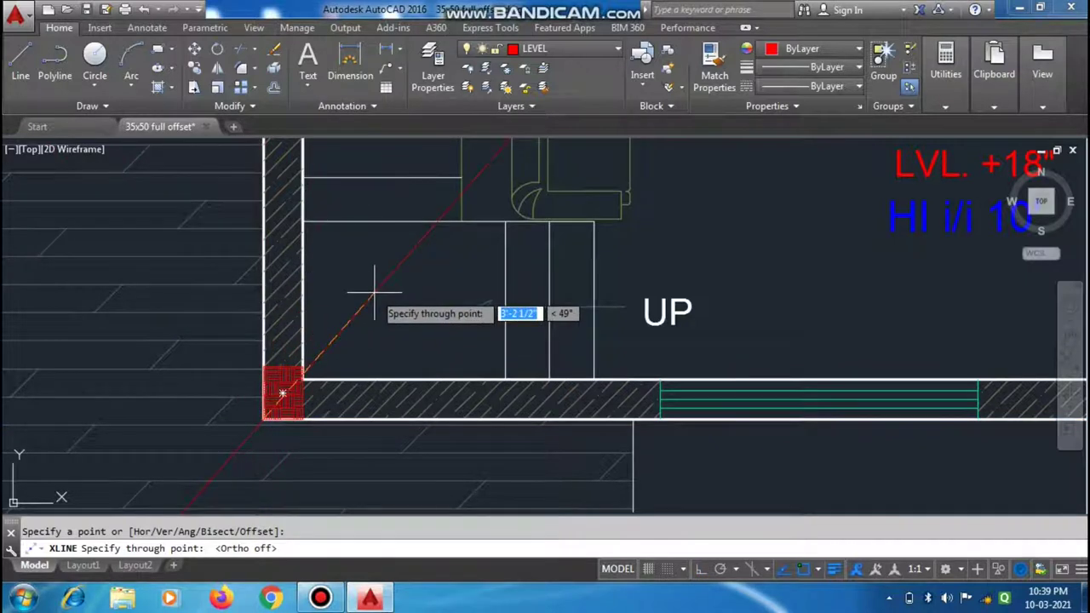
key(F8)
click(263, 312)
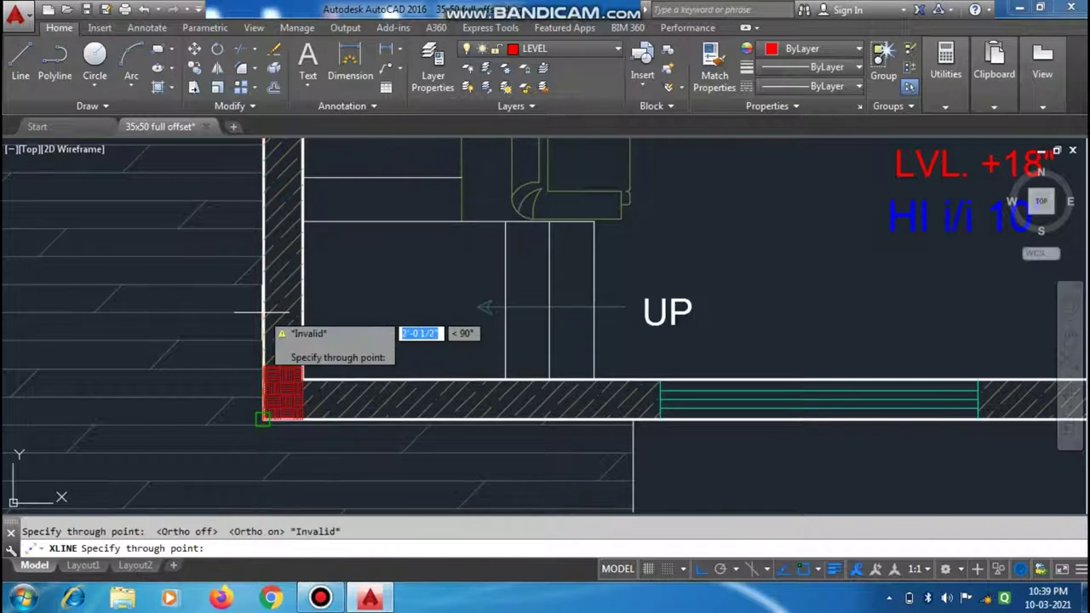
key(Escape)
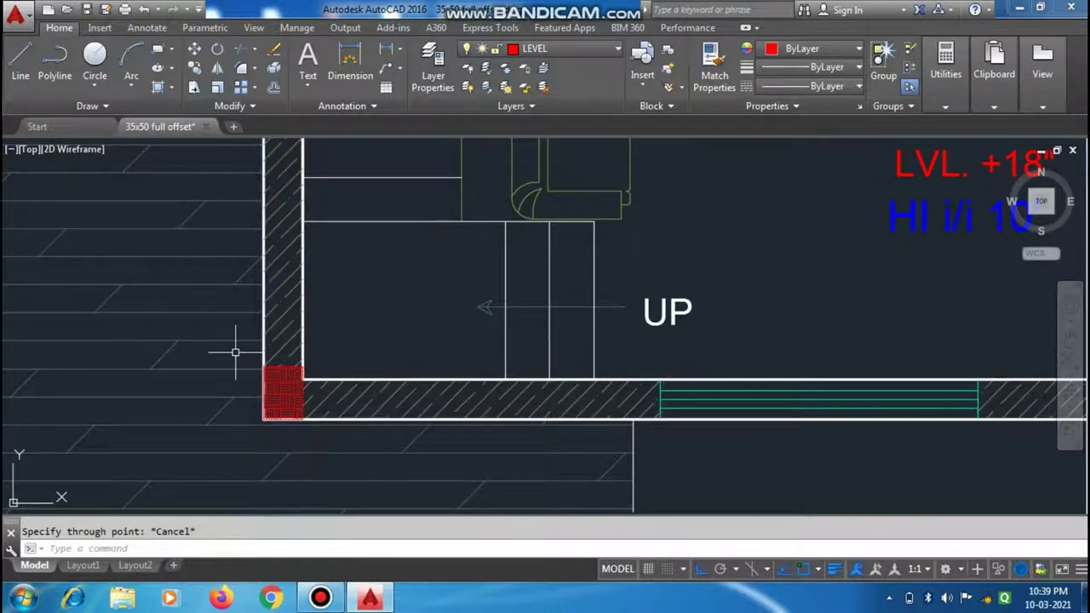
Step: Draw a vertical construction line (XL) through the red column corner at the lower-left wall
text(xl)
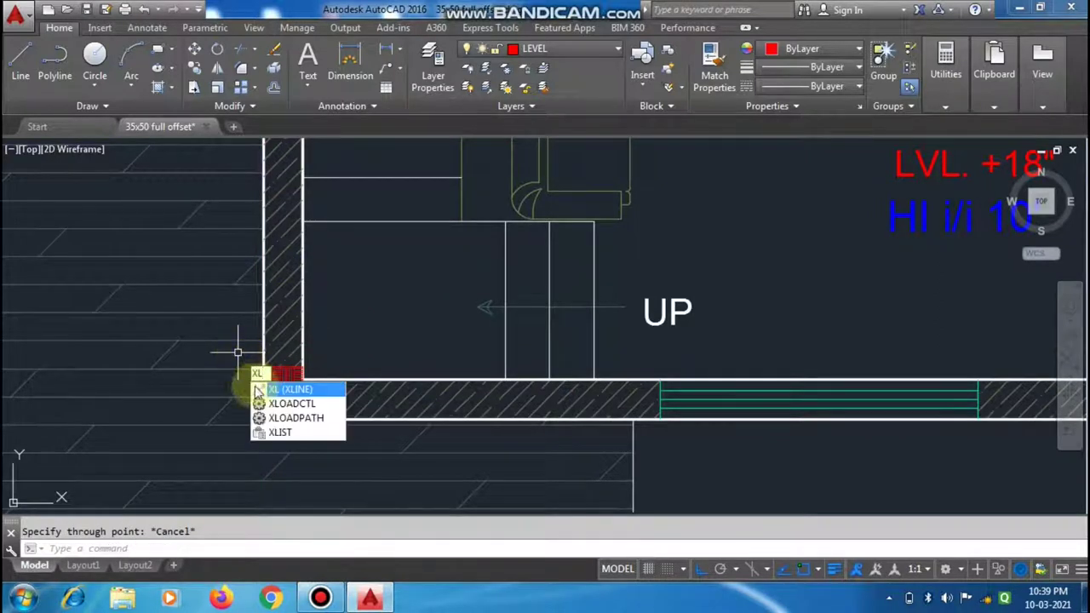
key(Return)
click(262, 419)
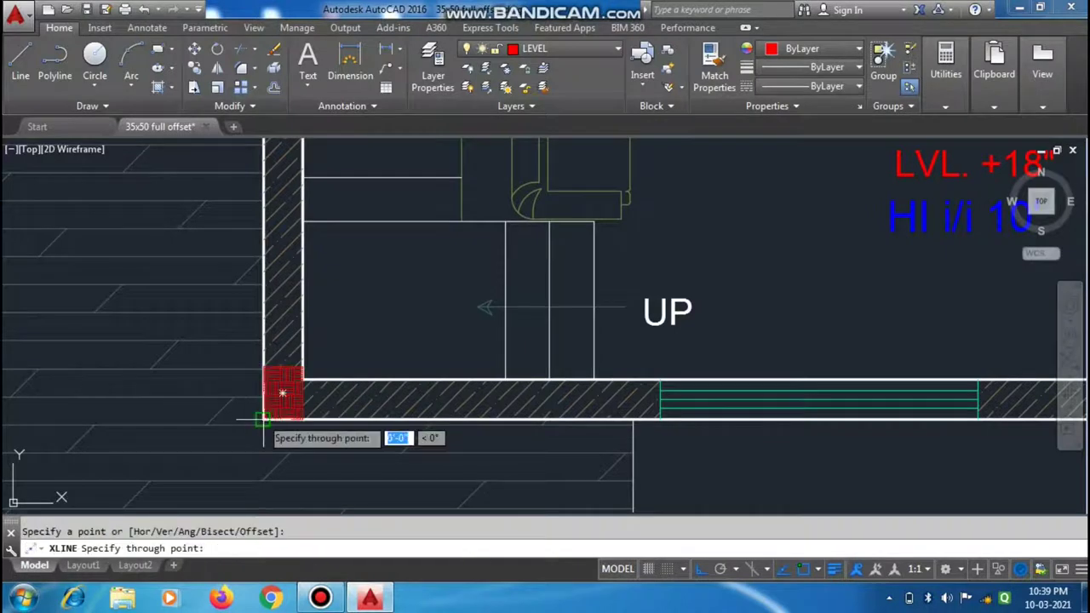
click(263, 329)
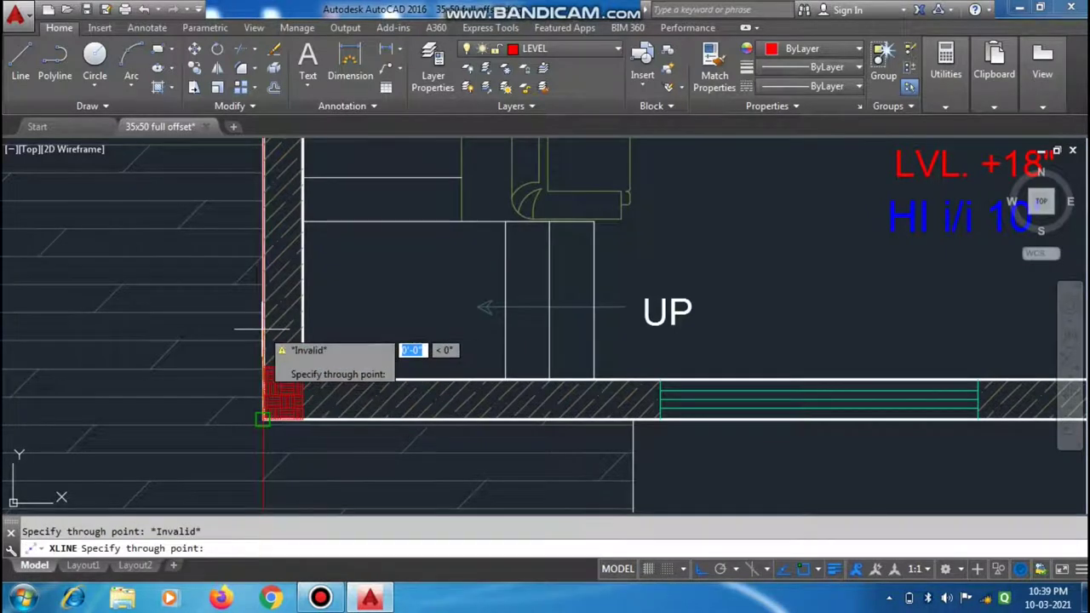
scroll(263, 330, down, 3)
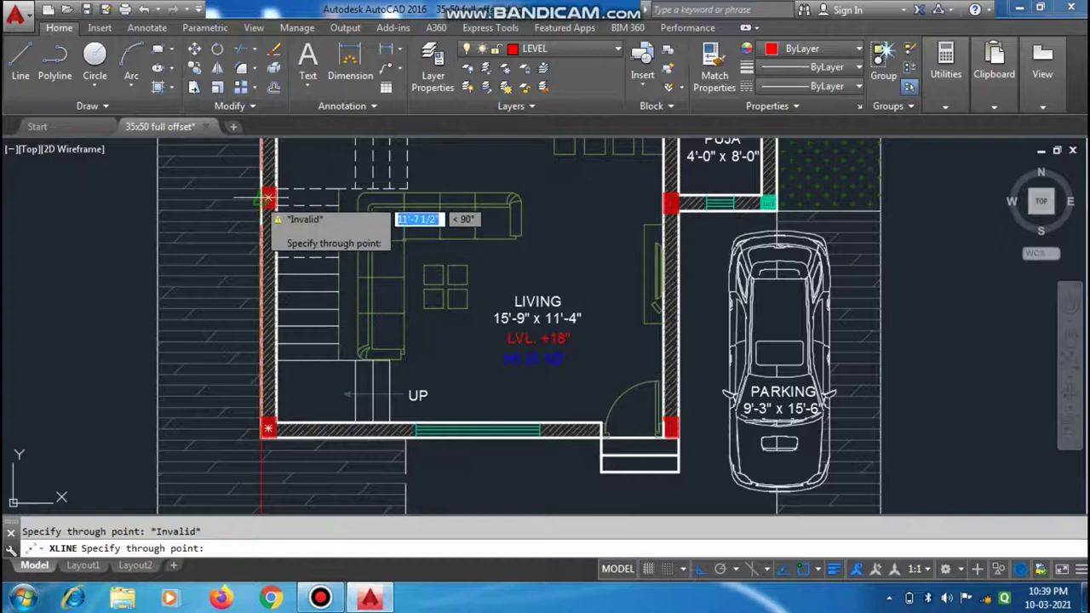
key(Escape)
scroll(276, 461, up, 4)
scroll(282, 343, down, 4)
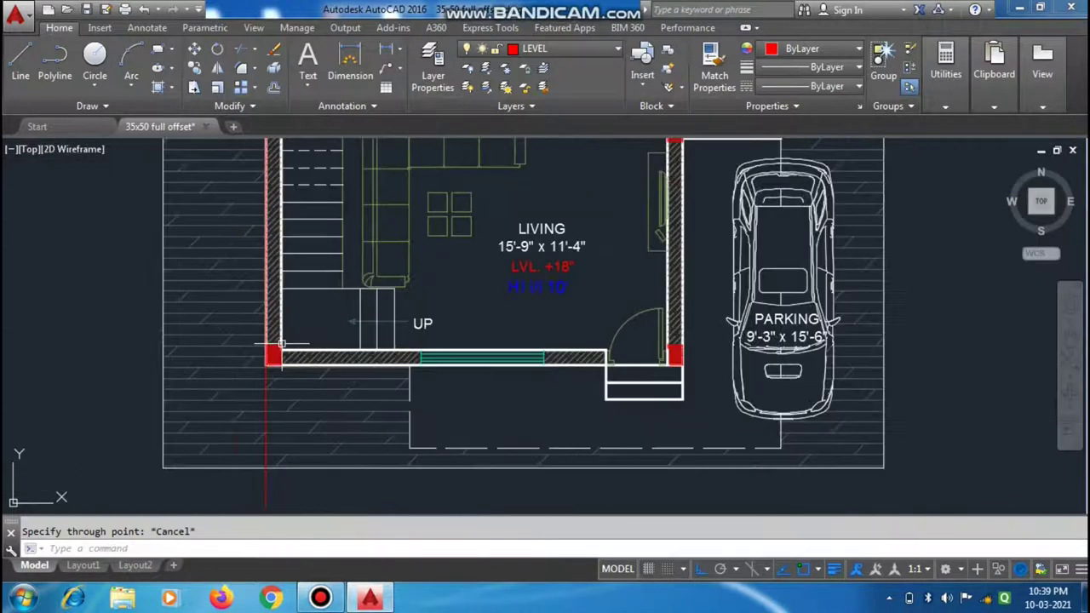
scroll(282, 344, up, 3)
scroll(270, 327, down, 3)
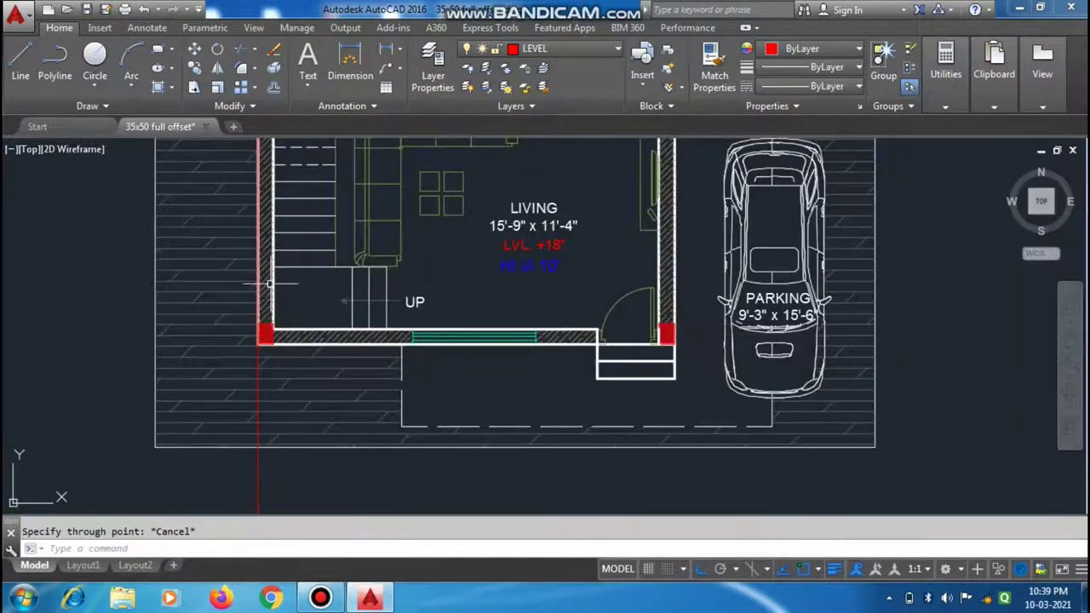
scroll(271, 328, up, 2)
scroll(276, 314, up, 2)
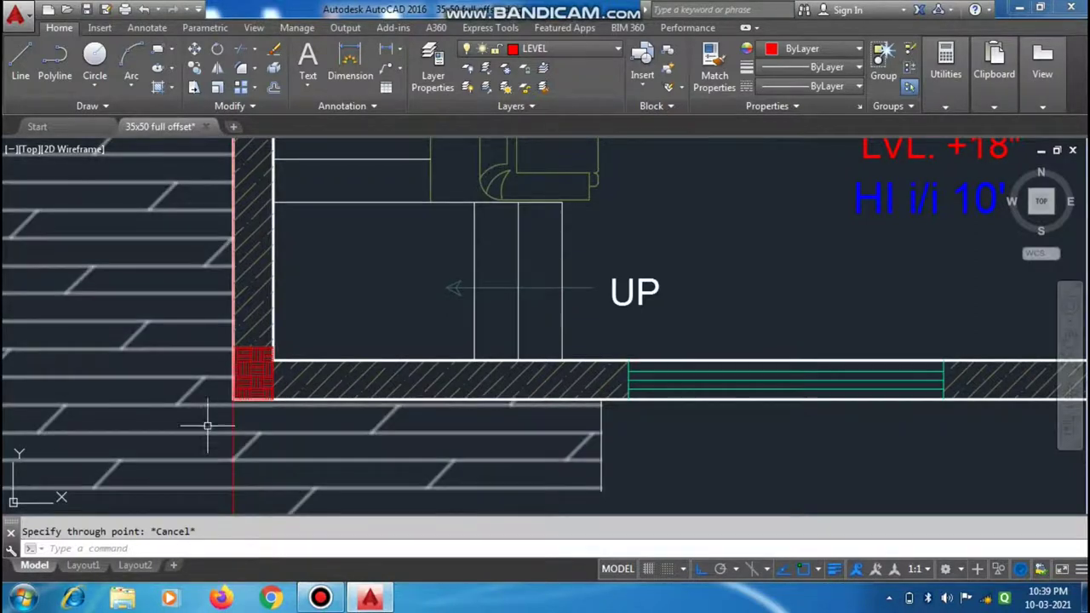
scroll(205, 425, down, 1)
scroll(540, 389, up, 1)
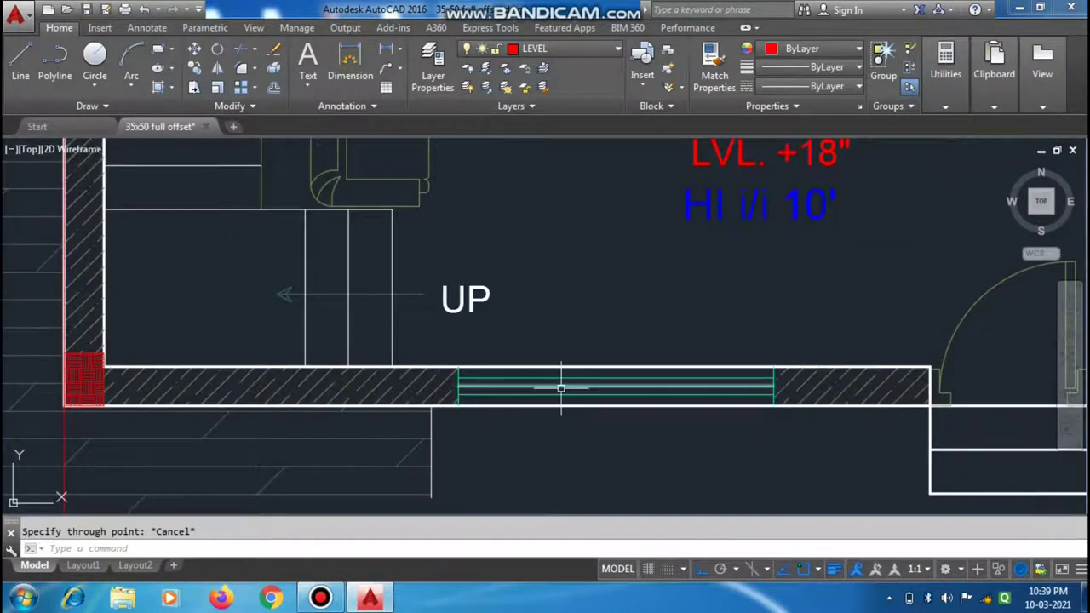
scroll(763, 387, down, 2)
scroll(758, 387, up, 1)
scroll(758, 387, up, 2)
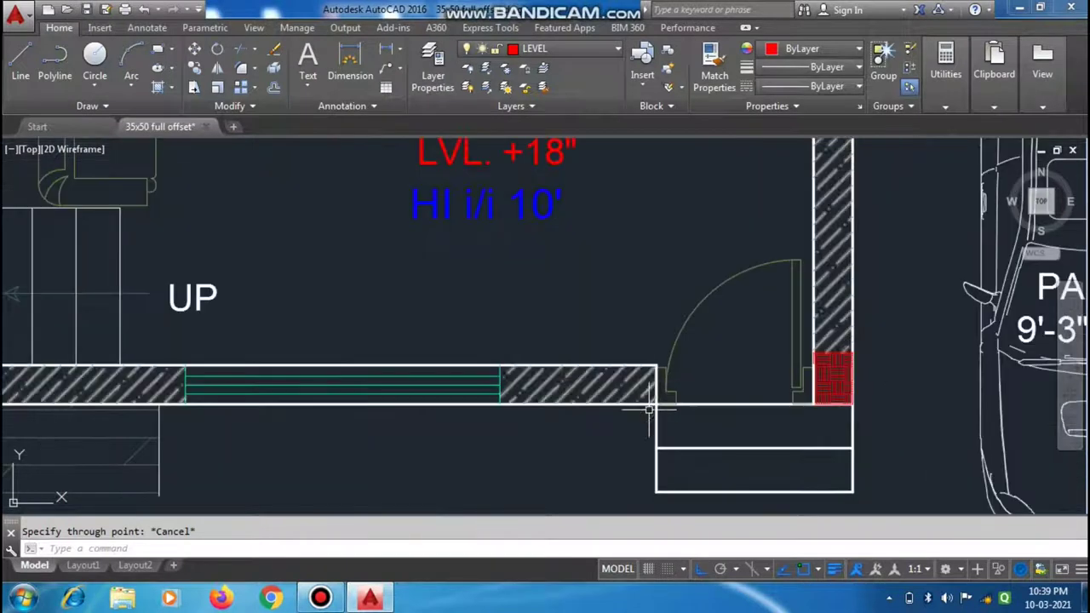
scroll(818, 400, down, 1)
scroll(822, 400, down, 1)
scroll(553, 417, up, 1)
scroll(628, 418, up, 1)
scroll(608, 263, down, 1)
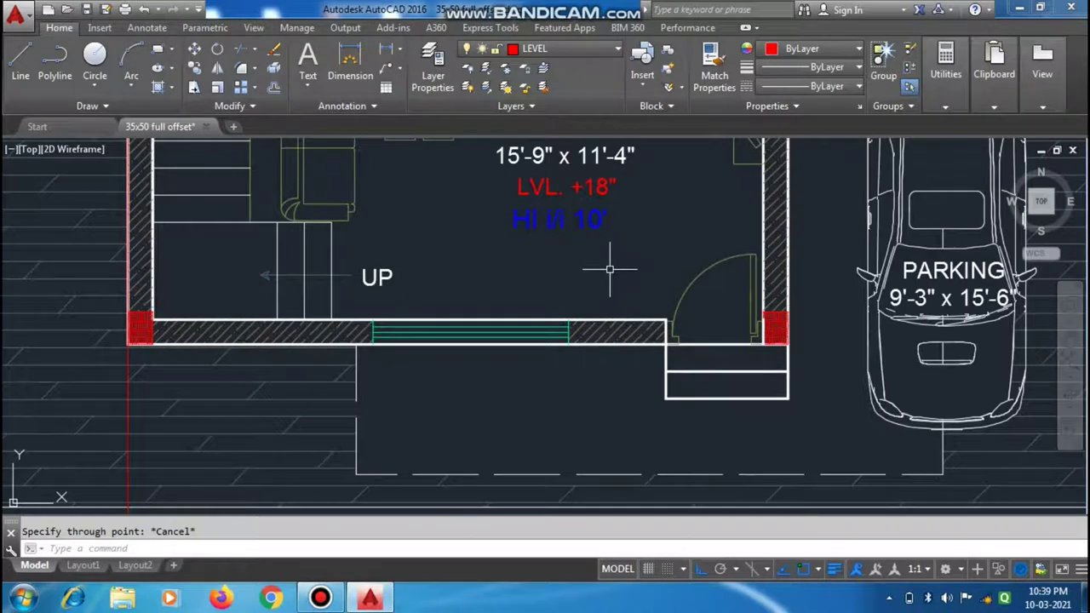
Step: Place another vertical construction line through a wall corner
text(xl)
key(Return)
click(775, 336)
Step: Make TREE the current layer and add a vertical construction line through a plan corner
key(Escape)
scroll(776, 334, down, 1)
scroll(775, 334, down, 1)
click(562, 51)
scroll(733, 358, up, 2)
key(Return)
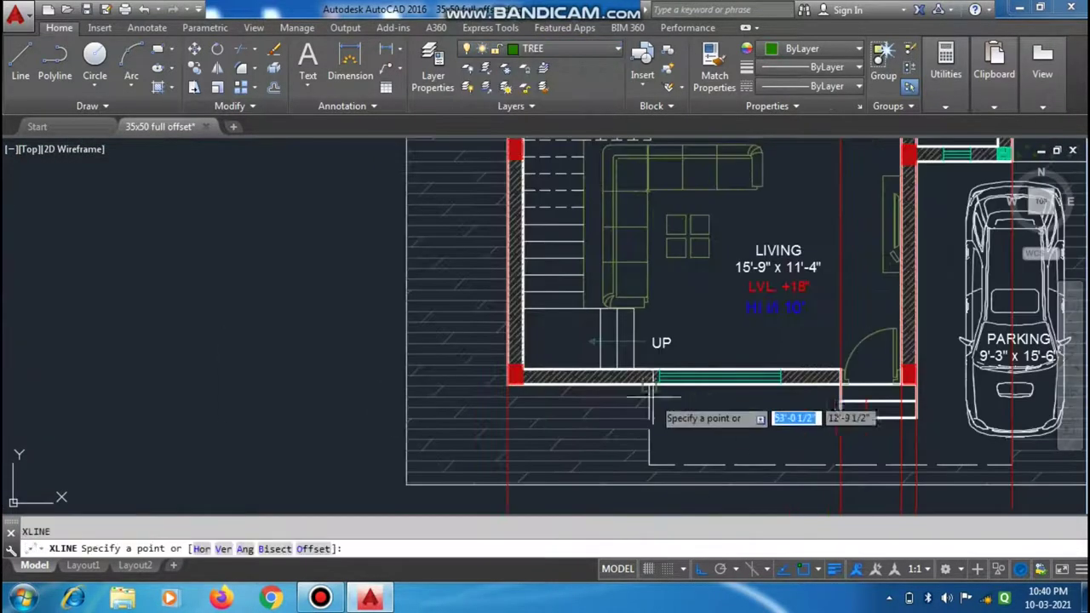
key(Escape)
scroll(784, 400, up, 3)
key(Return)
click(776, 324)
key(Escape)
Step: Set layer 0 as the current layer
scroll(681, 196, down, 2)
scroll(652, 207, down, 1)
scroll(652, 205, up, 2)
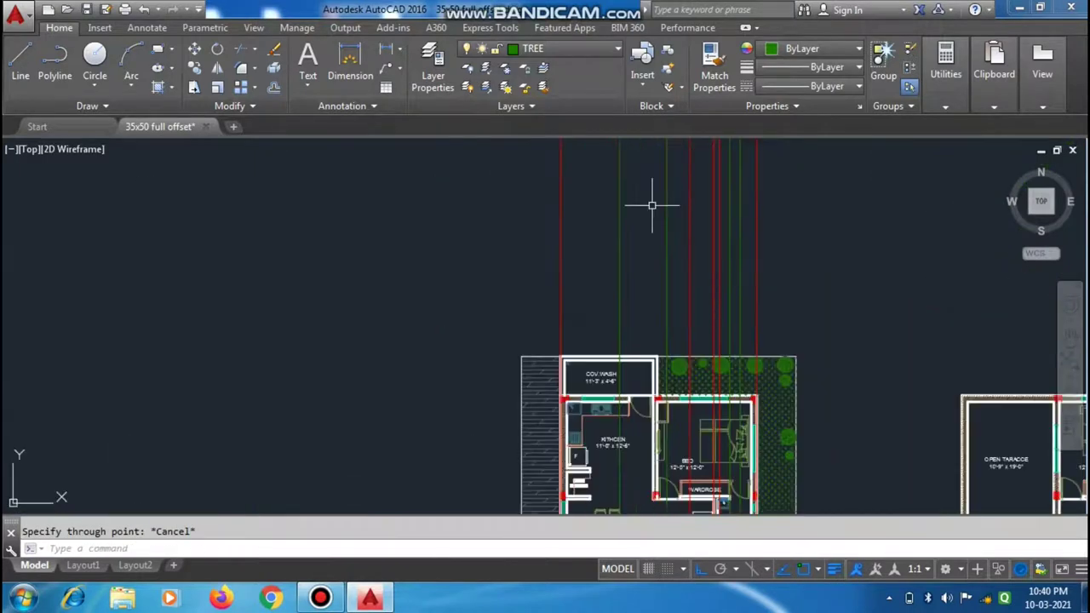
click(543, 51)
click(549, 68)
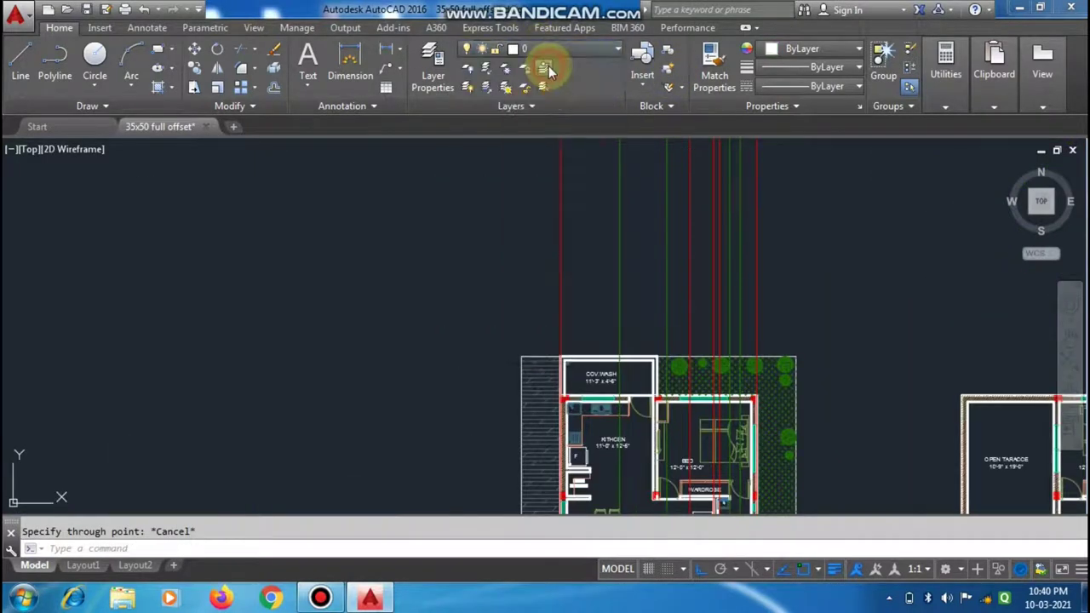
Step: Set the lineweight for new lines to 0.30 mm
click(856, 67)
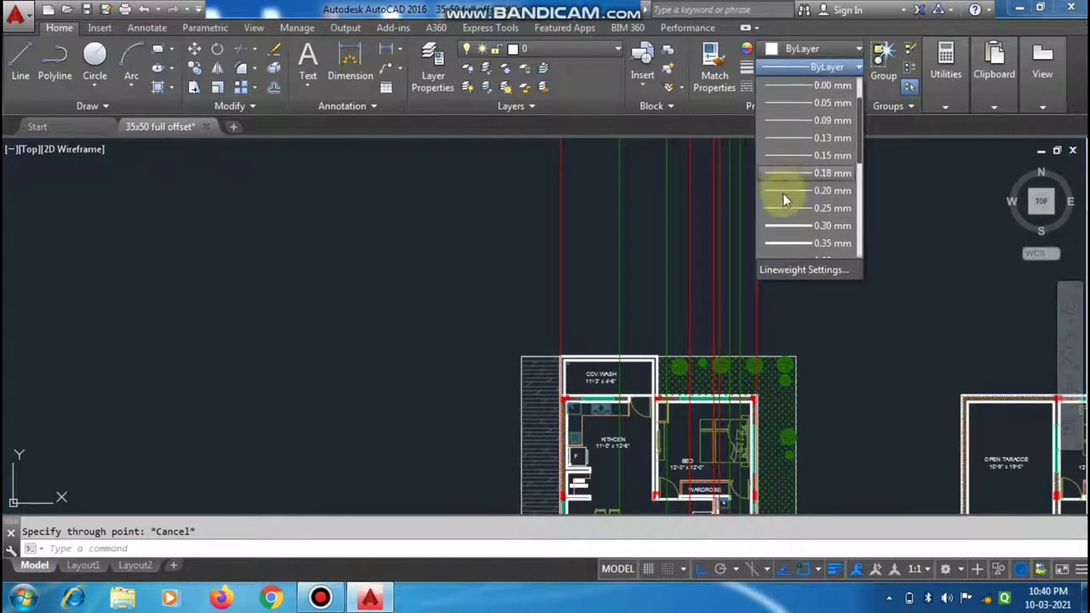
click(785, 223)
scroll(593, 310, up, 2)
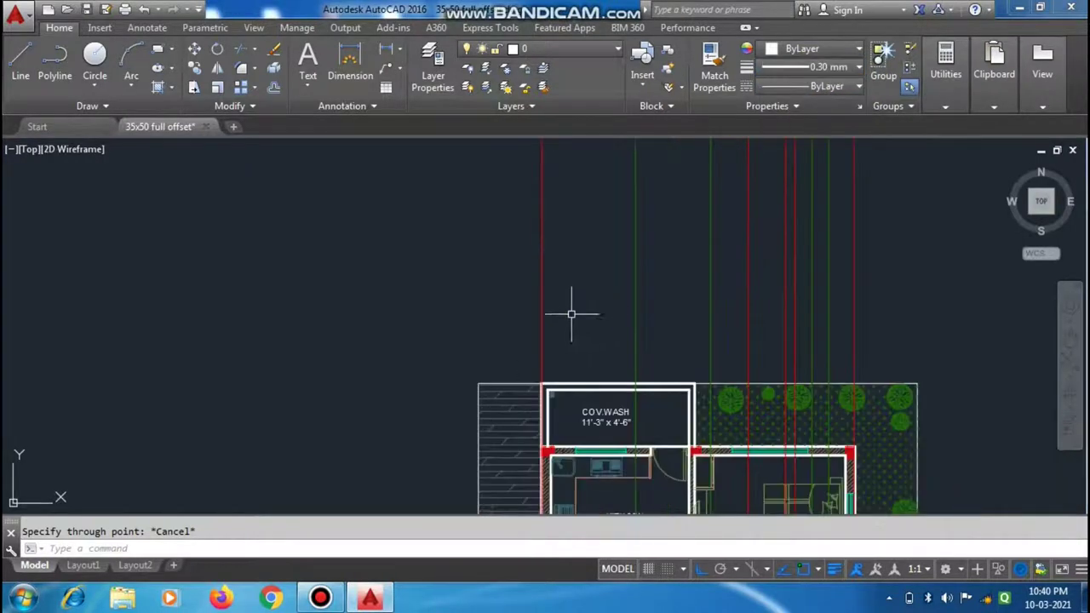
Step: Draw a horizontal ground line across the vertical projection lines above the plan
text(l)
key(Return)
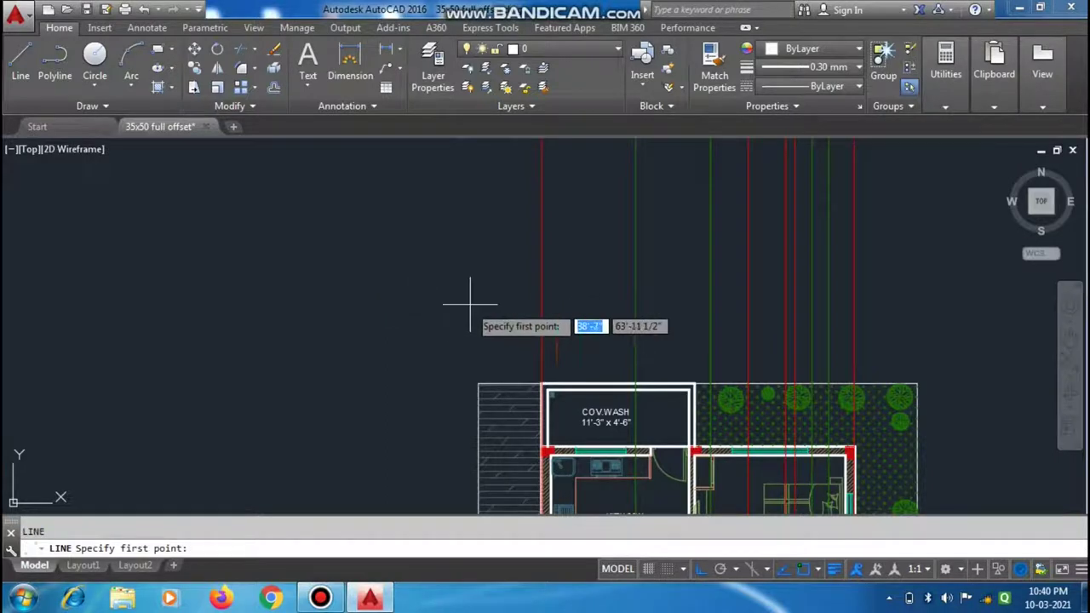
click(469, 281)
click(918, 281)
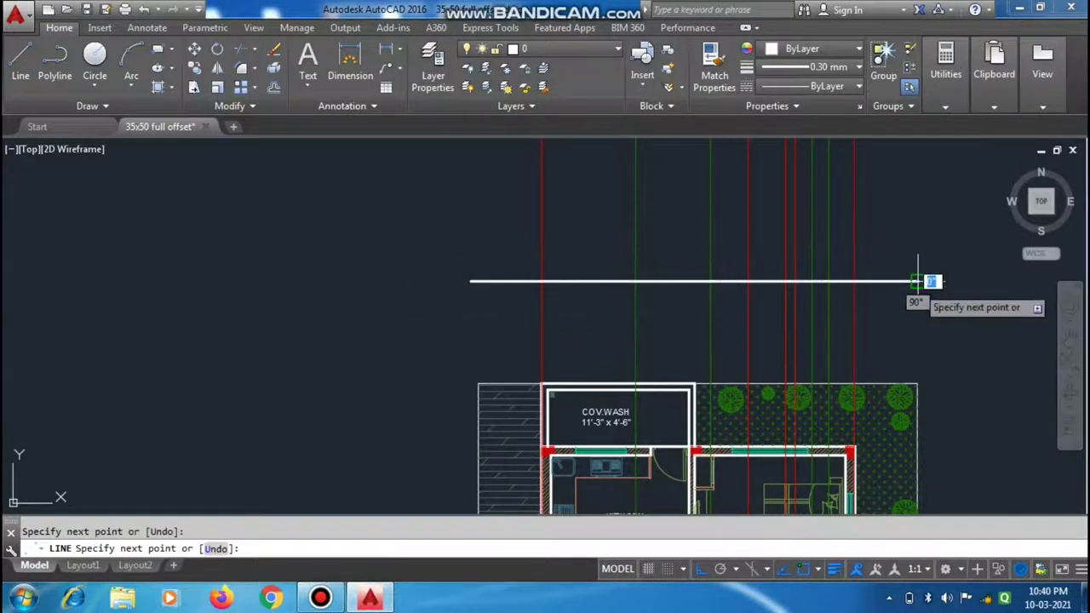
key(Escape)
scroll(498, 196, down, 2)
scroll(503, 223, down, 2)
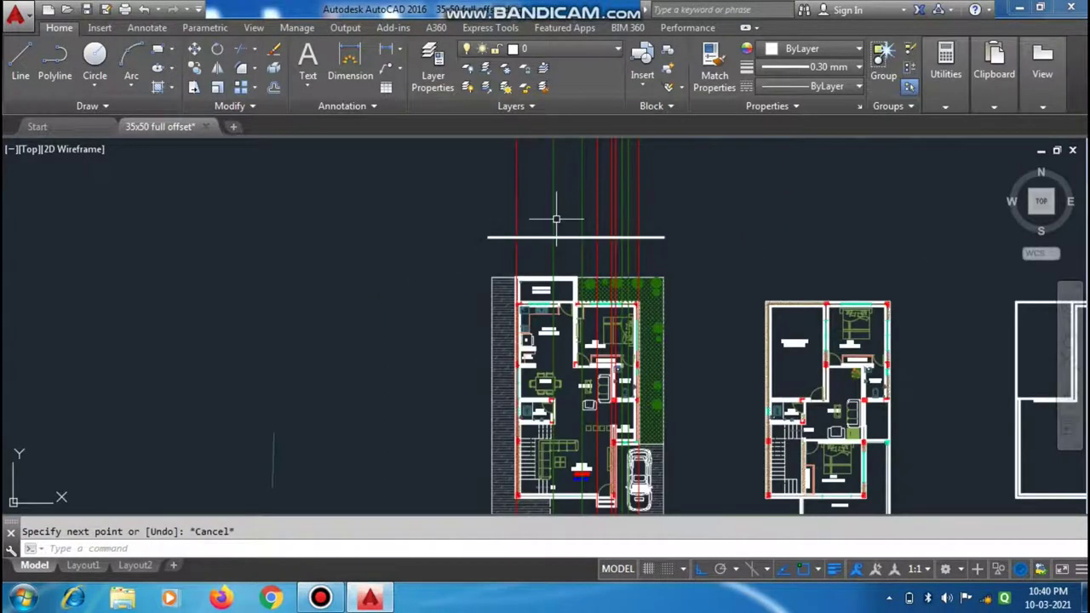
scroll(555, 220, up, 4)
scroll(592, 192, down, 5)
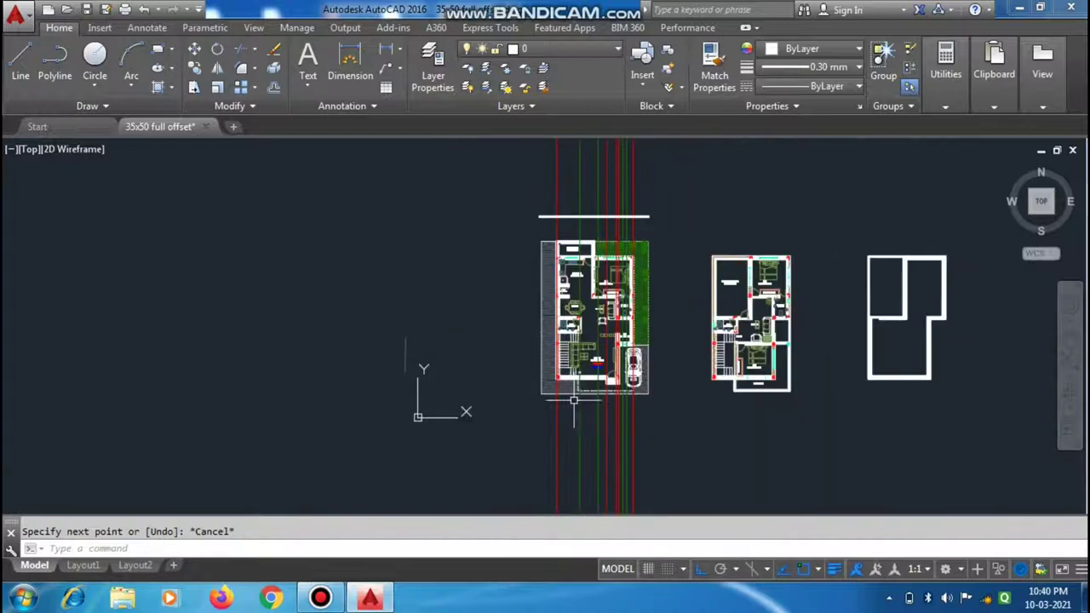
scroll(588, 357, up, 6)
scroll(596, 383, down, 4)
scroll(638, 354, up, 5)
scroll(639, 353, up, 4)
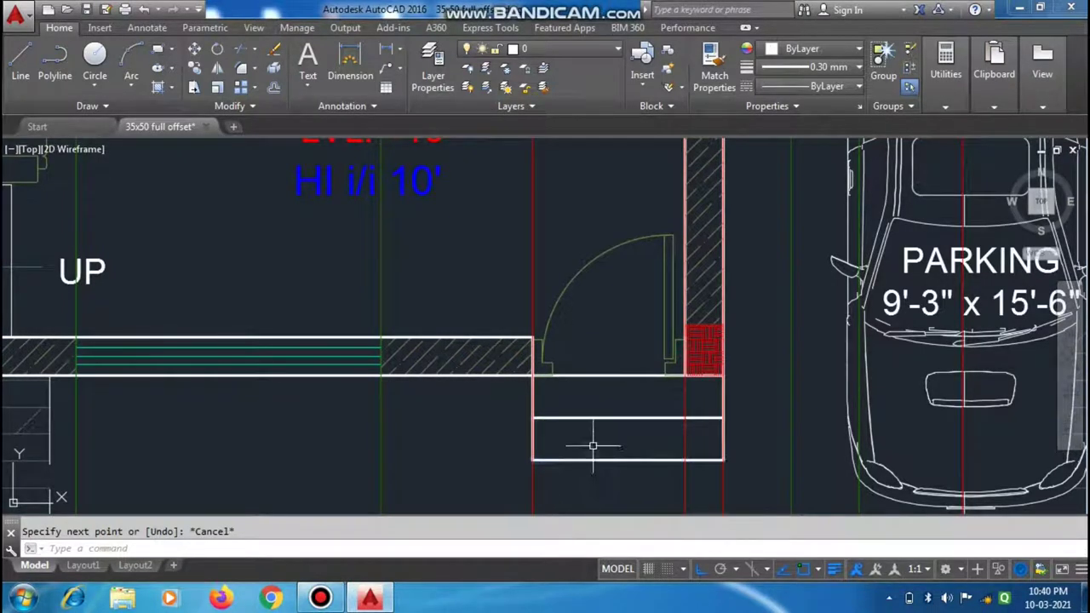
scroll(588, 456, up, 2)
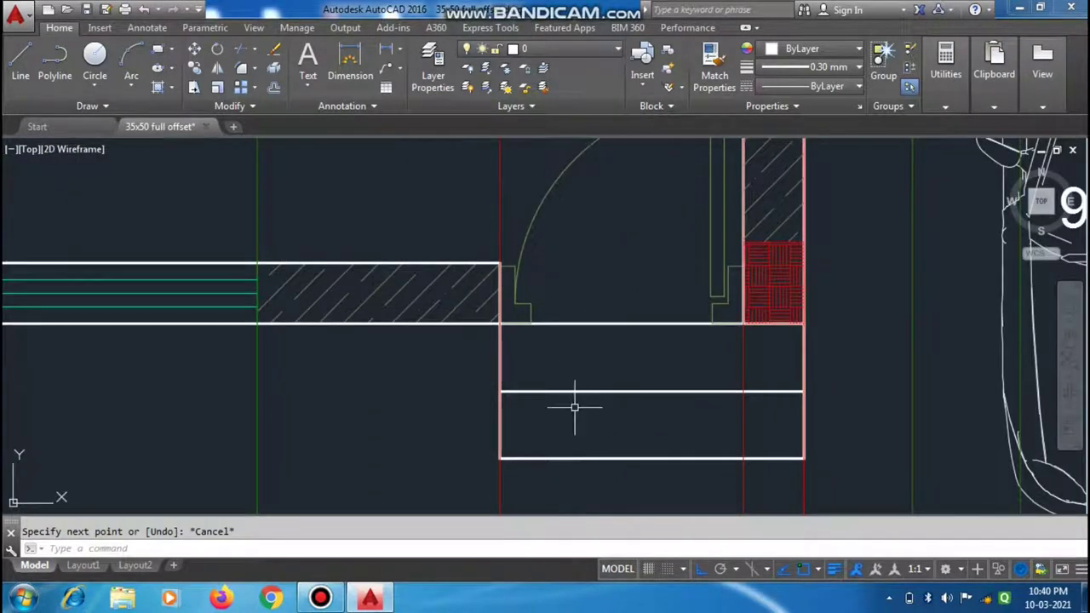
scroll(511, 370, down, 3)
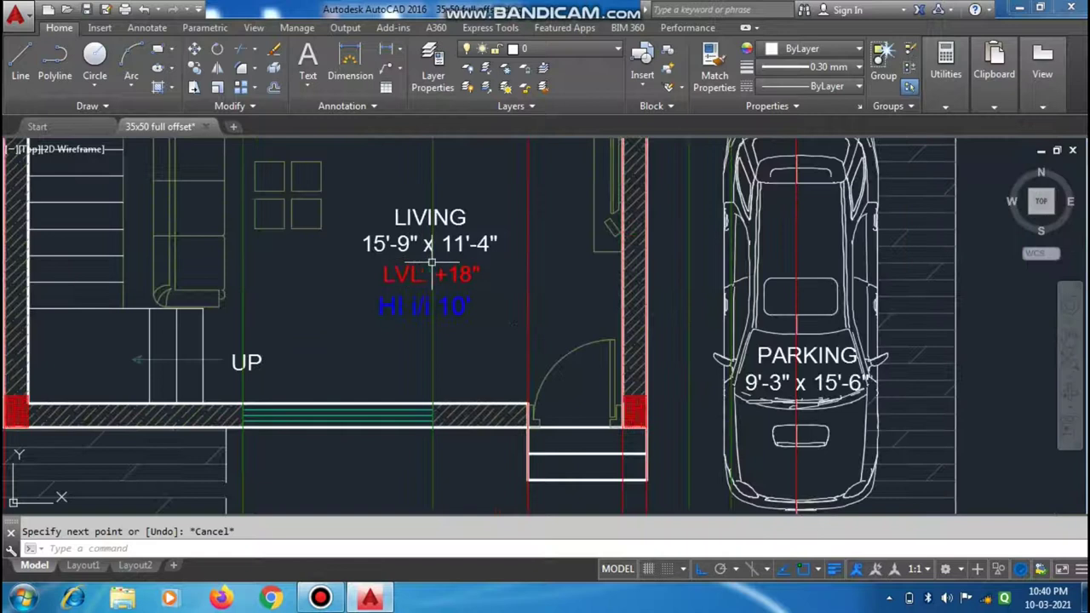
scroll(521, 392, up, 2)
scroll(430, 383, down, 5)
scroll(435, 375, down, 3)
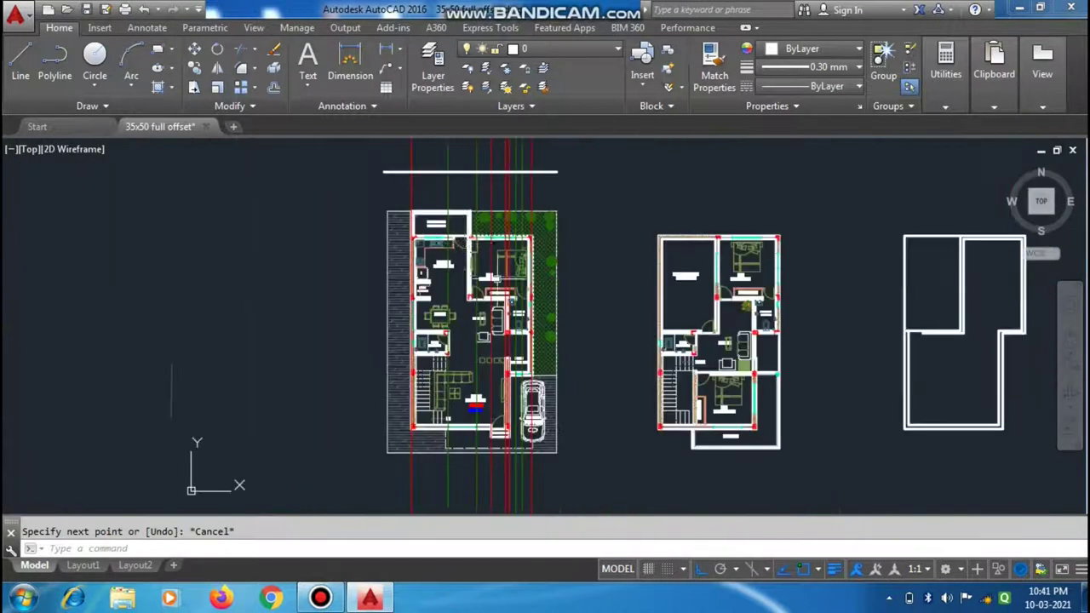
scroll(462, 209, up, 5)
scroll(485, 205, up, 3)
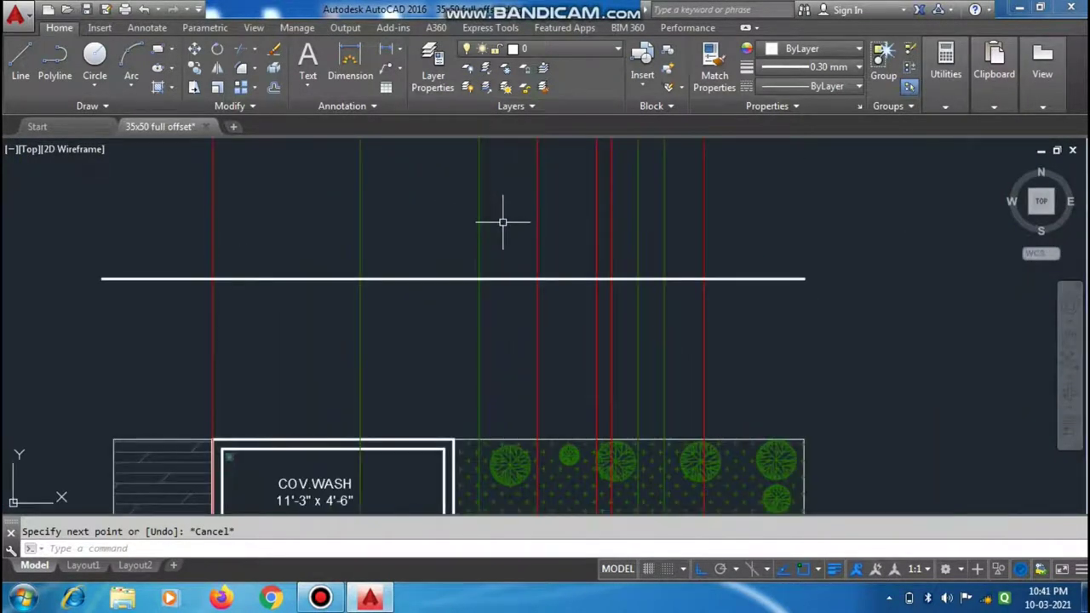
text(o)
Step: Offset the ground line 18 upward to create a parallel floor line
key(Return)
text(18)
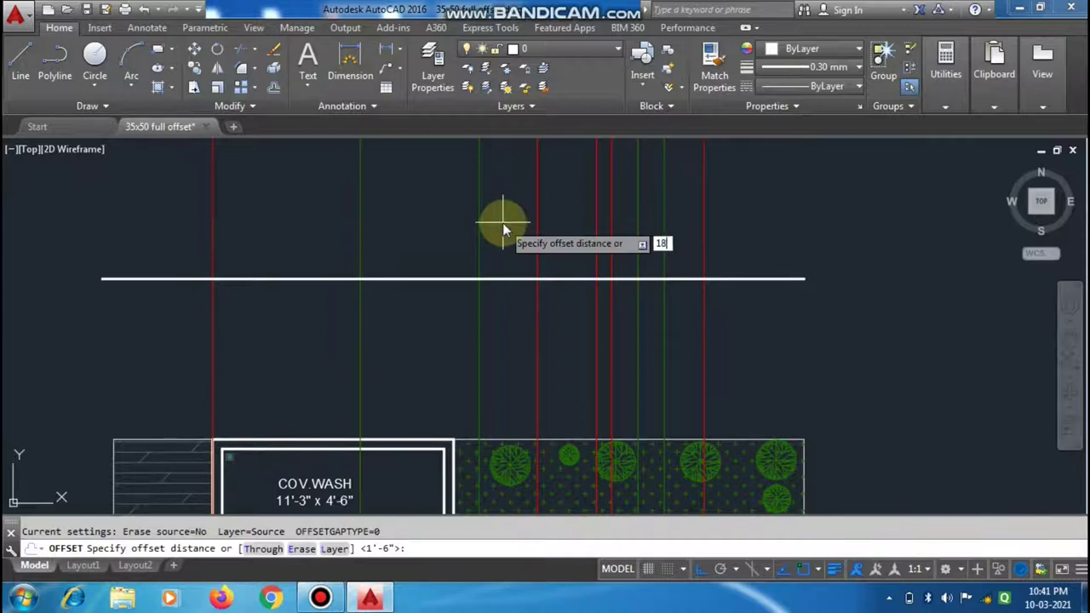
key(Return)
click(504, 278)
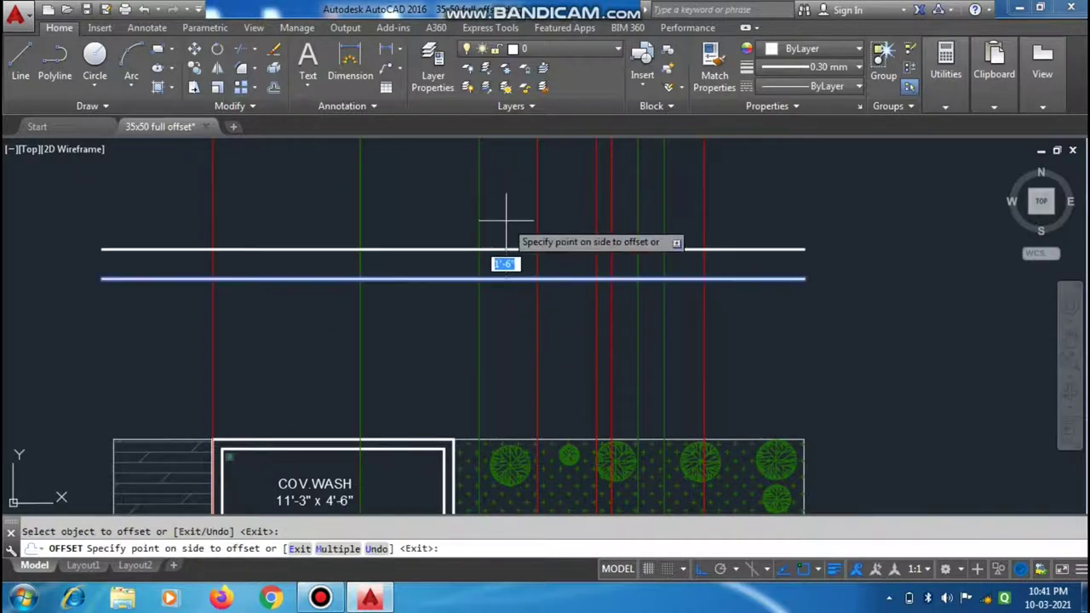
click(506, 220)
scroll(484, 324, down, 2)
scroll(486, 285, up, 3)
scroll(627, 295, down, 5)
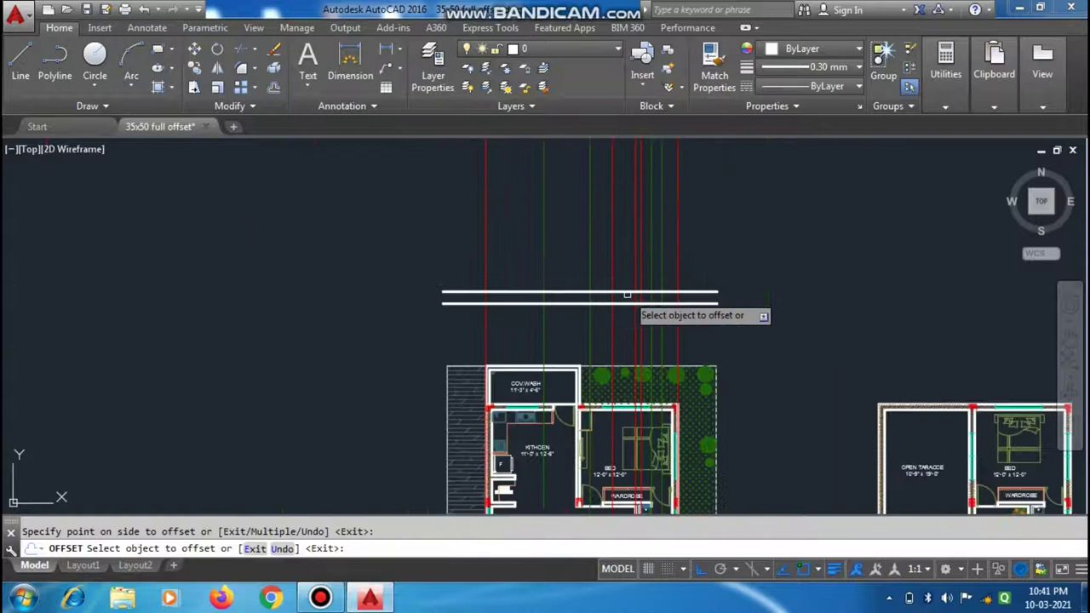
key(Escape)
scroll(627, 294, down, 2)
scroll(596, 358, down, 2)
scroll(579, 409, up, 5)
scroll(611, 337, up, 1)
scroll(612, 338, up, 2)
scroll(605, 354, up, 2)
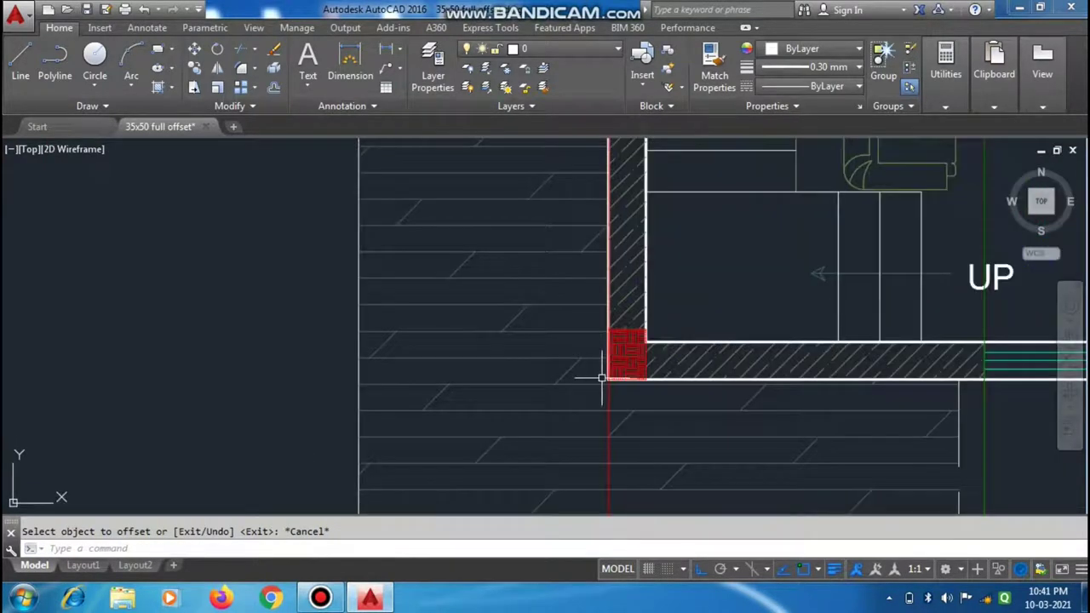
scroll(602, 378, down, 3)
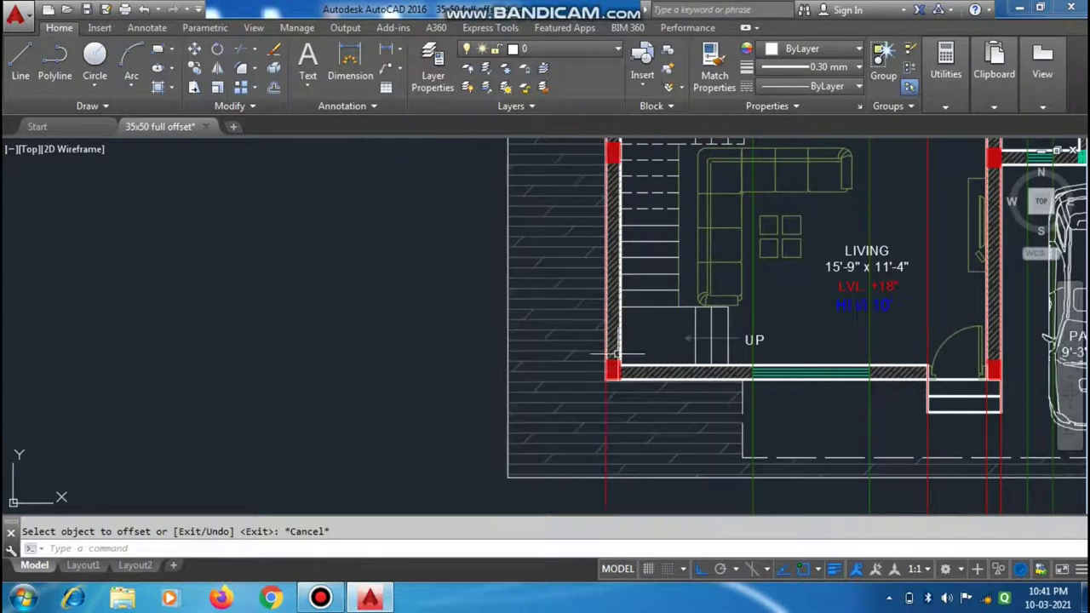
scroll(605, 374, up, 2)
scroll(610, 373, up, 2)
scroll(608, 409, down, 2)
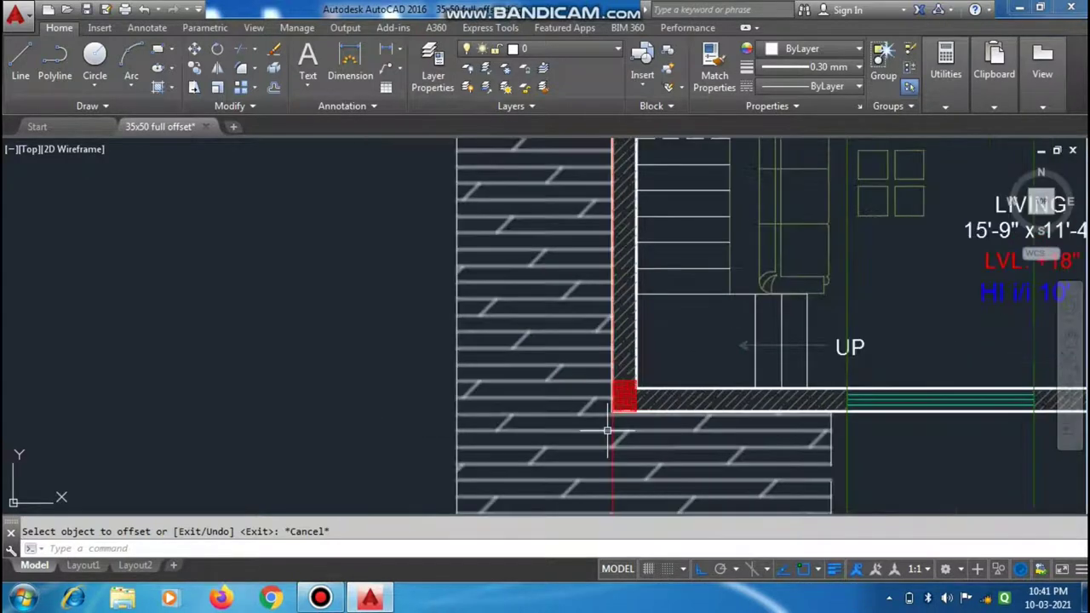
scroll(607, 401, down, 5)
scroll(588, 242, up, 5)
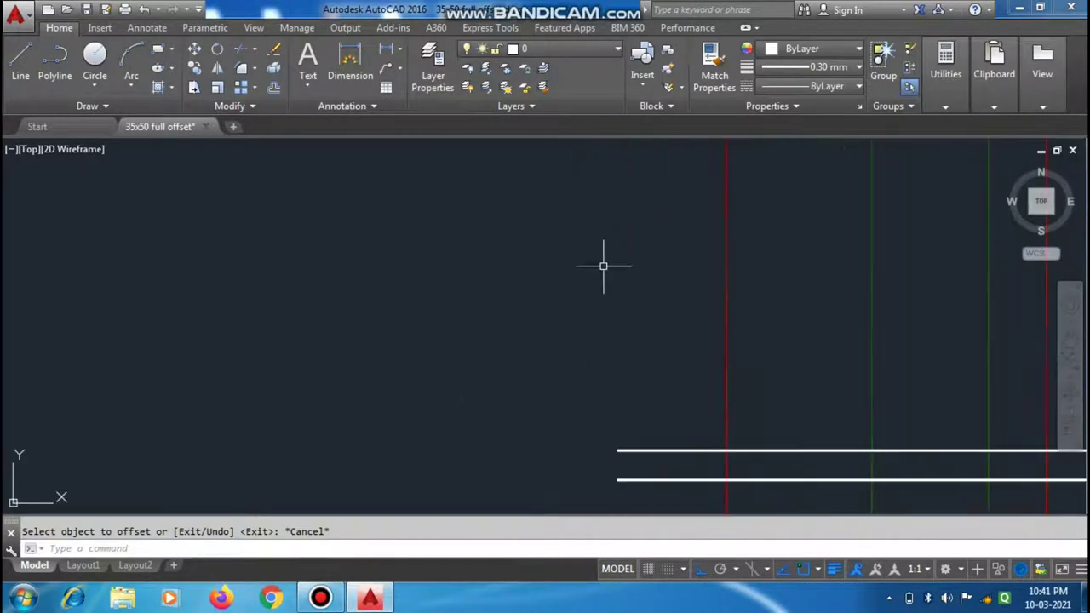
Step: Draw a 10' vertical wall line up from the floor line, capped by a horizontal top edge
text(l)
key(Return)
click(722, 452)
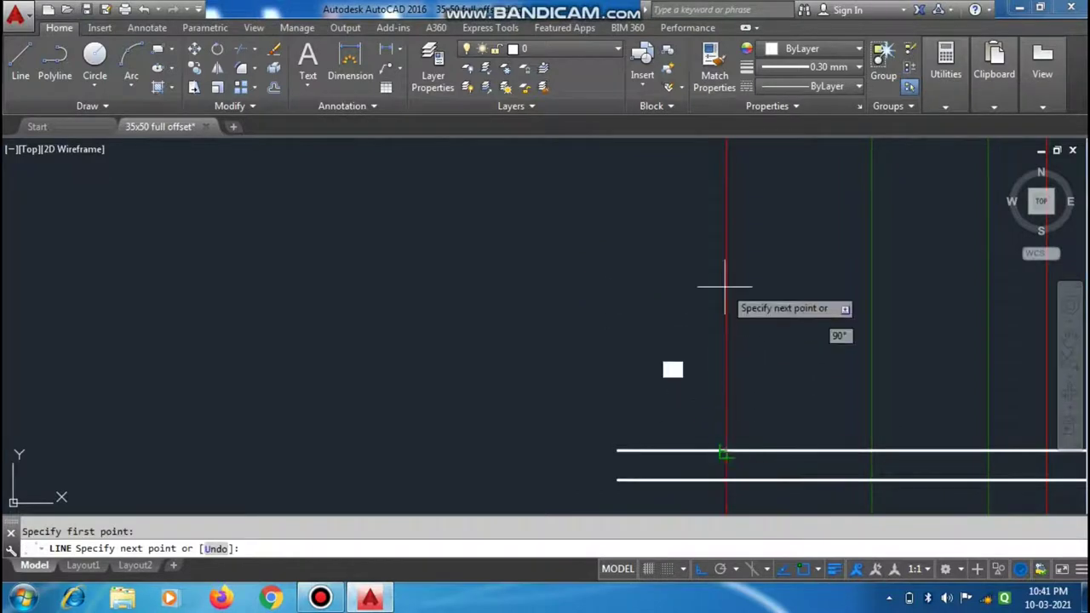
text(')
key(Return)
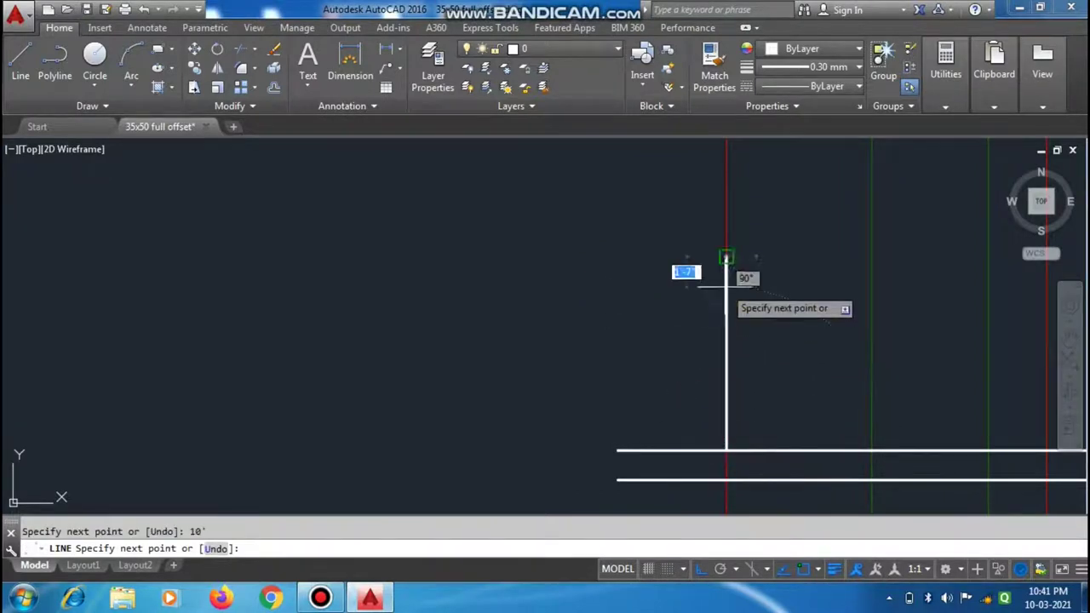
scroll(584, 316, down, 3)
scroll(677, 273, up, 3)
scroll(677, 273, up, 2)
click(823, 275)
scroll(857, 407, down, 3)
key(Escape)
scroll(634, 389, down, 3)
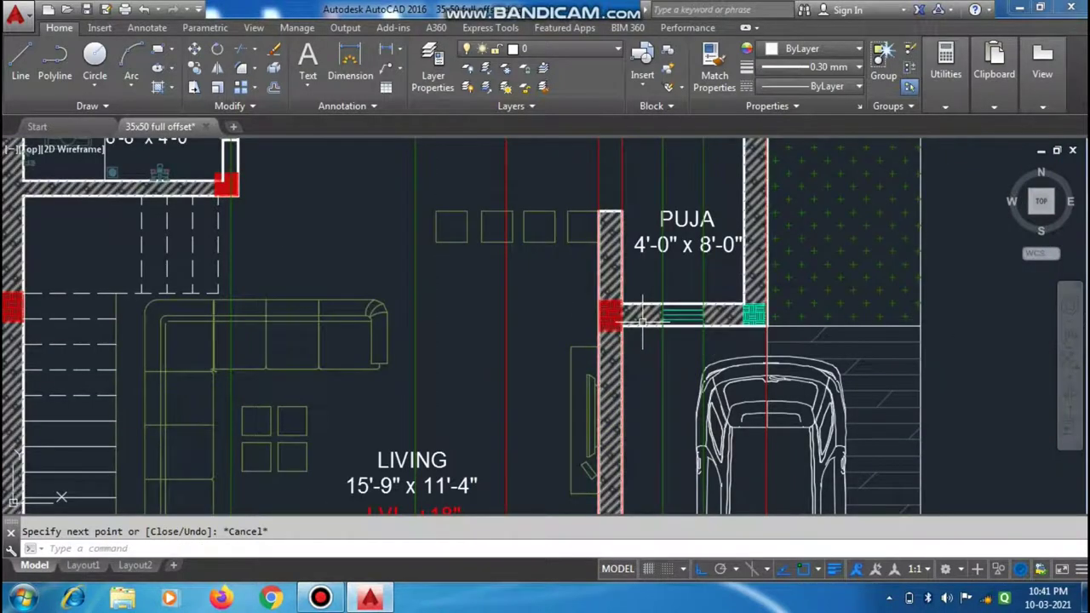
scroll(657, 360, down, 5)
scroll(655, 391, up, 4)
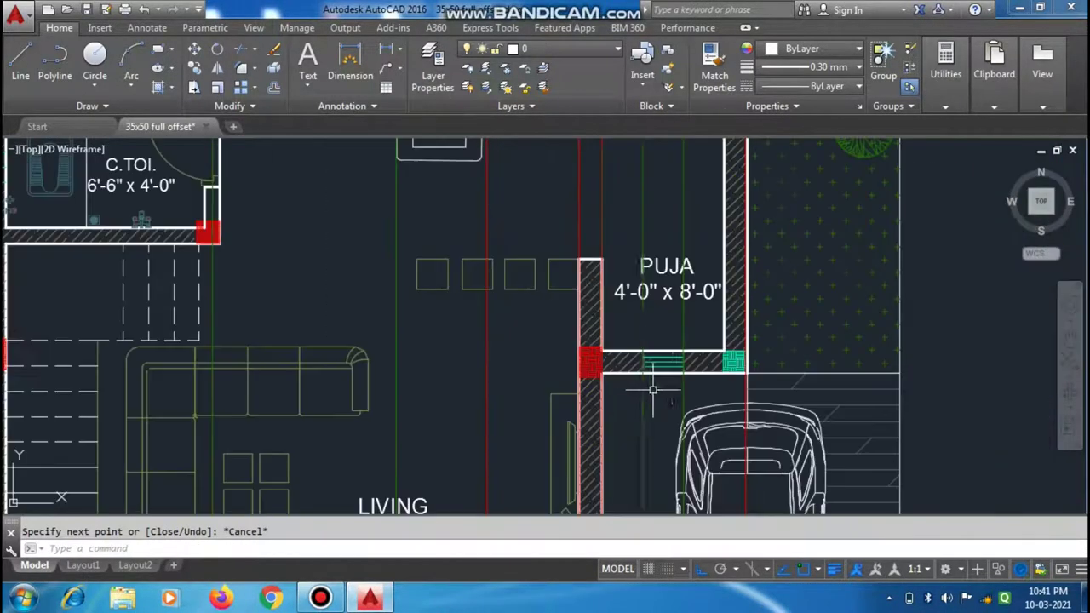
scroll(657, 383, down, 3)
scroll(664, 366, down, 3)
scroll(663, 366, up, 2)
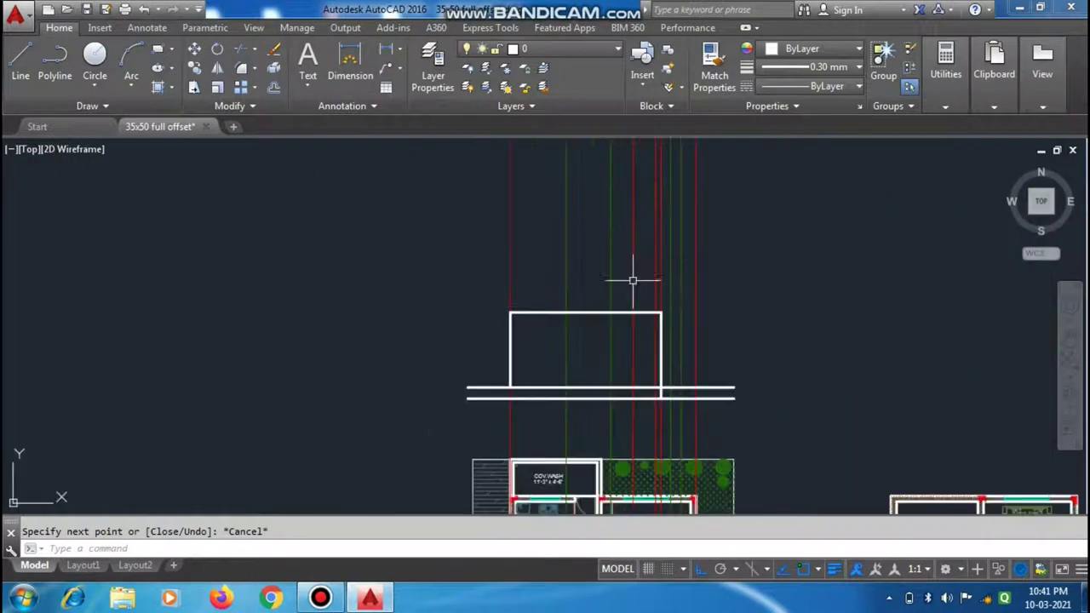
scroll(635, 281, up, 3)
Step: Extend the elevation's top edge to the right
text(x)
key(Return)
key(Return)
click(603, 307)
key(Escape)
scroll(122, 385, down, 2)
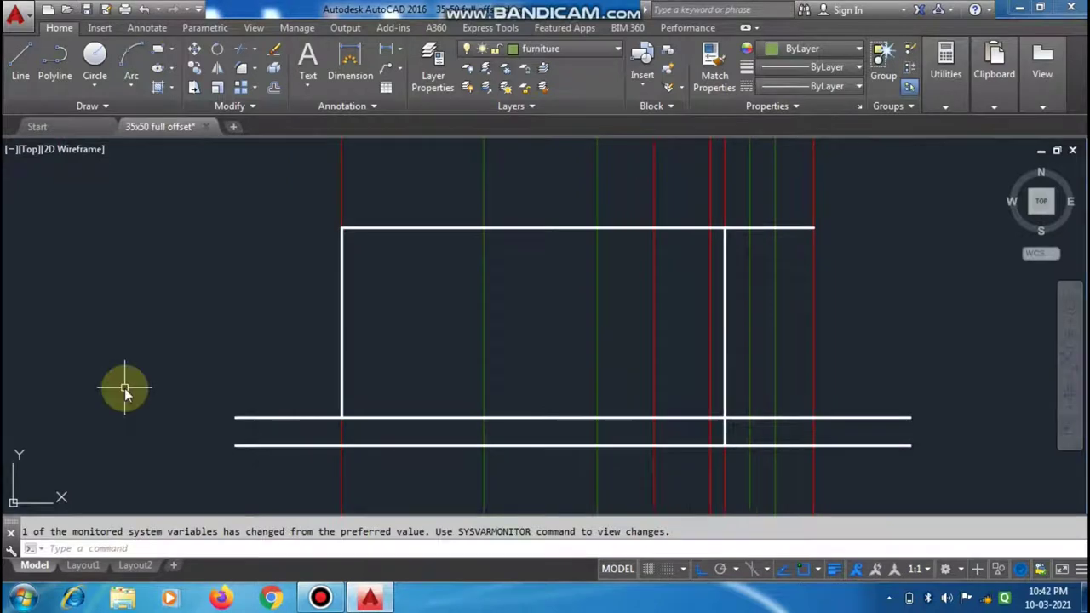
Step: Draw a horizontal construction line along the floor line
text(xl)
key(Return)
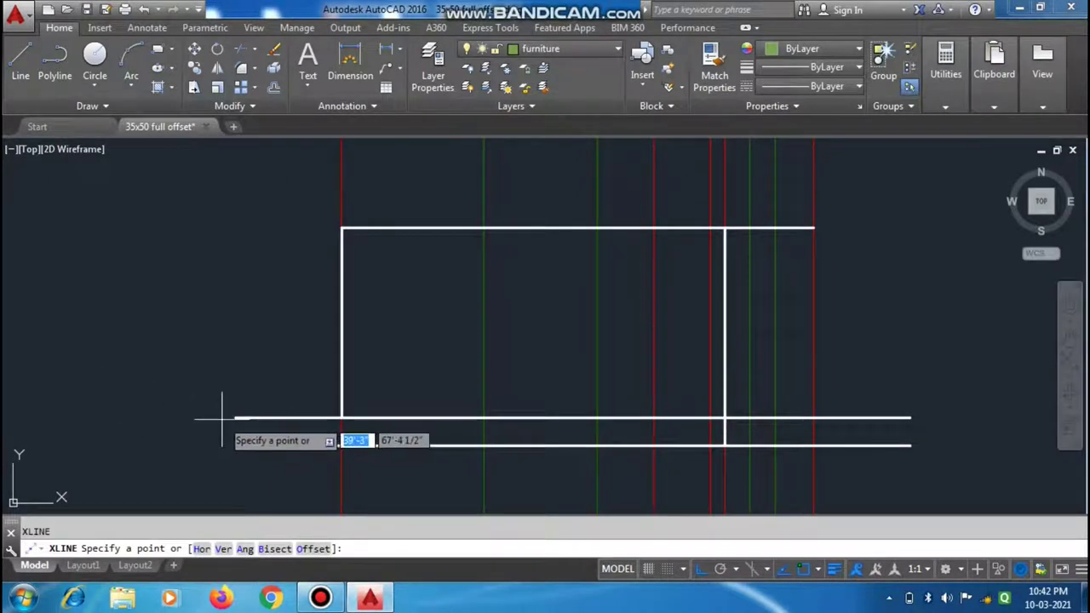
click(236, 419)
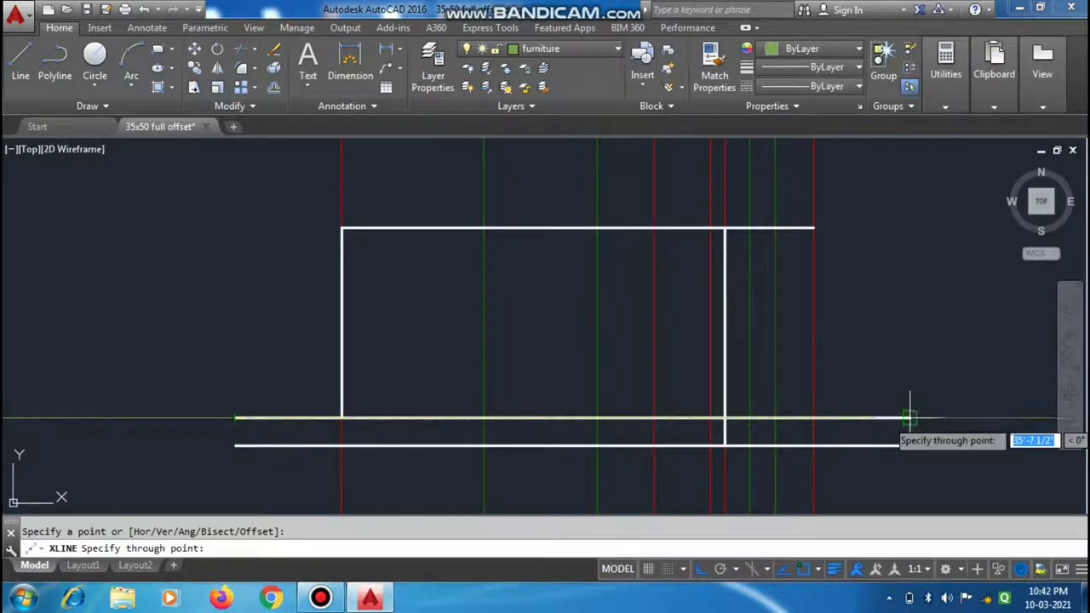
key(Escape)
scroll(194, 386, up, 2)
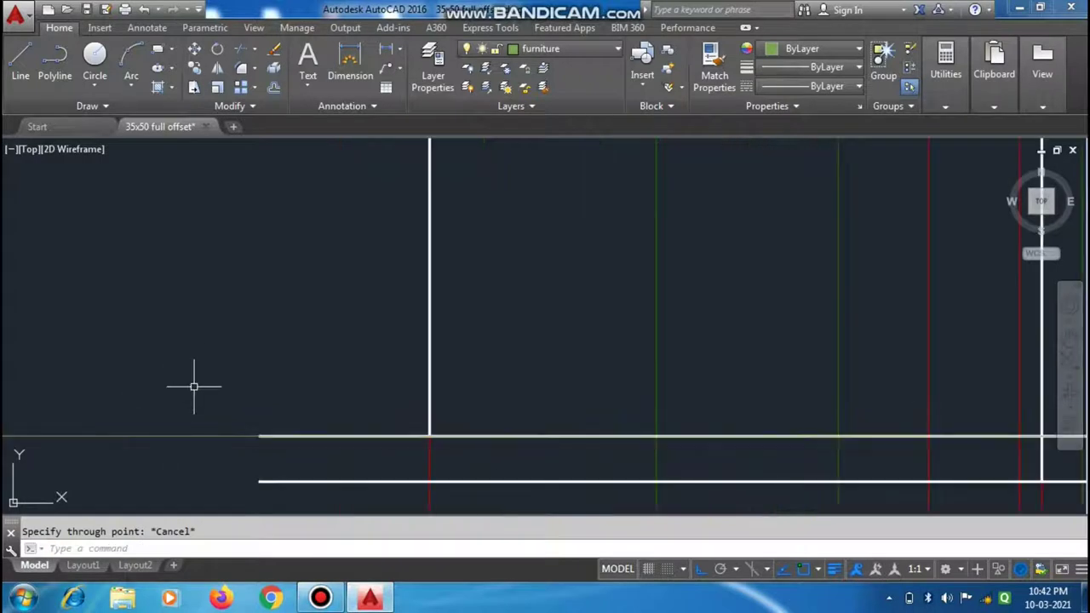
Step: Copy the floor line 3' upward
text(co)
key(Return)
click(195, 435)
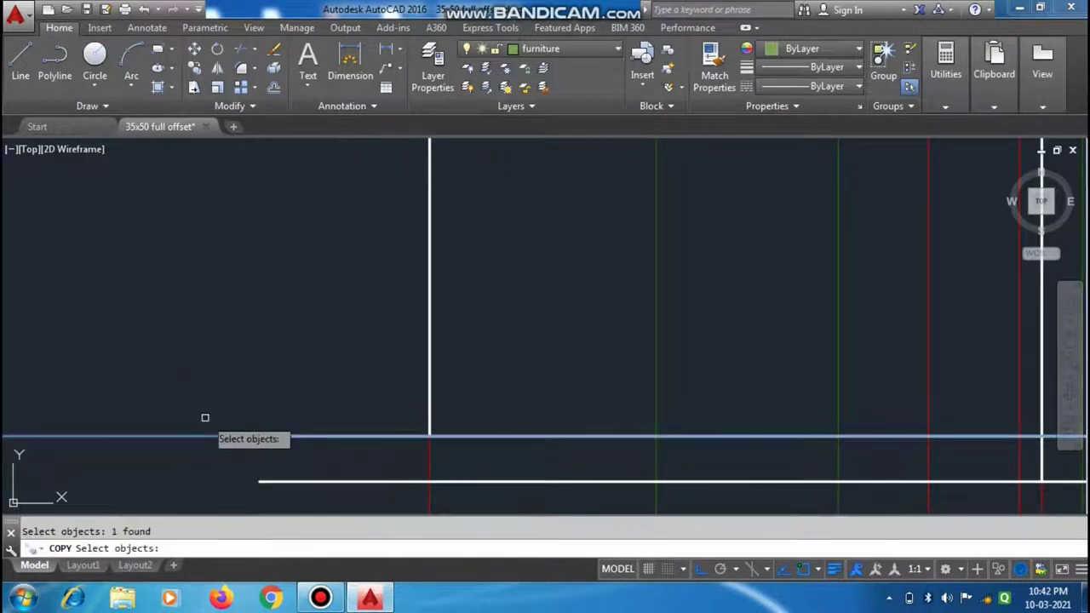
key(Return)
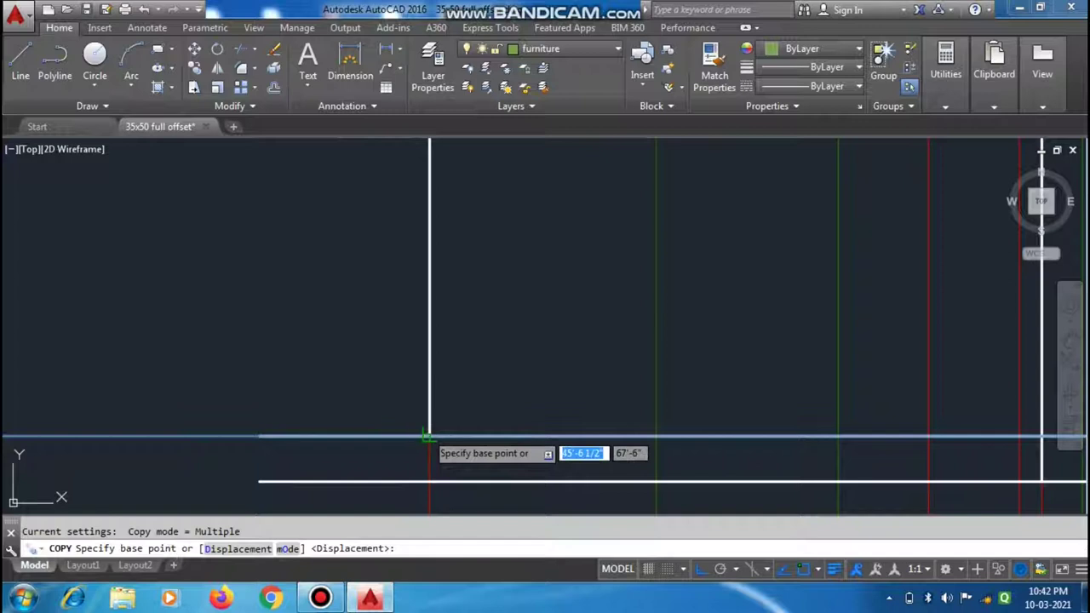
click(429, 436)
text(3)
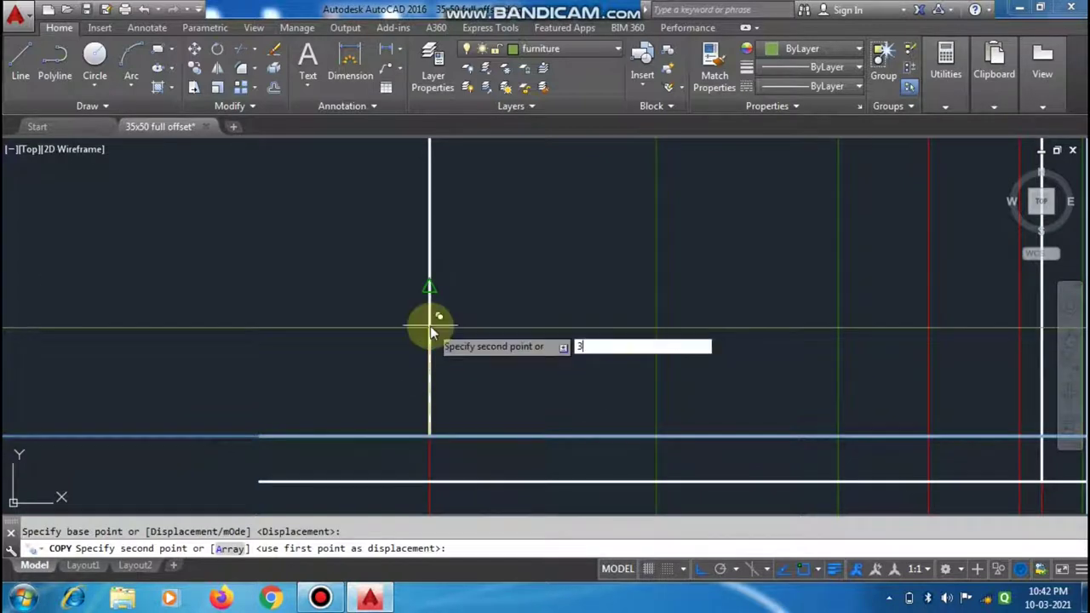
text(')
key(Return)
scroll(397, 368, down, 3)
key(Escape)
scroll(392, 375, up, 1)
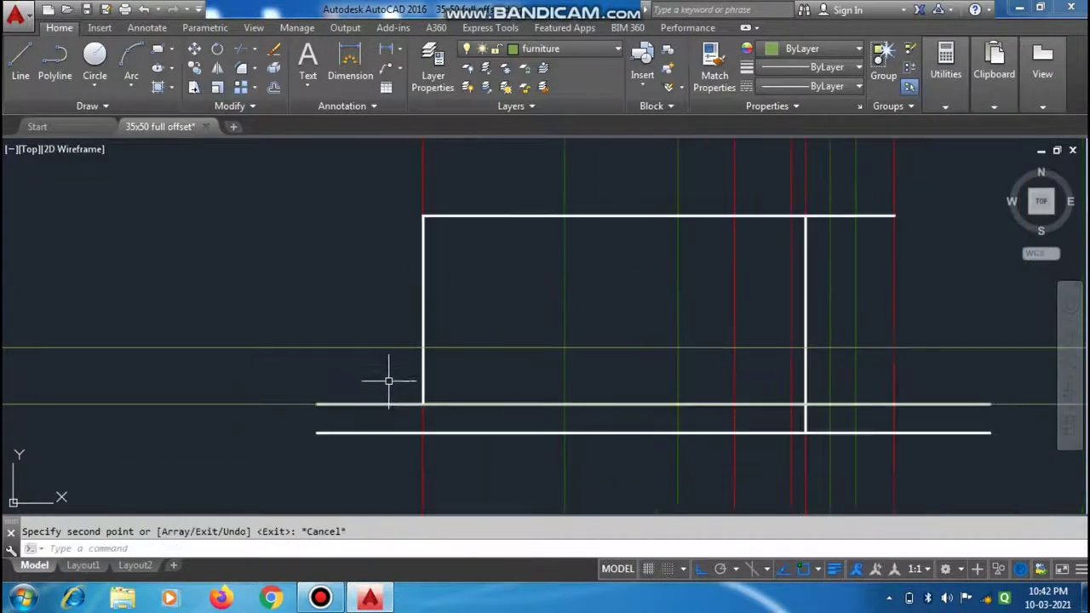
Step: Copy the floor line 7' upward, then make layer 0 current
click(266, 402)
text(o)
key(Return)
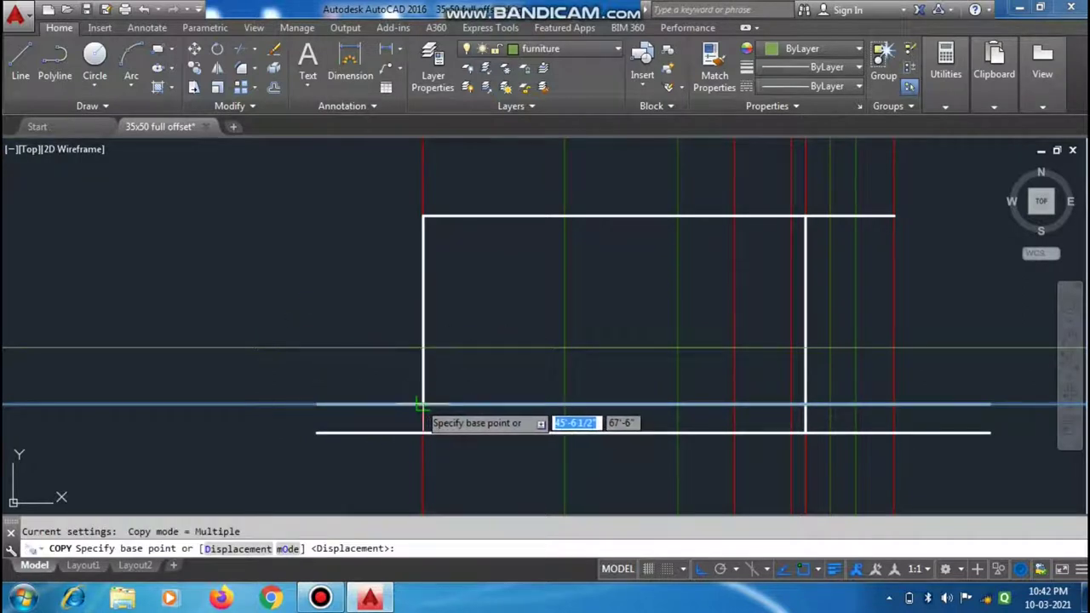
click(419, 404)
text(7)
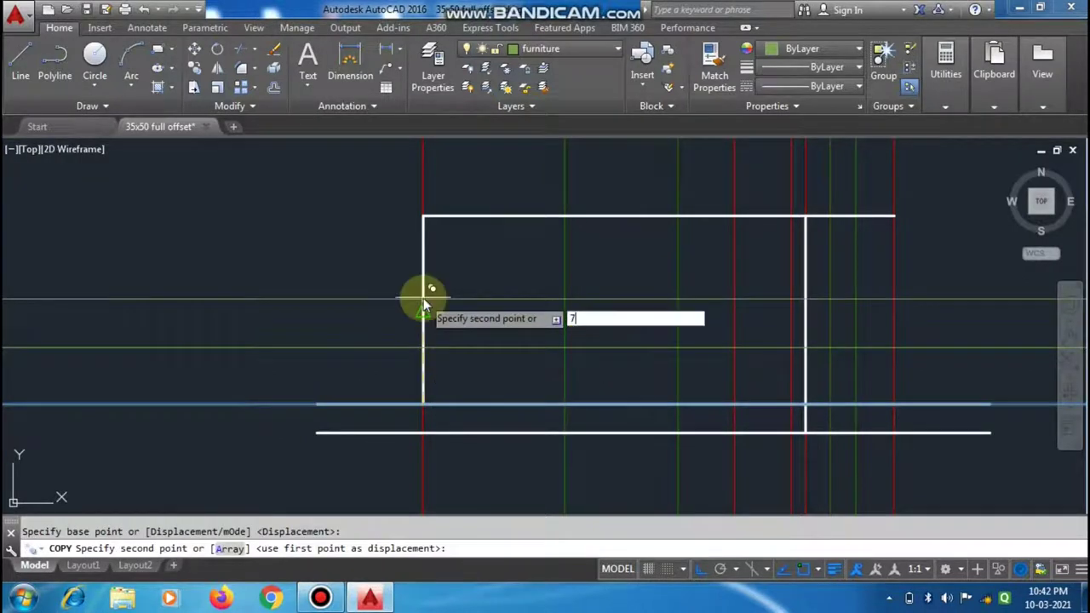
key(Return)
key(Escape)
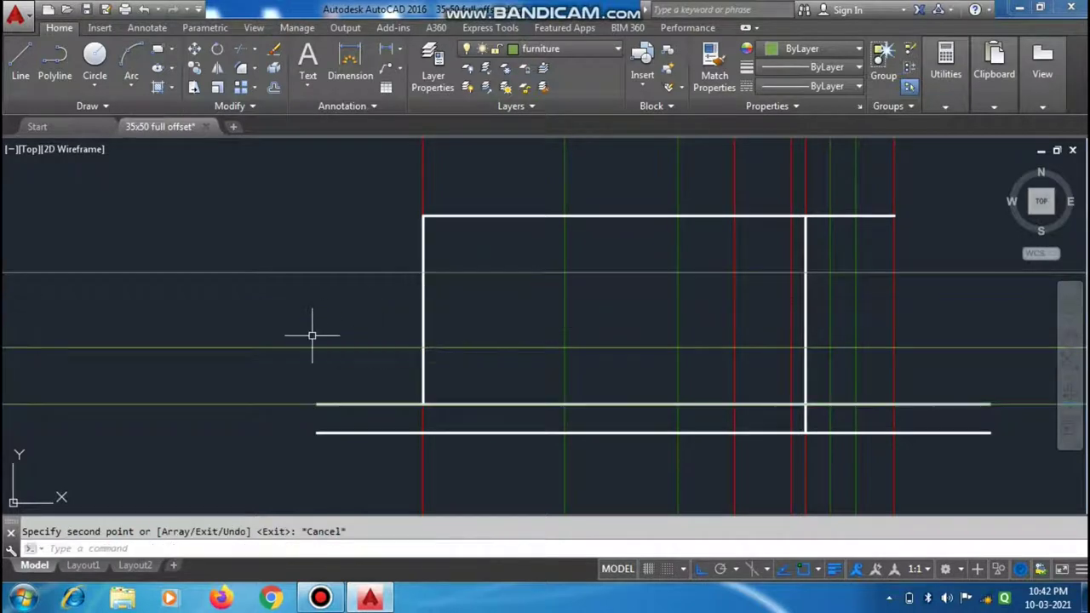
scroll(370, 323, down, 4)
scroll(436, 324, up, 5)
click(543, 51)
click(542, 68)
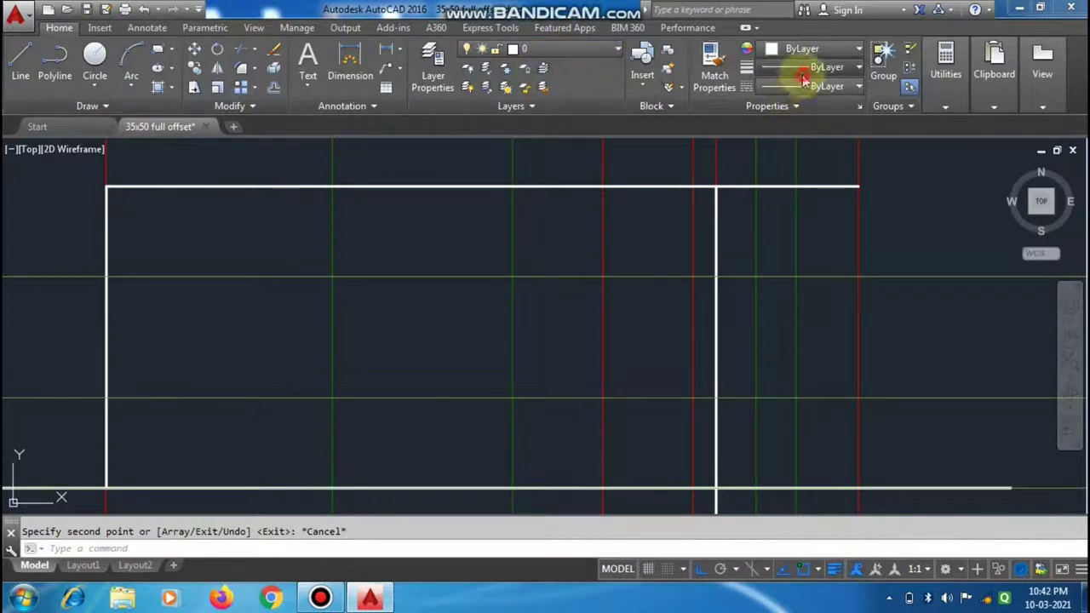
Step: Set lineweight to 0.30 mm and draw the door rectangle from the 7' line to the floor line
click(805, 67)
click(787, 221)
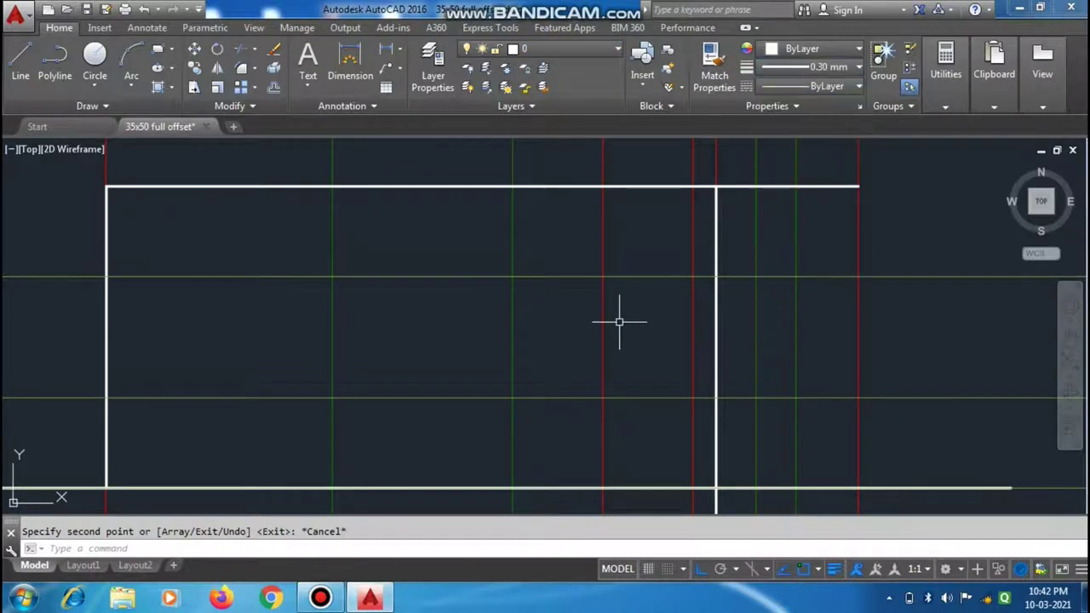
text(rec)
key(Return)
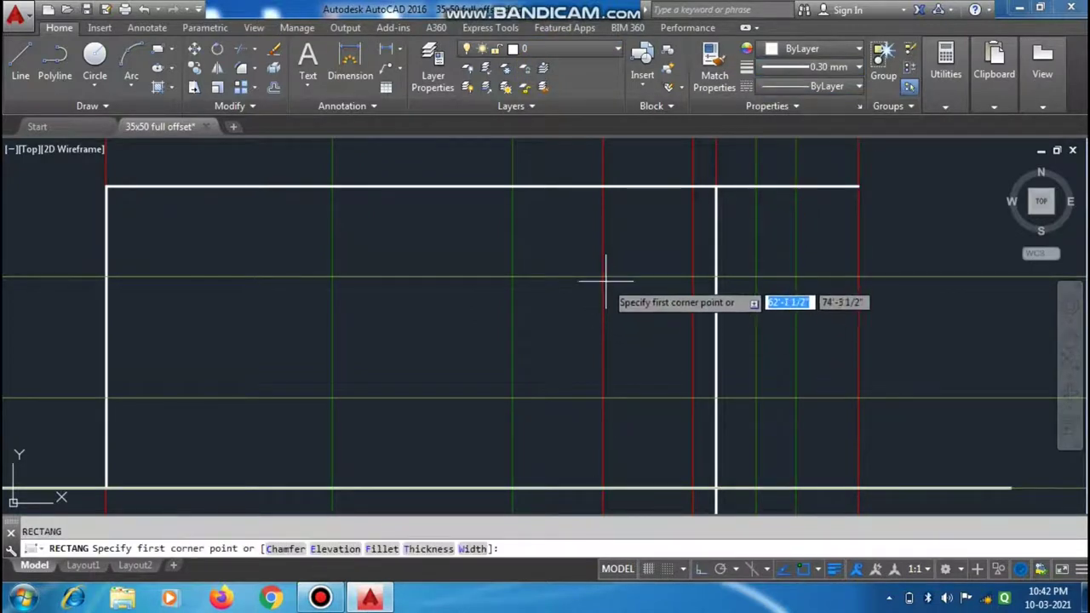
click(604, 277)
scroll(606, 280, down, 4)
scroll(639, 368, up, 2)
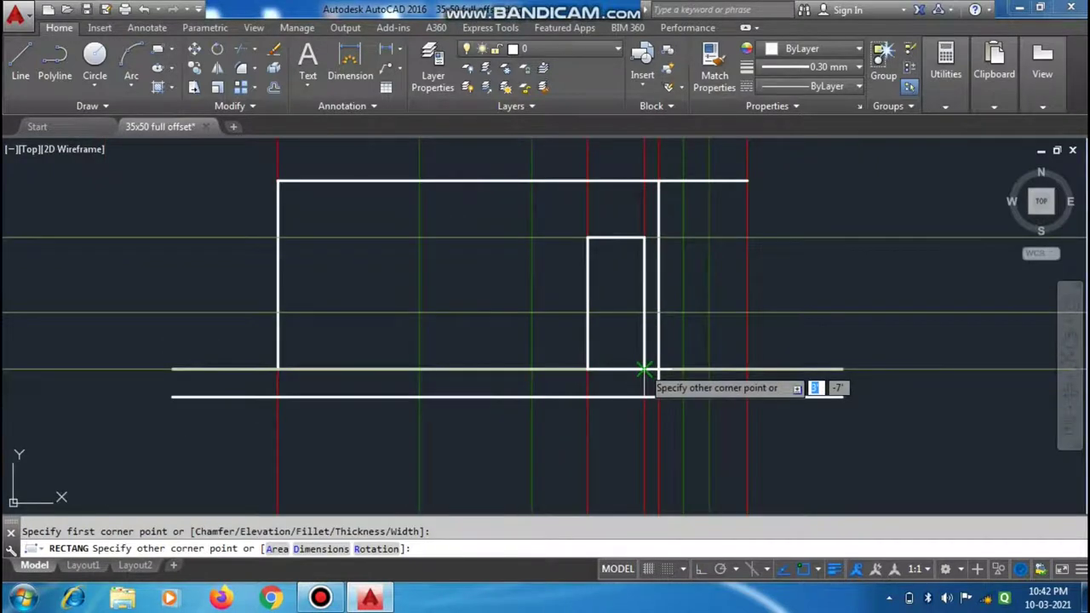
click(644, 368)
key(Escape)
scroll(400, 257, up, 2)
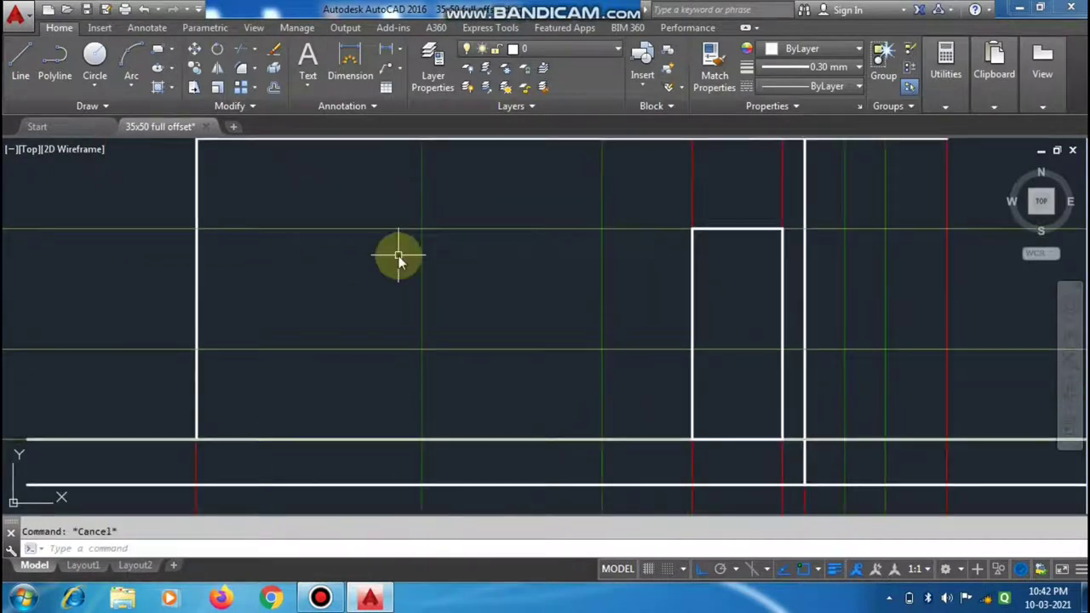
Step: Draw the window rectangle between the 7' and 3' guide lines
text(rec)
key(Return)
click(422, 229)
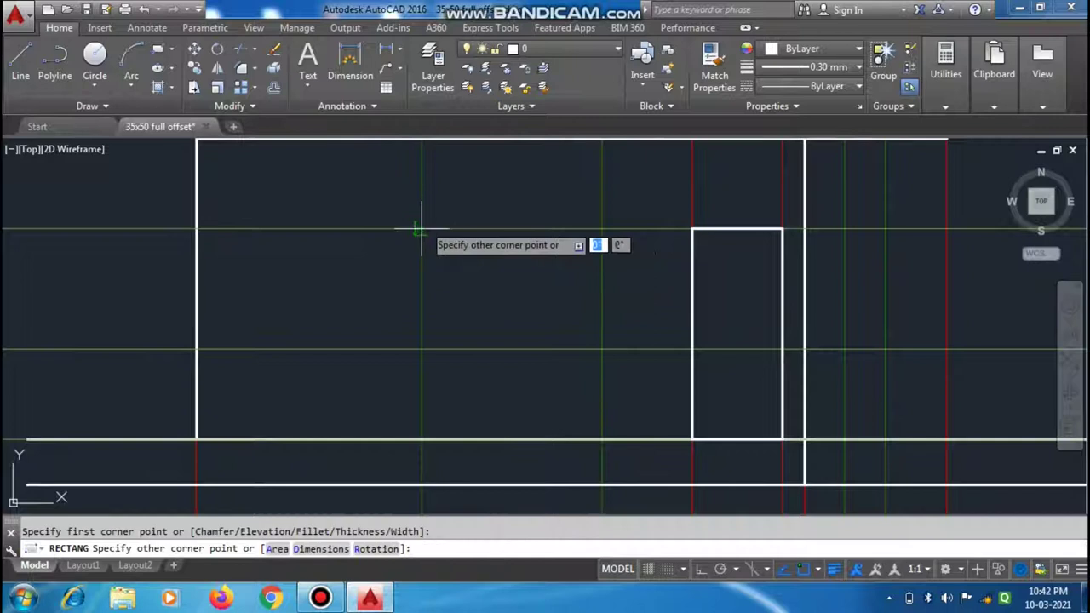
click(602, 350)
key(Escape)
scroll(573, 357, down, 3)
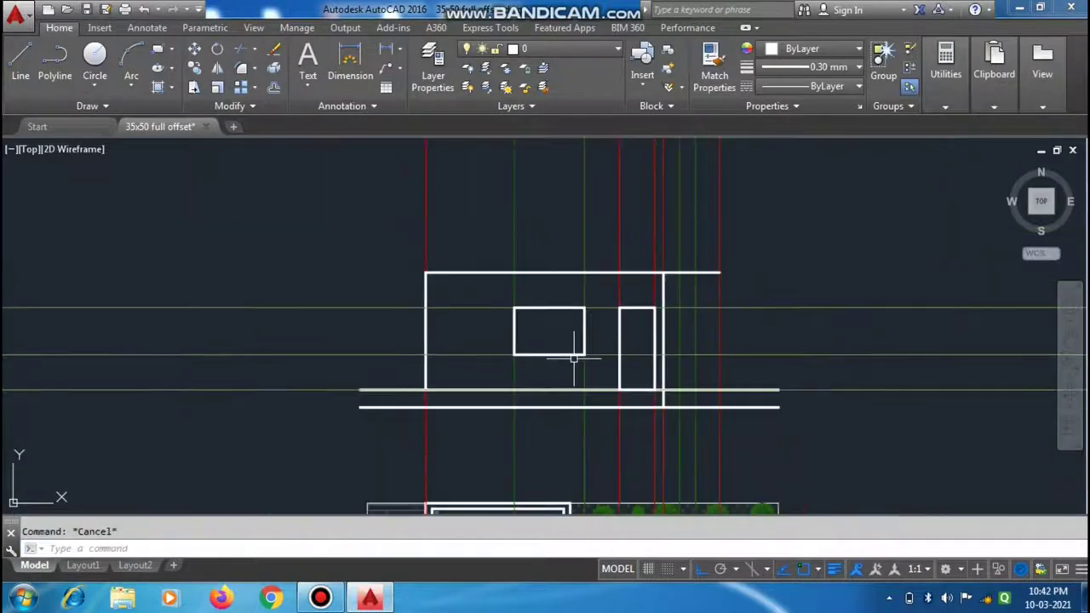
scroll(665, 323, up, 2)
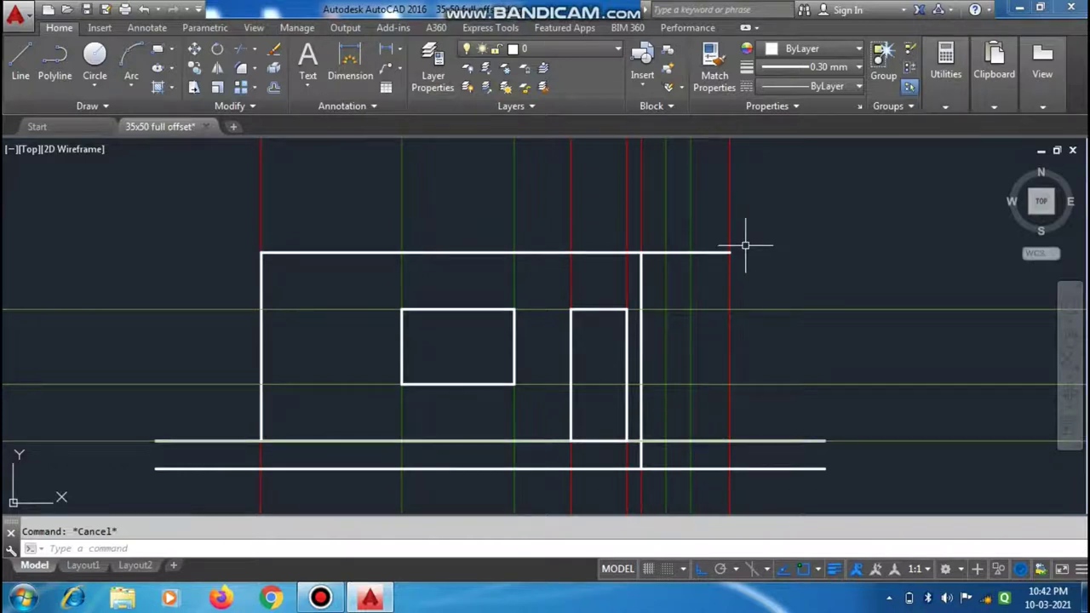
Step: Draw a 10' right wall line down from the elevation's top-right corner
key(l)
key(Return)
click(730, 252)
text(10)
key(Return)
key(Escape)
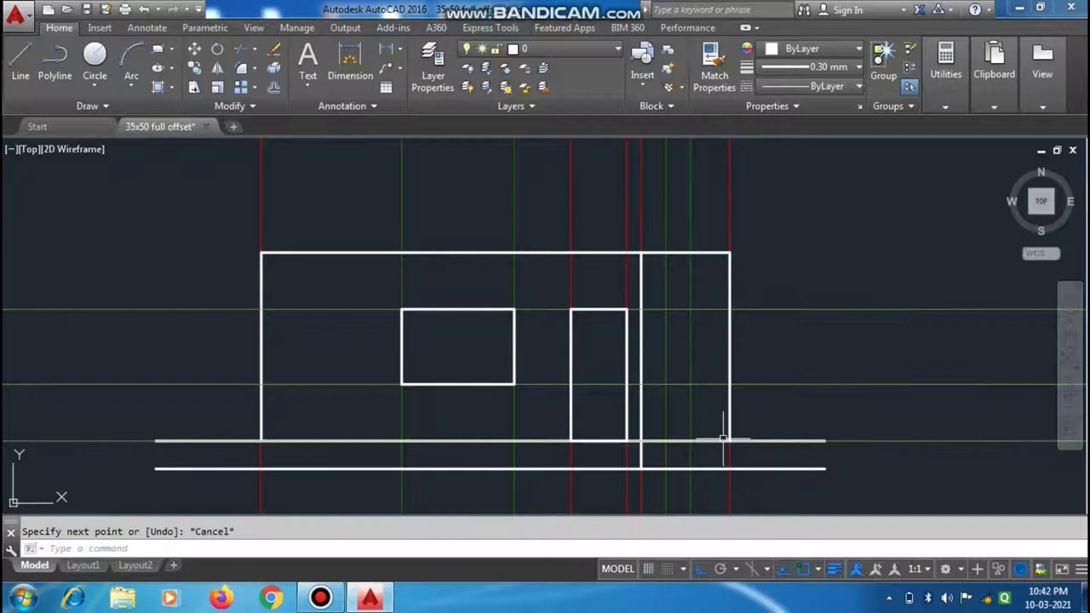
scroll(491, 398, up, 2)
scroll(600, 300, down, 2)
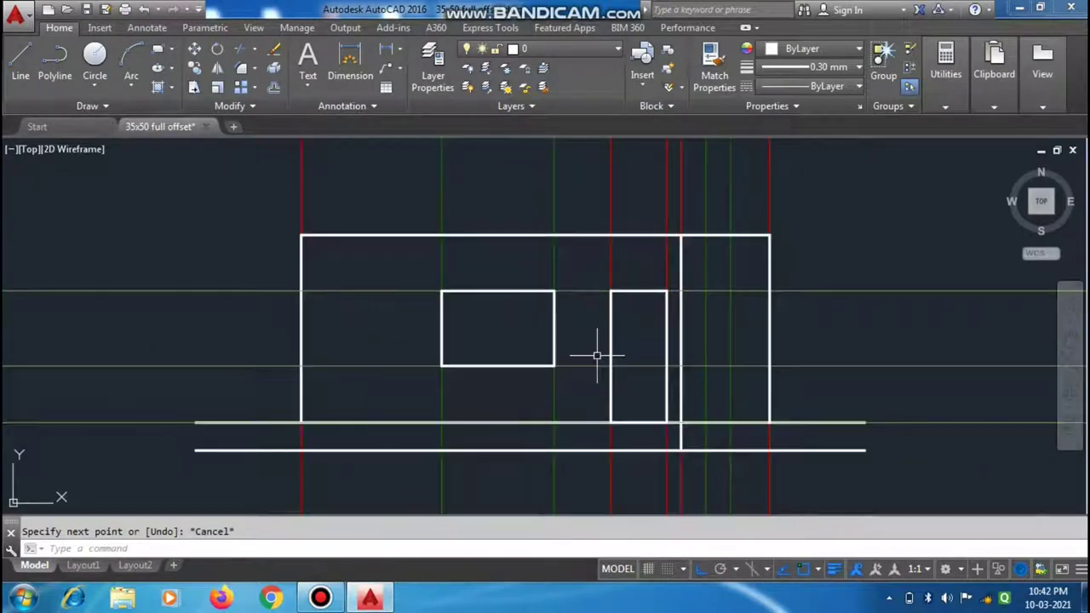
scroll(596, 355, down, 4)
click(730, 224)
Step: Erase the nine vertical projection lines and three leftover horizontal lines
click(341, 218)
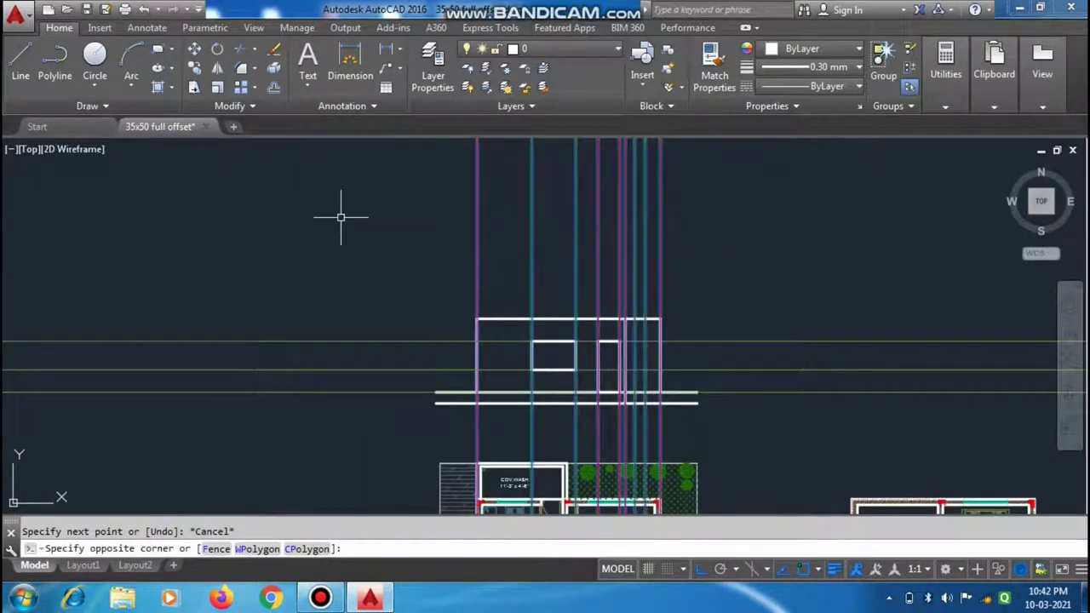
key(Delete)
click(357, 279)
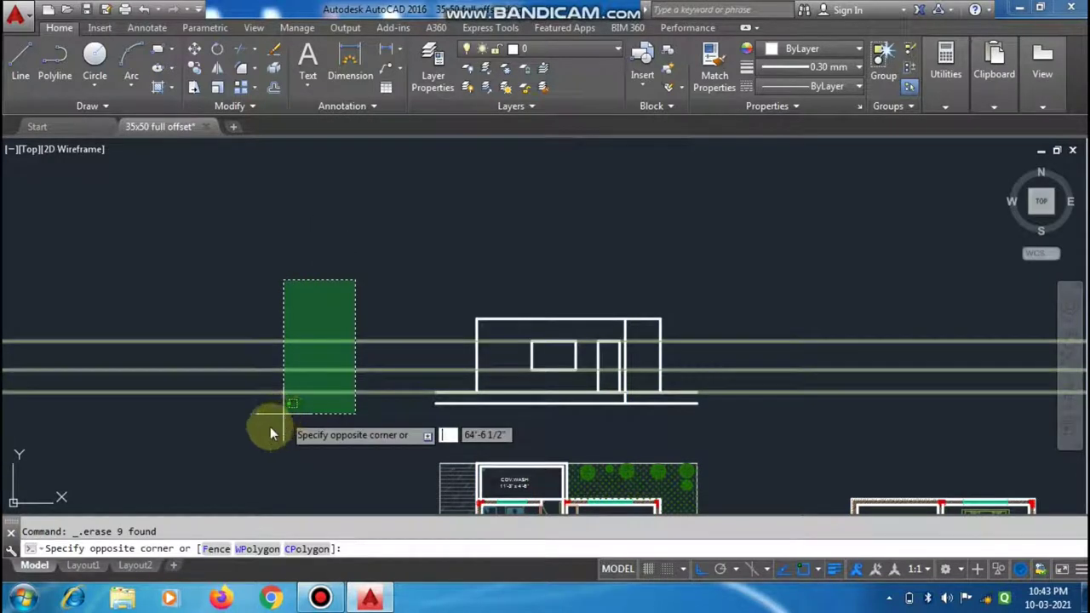
key(Escape)
click(323, 280)
click(261, 451)
key(Delete)
scroll(535, 426, up, 1)
scroll(398, 389, up, 1)
scroll(398, 389, down, 1)
scroll(440, 369, up, 2)
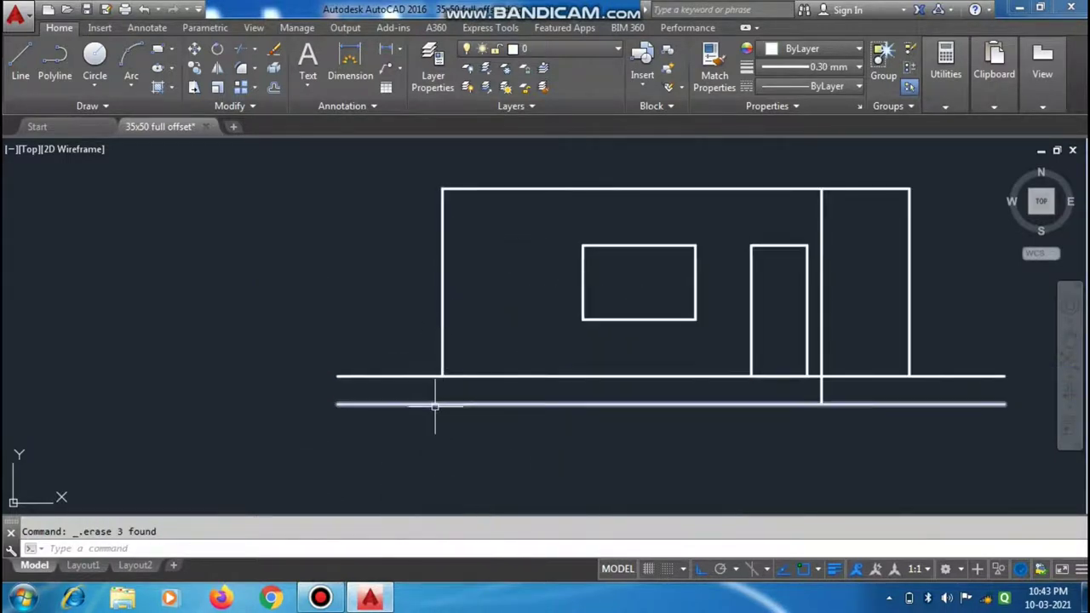
Step: Extend the left wall down to the lower ground line
text(x)
key(Return)
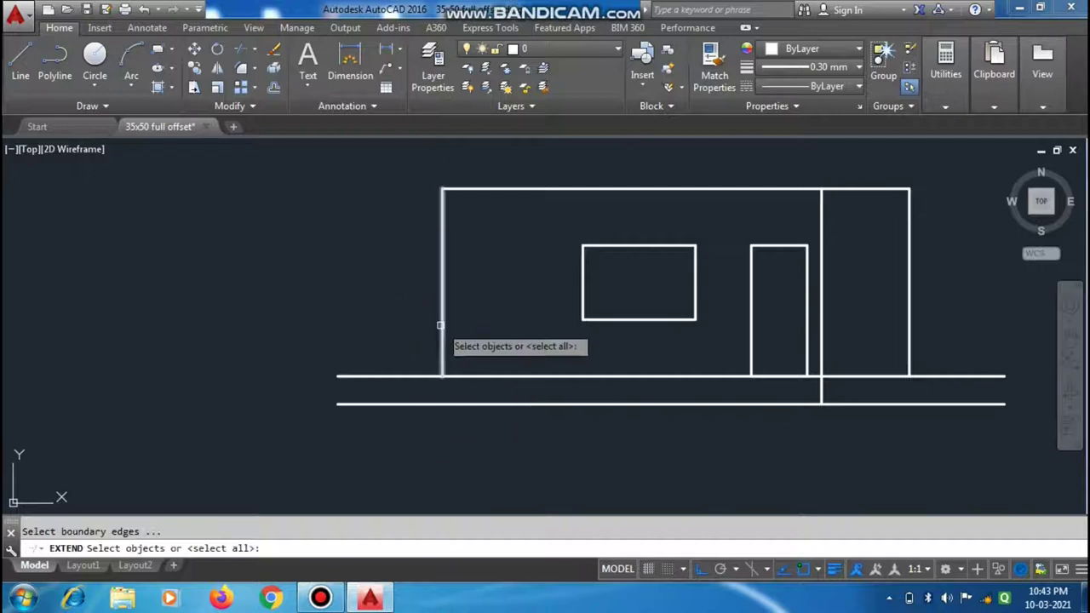
key(Return)
click(442, 331)
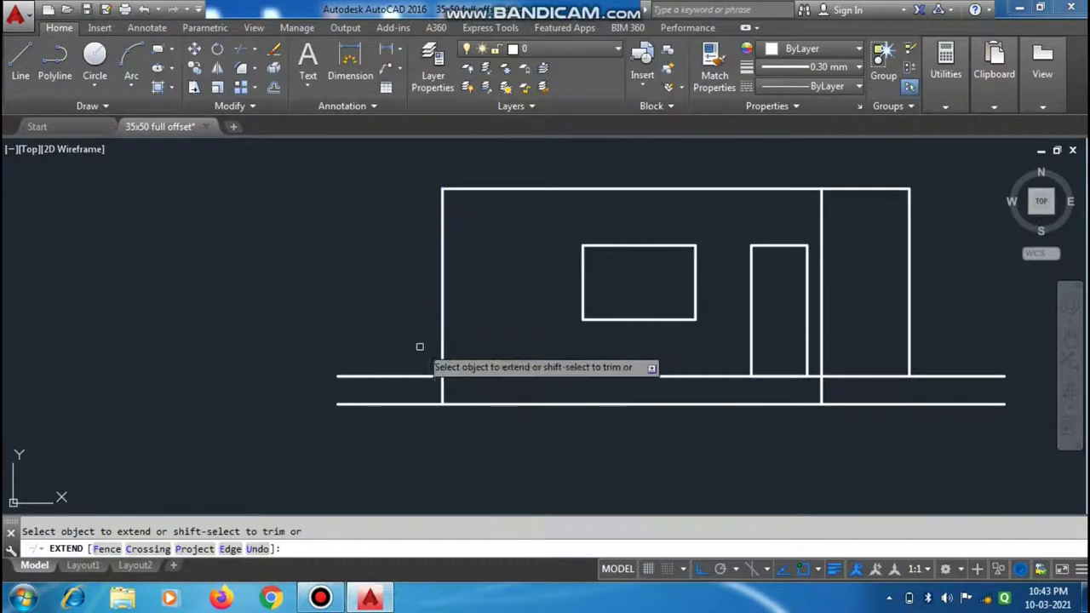
text(tr)
key(Return)
click(377, 348)
click(321, 444)
key(Escape)
Step: Trim the ground lines' left ends back to the left wall
text(tr)
key(Return)
key(Return)
click(377, 329)
click(309, 439)
scroll(309, 439, down, 4)
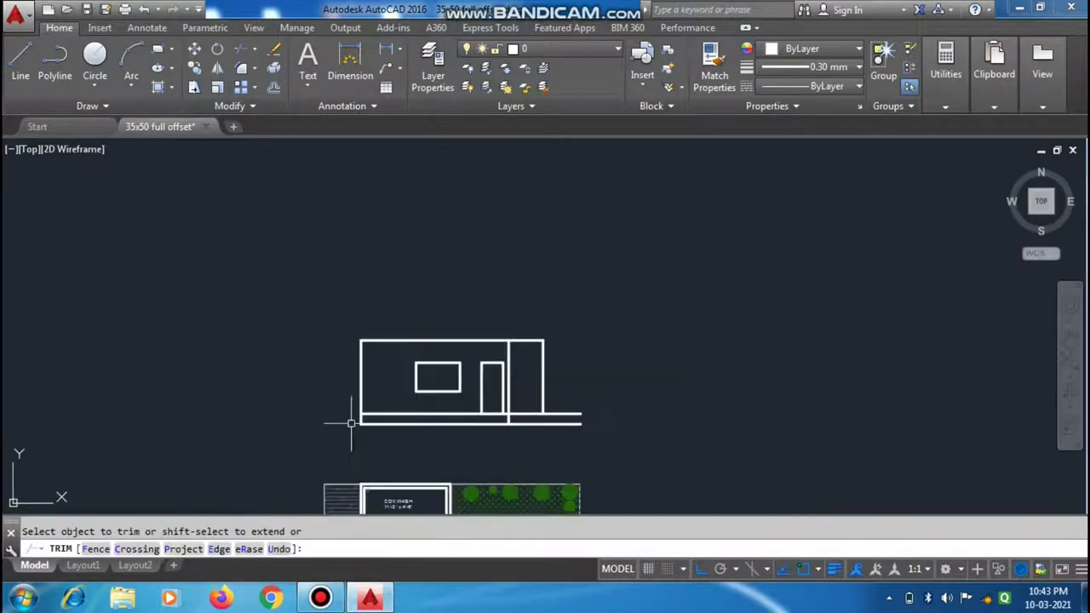
key(Escape)
scroll(499, 414, up, 4)
scroll(487, 390, up, 2)
scroll(458, 430, down, 2)
scroll(458, 430, up, 2)
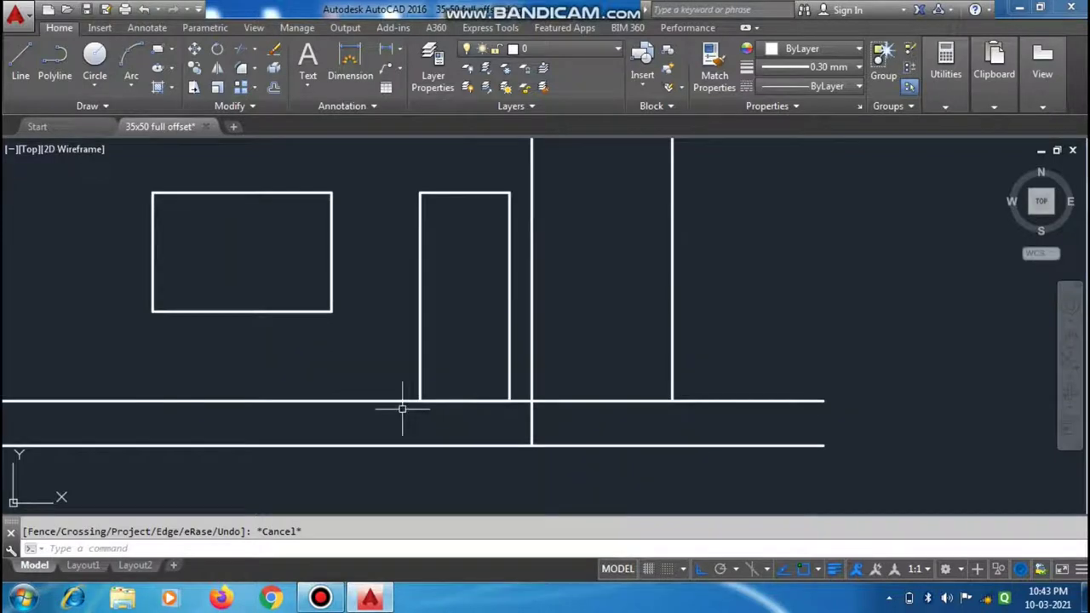
scroll(483, 414, down, 2)
scroll(457, 415, up, 4)
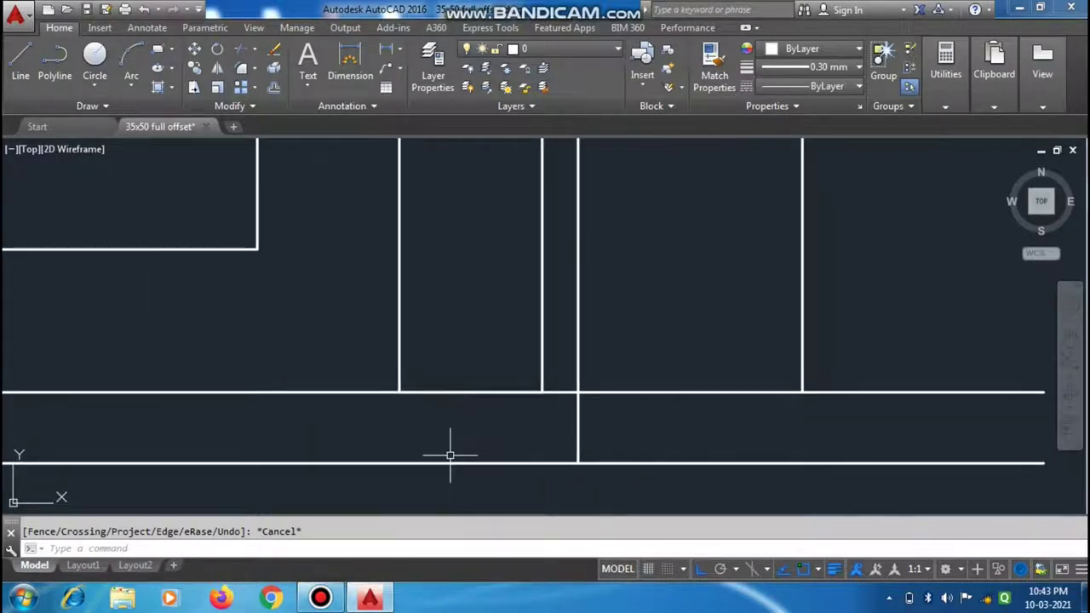
scroll(449, 458, down, 4)
scroll(447, 463, up, 2)
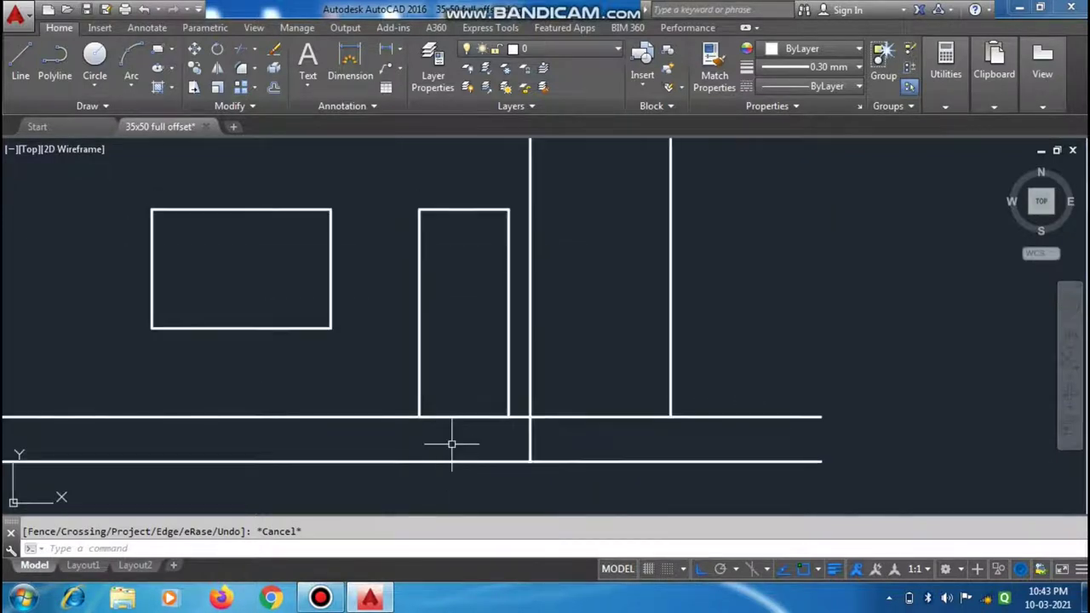
Step: Offset the ground line by 6" to create a step line
text(o)
key(Return)
text(6)
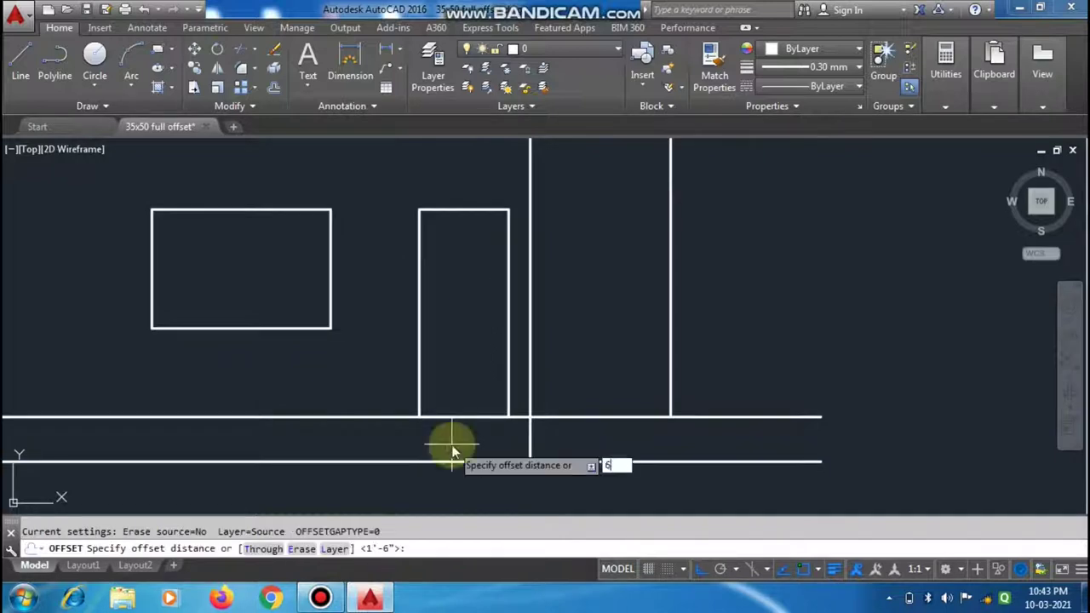
key(Return)
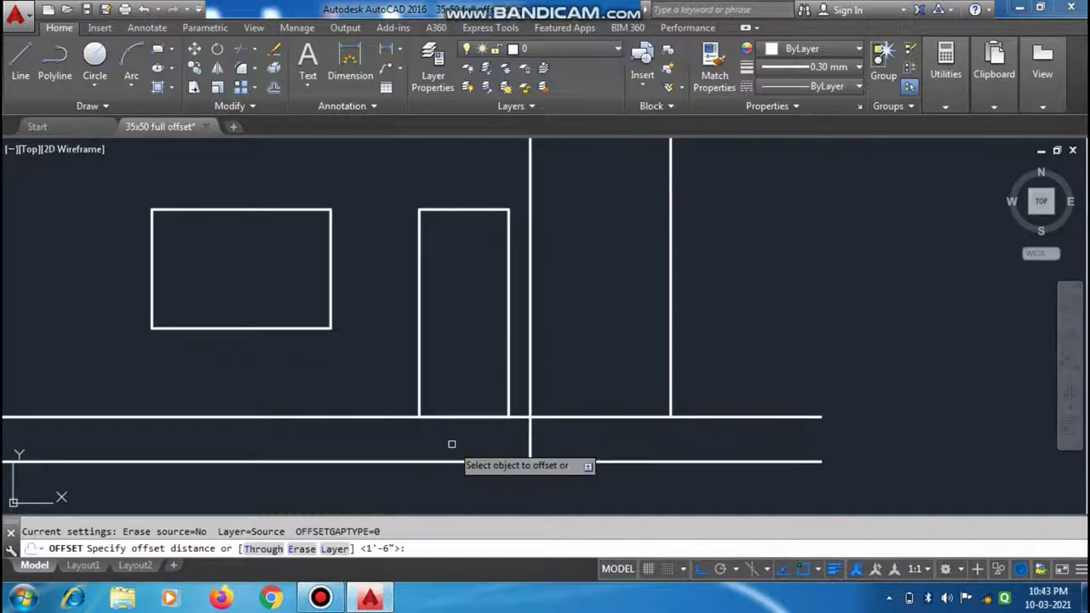
click(451, 462)
click(451, 446)
middle_drag(340, 394, 480, 362)
key(Escape)
Step: Trim the step lines using all edges as boundaries
text(Ex)
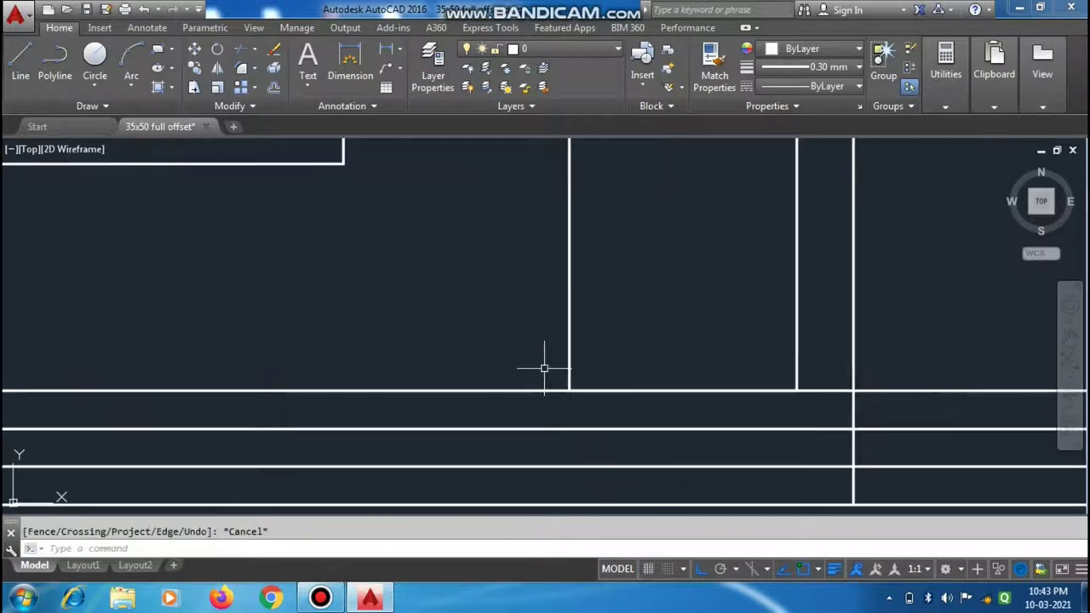
key(Return)
scroll(730, 401, up, 2)
scroll(572, 479, down, 4)
key(Escape)
scroll(593, 416, up, 2)
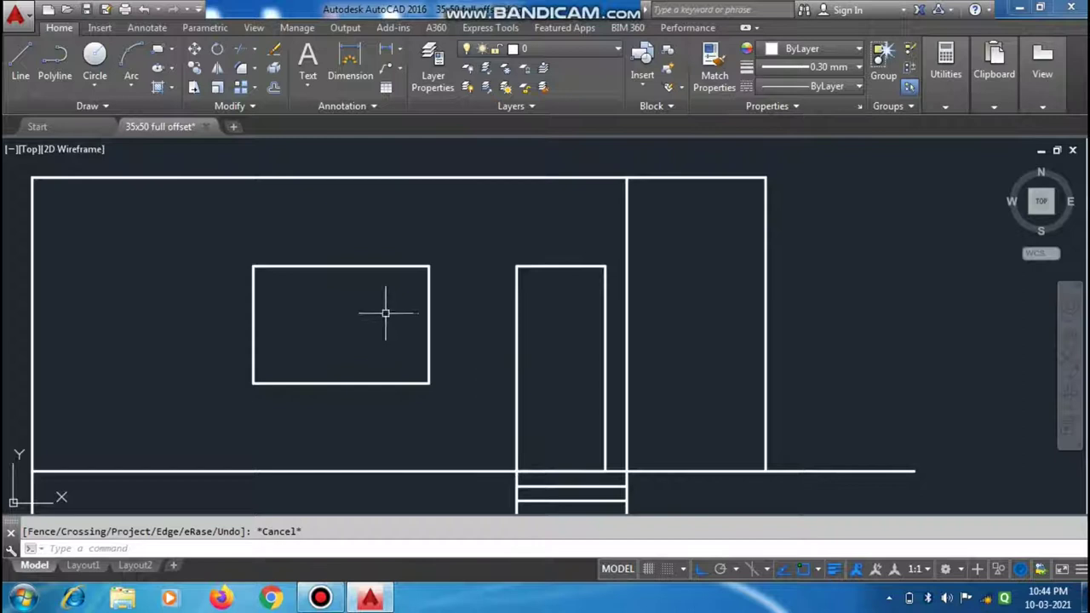
scroll(516, 397, down, 2)
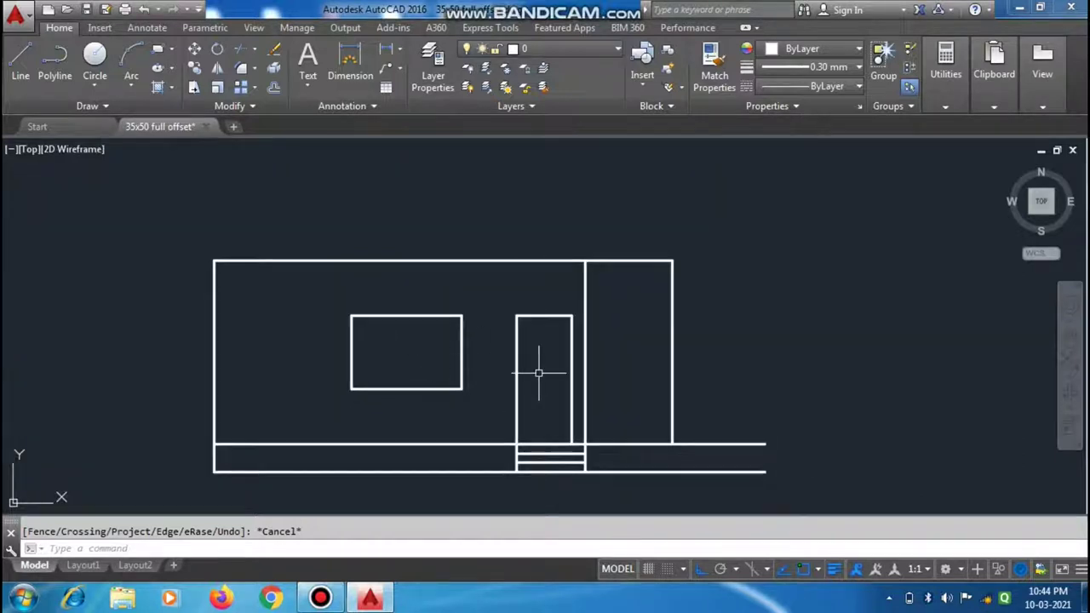
Step: Place the Aluminum Window block in the window opening and the Door Elevation block in the door opening
key(ctrl+3)
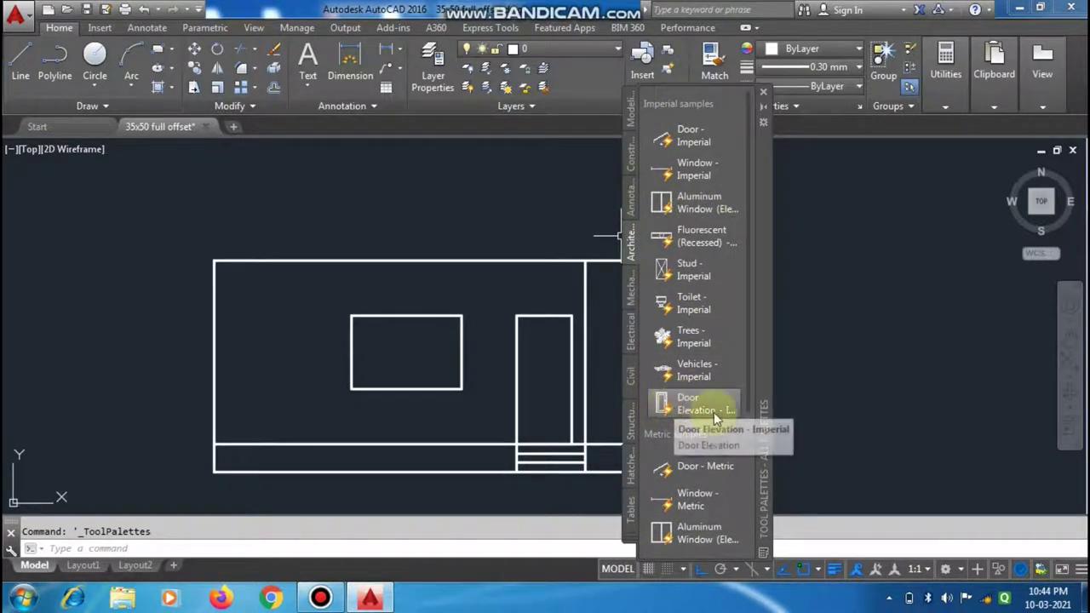
click(684, 213)
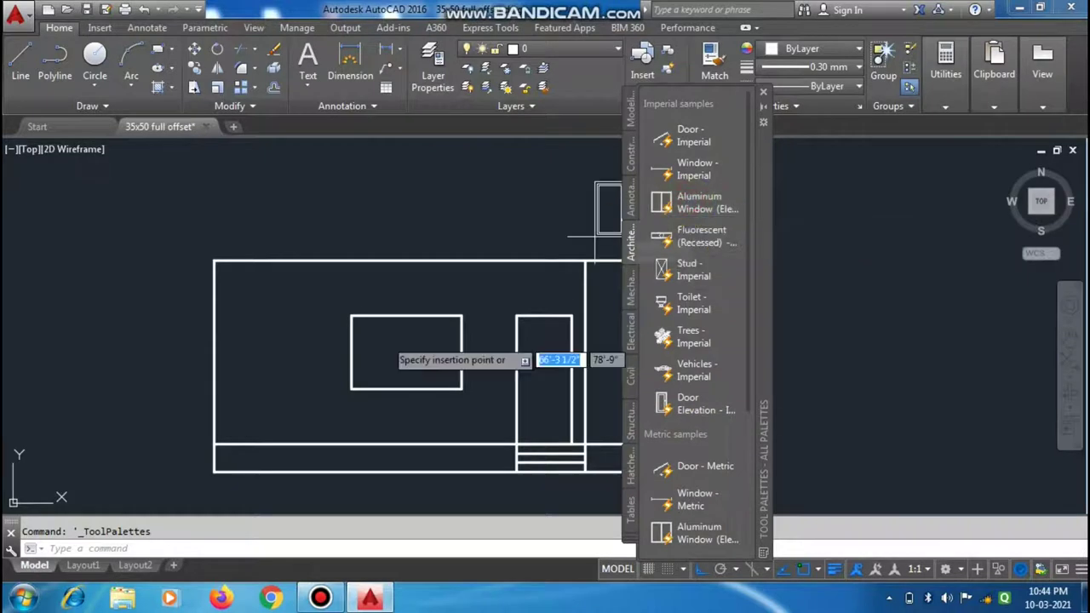
click(351, 389)
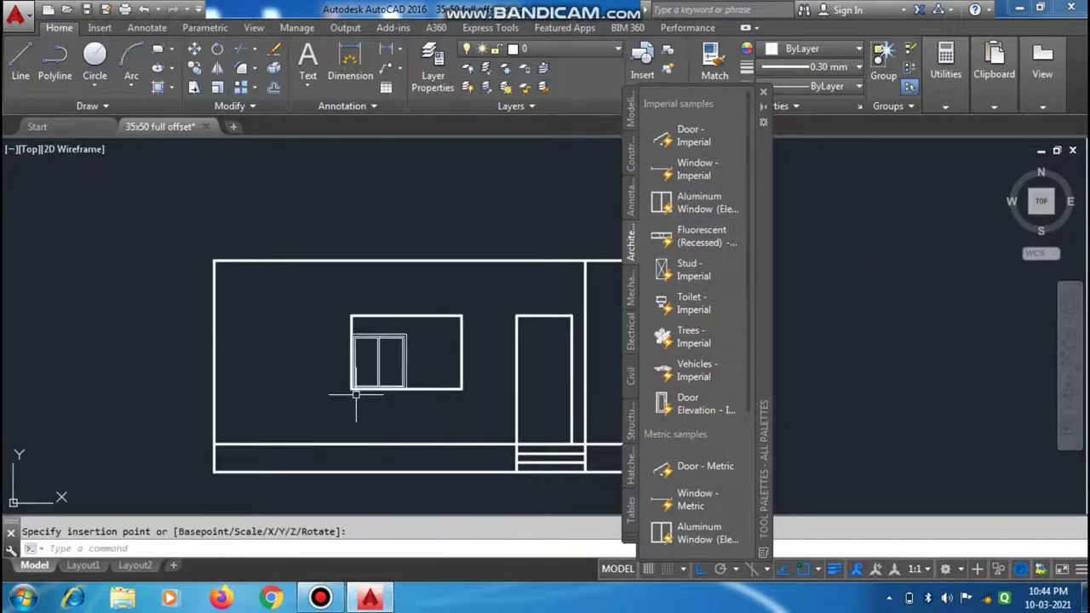
click(661, 402)
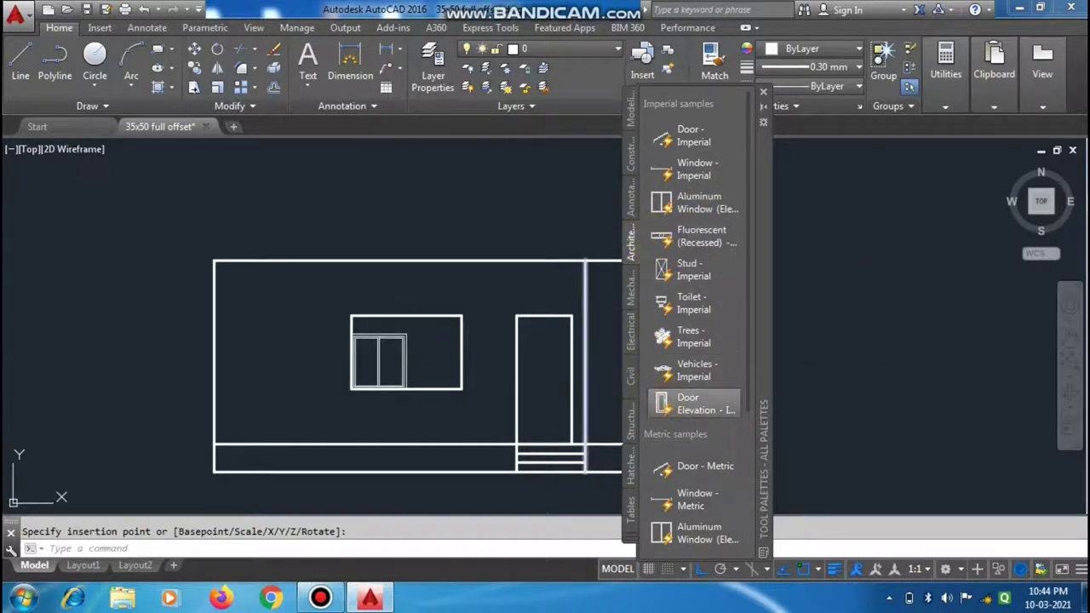
click(543, 380)
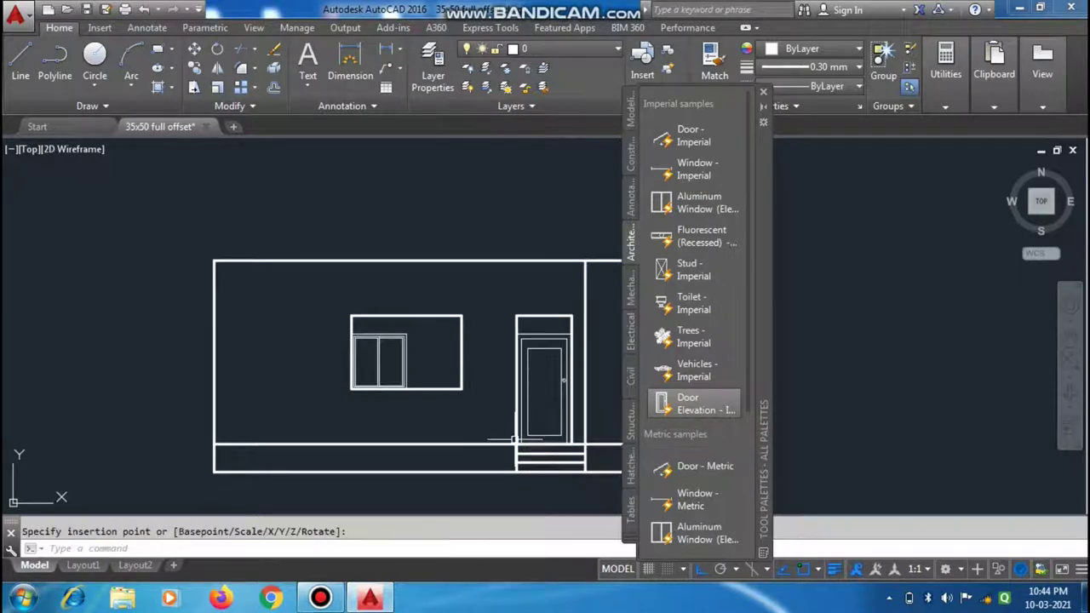
click(763, 91)
scroll(421, 350, up, 4)
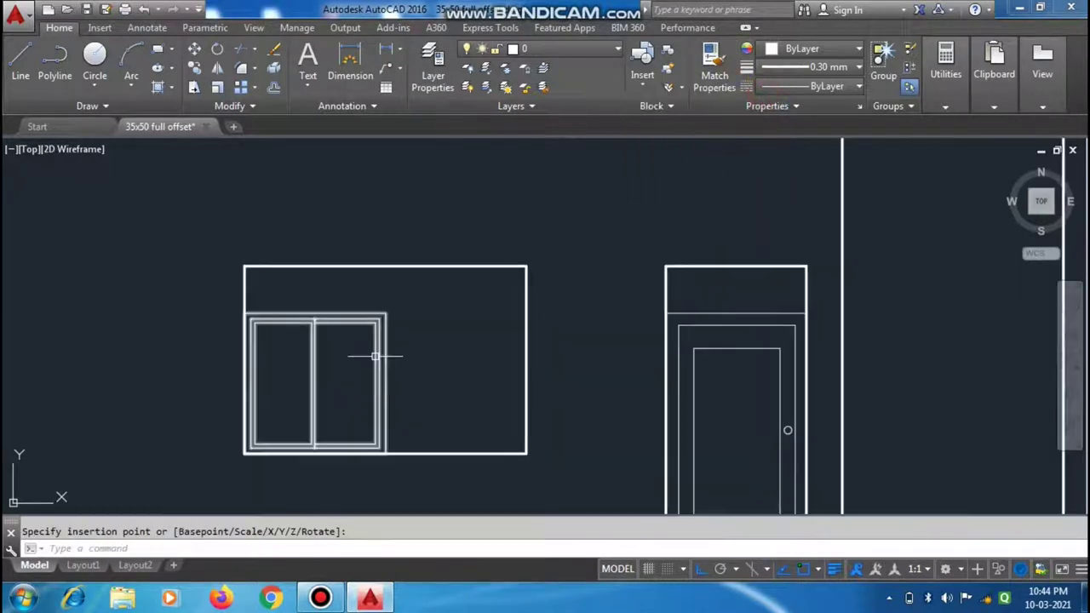
Step: Stretch the Aluminum Window's top-left grip up to the window opening's top-left corner
key(Escape)
click(377, 349)
scroll(377, 350, down, 4)
scroll(354, 352, up, 2)
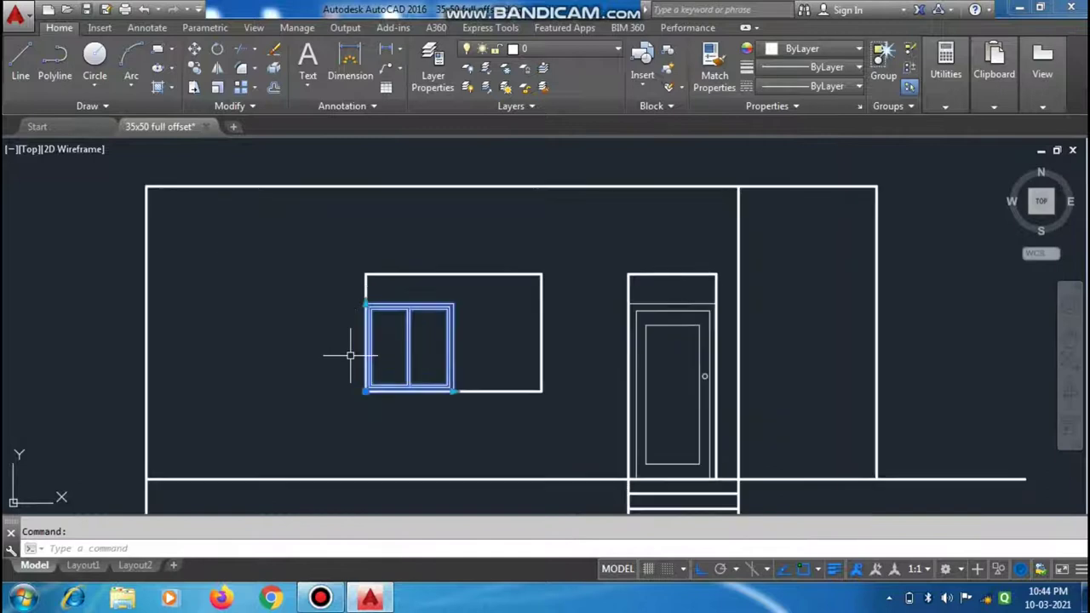
scroll(364, 354, up, 4)
scroll(366, 381, down, 2)
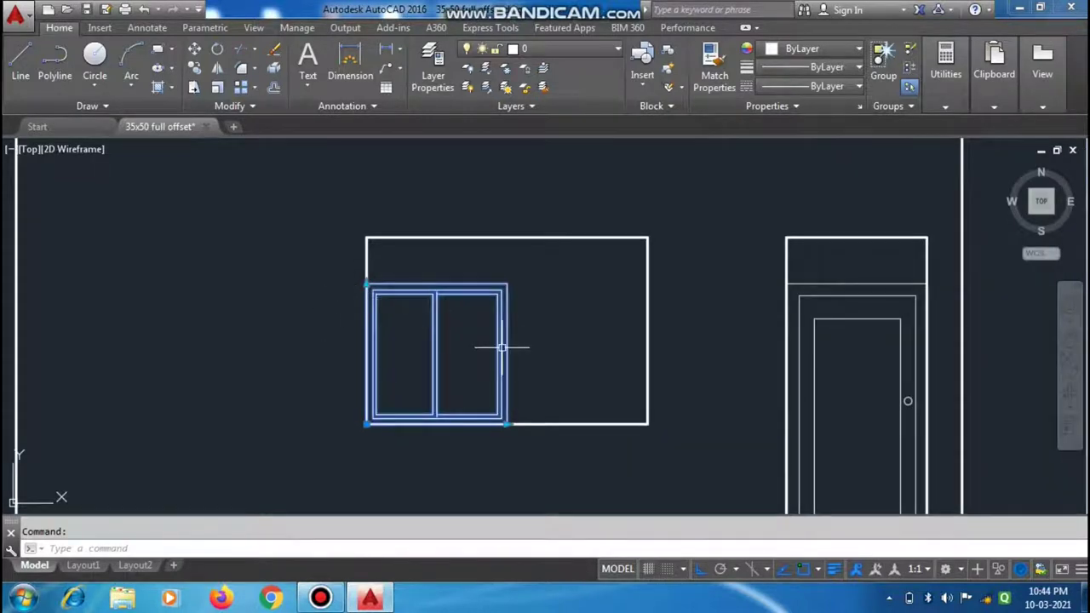
scroll(396, 285, up, 2)
scroll(389, 284, up, 2)
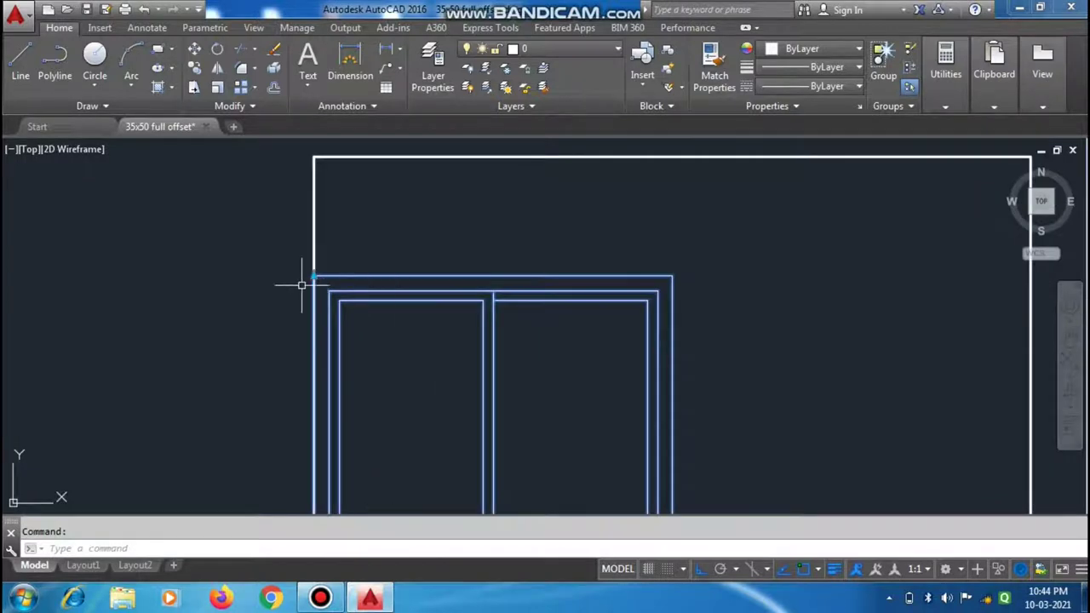
scroll(312, 275, up, 3)
scroll(315, 277, up, 3)
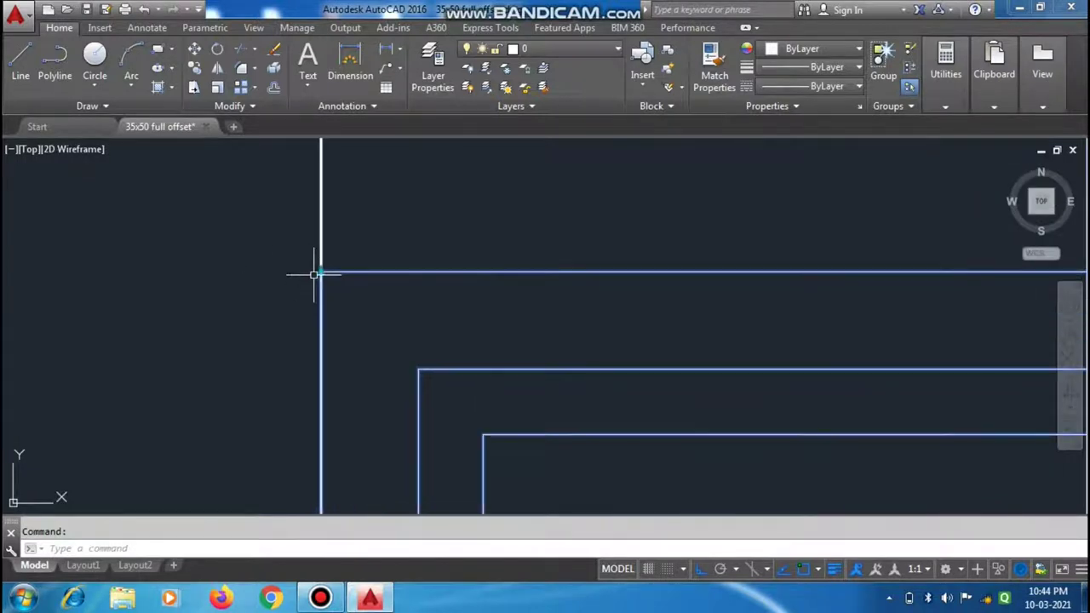
scroll(323, 306, down, 2)
scroll(323, 320, down, 3)
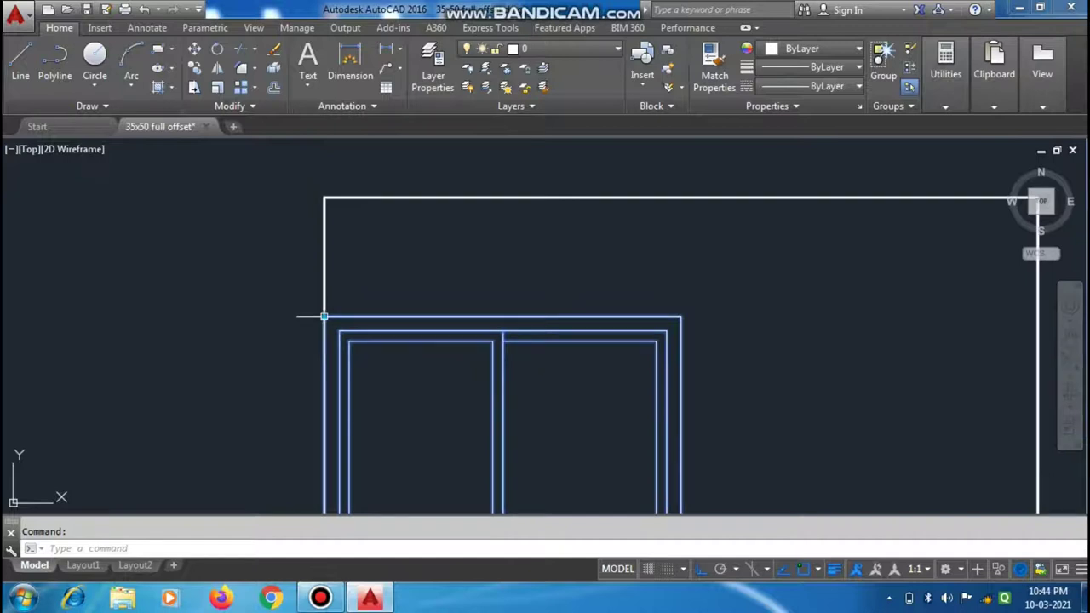
click(324, 316)
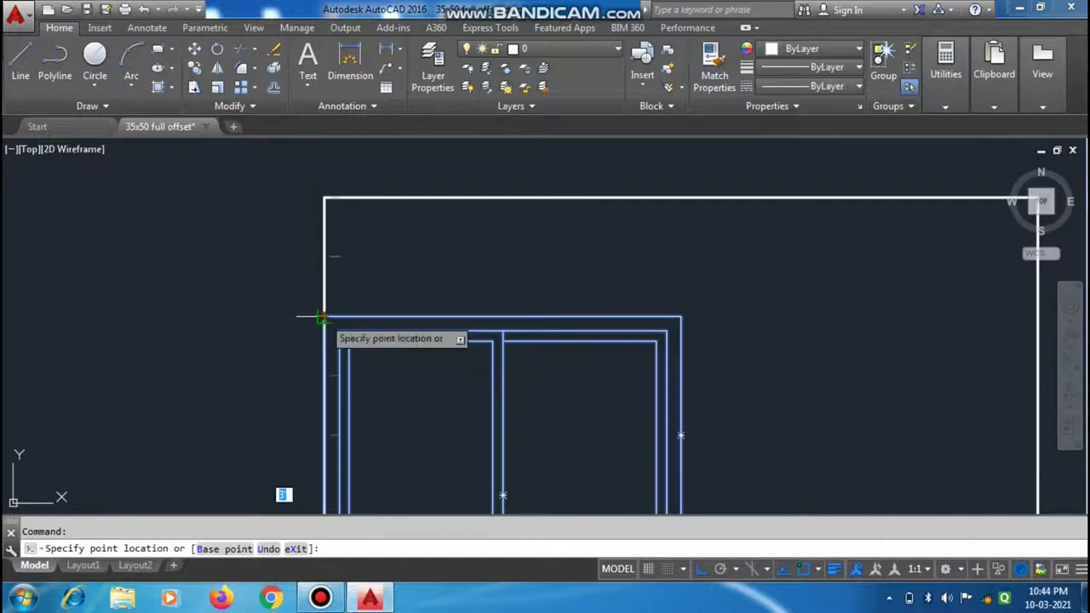
click(323, 202)
scroll(326, 266, down, 3)
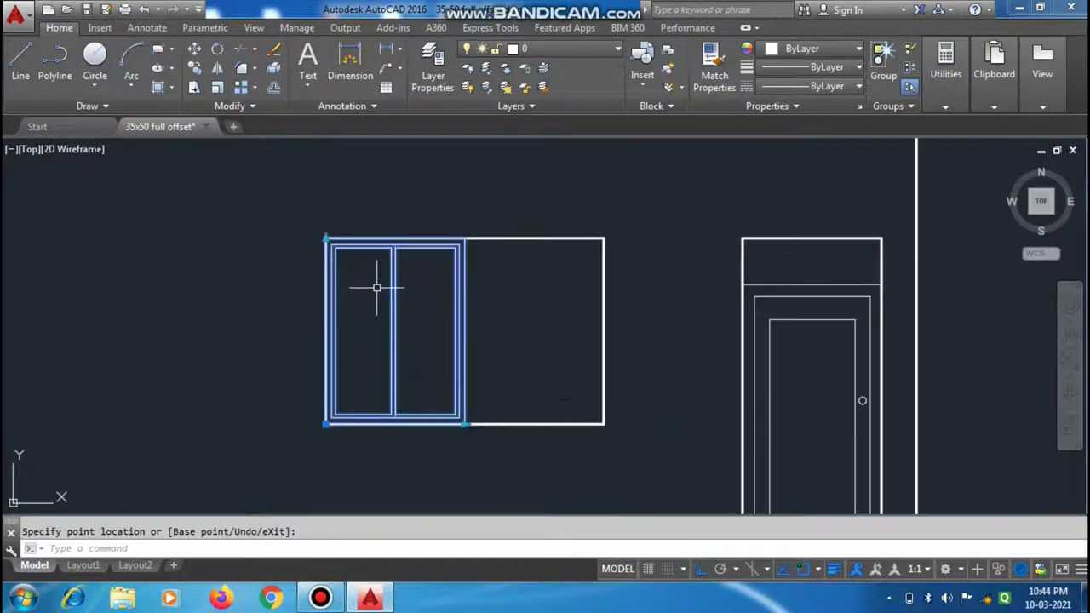
scroll(428, 304, up, 2)
scroll(532, 290, down, 2)
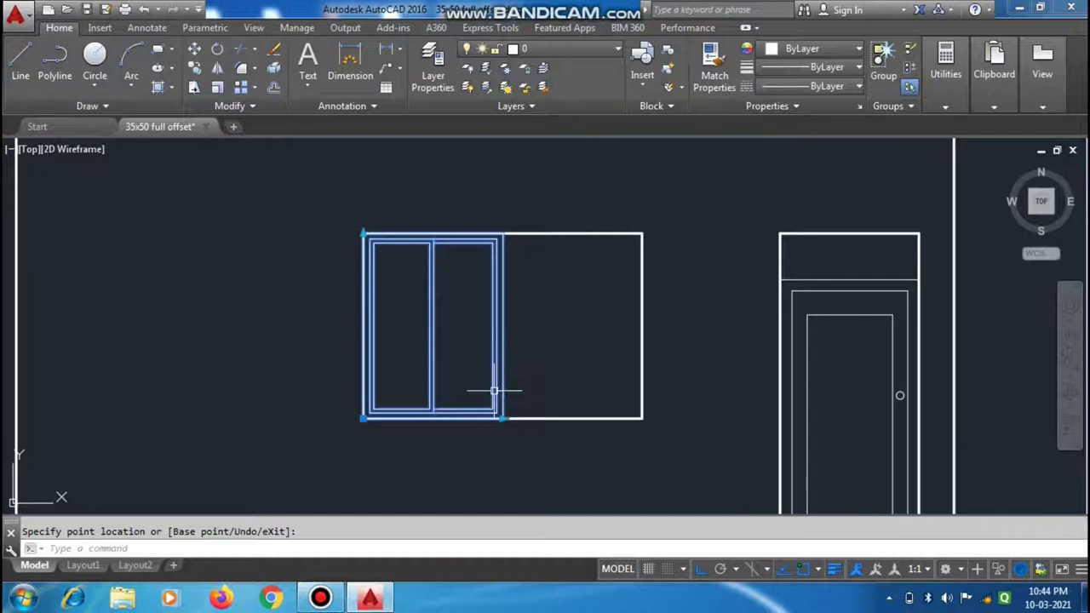
scroll(494, 391, up, 2)
scroll(500, 419, down, 2)
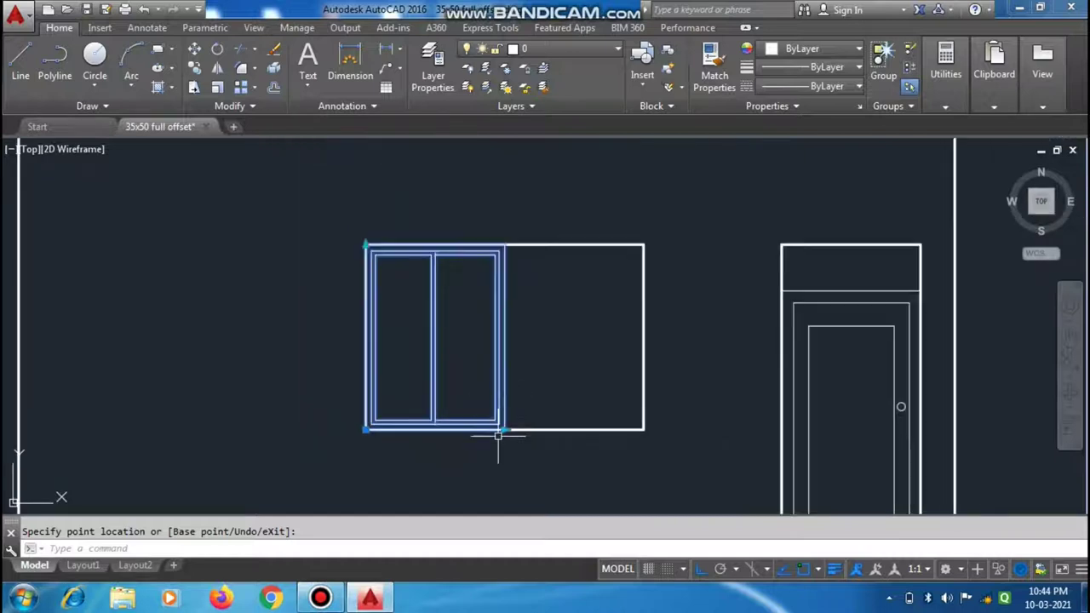
Step: Start a copy and a corner-grip edit of the window block, cancelling both
text(co)
key(Return)
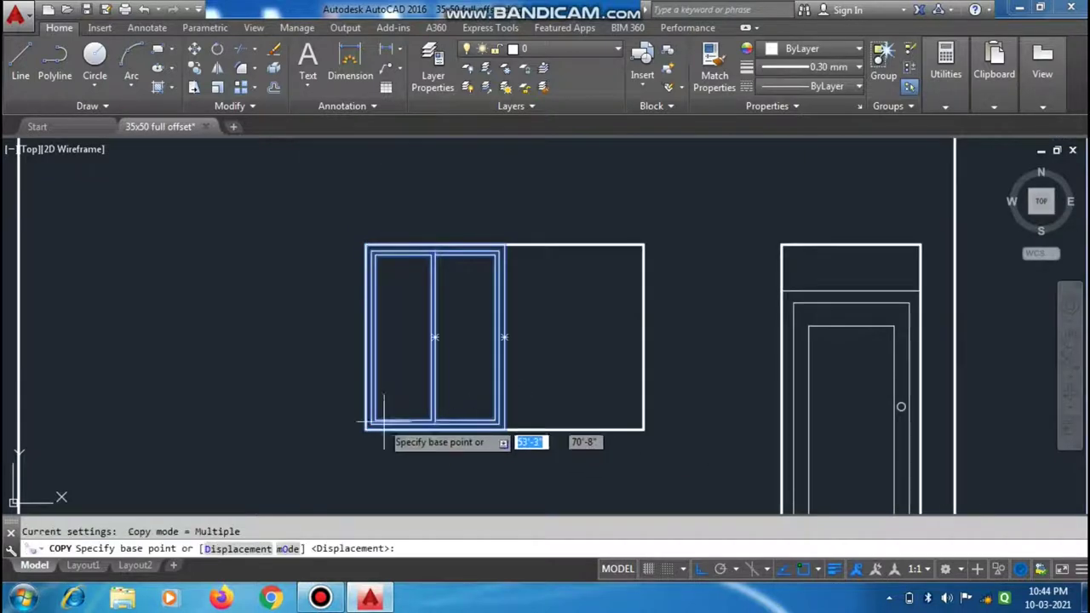
scroll(424, 442, up, 2)
key(Escape)
click(534, 358)
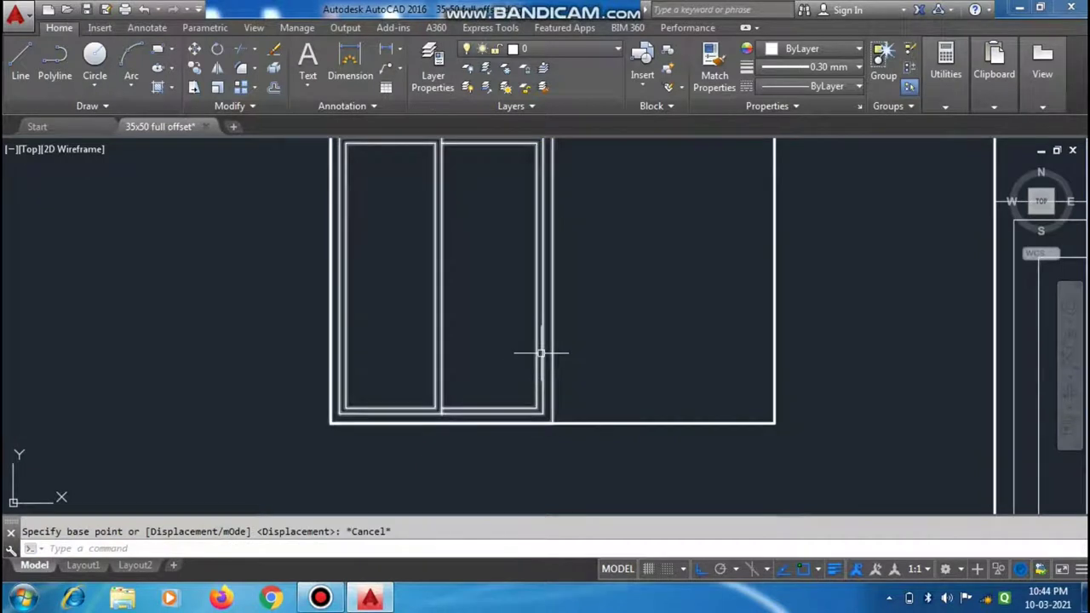
scroll(545, 418, down, 3)
scroll(515, 451, up, 2)
scroll(512, 424, up, 2)
scroll(512, 424, up, 3)
scroll(531, 414, up, 2)
click(529, 406)
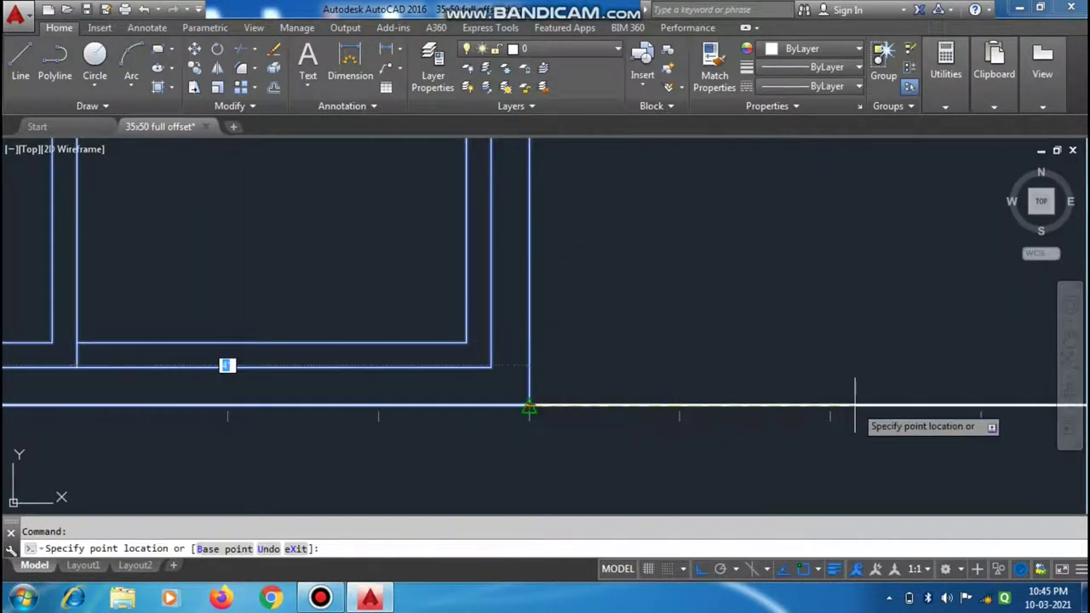
scroll(609, 464, down, 1)
scroll(608, 465, down, 3)
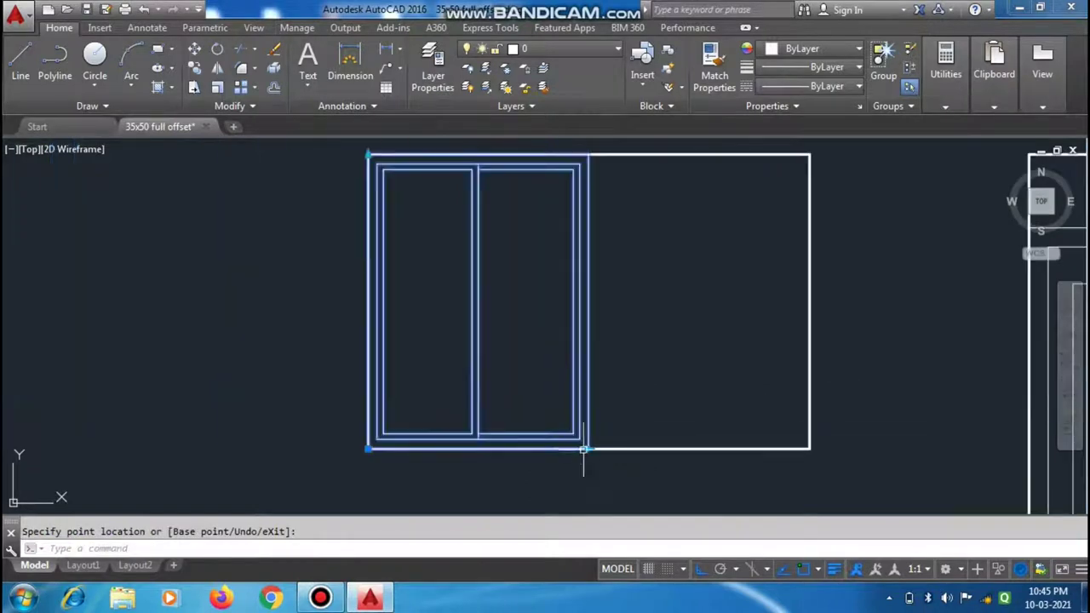
key(Escape)
Step: Copy the two-pane window from its lower-left corner so it sits against its right side
click(575, 353)
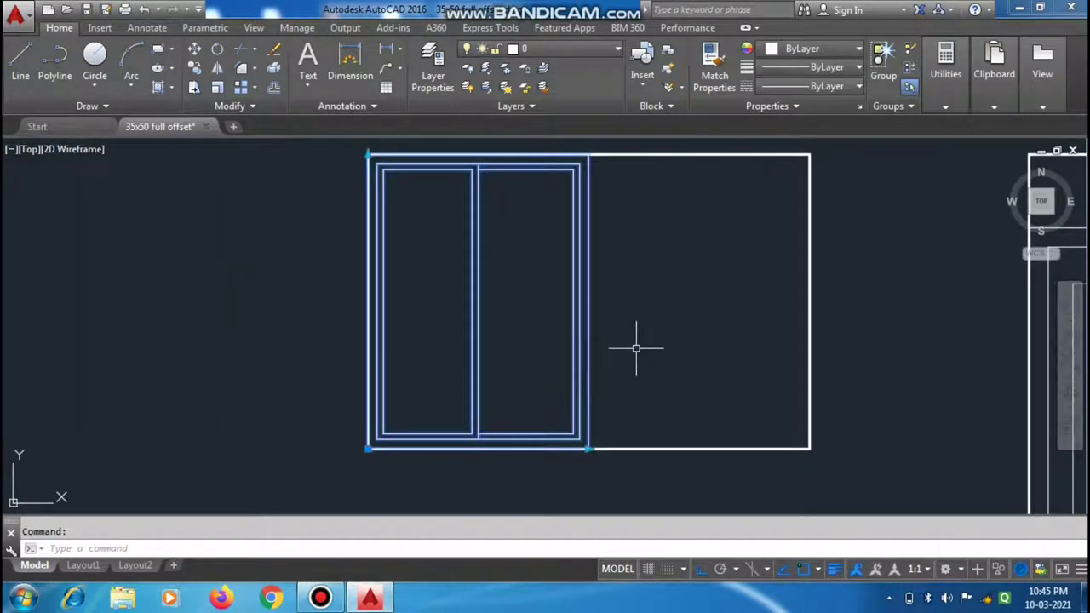
text(co)
key(Return)
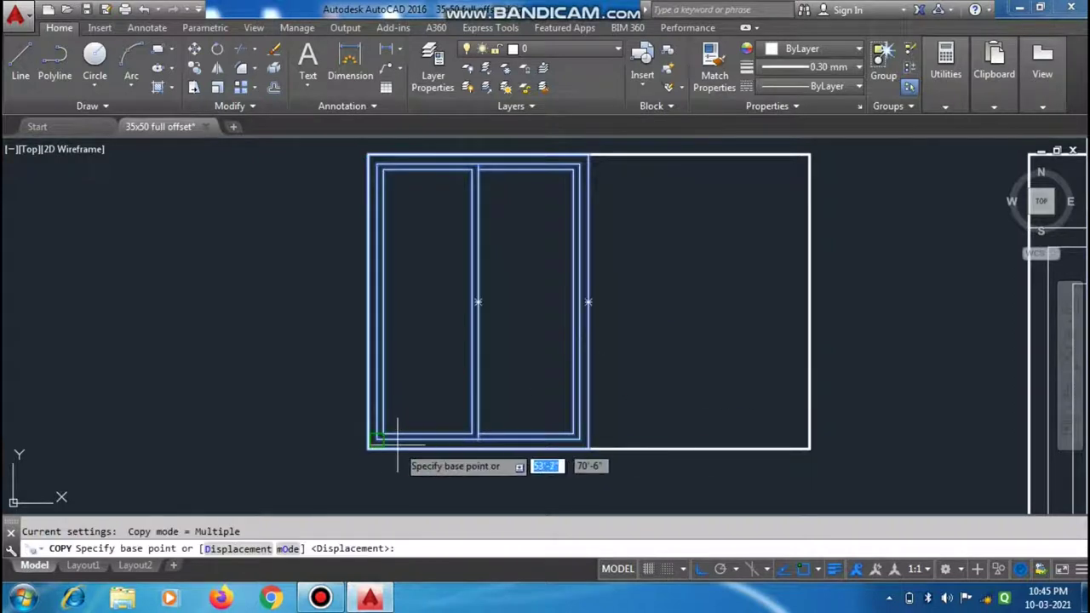
click(370, 448)
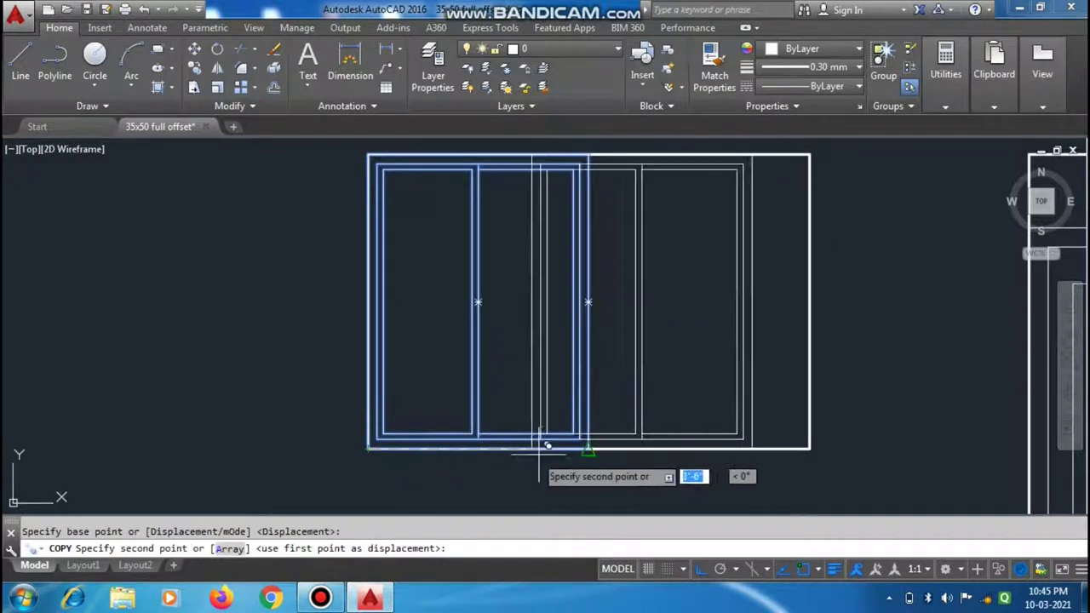
click(588, 448)
key(Escape)
scroll(502, 426, down, 5)
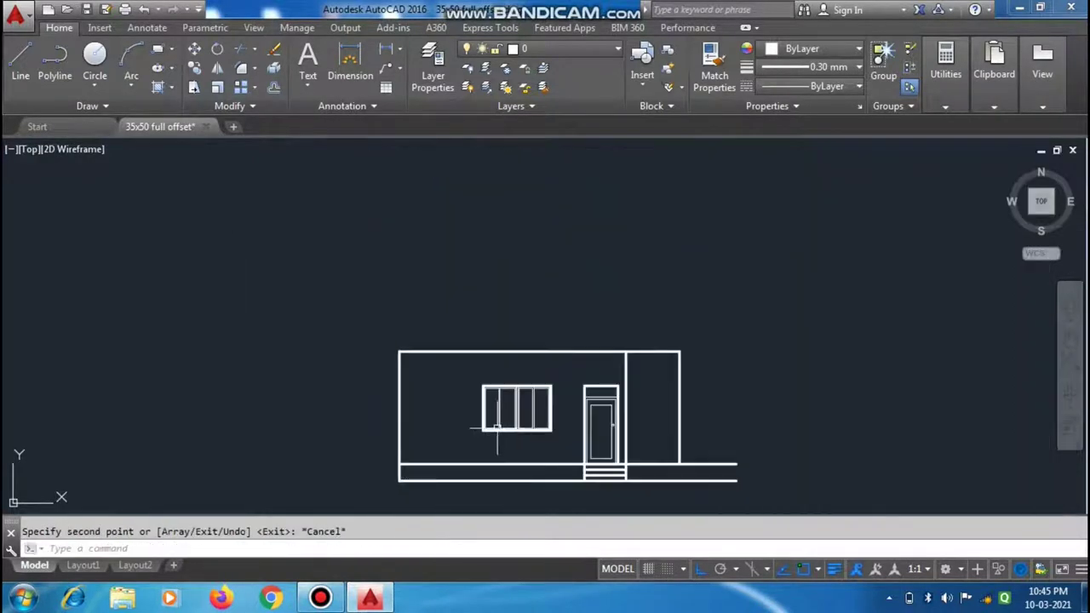
scroll(527, 425, up, 4)
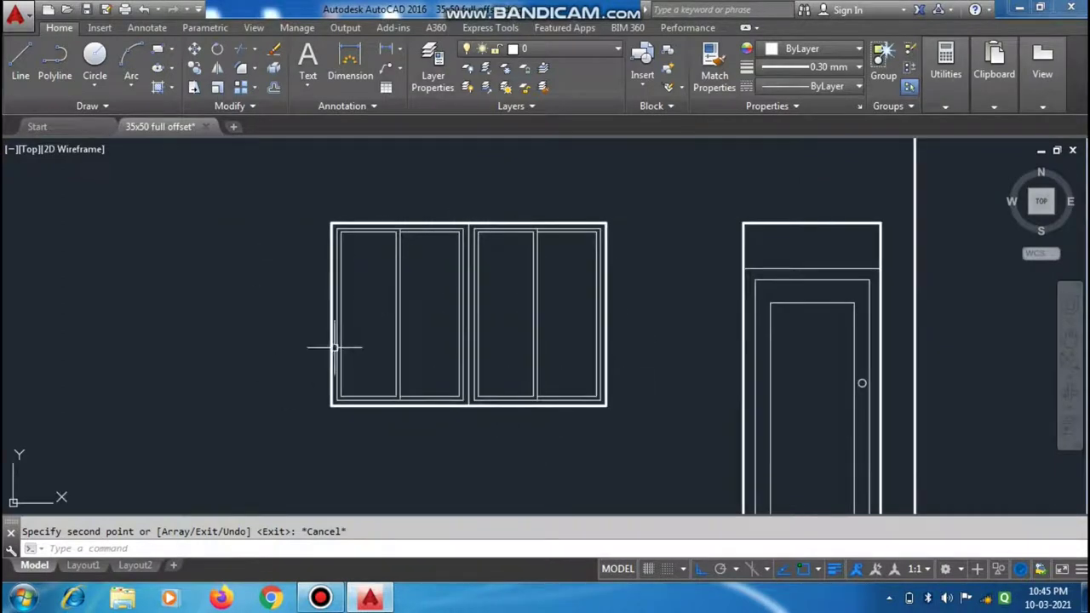
scroll(333, 347, down, 4)
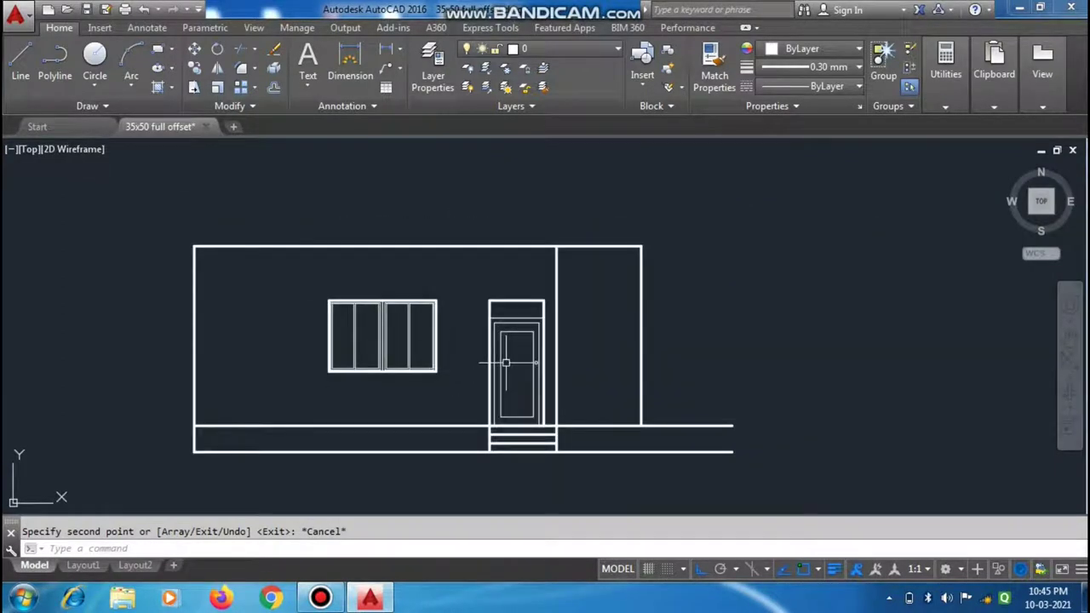
scroll(506, 363, up, 2)
Step: Stretch a door corner grip upward, then clear the door selection
click(502, 312)
scroll(477, 299, up, 2)
scroll(456, 289, up, 2)
click(463, 264)
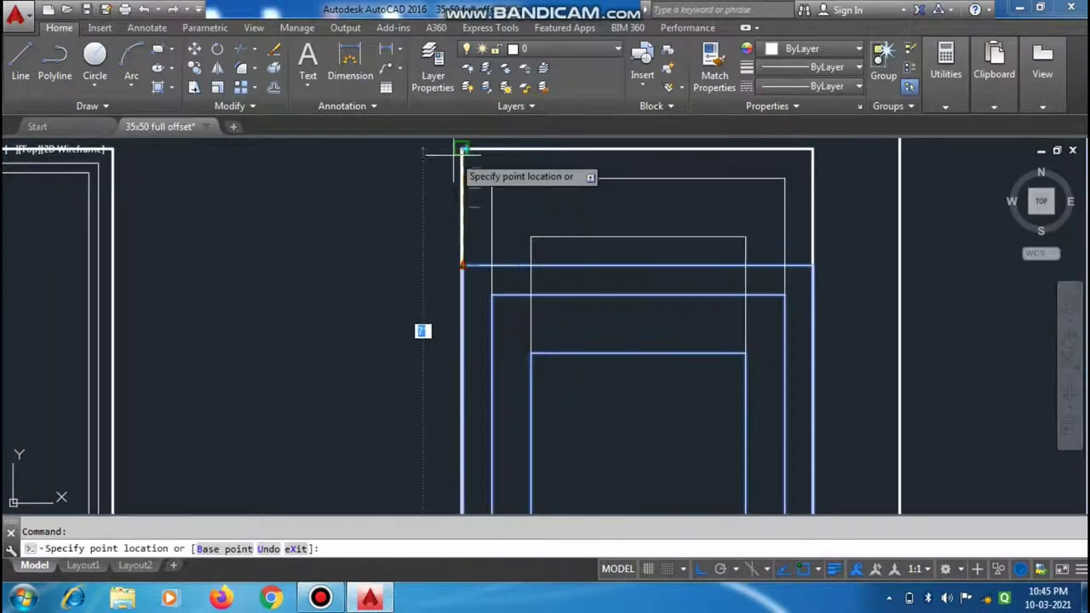
click(461, 151)
scroll(485, 274, down, 5)
scroll(485, 275, down, 1)
scroll(494, 276, up, 1)
key(Escape)
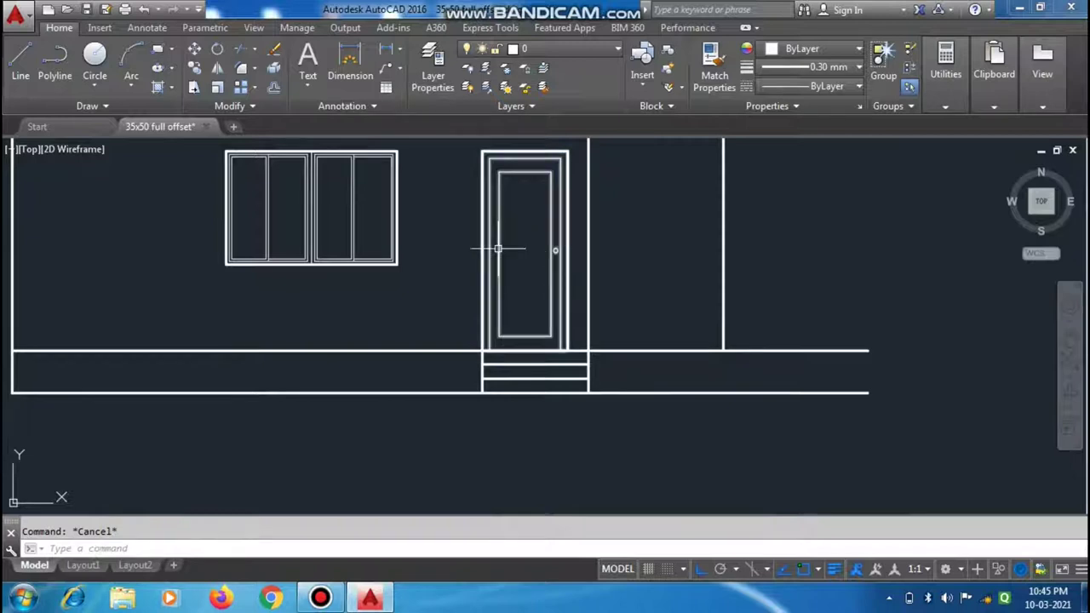
Step: Mirror the door about a vertical line through its top corner, erasing the original
click(498, 250)
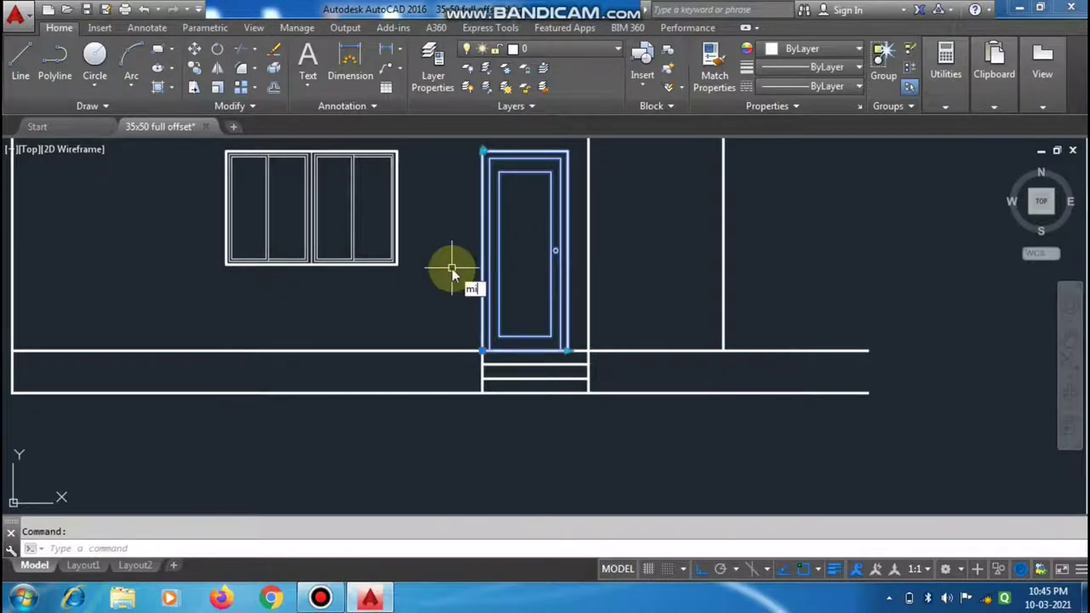
key(Return)
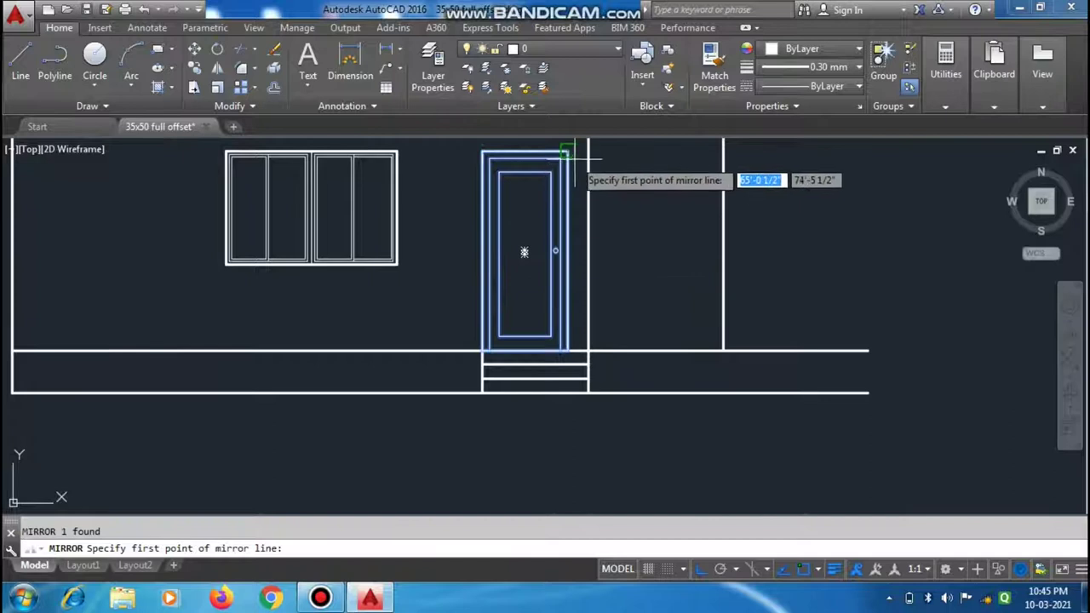
click(566, 153)
click(567, 166)
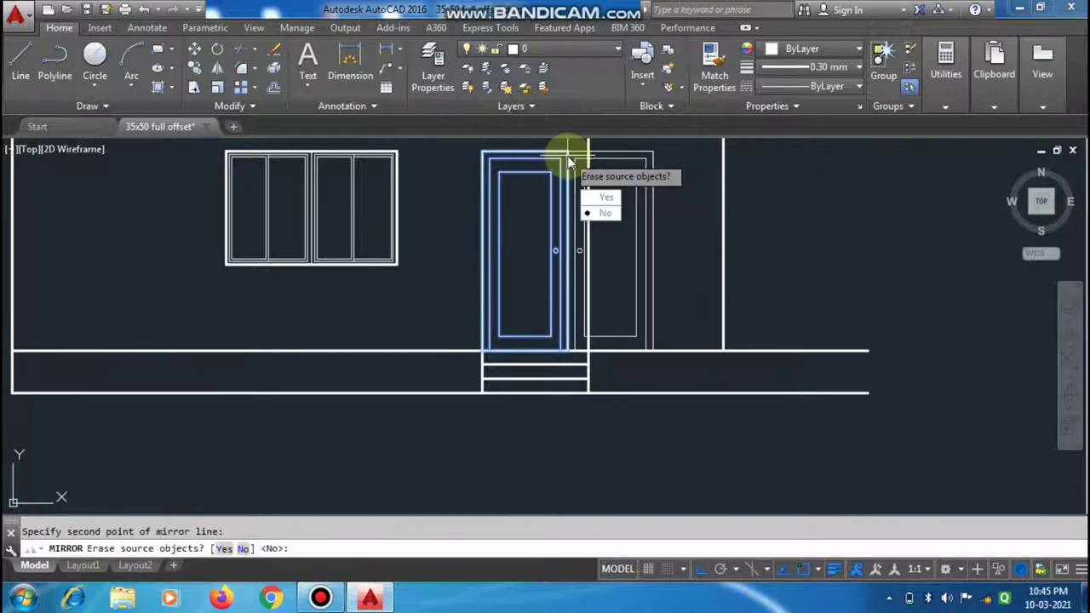
click(587, 196)
Step: Begin moving the mirrored door with its lower-right corner as base point
click(644, 209)
text(m)
key(Return)
click(653, 350)
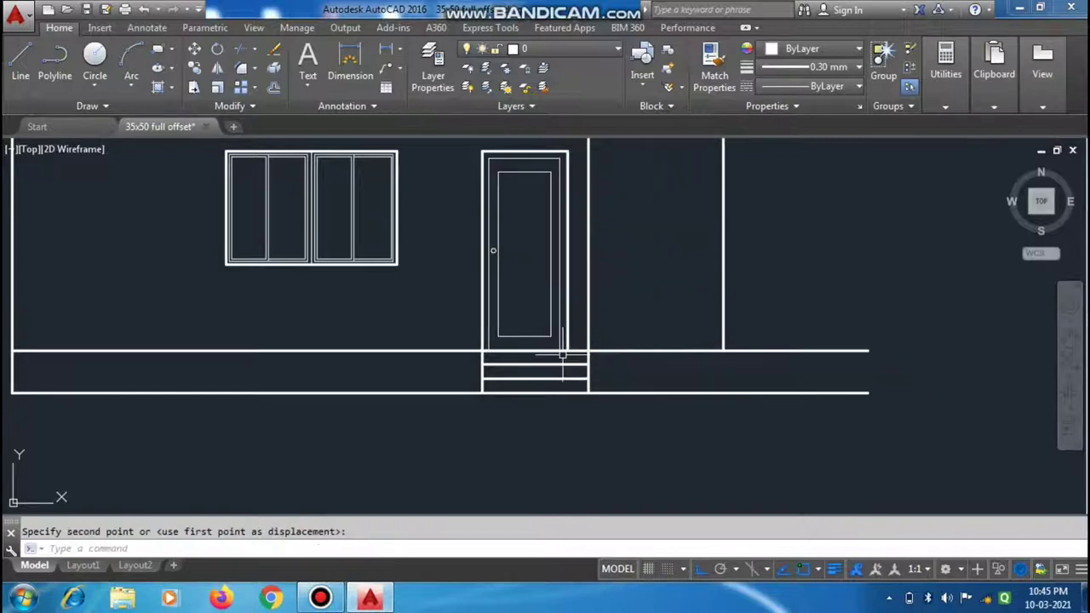
Step: Zoom around the elevation and abandon the pending door move
scroll(545, 375, down, 5)
scroll(512, 367, up, 3)
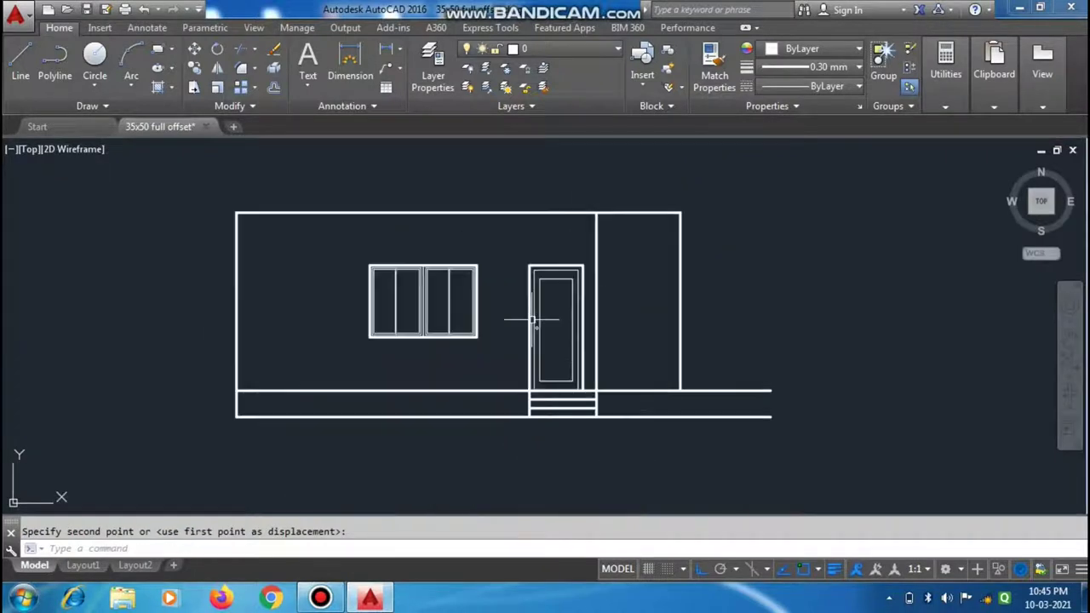
scroll(533, 320, up, 2)
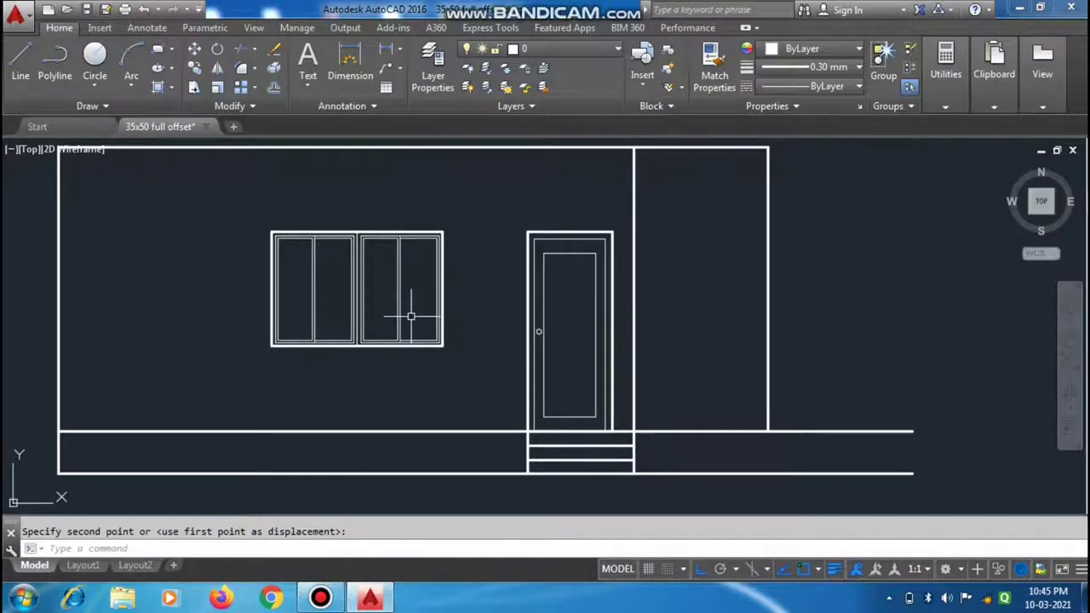
scroll(432, 449, down, 2)
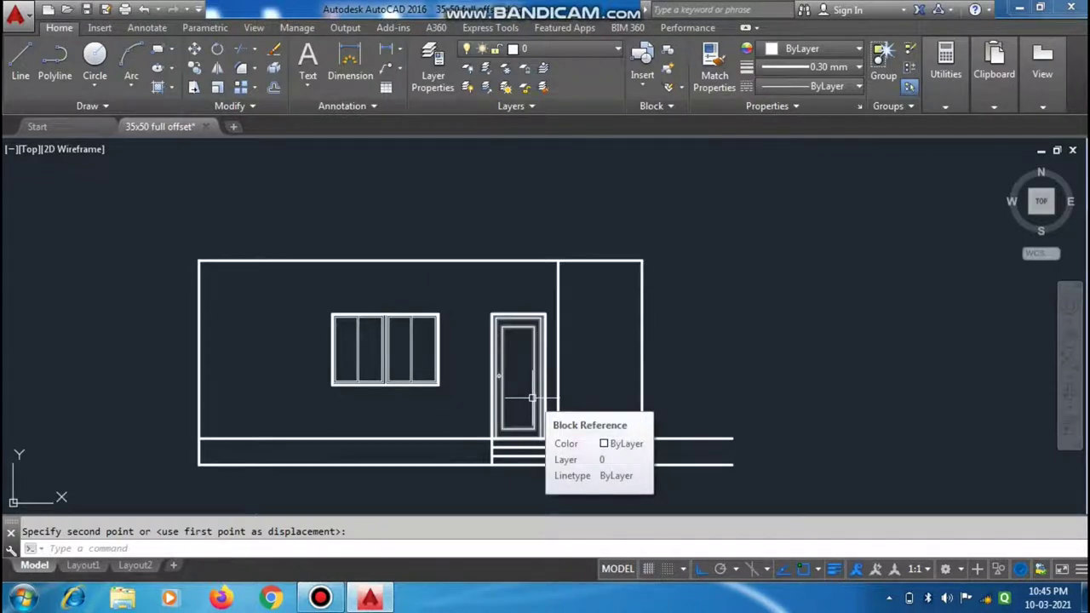
scroll(307, 243, up, 2)
scroll(295, 264, up, 2)
scroll(299, 263, down, 2)
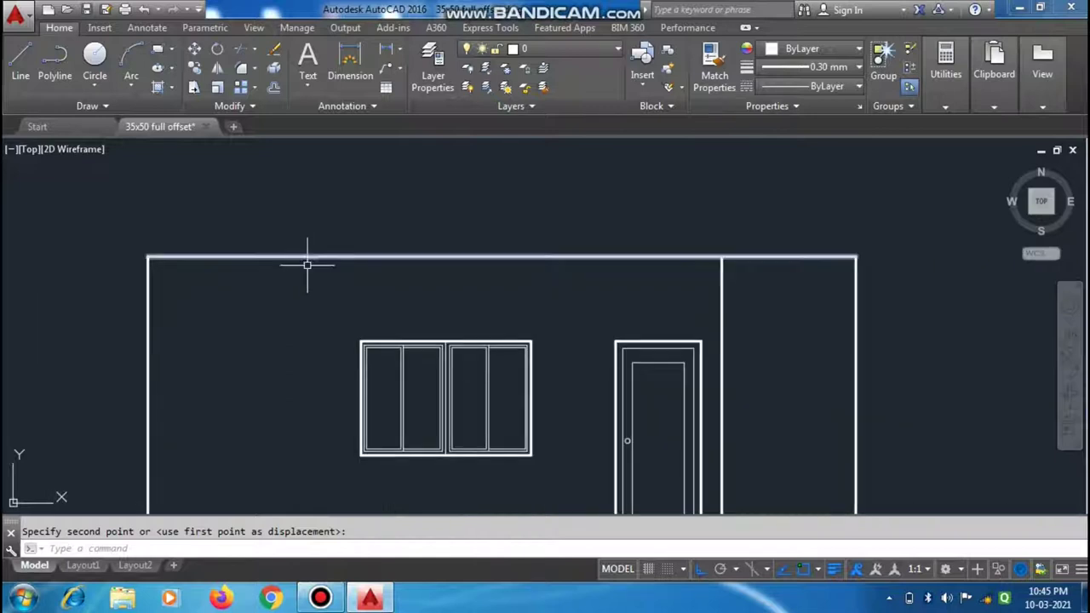
scroll(294, 245, down, 2)
scroll(281, 251, up, 2)
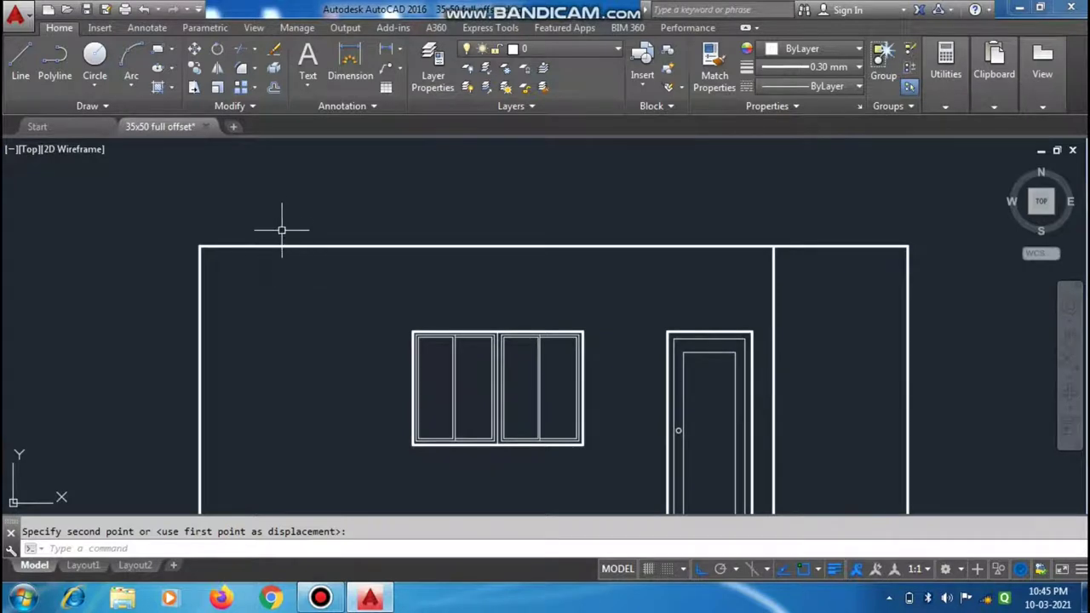
scroll(281, 232, up, 2)
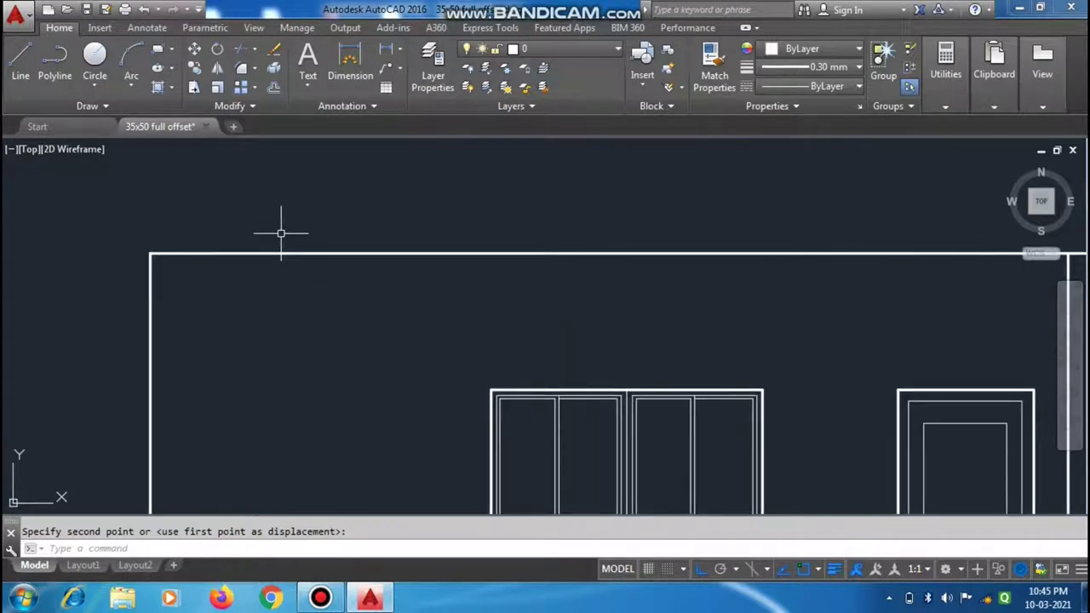
key(Escape)
Step: Offset the elevation's top wall line 5 units downward to form a parapet band
text(o)
key(Return)
text(5)
key(Return)
click(281, 254)
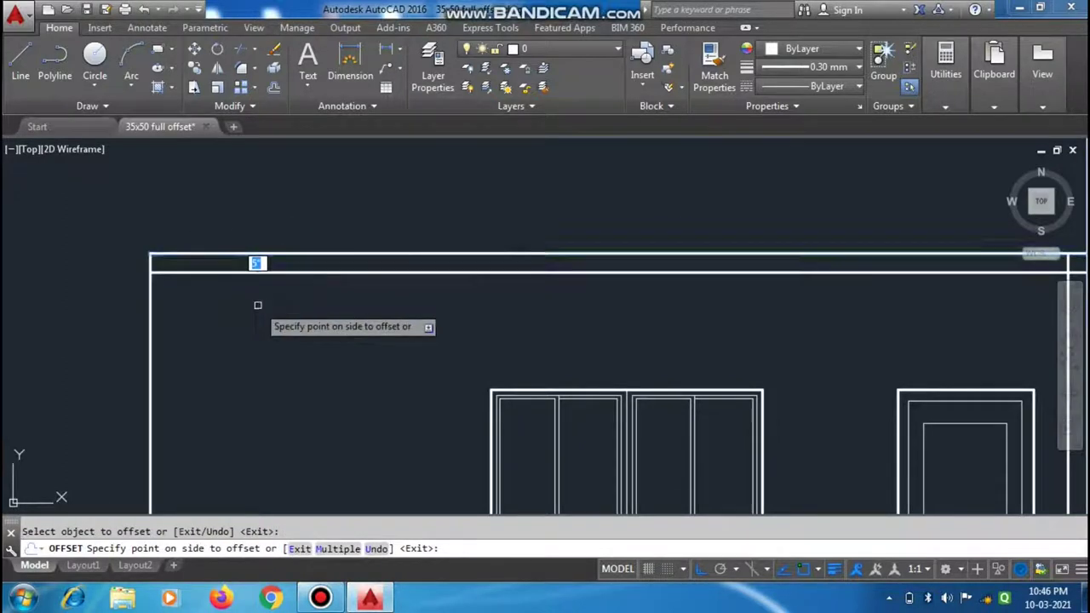
click(255, 304)
scroll(204, 299, down, 6)
scroll(440, 256, up, 4)
key(Escape)
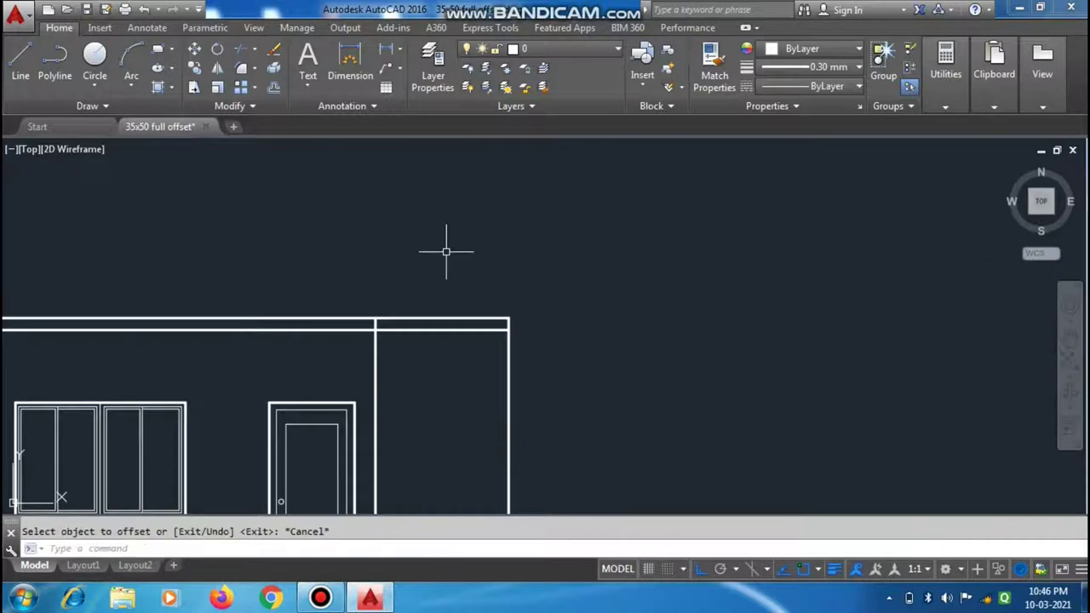
scroll(445, 251, down, 5)
scroll(445, 228, up, 2)
scroll(445, 227, down, 3)
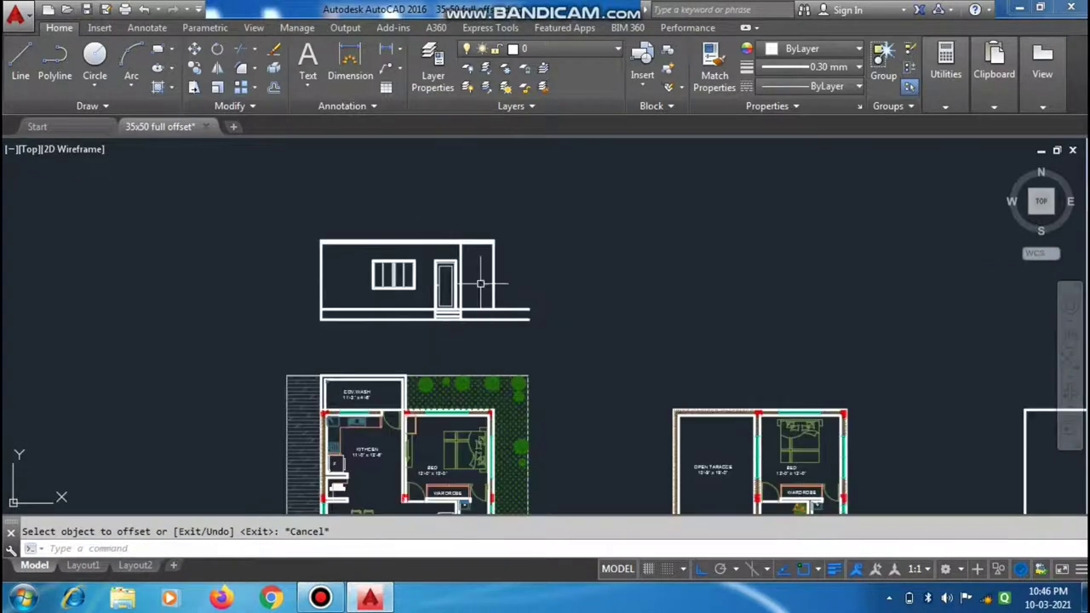
scroll(481, 283, down, 2)
scroll(478, 269, up, 4)
scroll(469, 248, up, 2)
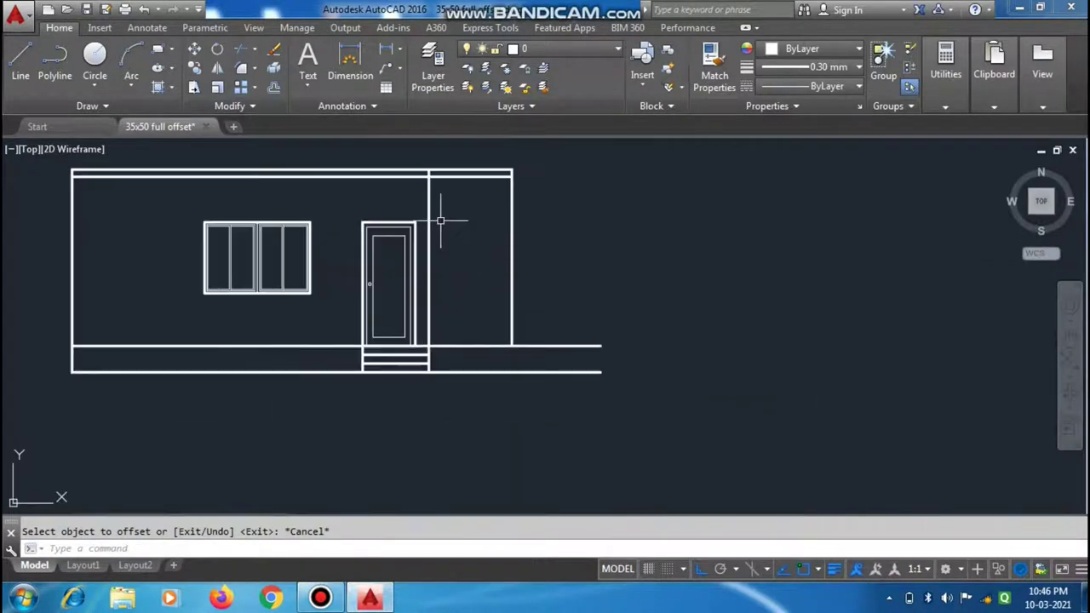
scroll(460, 248, down, 3)
scroll(443, 408, up, 4)
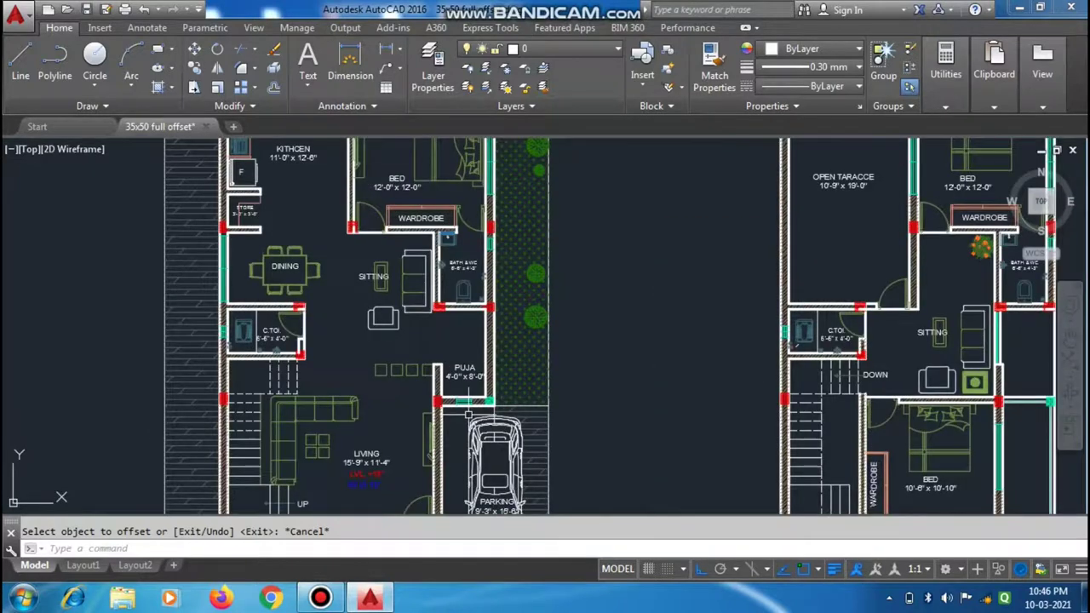
scroll(442, 408, up, 2)
Step: Make column the current layer and reset the lineweight to Default
click(583, 48)
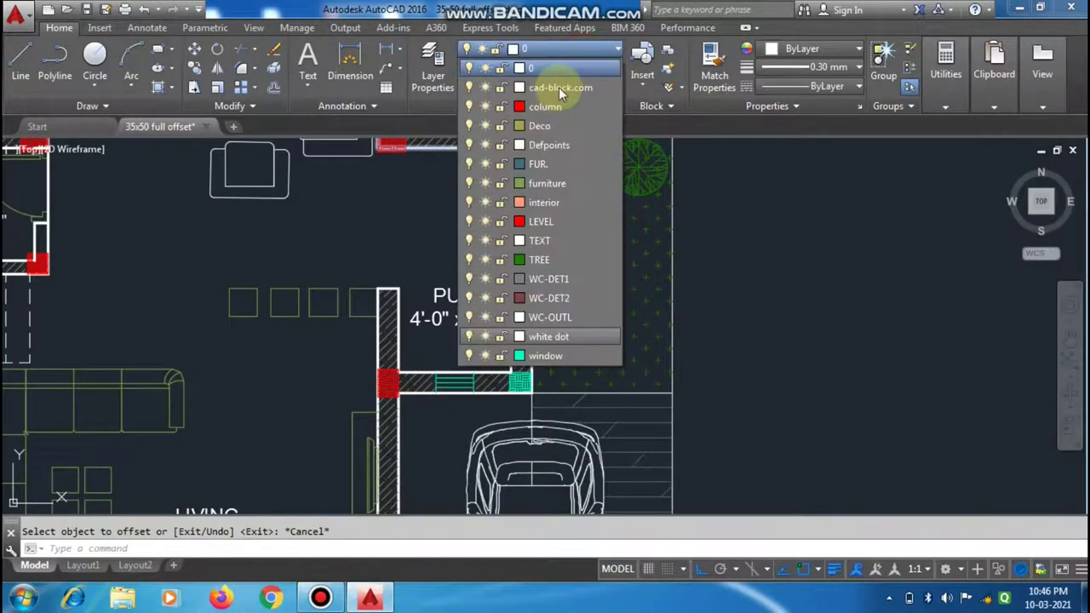
click(546, 108)
click(779, 68)
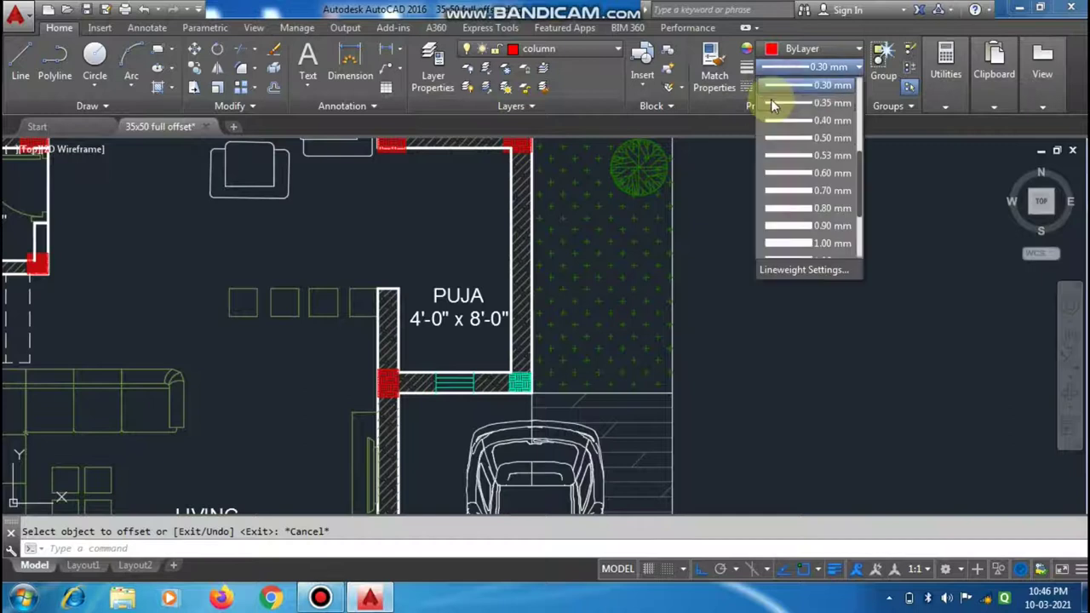
click(784, 85)
scroll(426, 443, up, 1)
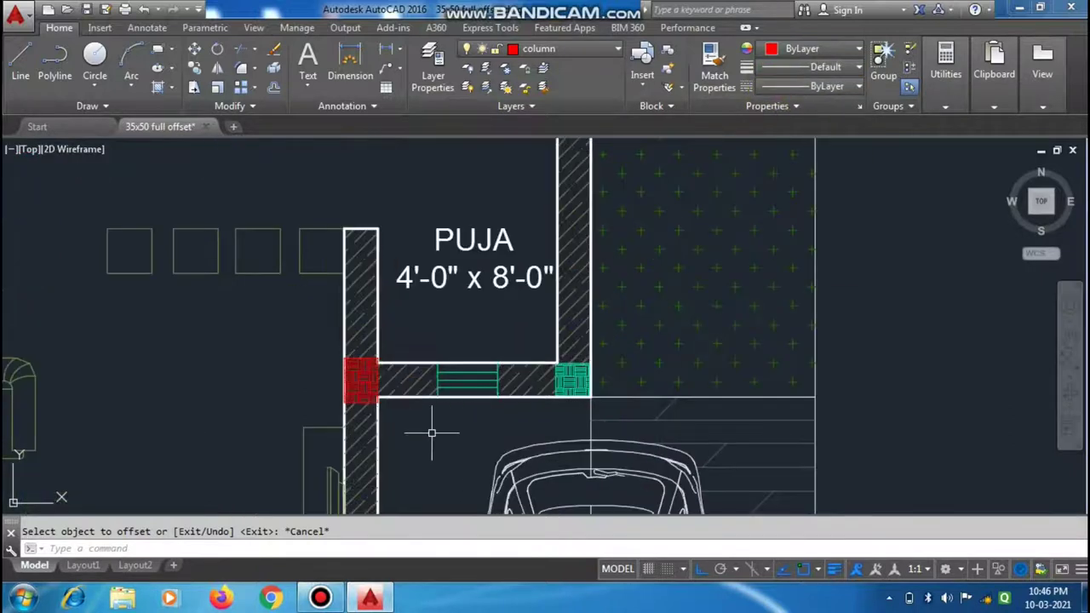
Step: Draw construction lines marking the window's top and bottom heights
text(l)
key(Return)
scroll(438, 419, down, 5)
scroll(352, 256, up, 5)
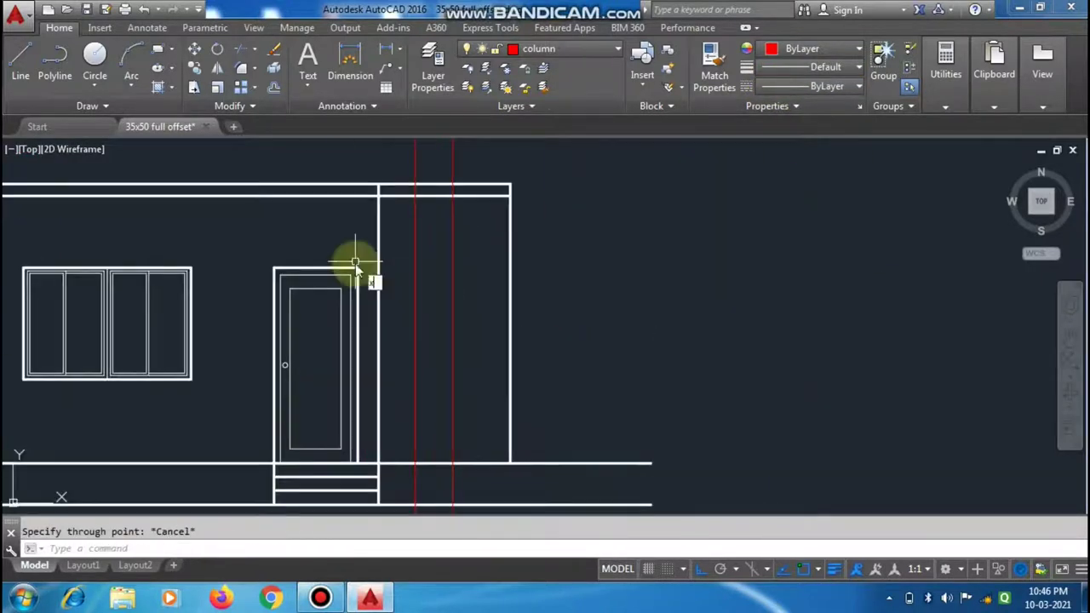
click(189, 379)
key(Escape)
click(571, 48)
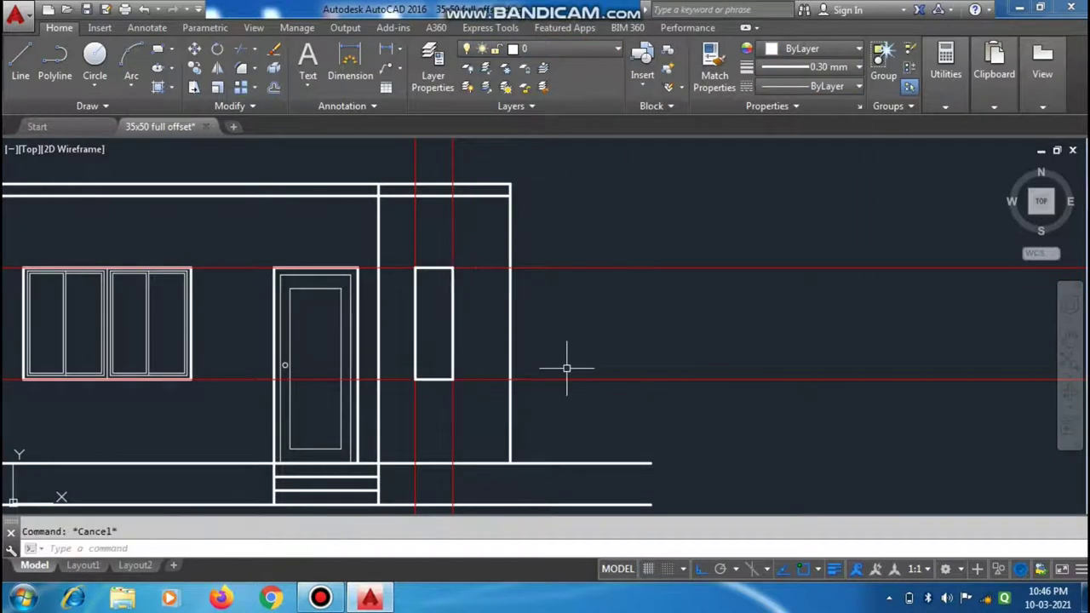
Step: Offset the narrow window outline inward to create its inner frame
scroll(506, 312, up, 3)
click(518, 290)
scroll(528, 239, down, 3)
click(532, 255)
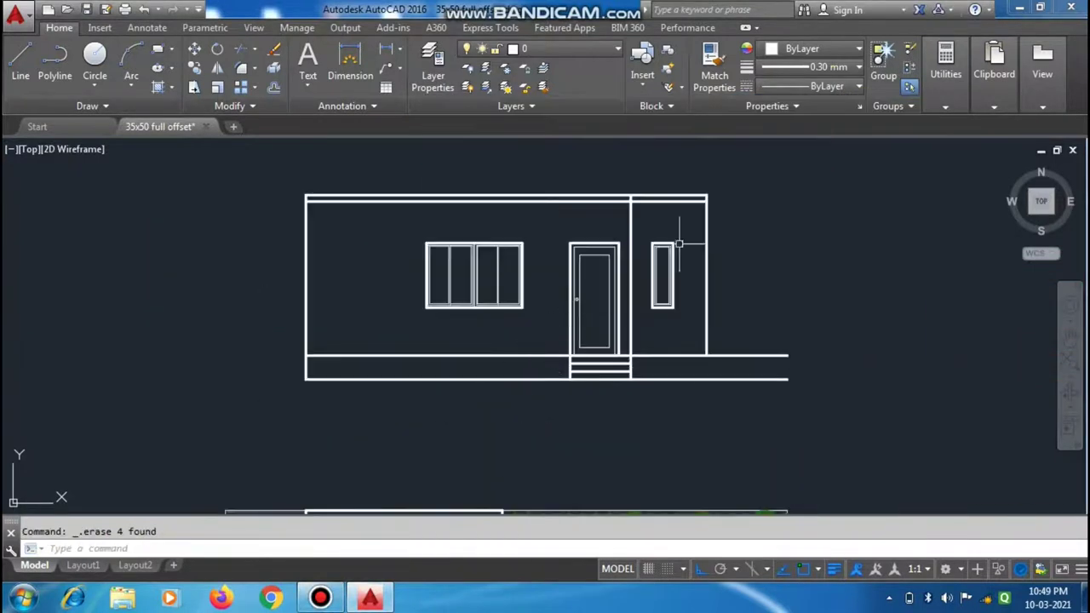
Step: Copy the whole front elevation to a position above the first-floor plan
scroll(702, 225, down, 4)
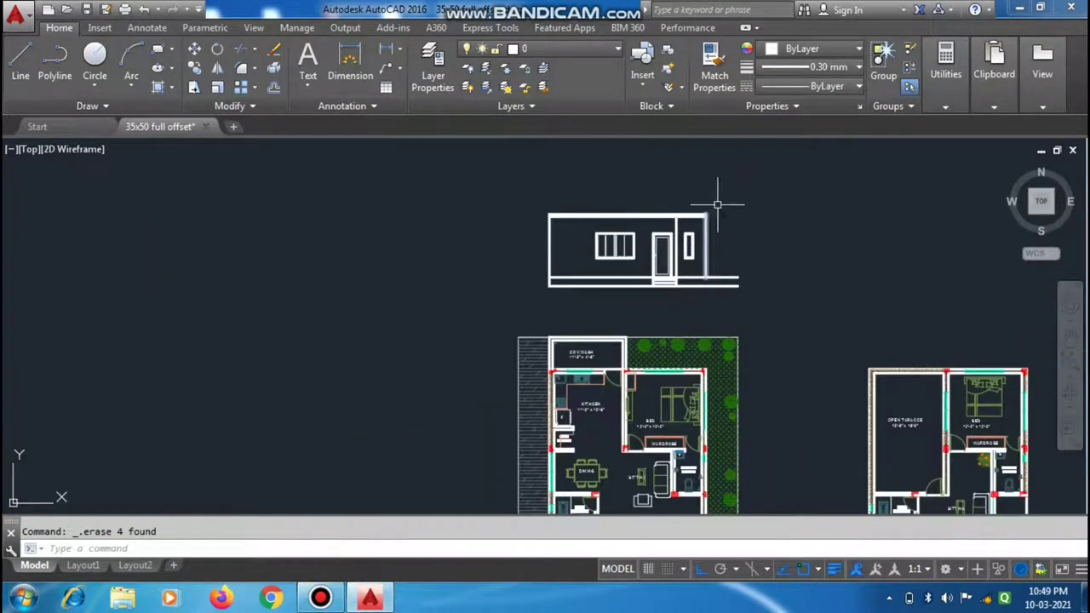
click(510, 311)
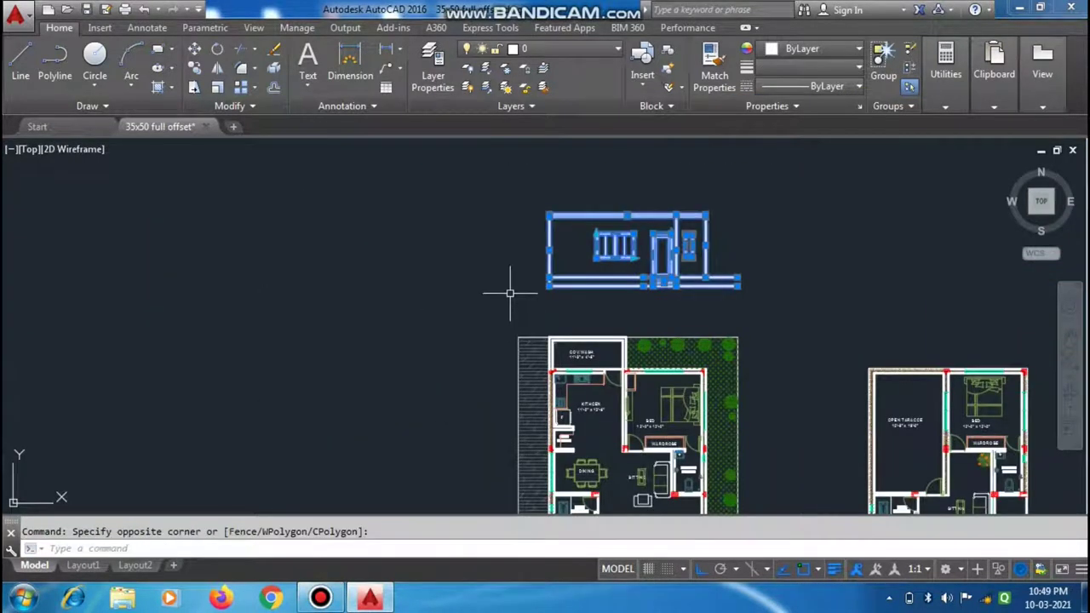
text(co)
key(Return)
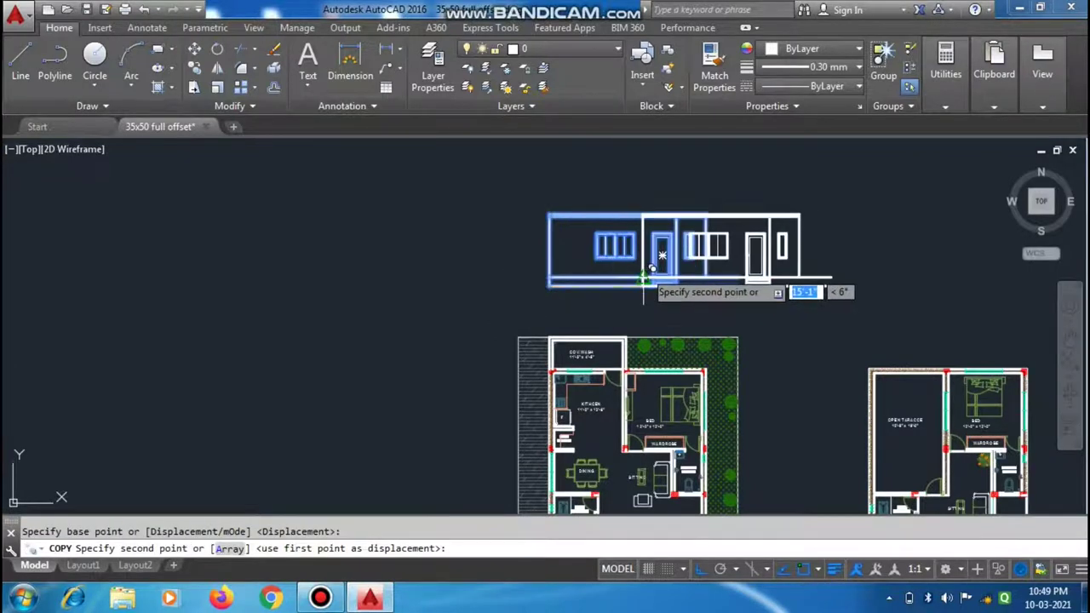
scroll(654, 280, down, 2)
scroll(778, 316, up, 4)
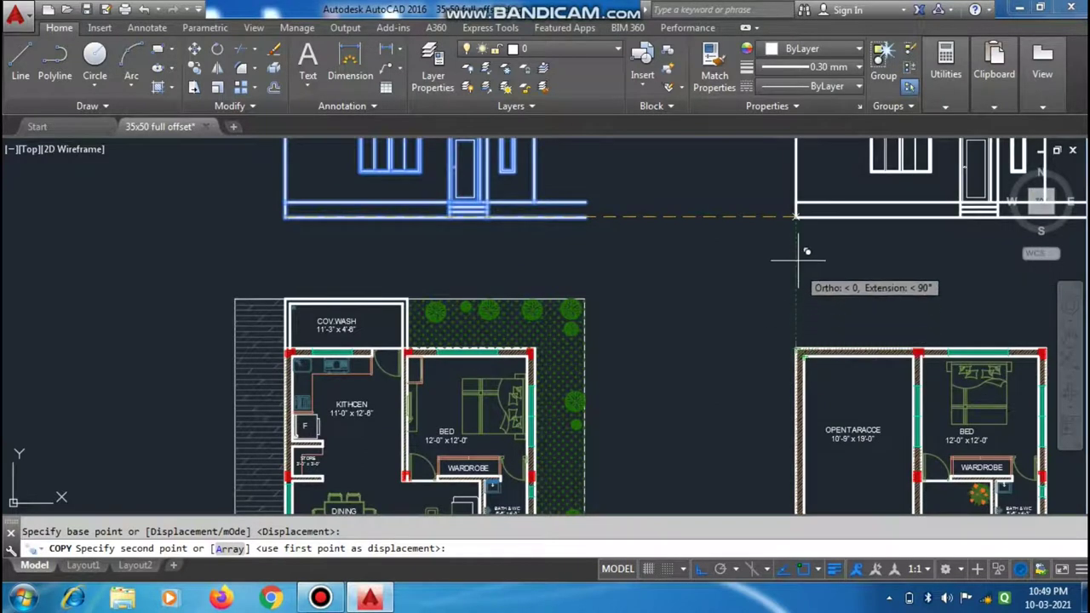
click(801, 217)
scroll(767, 226, down, 3)
scroll(809, 221, down, 2)
key(Escape)
scroll(821, 215, up, 4)
scroll(750, 209, down, 2)
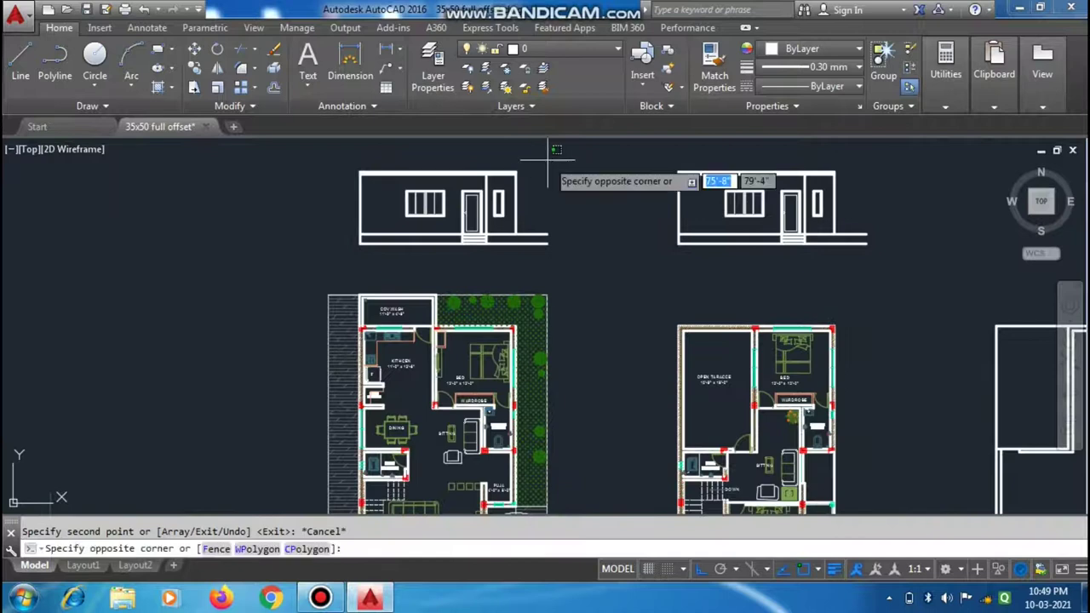
Step: Delete the original elevation above the ground-floor plan
click(301, 258)
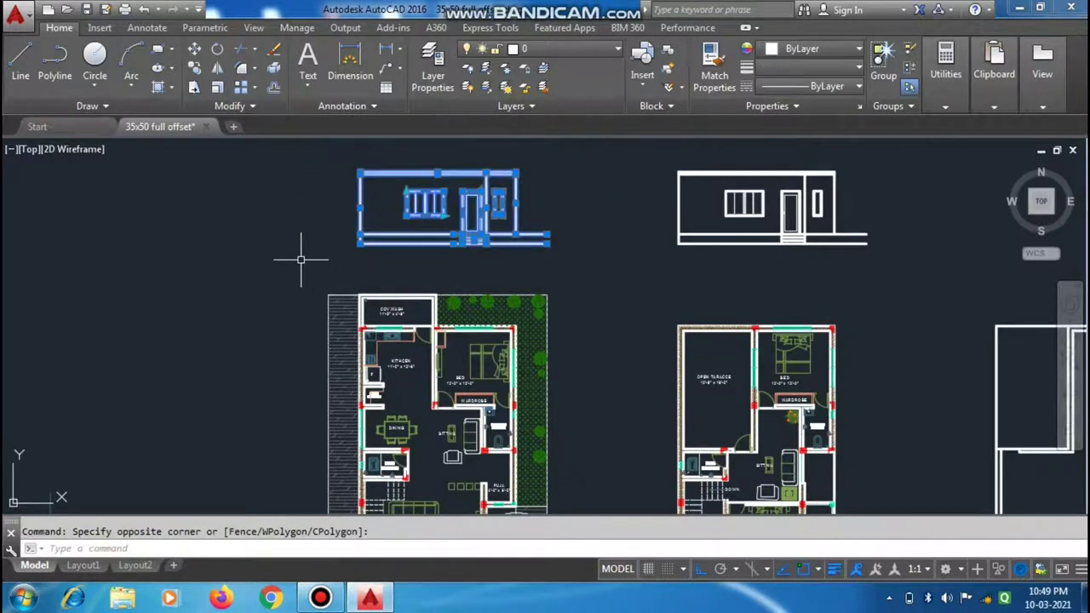
key(Delete)
scroll(300, 256, down, 4)
scroll(475, 279, up, 4)
scroll(474, 265, down, 4)
scroll(452, 357, up, 6)
scroll(453, 287, down, 4)
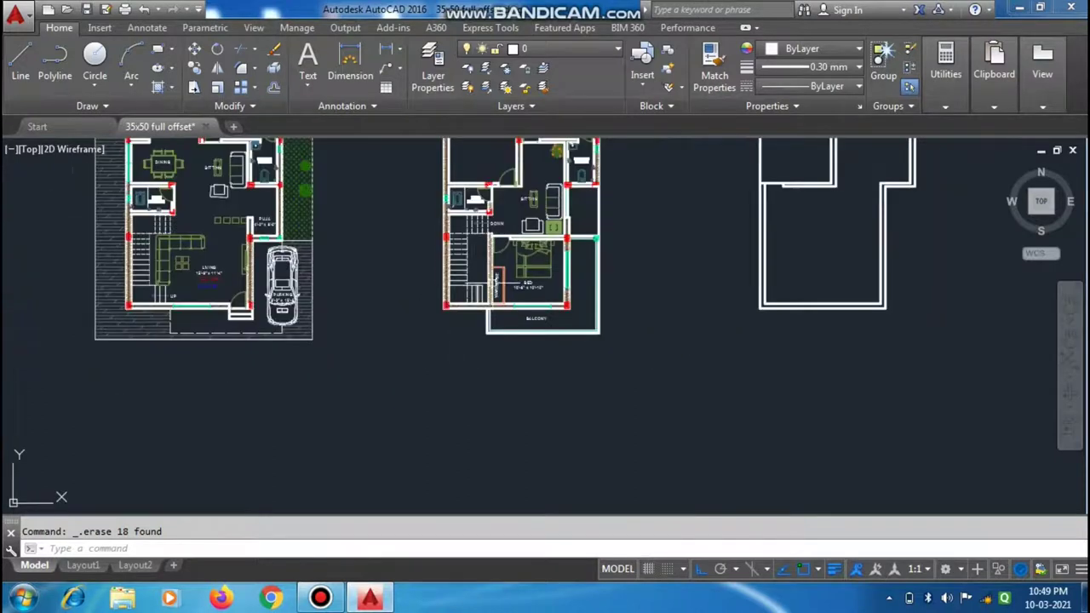
scroll(496, 281, up, 4)
scroll(418, 317, up, 4)
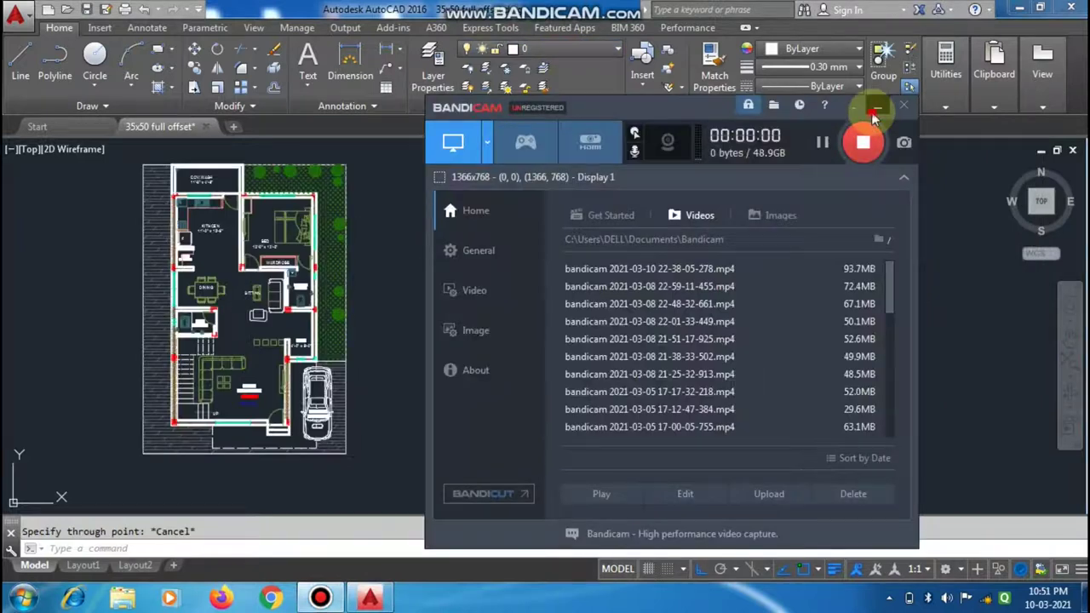
Step: Zoom in on the first-floor plan's bedroom wall and balcony to check the projection lines
scroll(587, 264, up, 2)
scroll(566, 217, up, 3)
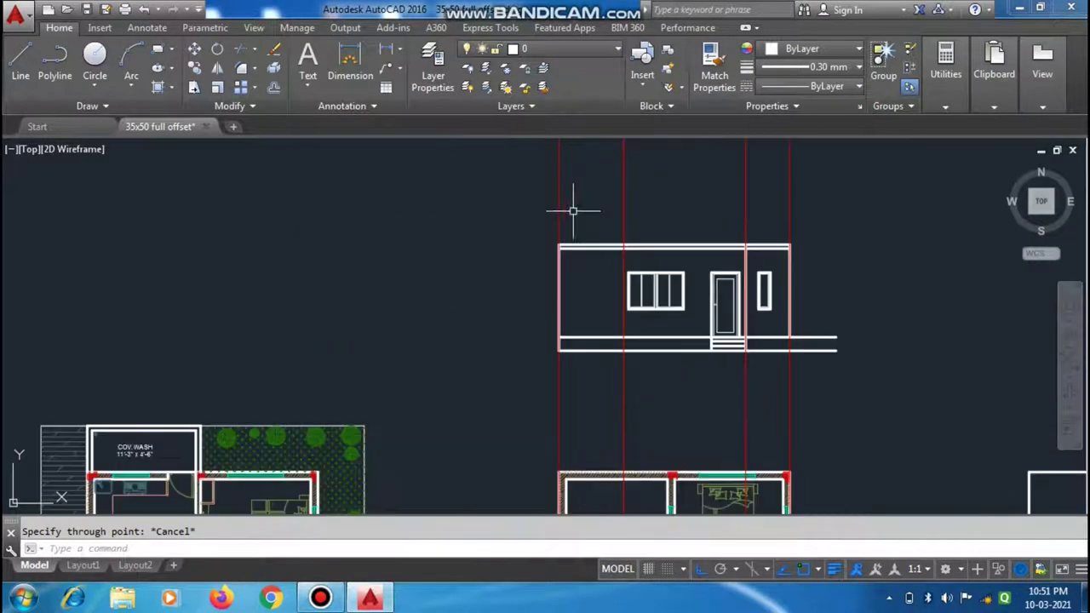
scroll(561, 228, down, 2)
scroll(586, 225, up, 4)
scroll(586, 226, down, 6)
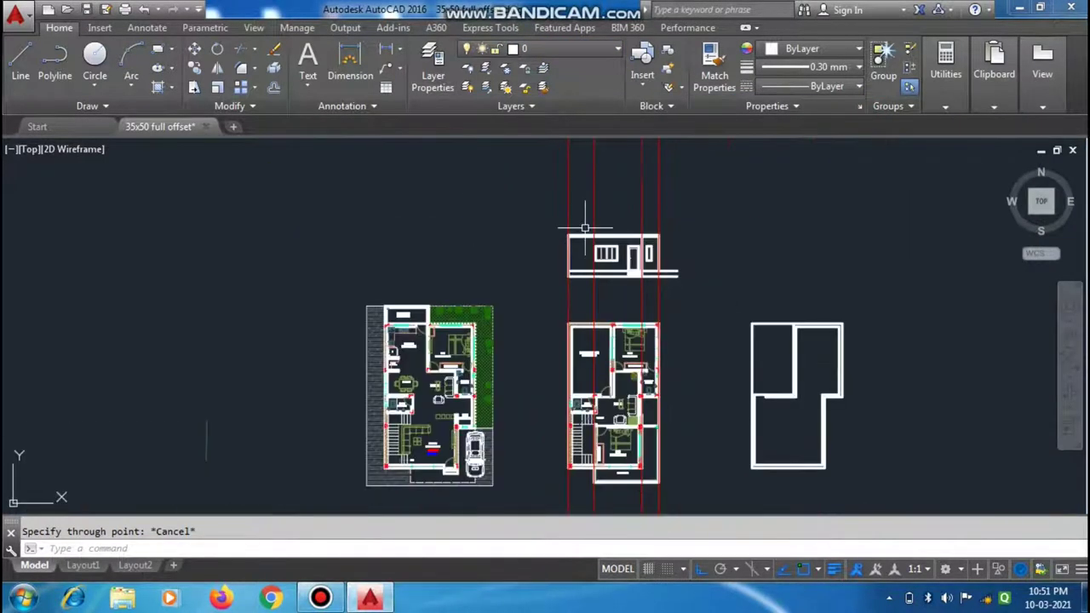
scroll(602, 503, up, 5)
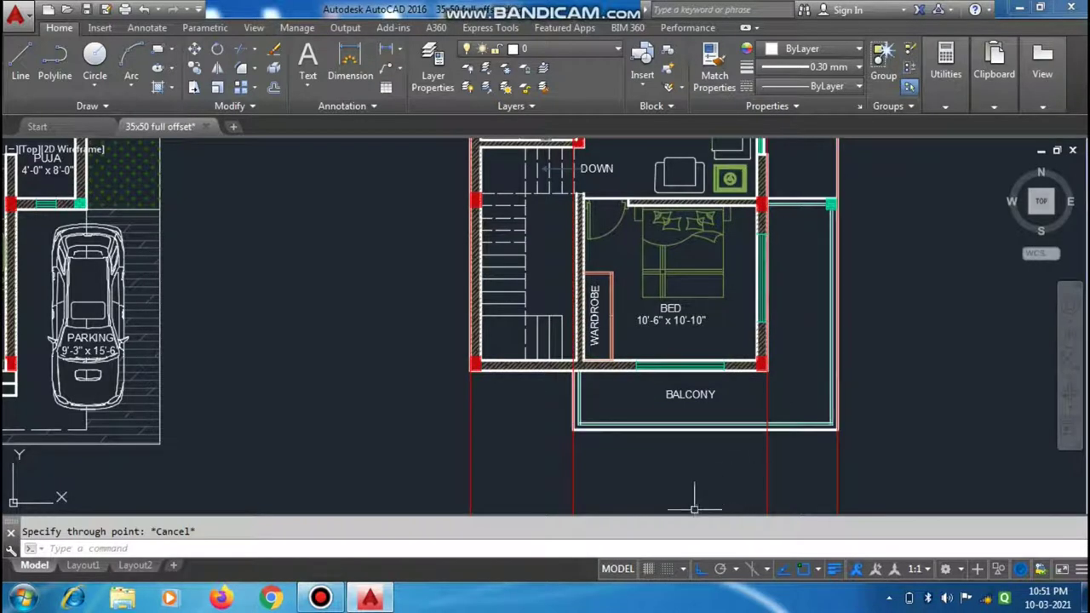
scroll(567, 375, up, 3)
scroll(569, 376, up, 5)
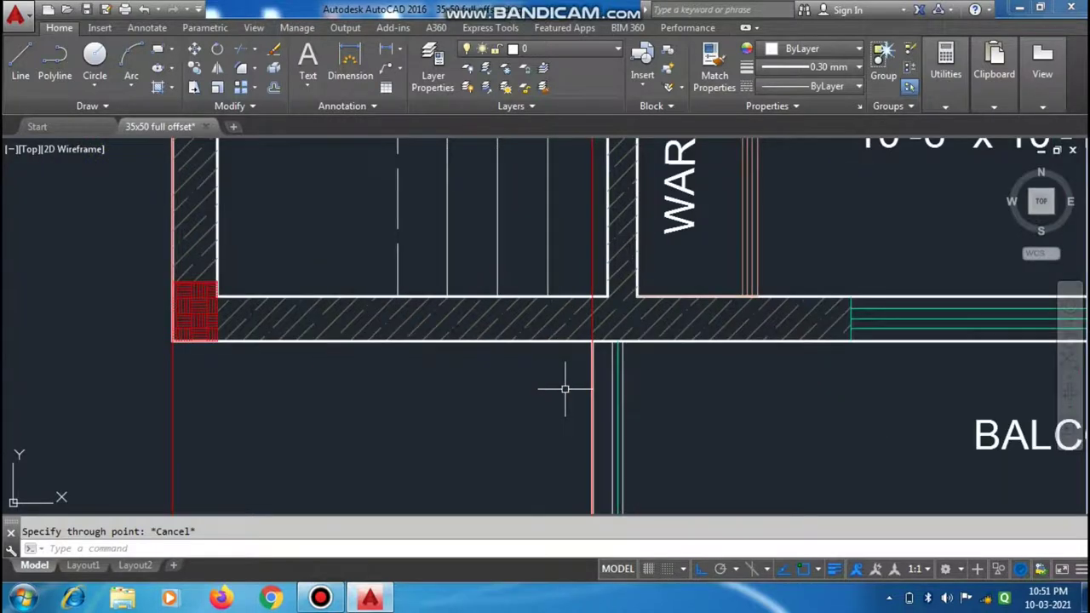
scroll(550, 439, down, 5)
scroll(550, 439, down, 2)
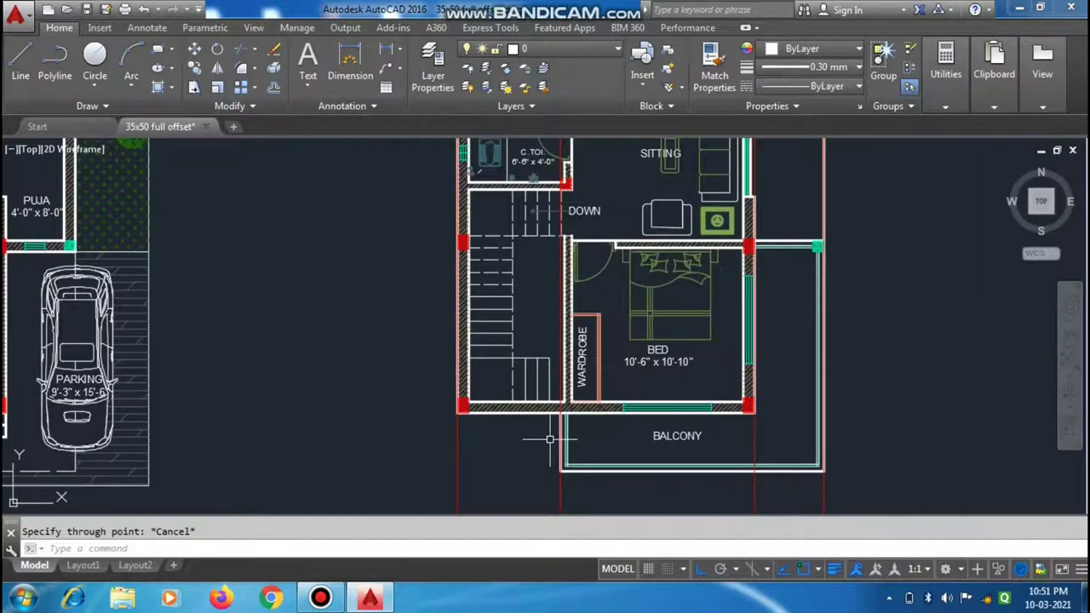
scroll(550, 439, up, 2)
scroll(550, 439, up, 2)
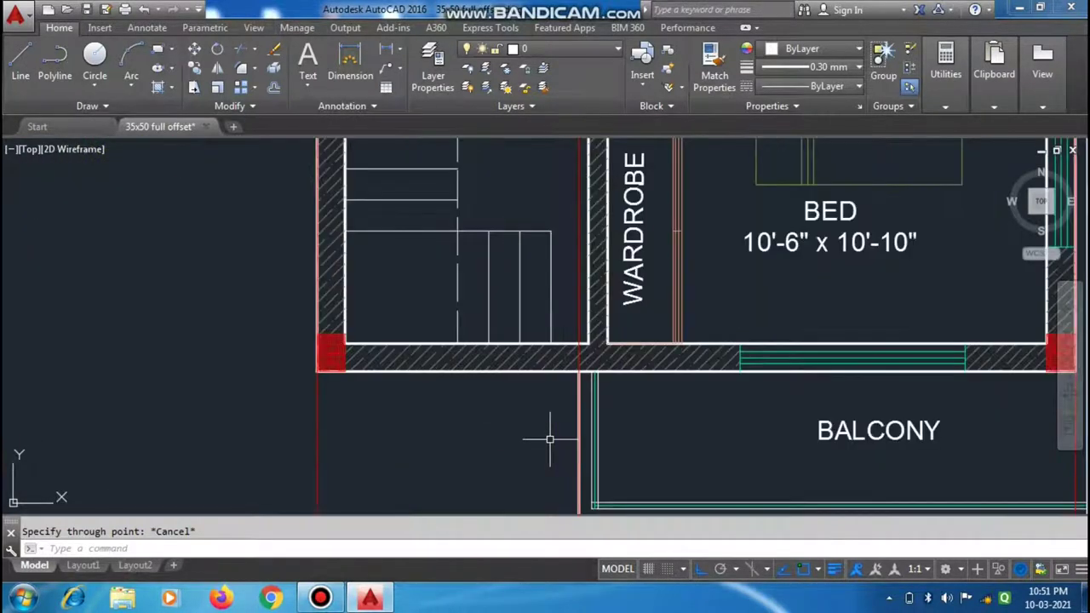
Step: Set the current lineweight to ByLayer
click(809, 66)
click(800, 44)
scroll(704, 384, down, 4)
scroll(523, 248, up, 5)
Step: Draw a small column-stub rectangle under the beam and copy it as a second stub
text(rec)
key(Return)
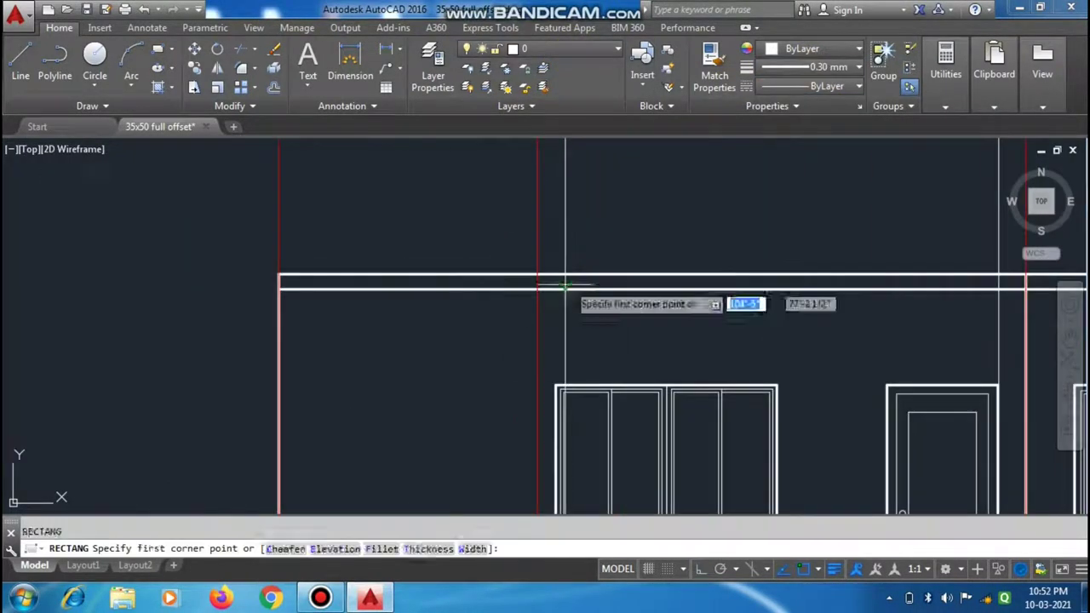
scroll(585, 304, up, 2)
click(535, 292)
click(598, 427)
key(Escape)
scroll(562, 307, down, 3)
click(706, 243)
key(Escape)
Step: Start the upper window outline above the beam with a 10' line
scroll(511, 287, up, 2)
scroll(504, 297, down, 3)
scroll(446, 243, up, 3)
click(445, 243)
text(10')
key(Escape)
Step: Undo the last two drawing steps, then redo them to restore the door divisions
scroll(515, 341, up, 4)
key(ctrl+z)
key(ctrl+z)
key(ctrl+z)
key(ctrl+z)
key(ctrl+z)
key(ctrl+z)
key(ctrl+z)
key(ctrl+z)
key(ctrl+z)
key(ctrl+z)
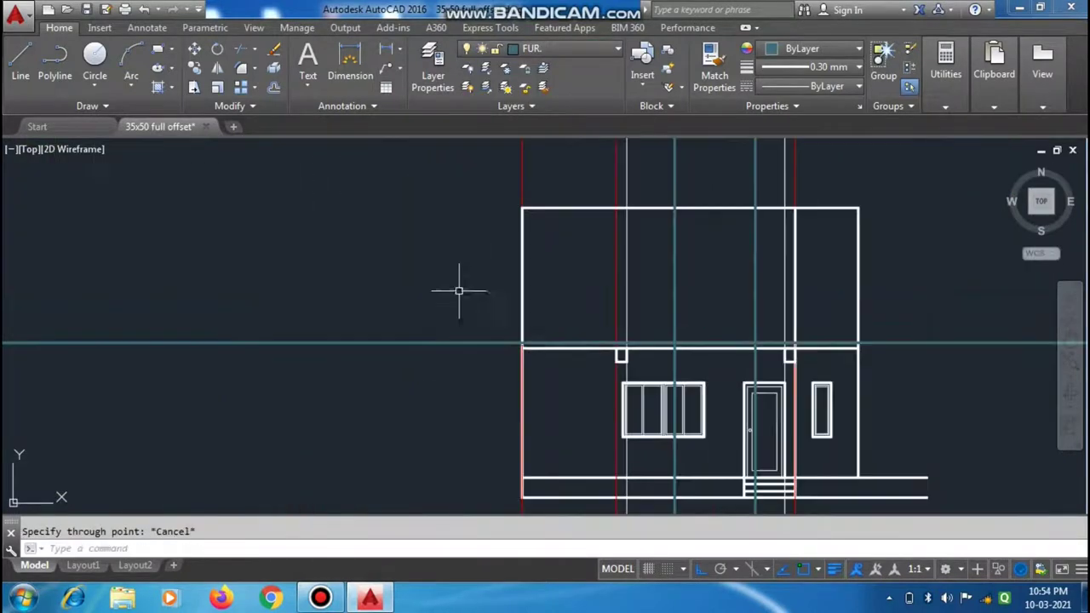
key(ctrl+z)
key(ctrl+z)
key(ctrl+z)
key(ctrl+z)
key(ctrl+z)
key(ctrl+z)
key(ctrl+z)
key(ctrl+z)
key(ctrl+y)
key(ctrl+y)
key(ctrl+y)
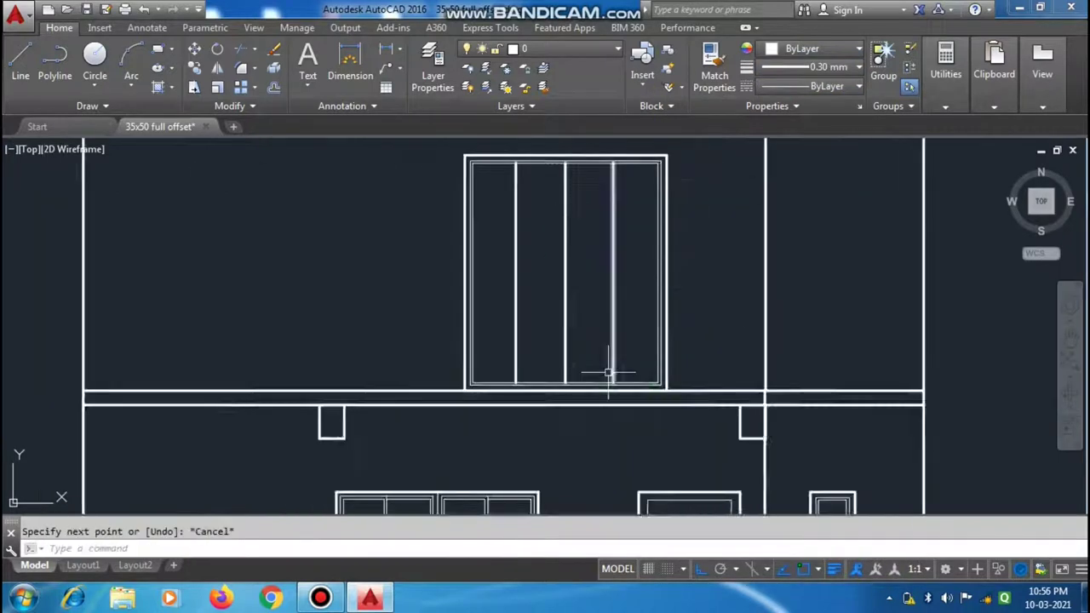
key(ctrl+y)
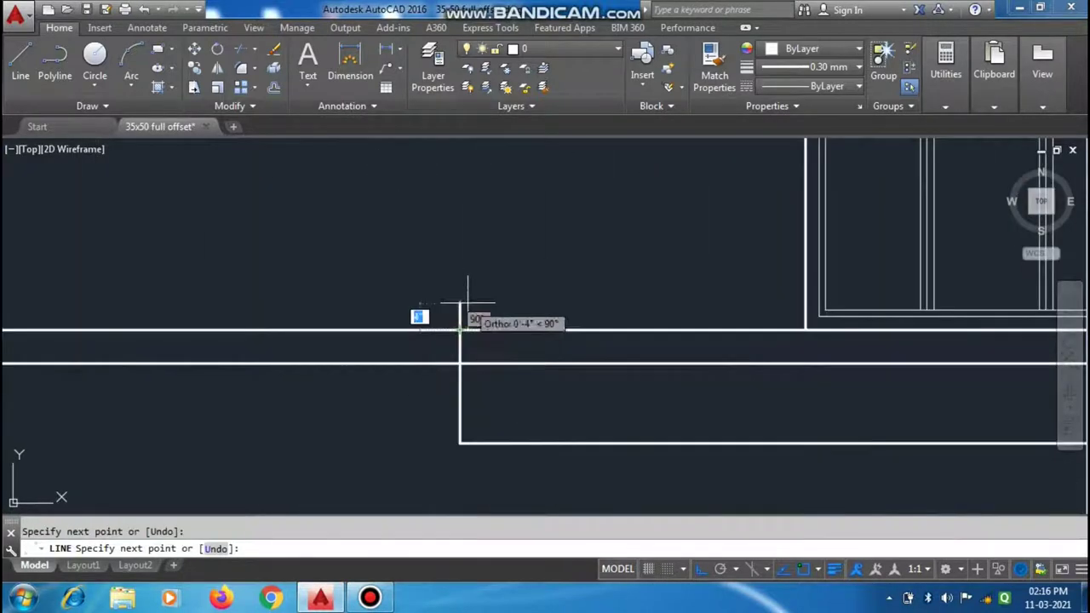
Step: Continue the line with a 4-unit segment for the sunshade band
text(4)
key(Return)
scroll(762, 304, down, 3)
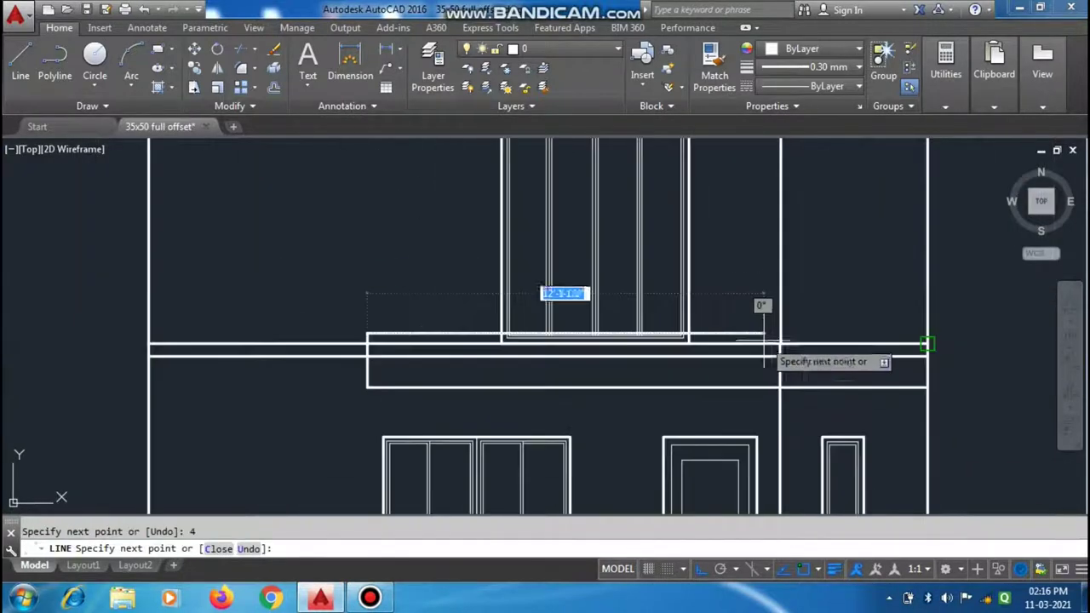
key(Escape)
scroll(779, 341, up, 4)
scroll(841, 326, up, 1)
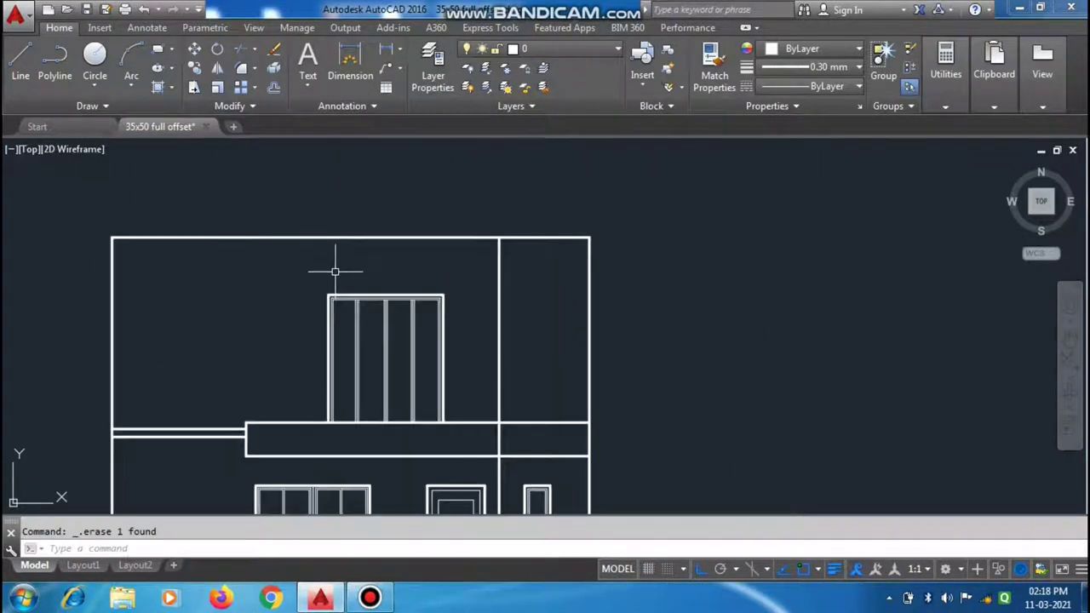
Step: Draw a 9-unit line to complete the sunshade band above the upper window
text(l)
key(Return)
scroll(514, 293, up, 2)
scroll(638, 284, up, 2)
text(9)
key(Return)
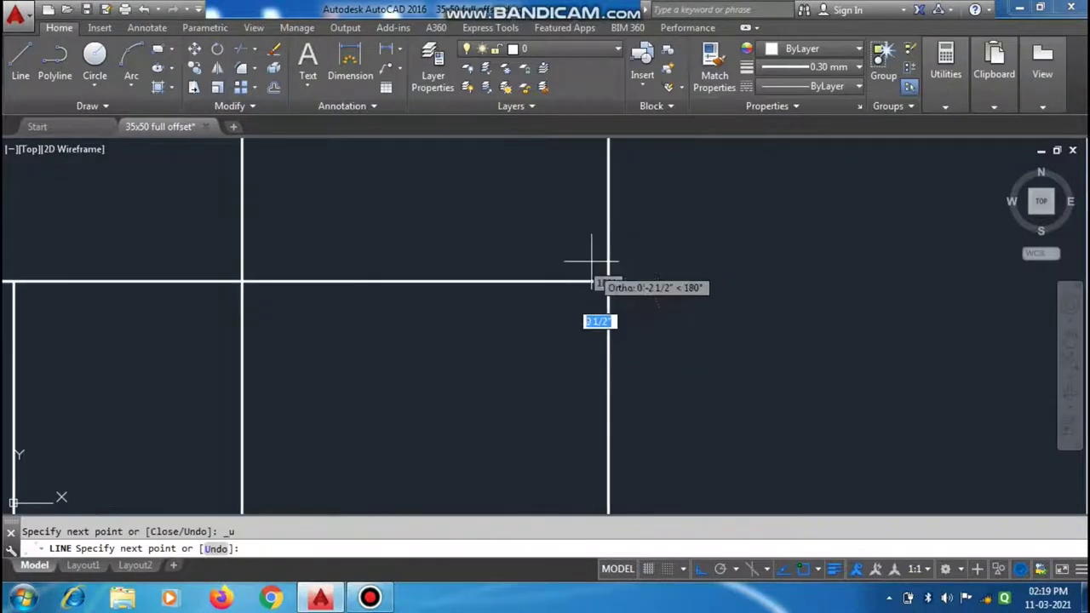
scroll(584, 255, down, 3)
scroll(256, 297, down, 1)
key(Escape)
Step: Try trimming the band lines with TRIM, then cancel and undo one action
text(tr)
key(Return)
key(Escape)
key(Return)
scroll(501, 300, up, 3)
key(Escape)
key(ctrl+z)
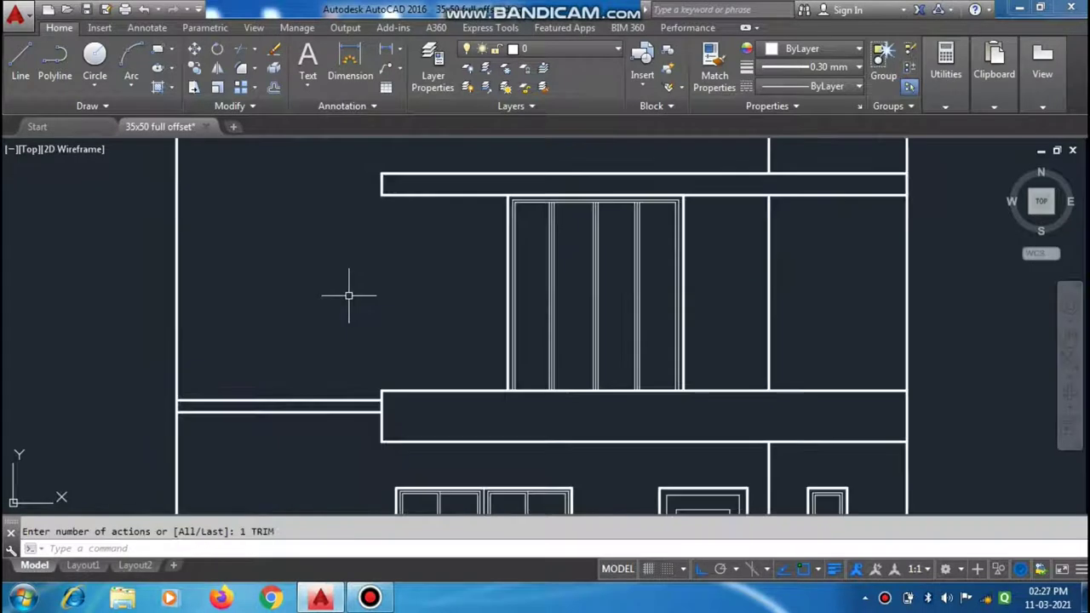
Step: Draw a line starting at the sunshade's left corner
text(l)
key(Return)
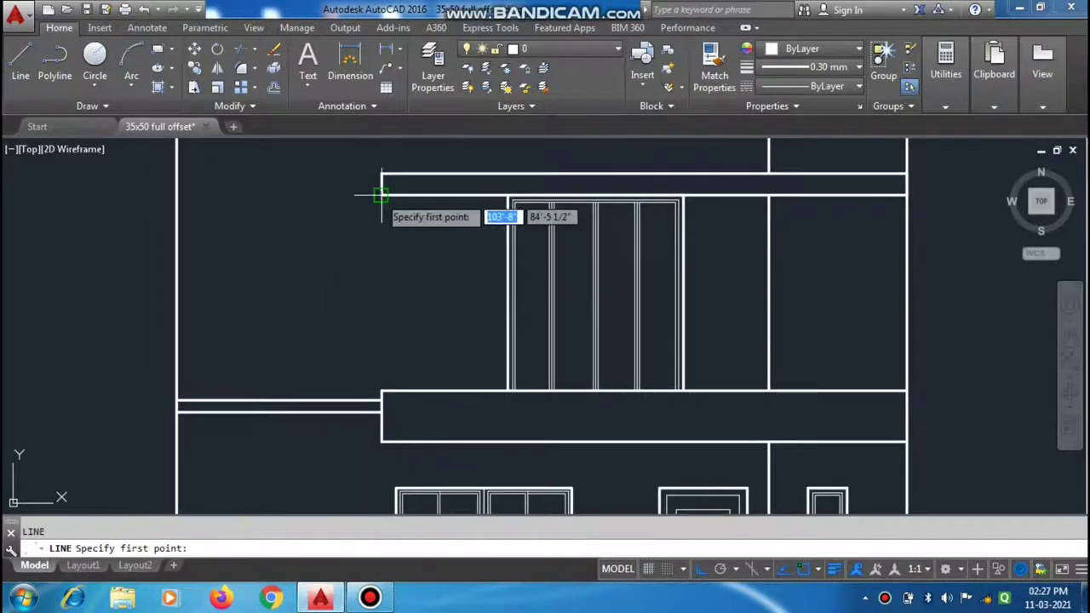
scroll(384, 190, up, 2)
click(389, 190)
scroll(417, 190, down, 1)
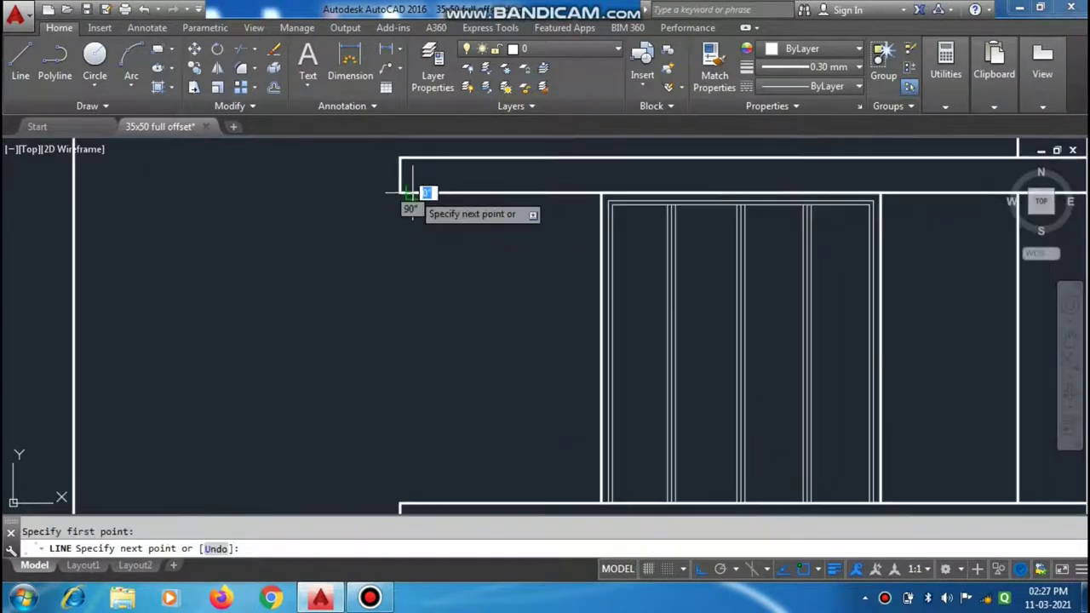
key(Escape)
scroll(407, 446, down, 1)
Step: Offset the sunshade edge inward by a distance of 2
key(o)
key(Return)
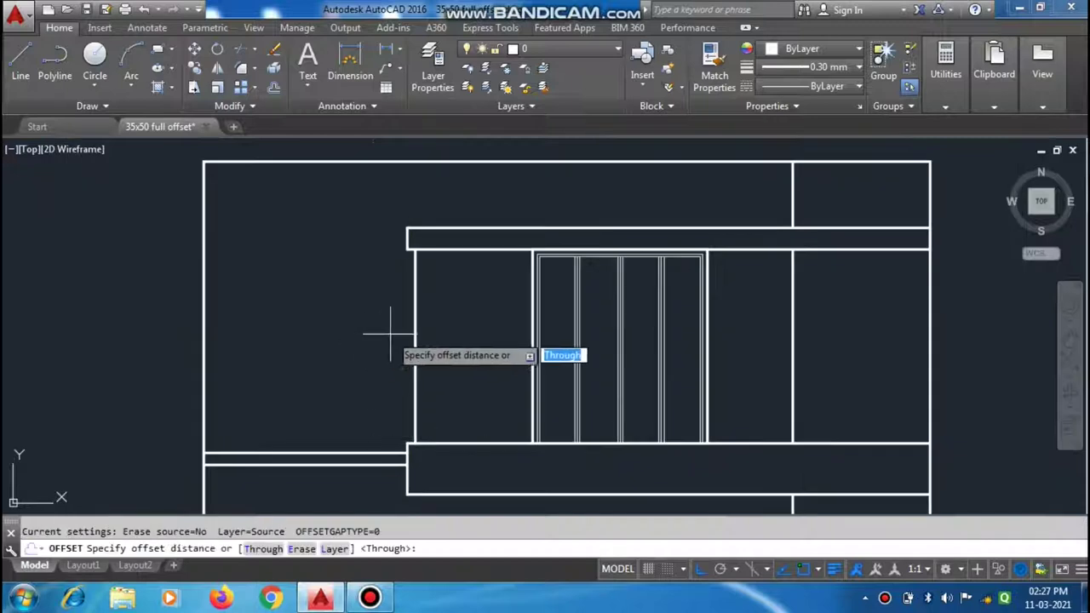
scroll(390, 335, up, 2)
text(2)
key(Return)
click(426, 331)
click(439, 334)
scroll(474, 341, down, 2)
scroll(460, 377, up, 3)
scroll(462, 377, down, 1)
scroll(460, 376, up, 1)
Step: Repeatedly offset vertical lines rightward to fill the left panel with closely spaced louvers
key(Return)
key(Return)
click(443, 371)
click(464, 375)
scroll(495, 379, down, 2)
click(512, 388)
click(526, 390)
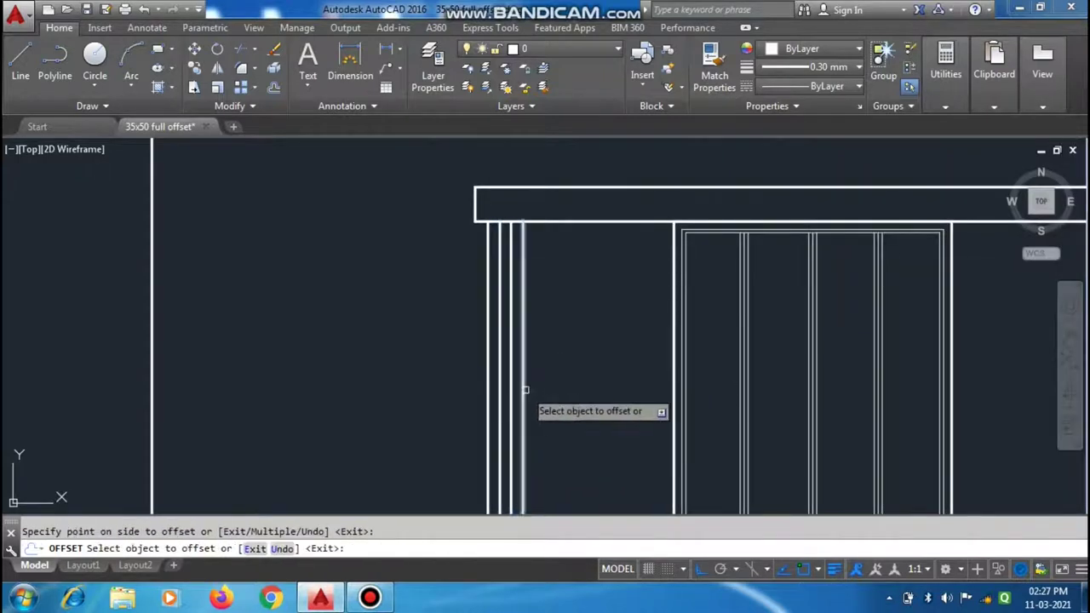
click(549, 385)
click(580, 385)
click(560, 384)
click(584, 389)
click(582, 389)
click(592, 390)
click(599, 391)
click(604, 391)
click(612, 393)
click(616, 394)
click(628, 396)
click(638, 399)
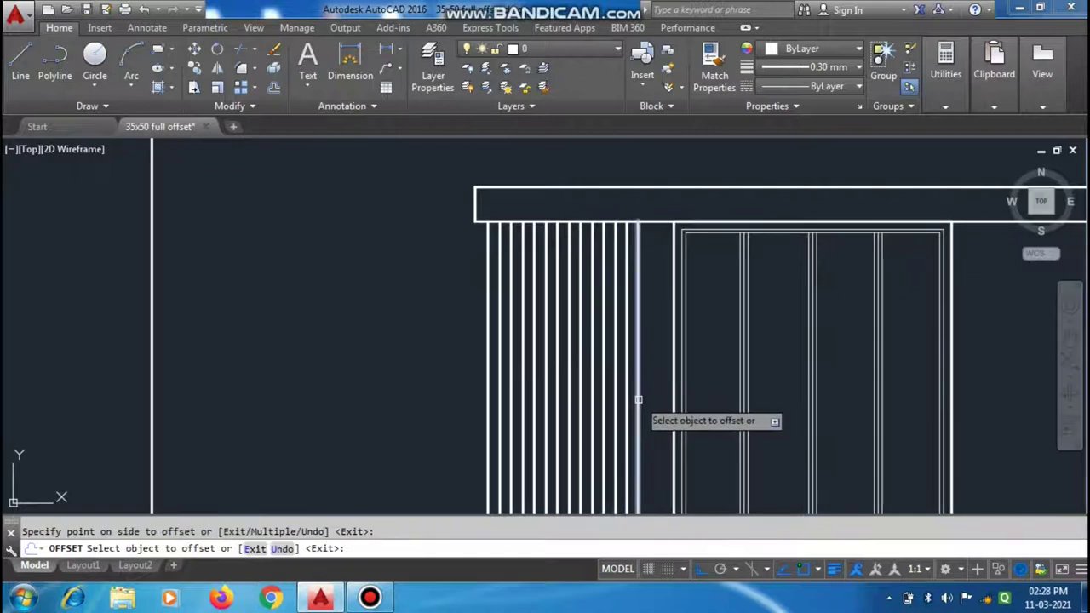
scroll(662, 401, down, 2)
scroll(608, 224, down, 2)
scroll(587, 292, up, 4)
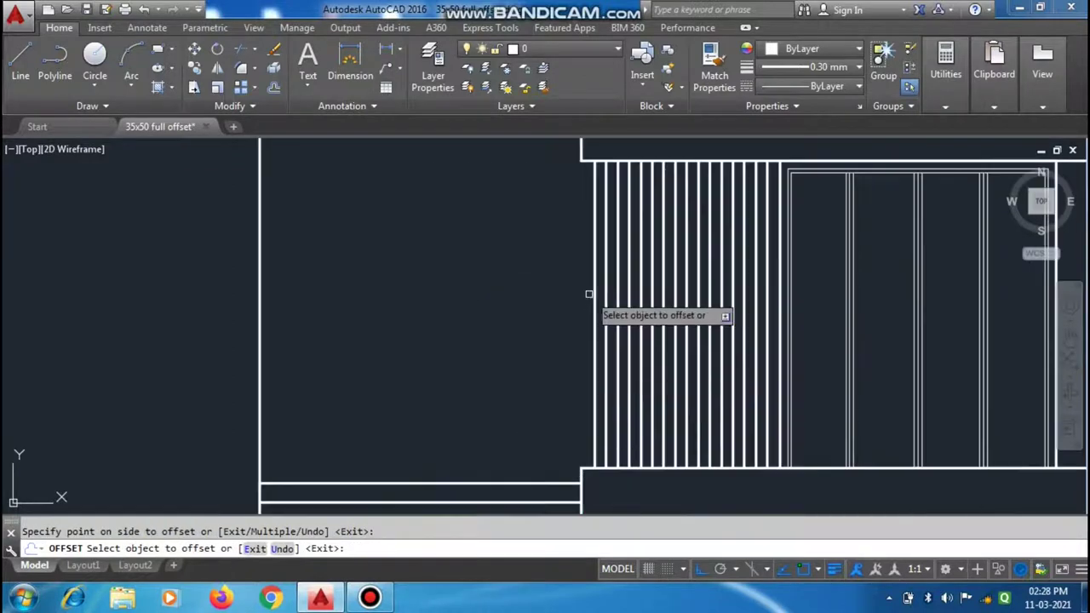
scroll(587, 293, down, 2)
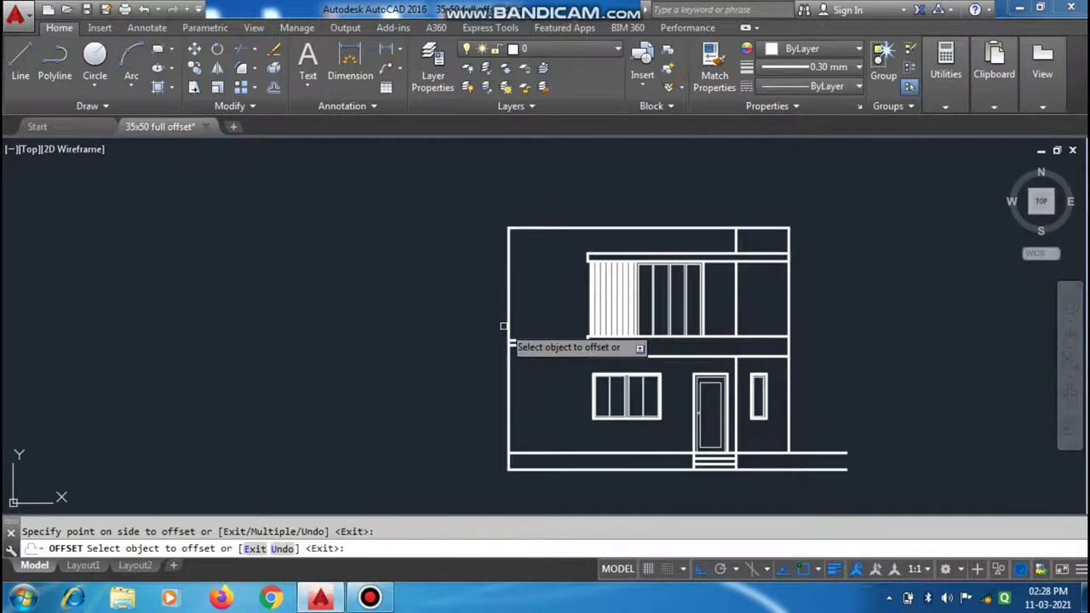
scroll(584, 301, up, 2)
scroll(596, 316, up, 4)
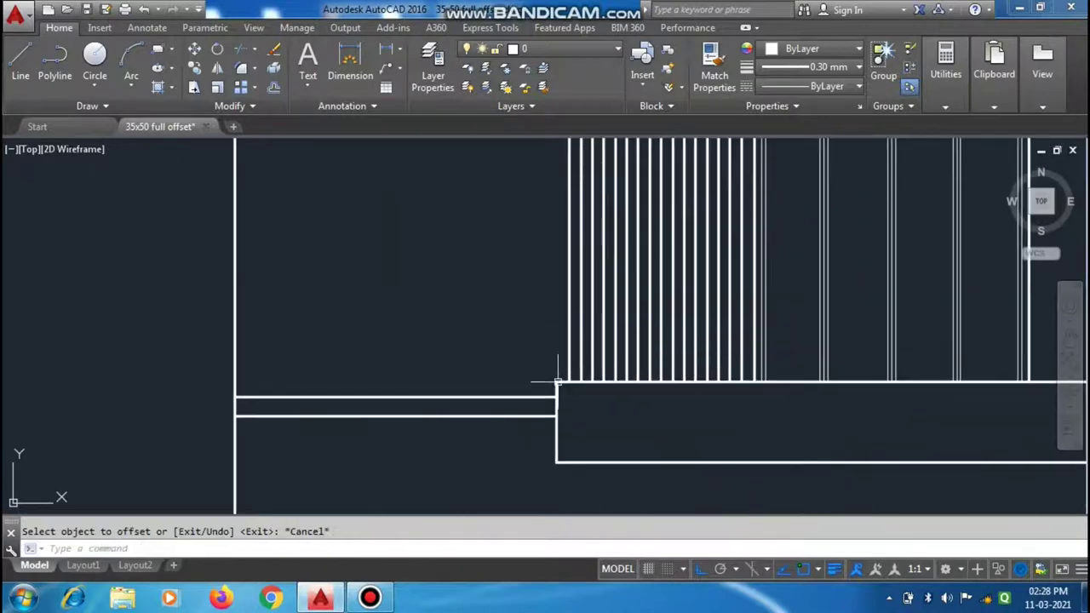
scroll(558, 382, down, 4)
scroll(588, 304, up, 4)
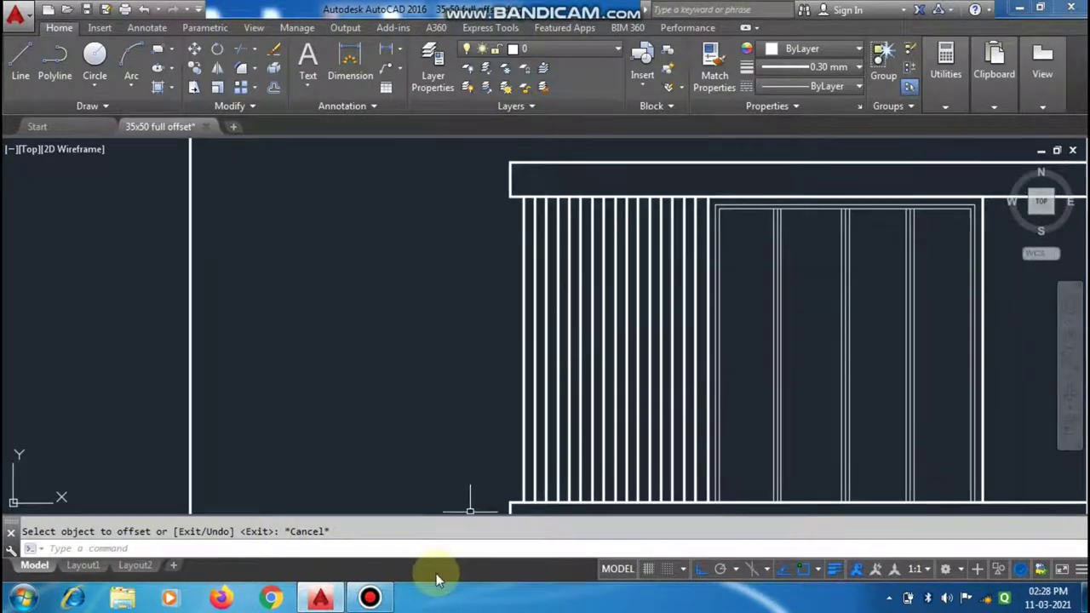
scroll(540, 324, down, 3)
scroll(535, 347, up, 2)
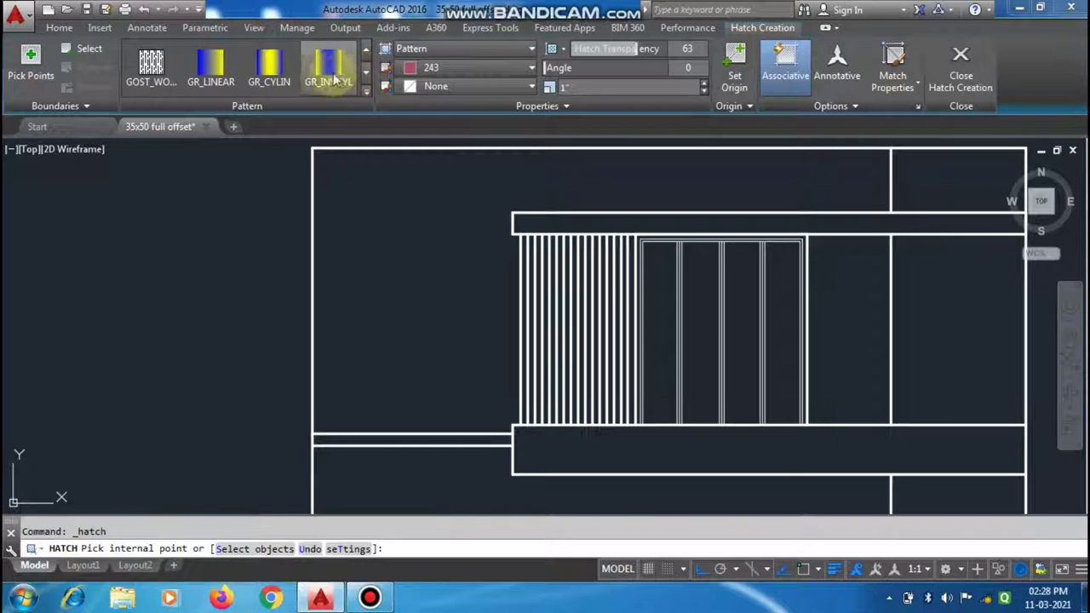
Step: Choose a cylindrical gradient with grey 147,149,152 and black as its two colours
click(273, 75)
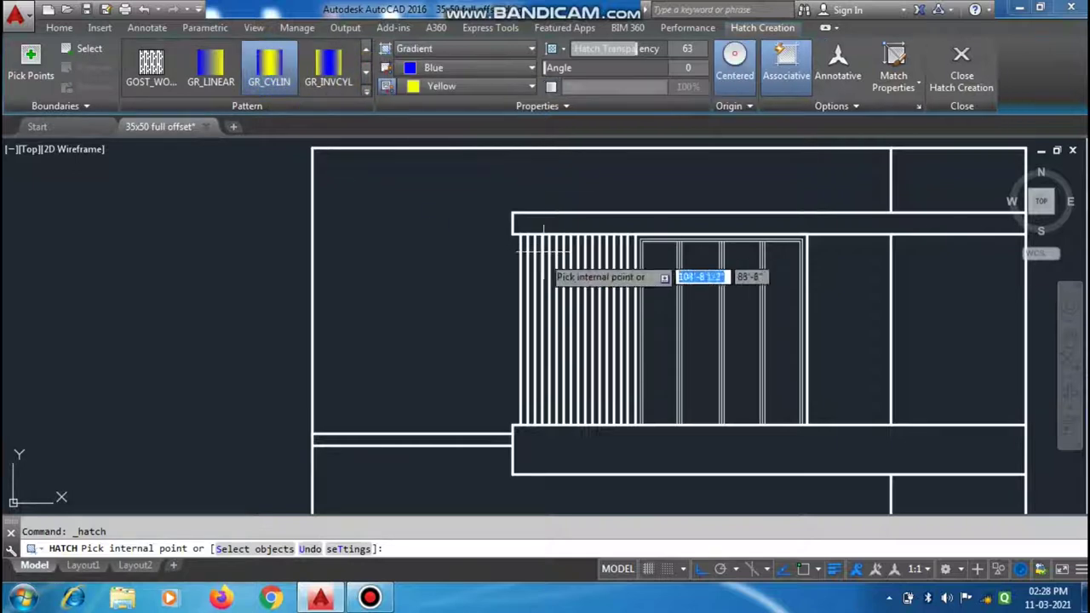
click(450, 67)
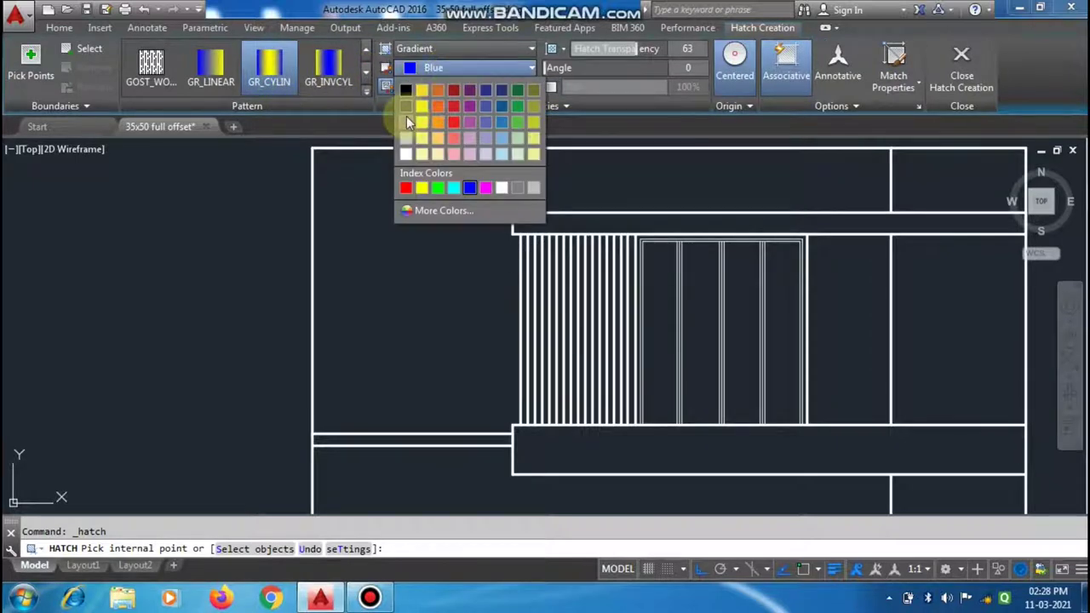
click(406, 117)
click(435, 87)
click(418, 117)
scroll(465, 281, up, 3)
Step: Reapply the cylindrical gradient, close Hatch Creation, and undo the unwanted fill
click(295, 66)
click(956, 67)
key(ctrl+z)
scroll(477, 312, down, 2)
scroll(477, 311, up, 3)
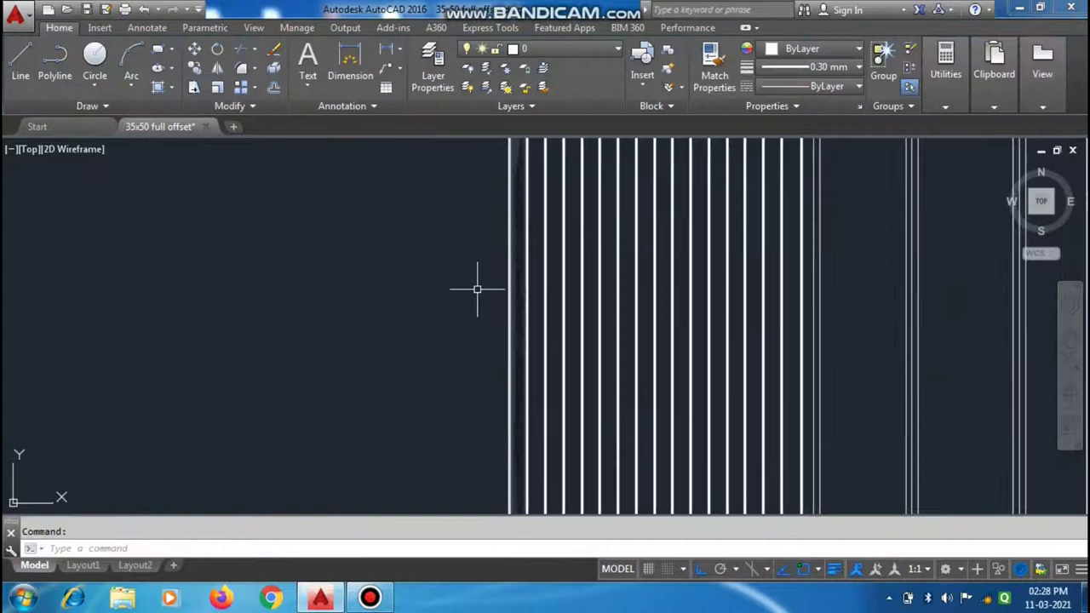
scroll(495, 298, down, 3)
scroll(506, 293, up, 1)
Step: Hatch the strips between the louver lines with the GR_CURVED gradient
key(Return)
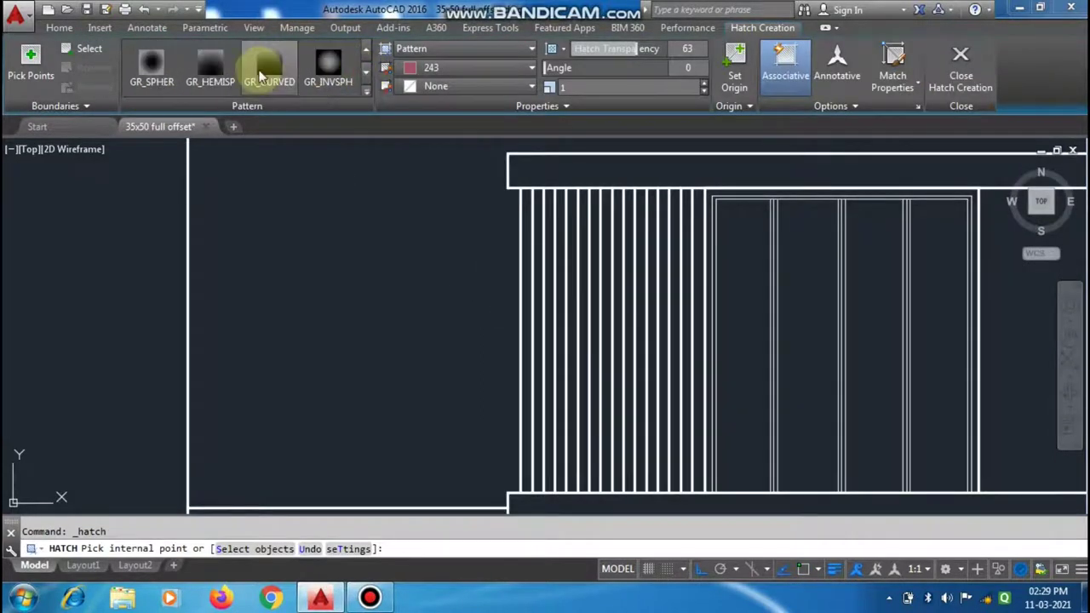
click(262, 75)
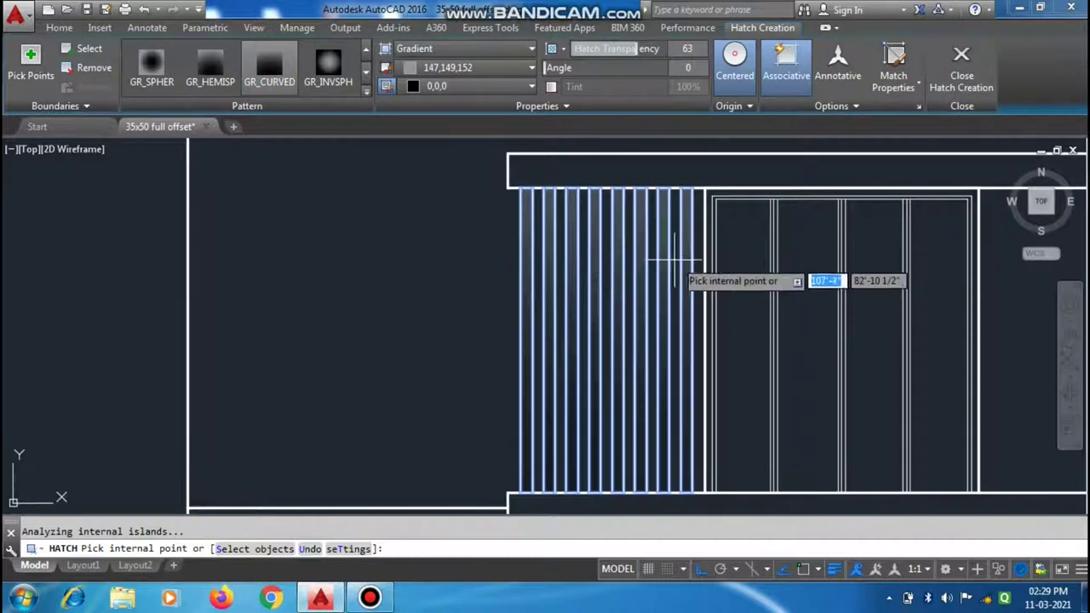
scroll(675, 255, down, 2)
scroll(673, 281, up, 1)
click(961, 75)
scroll(628, 219, up, 4)
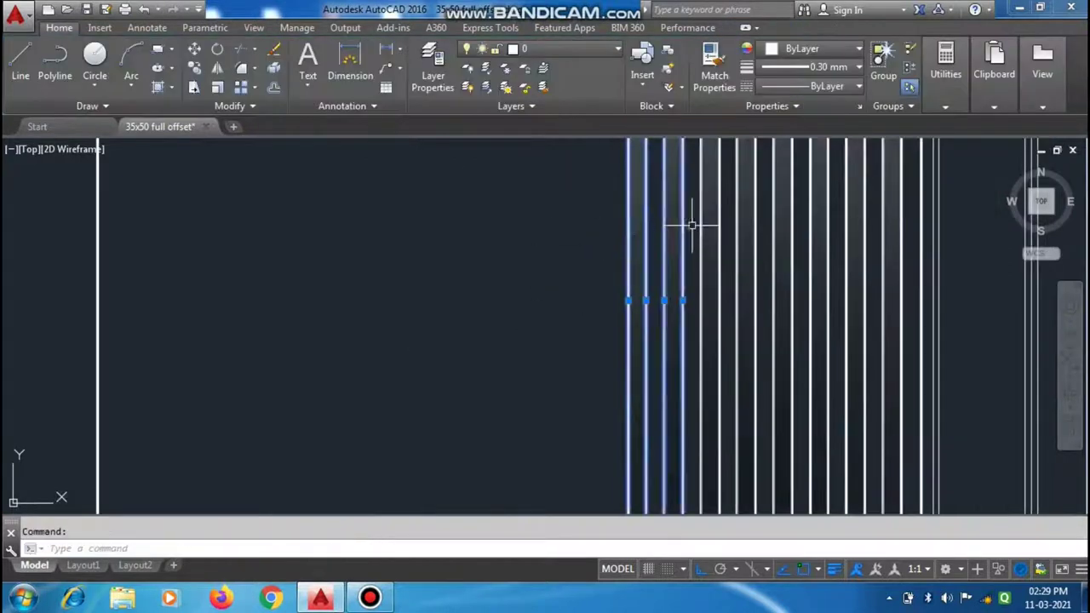
scroll(692, 226, up, 2)
drag(725, 263, 866, 248)
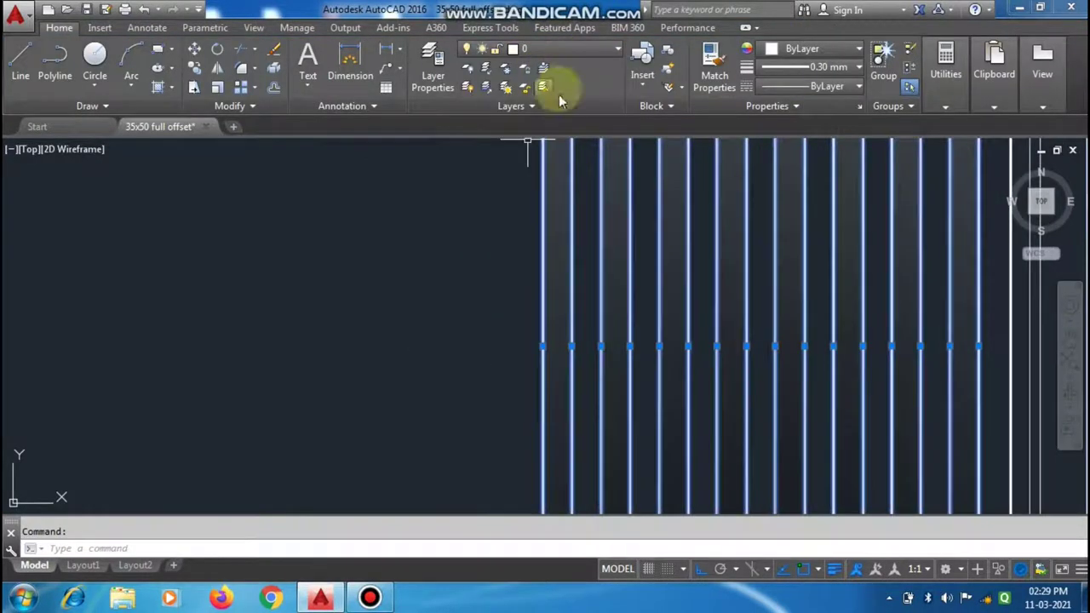
key(Escape)
scroll(455, 309, down, 3)
scroll(534, 265, up, 3)
scroll(434, 239, down, 2)
scroll(432, 241, down, 2)
scroll(394, 318, up, 1)
scroll(427, 250, down, 1)
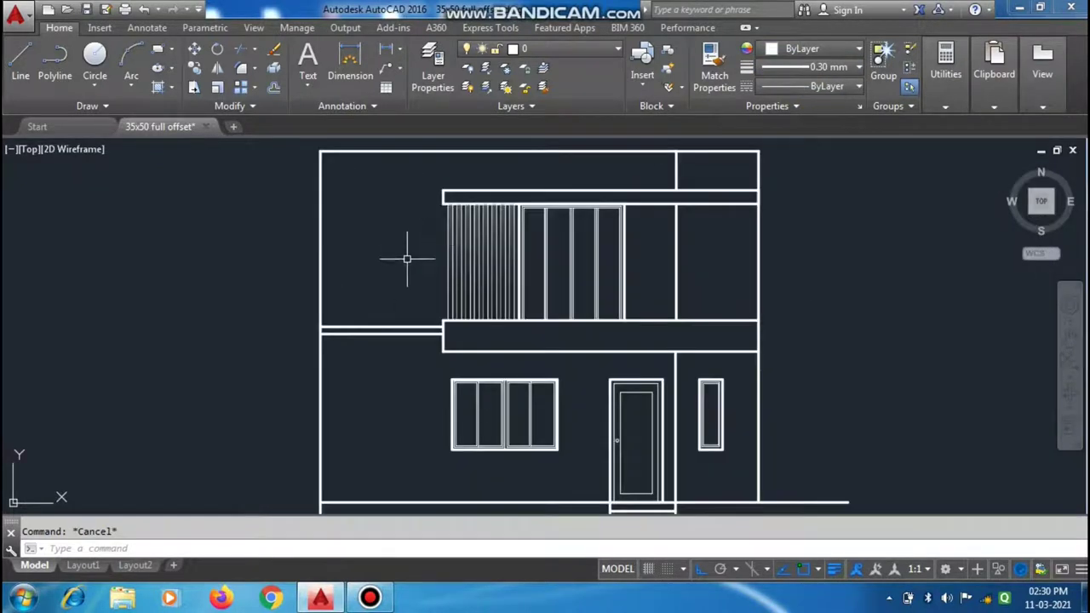
scroll(426, 249, up, 2)
scroll(353, 263, down, 3)
scroll(521, 225, up, 2)
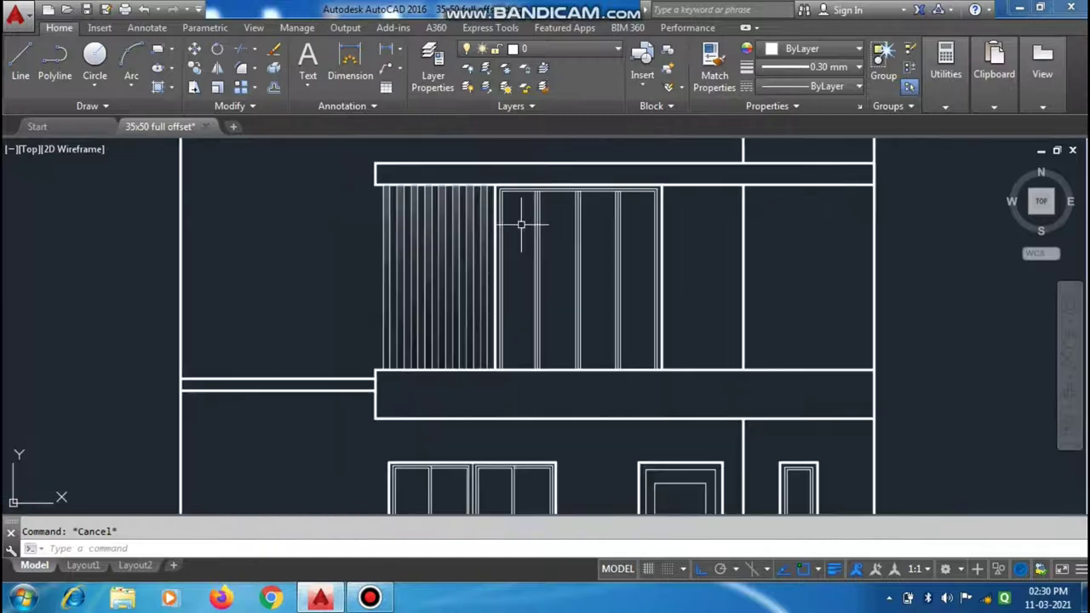
scroll(522, 225, up, 2)
Step: Make LEVEL current and draw a glint arc on the upper window glass, undoing a misplaced arc
click(545, 49)
click(555, 182)
scroll(497, 239, up, 2)
click(498, 238)
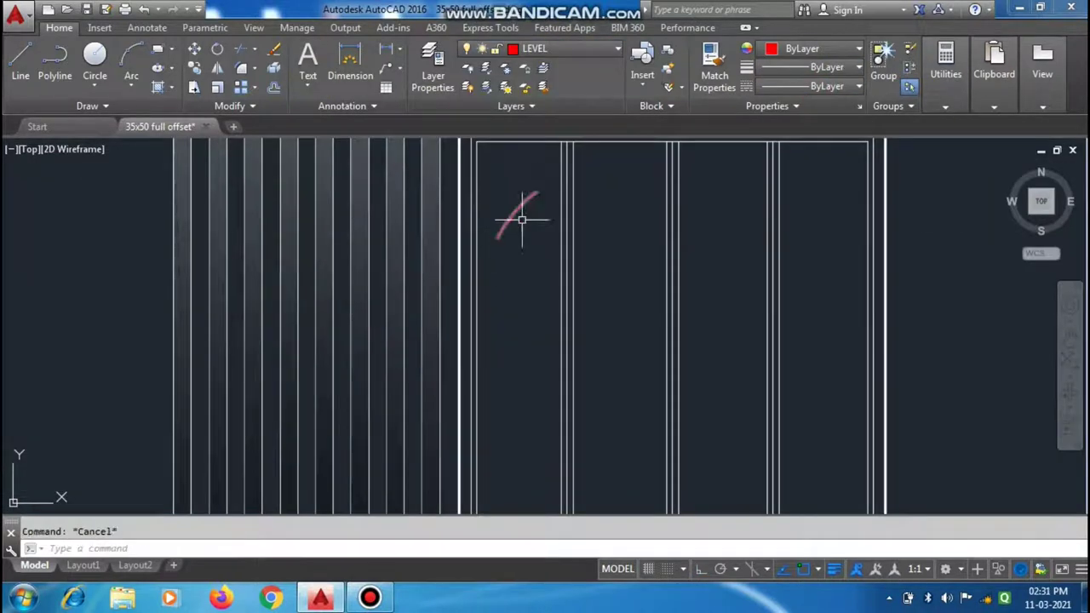
key(Return)
click(523, 220)
scroll(522, 220, up, 1)
scroll(489, 271, down, 3)
scroll(528, 239, up, 3)
key(ctrl+z)
scroll(537, 213, up, 2)
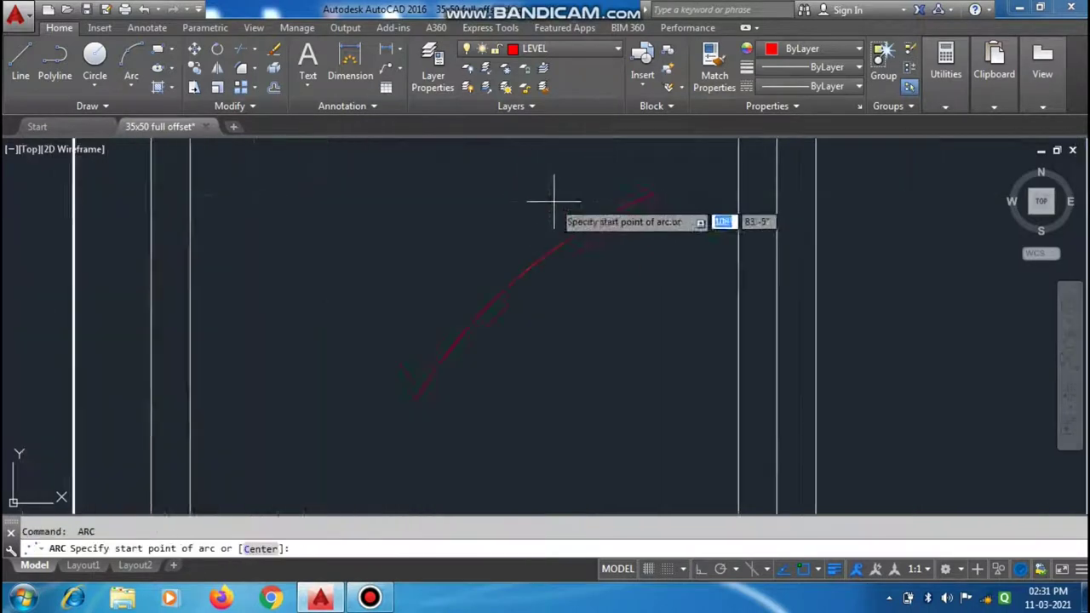
Step: Redraw the red glint arc across the glass and group the glint arcs together
click(614, 201)
click(503, 272)
scroll(458, 283, down, 3)
scroll(437, 352, up, 3)
drag(545, 247, 438, 353)
click(883, 64)
Step: Fill the upper window panes with a GR_CYLIN gradient from colour 122,175,223 to white
click(158, 68)
scroll(369, 76, down, 5)
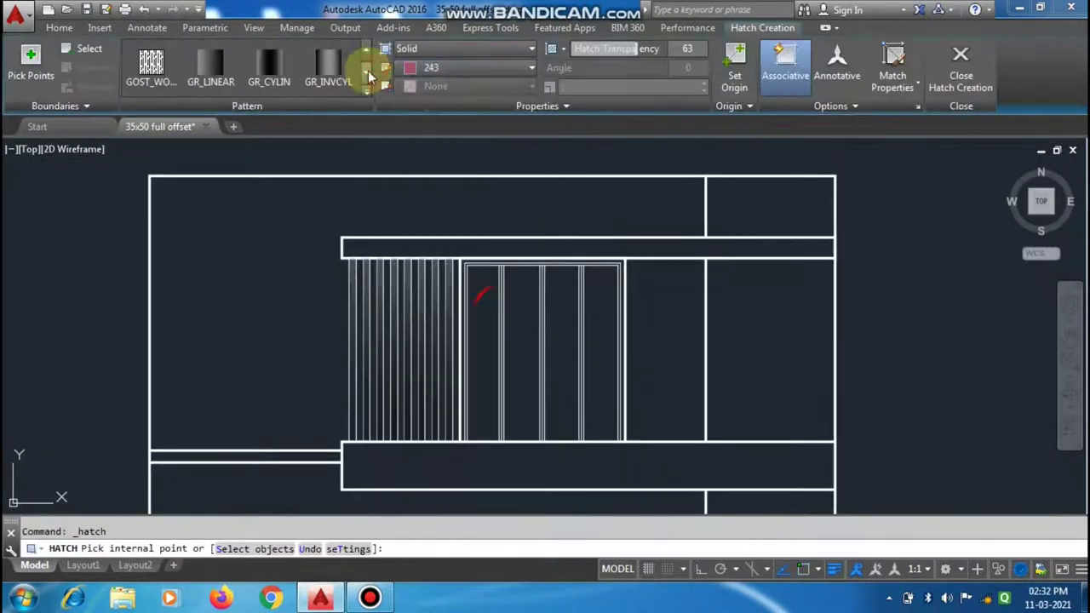
click(271, 68)
click(469, 67)
scroll(450, 365, up, 2)
click(453, 366)
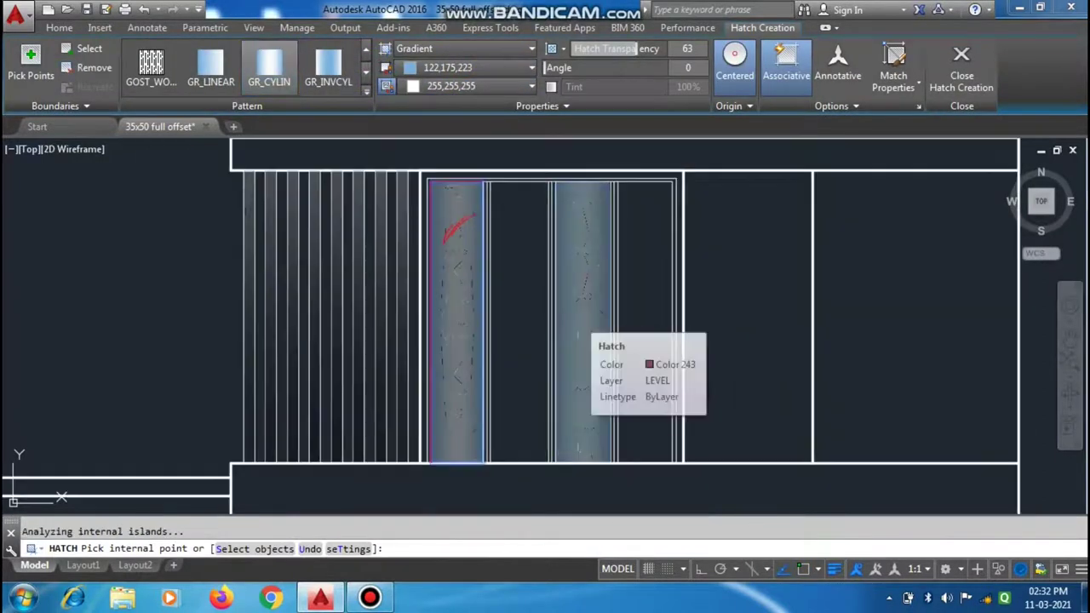
key(Return)
scroll(552, 203, down, 2)
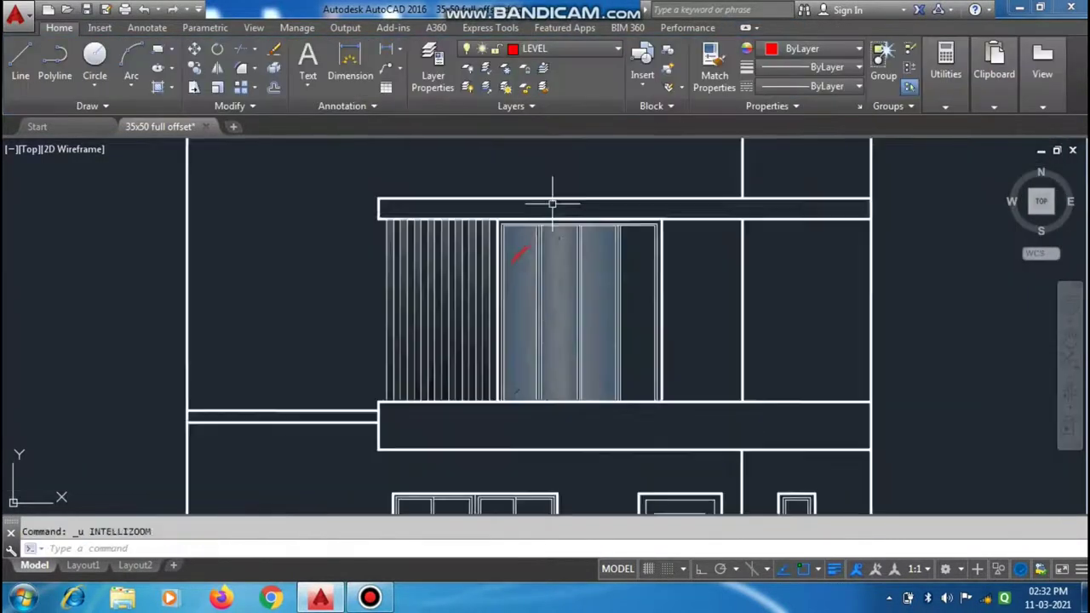
Step: Apply the same light-blue cylindrical gradient to the ground-floor window panes
click(158, 68)
middle_drag(656, 609, 656, 353)
click(424, 292)
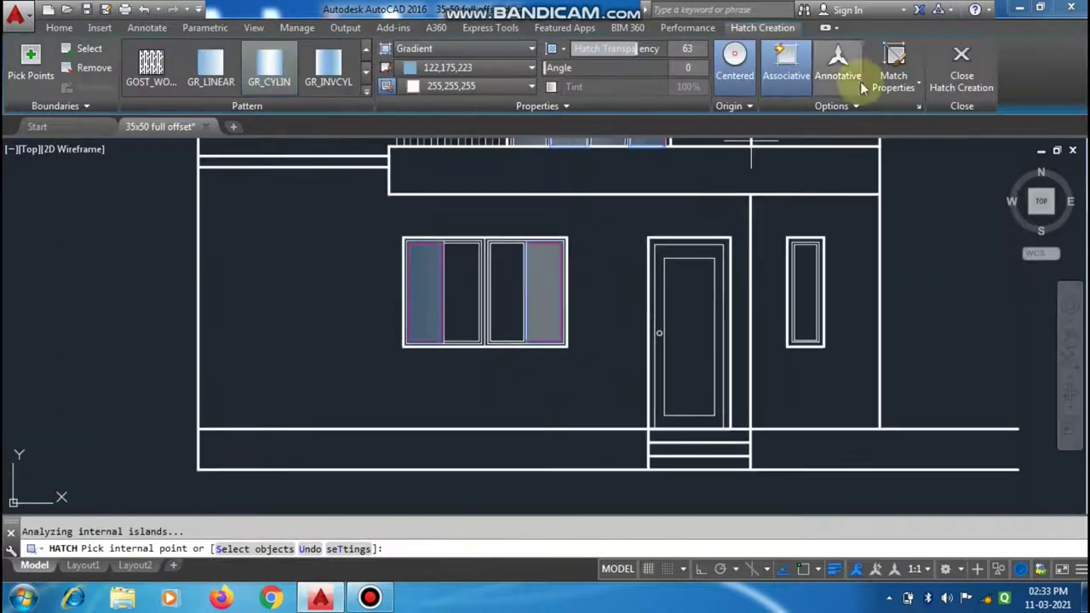
key(Return)
scroll(596, 341, down, 2)
scroll(596, 356, up, 2)
click(158, 68)
Step: Fill the remaining window pane with the cylindrical blue gradient
click(367, 70)
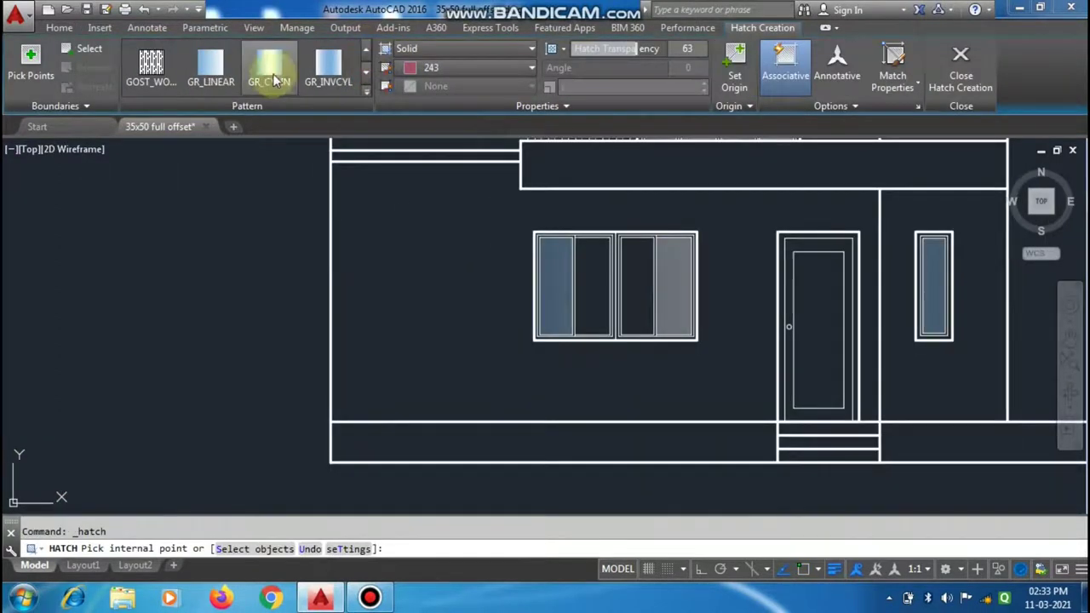
click(275, 80)
scroll(719, 268, up, 3)
click(718, 267)
scroll(718, 267, down, 3)
key(Return)
scroll(377, 397, down, 1)
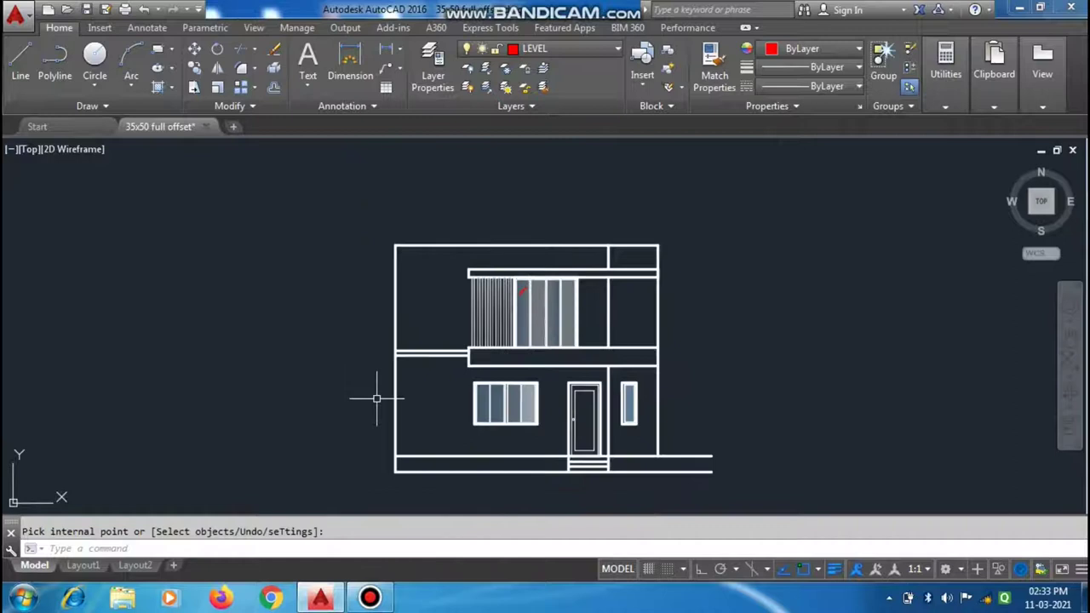
scroll(377, 398, up, 3)
scroll(528, 281, up, 2)
Step: Start a new fill and set its colour to 17 from the full colour picker
click(158, 68)
click(468, 67)
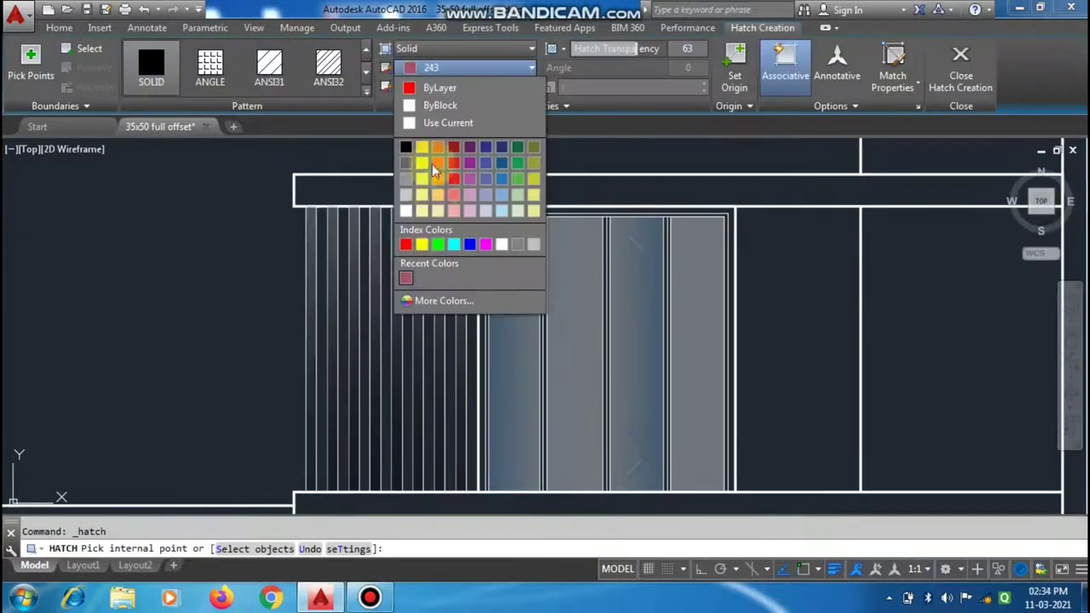
click(443, 301)
click(421, 287)
click(526, 419)
scroll(540, 227, up, 2)
scroll(558, 260, down, 2)
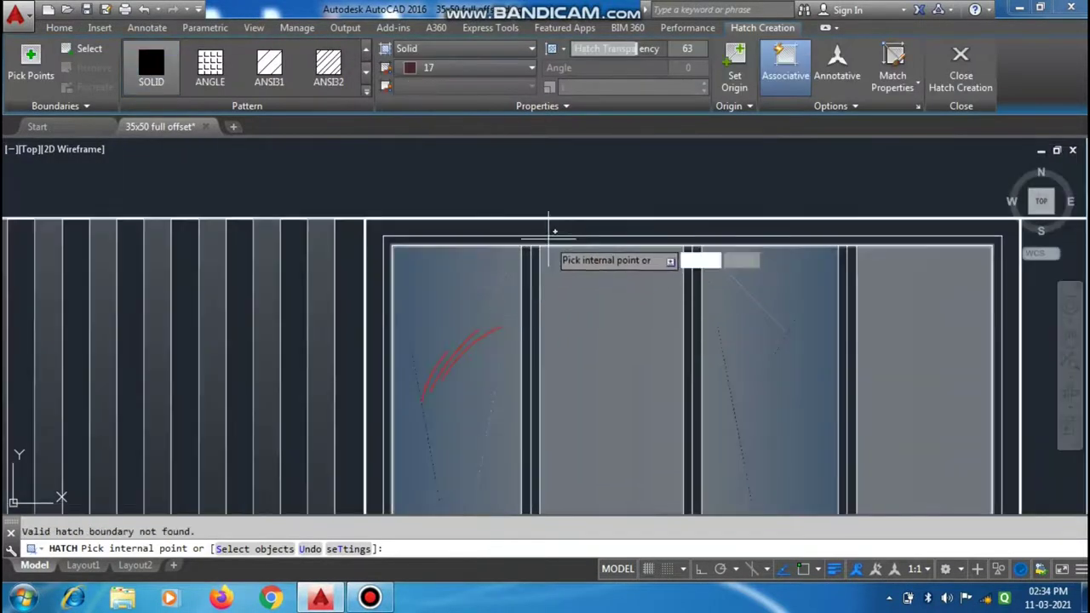
scroll(494, 251, up, 2)
scroll(579, 289, down, 3)
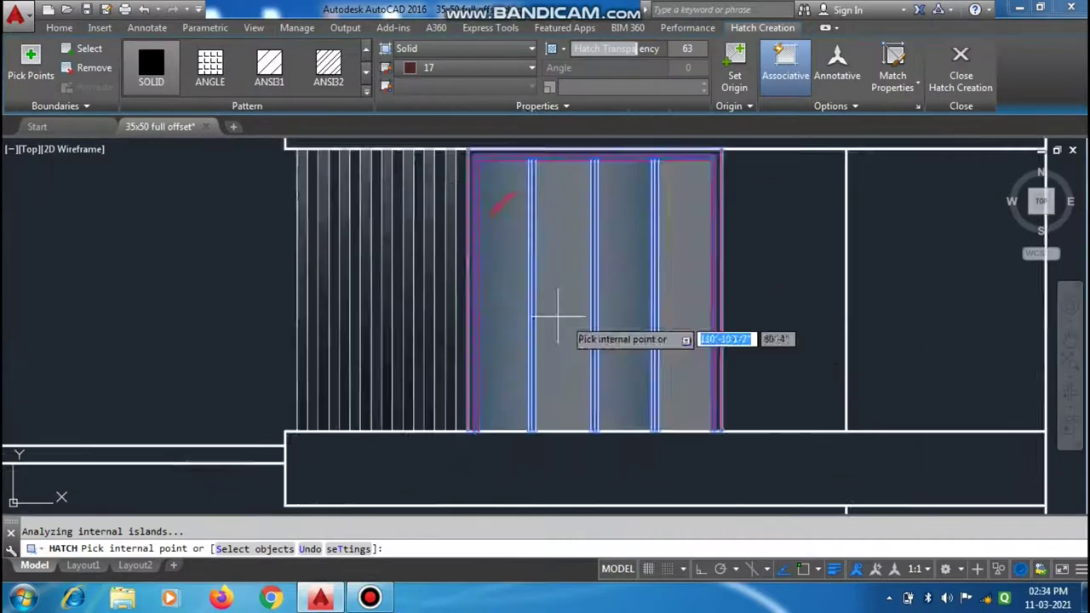
scroll(267, 292, down, 2)
scroll(500, 182, up, 4)
Step: Undo a wrong fill area, pick the slim window pane areas, then cancel the hatch
key(ctrl+z)
scroll(500, 182, down, 2)
scroll(516, 318, up, 2)
click(516, 318)
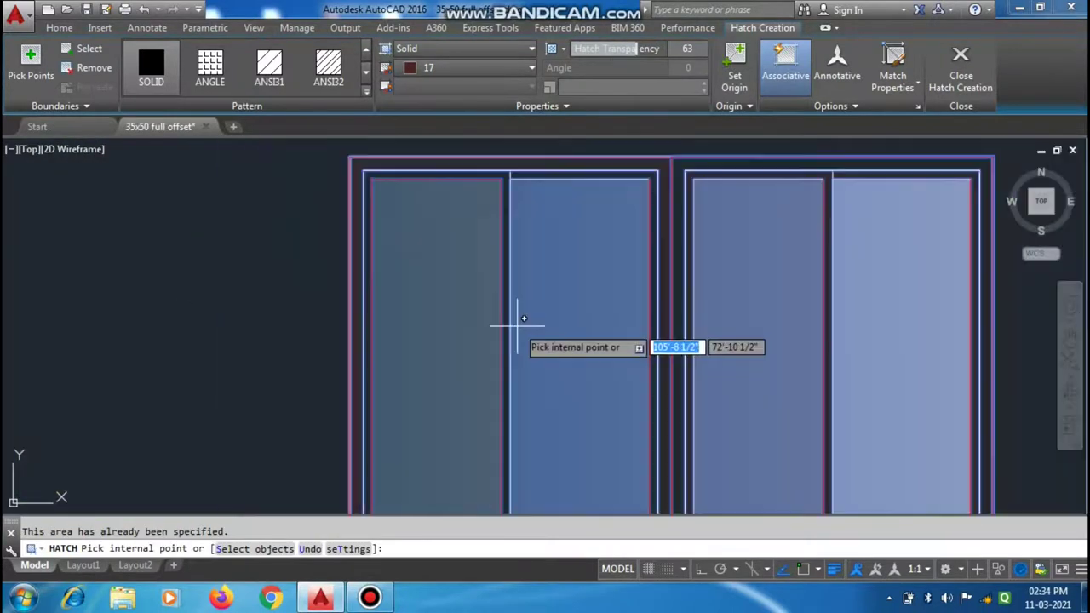
click(499, 305)
scroll(394, 390, down, 3)
scroll(778, 312, up, 2)
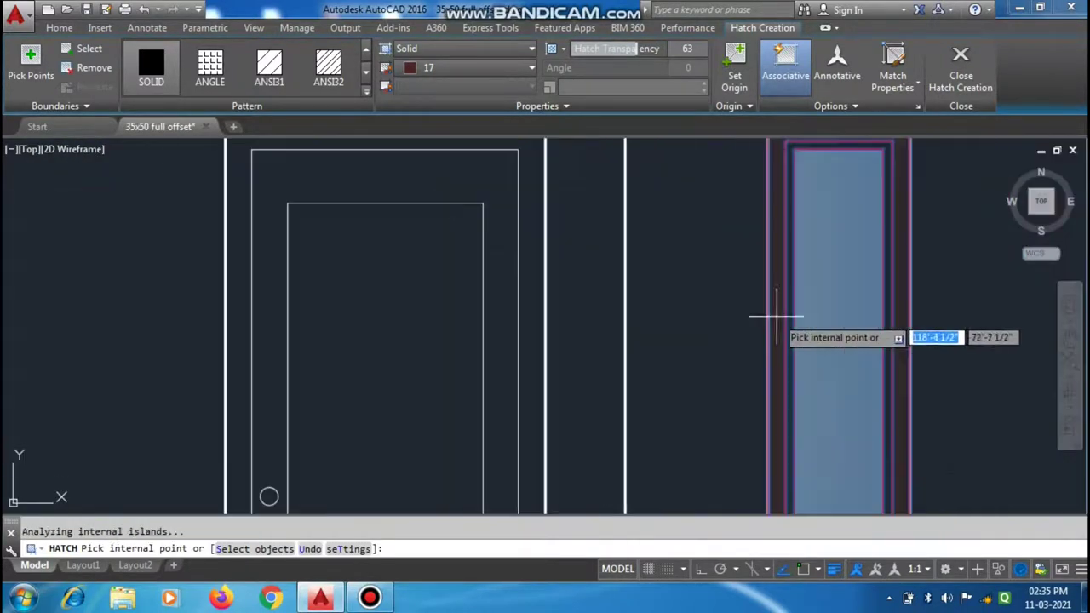
key(Escape)
Step: Hatch the pane of the two-sash window
middle_drag(778, 312, 742, 166)
scroll(712, 314, down, 1)
click(157, 68)
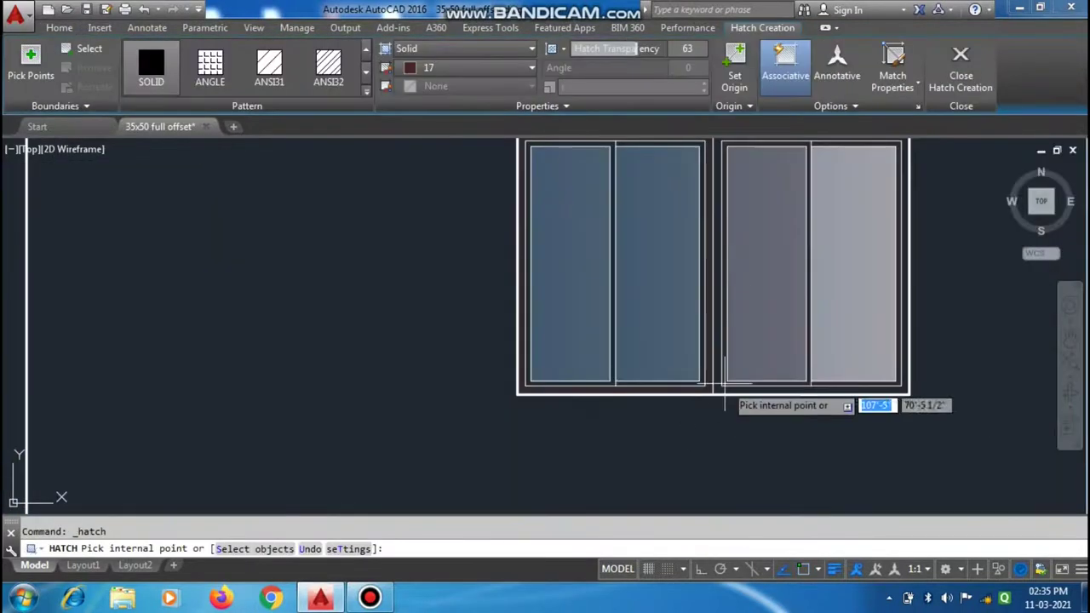
scroll(653, 437, up, 4)
scroll(652, 438, down, 4)
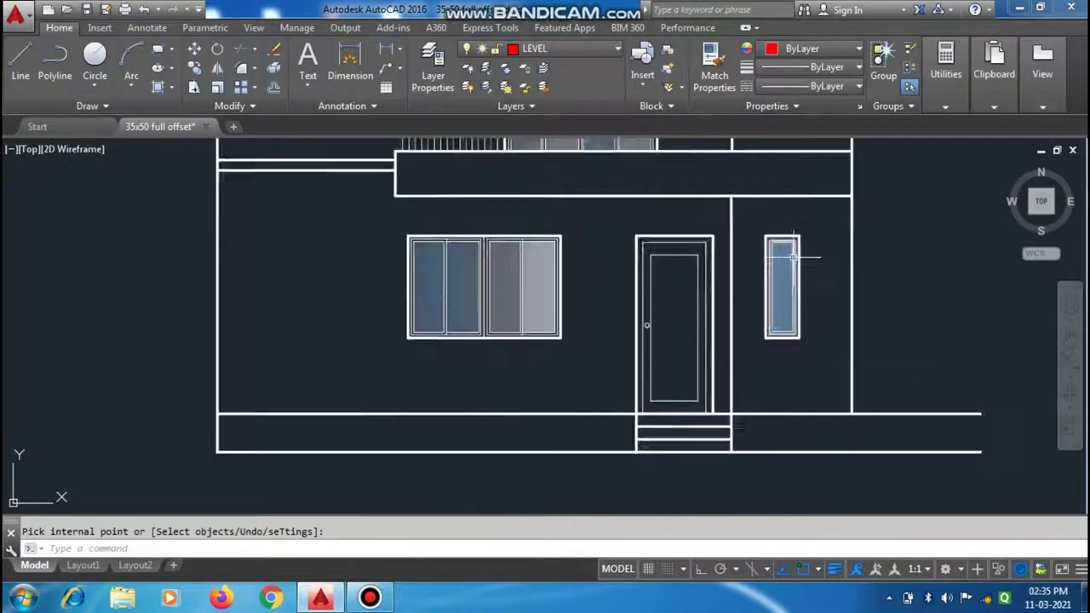
scroll(779, 287, up, 3)
click(511, 307)
key(Return)
Step: Fill the door panel with a SOLID hatch in brown colour 37
click(158, 69)
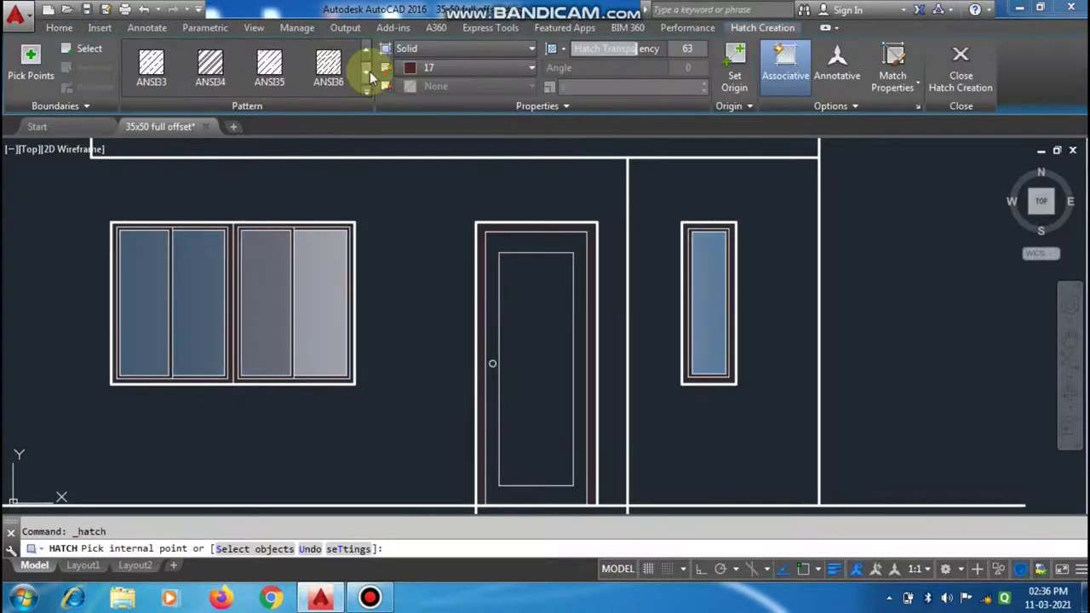
click(494, 68)
click(526, 423)
scroll(572, 293, up, 2)
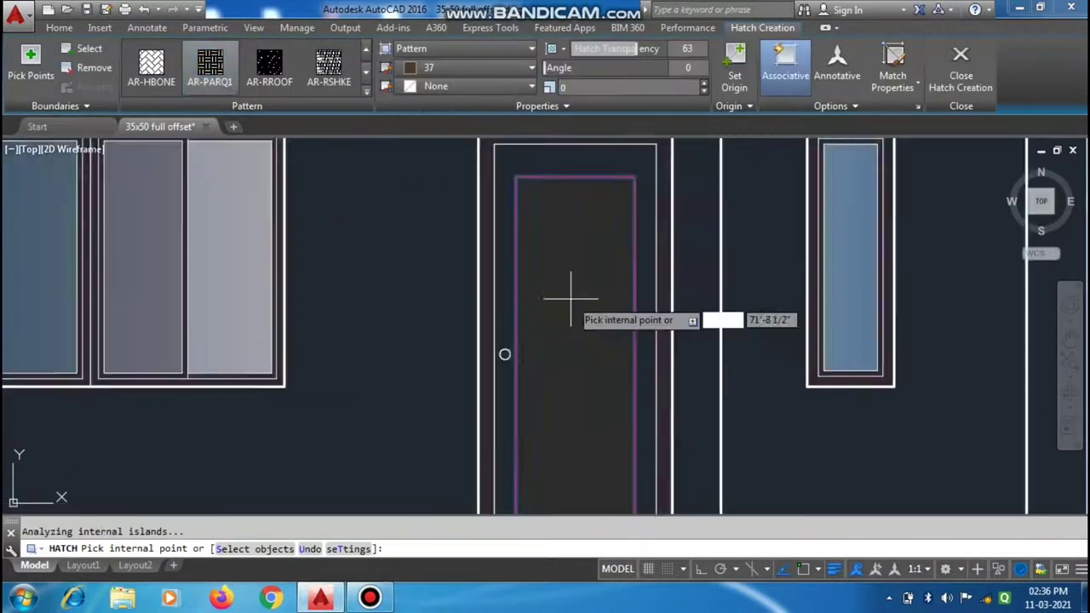
scroll(547, 287, down, 4)
click(548, 287)
key(Return)
key(Return)
click(367, 73)
click(152, 64)
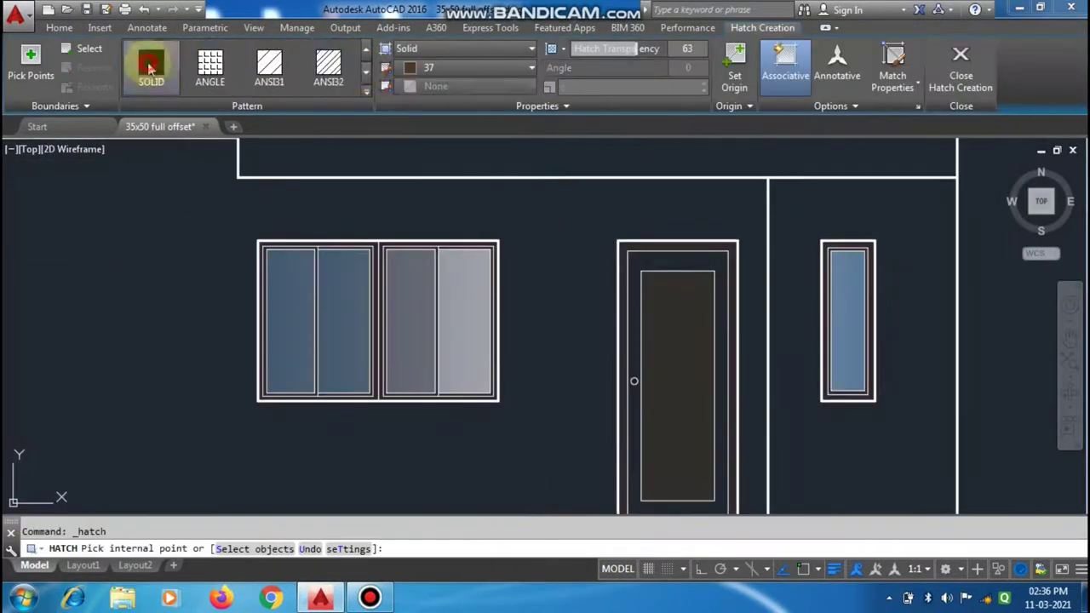
click(494, 68)
click(516, 418)
key(Return)
scroll(629, 471, down, 3)
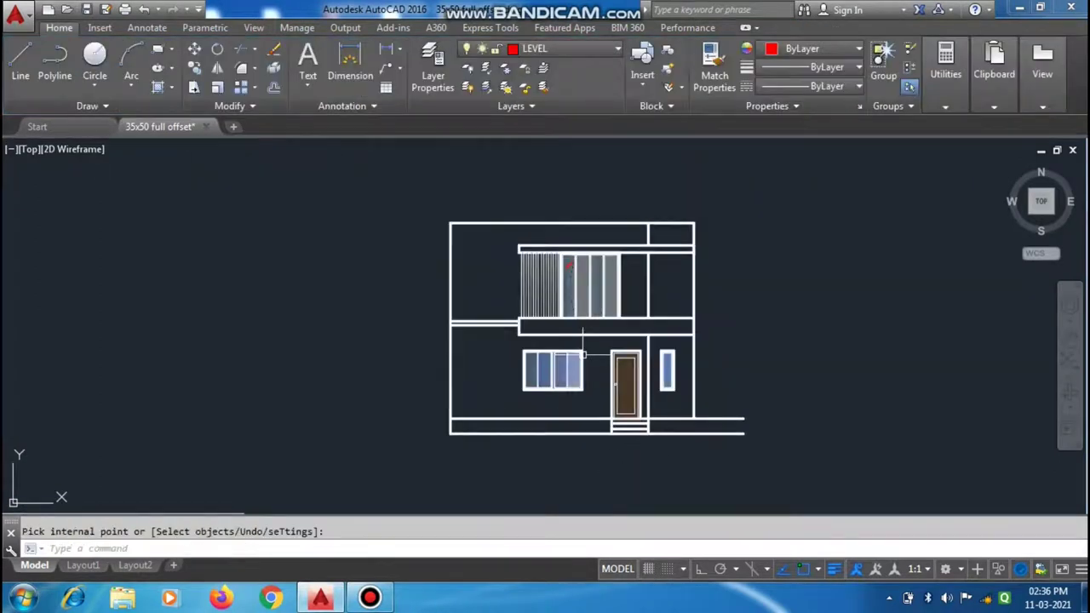
scroll(583, 353, up, 2)
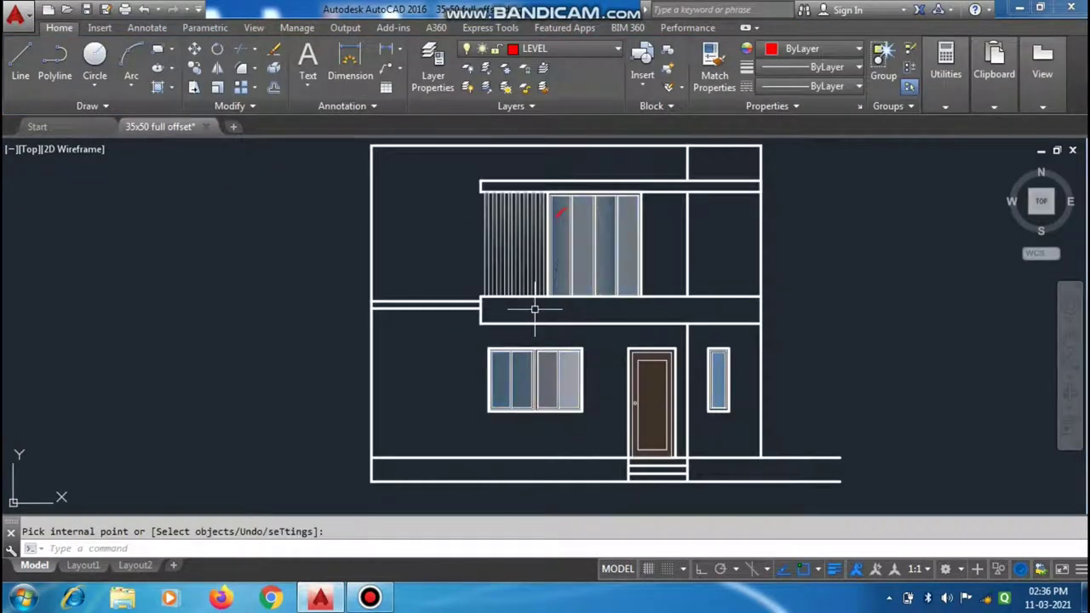
scroll(535, 310, down, 2)
scroll(554, 274, up, 4)
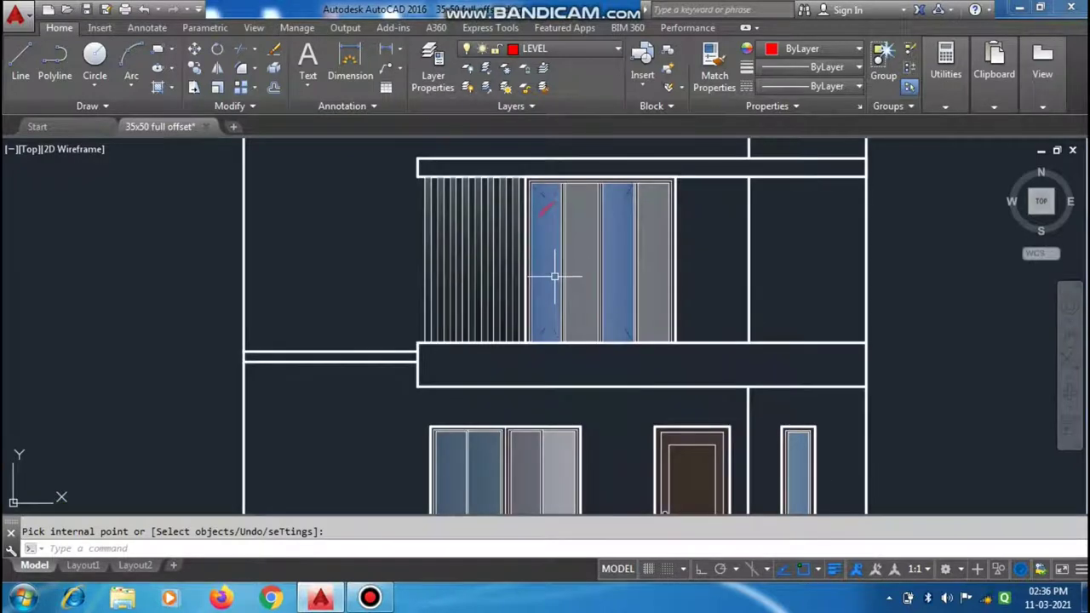
scroll(562, 259, down, 2)
scroll(562, 259, down, 2)
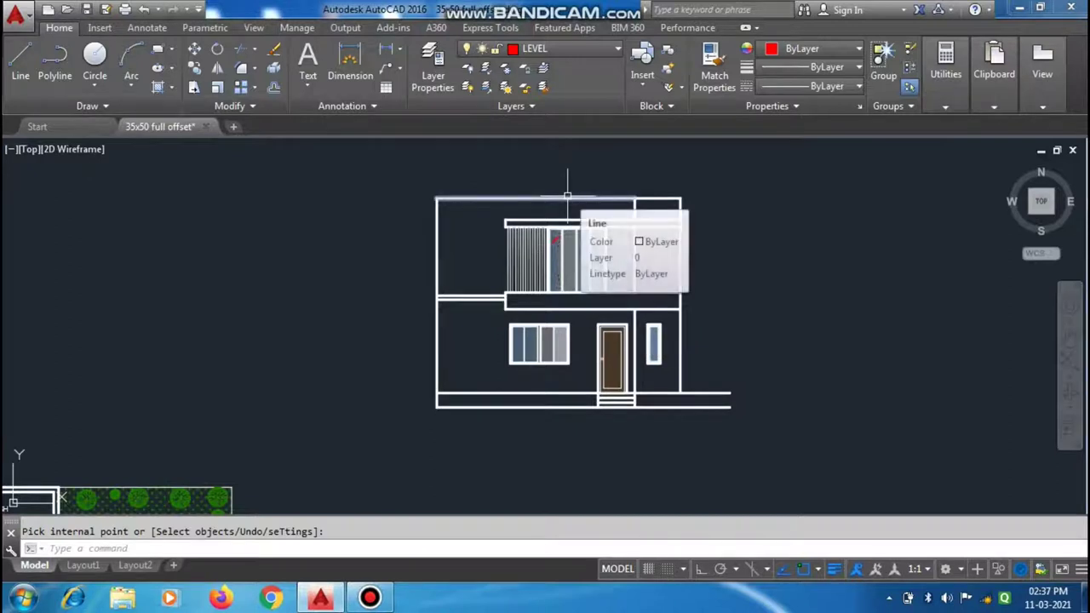
scroll(682, 189, down, 5)
scroll(630, 275, up, 3)
scroll(646, 362, up, 5)
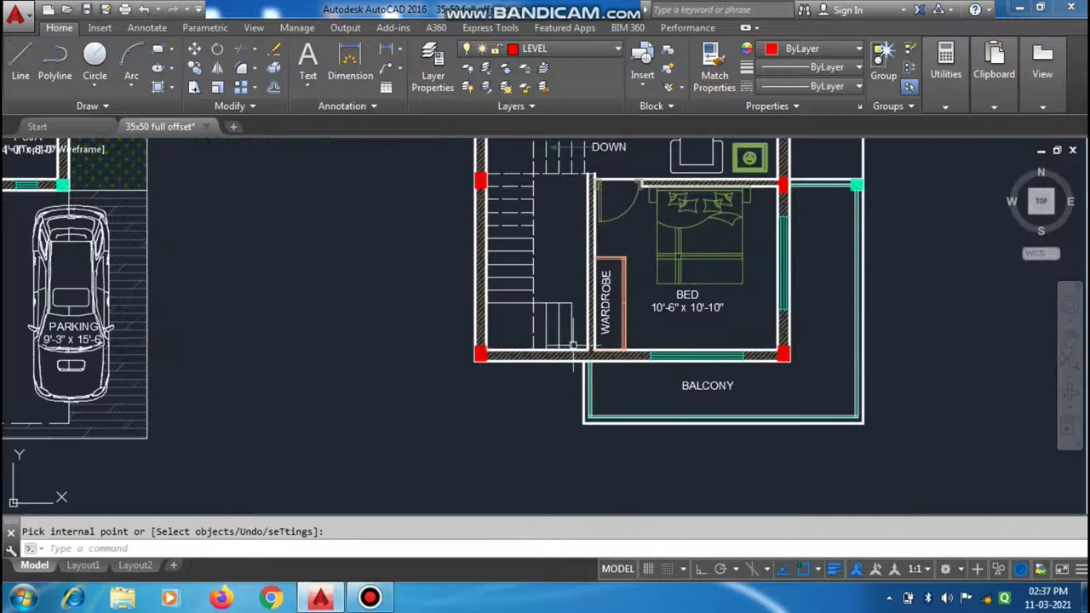
scroll(713, 319, down, 3)
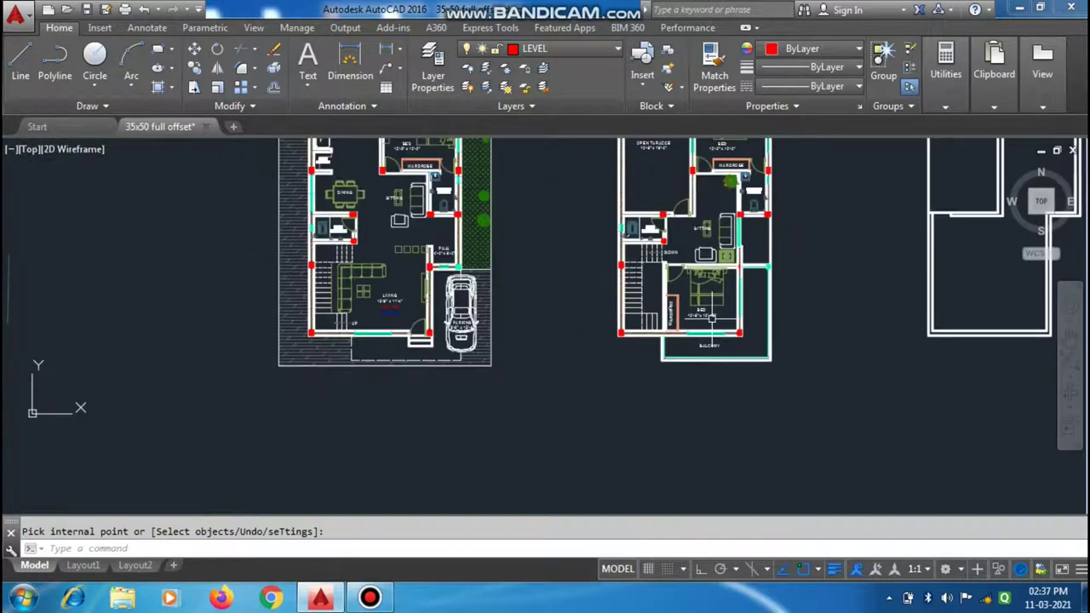
Step: Select the plan window and start a COPY of it, then cancel
scroll(712, 316, down, 2)
scroll(443, 317, up, 5)
scroll(504, 323, up, 2)
scroll(504, 323, down, 3)
scroll(713, 370, down, 3)
scroll(713, 369, up, 5)
scroll(898, 219, up, 4)
key(Escape)
click(899, 219)
scroll(899, 219, up, 2)
text(co)
key(Return)
click(973, 205)
scroll(973, 204, down, 4)
scroll(756, 352, up, 5)
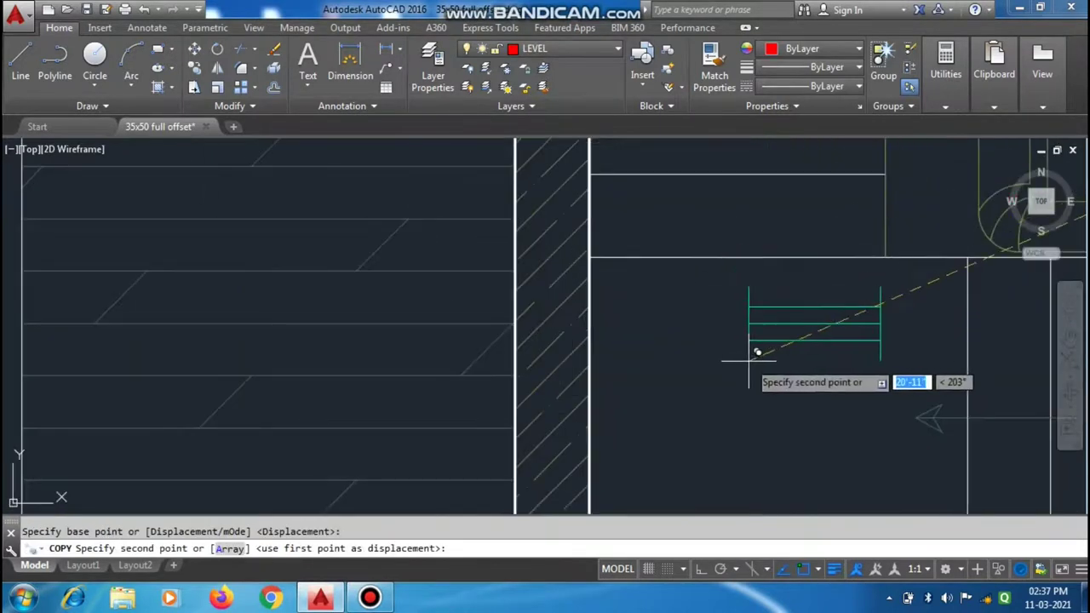
key(Escape)
Step: Stretch the window shorter by pulling its right end inward
click(350, 59)
key(Escape)
text(s)
key(Return)
drag(886, 281, 818, 378)
key(Return)
click(869, 320)
click(902, 321)
scroll(902, 320, down, 2)
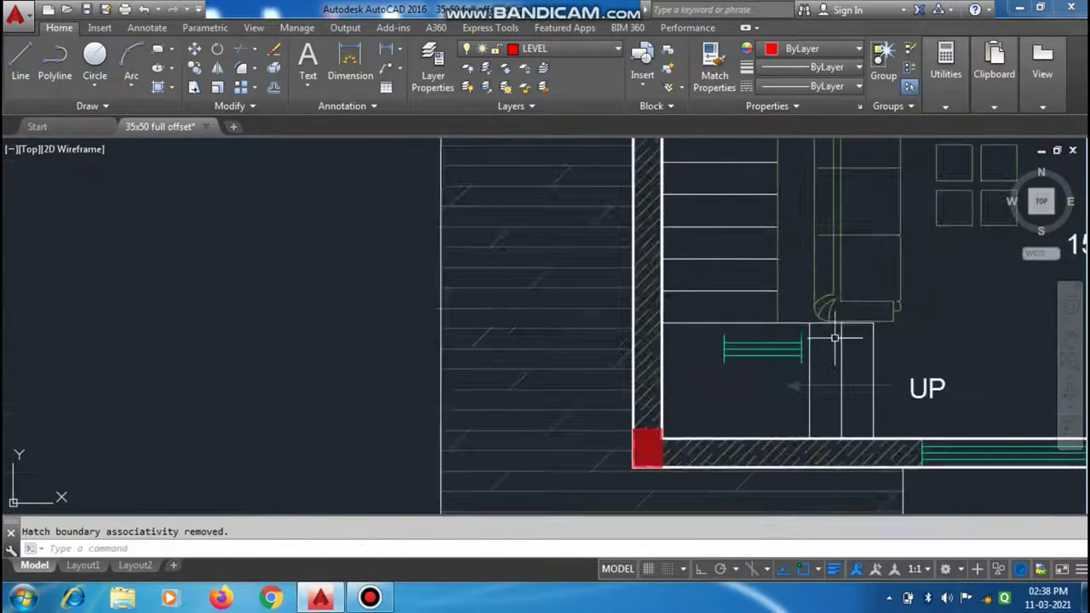
Step: Move the shortened window down into the plan's bottom wall band
drag(766, 426, 499, 414)
text(m)
key(Return)
key(Escape)
key(m)
key(Return)
click(652, 297)
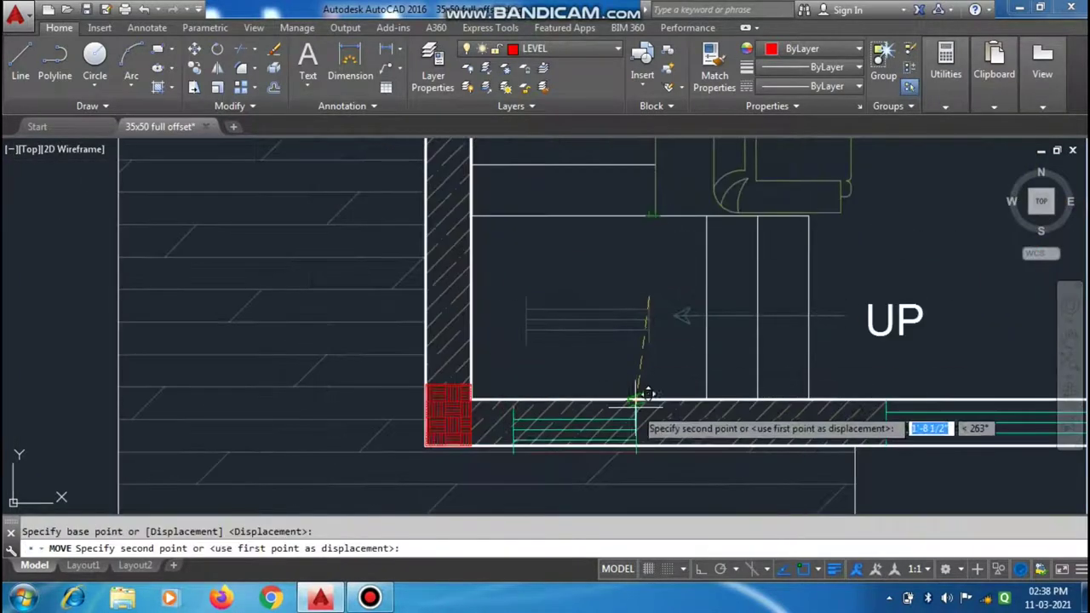
click(645, 401)
scroll(645, 401, up, 2)
text(tr)
key(Return)
key(Escape)
scroll(533, 391, down, 2)
Step: Pick the placed window for another copy, then cancel it
click(559, 280)
text(co)
key(Return)
scroll(785, 366, up, 3)
key(Escape)
scroll(786, 366, down, 3)
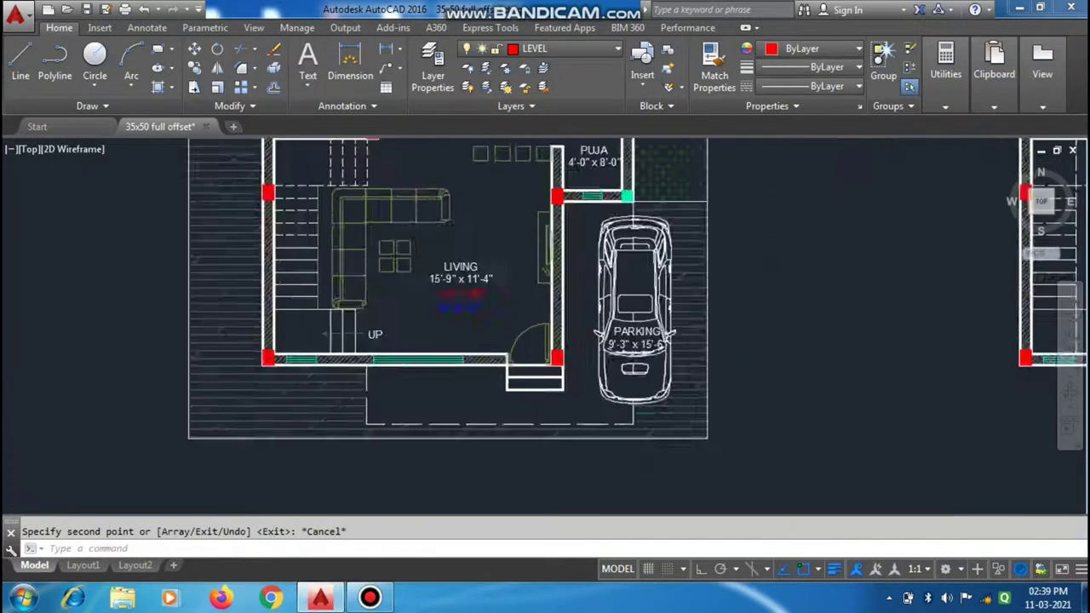
Step: Add a DIM dimension to check the window's spacing from the corner
text(dim)
key(Return)
scroll(329, 254, up, 3)
click(240, 248)
click(329, 254)
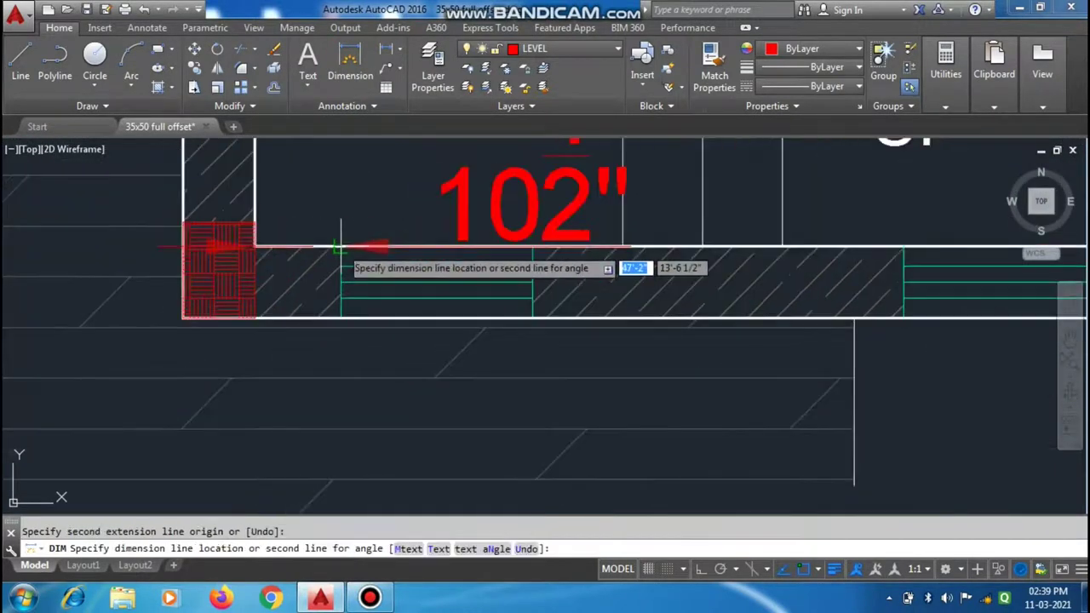
click(438, 341)
click(511, 335)
Step: Shift the window into its final spot in the wall beside the corner column
key(Escape)
text(m)
click(531, 349)
click(543, 338)
scroll(544, 338, down, 3)
scroll(520, 319, up, 4)
text(tr)
key(Return)
scroll(520, 320, down, 1)
scroll(543, 303, down, 2)
key(Escape)
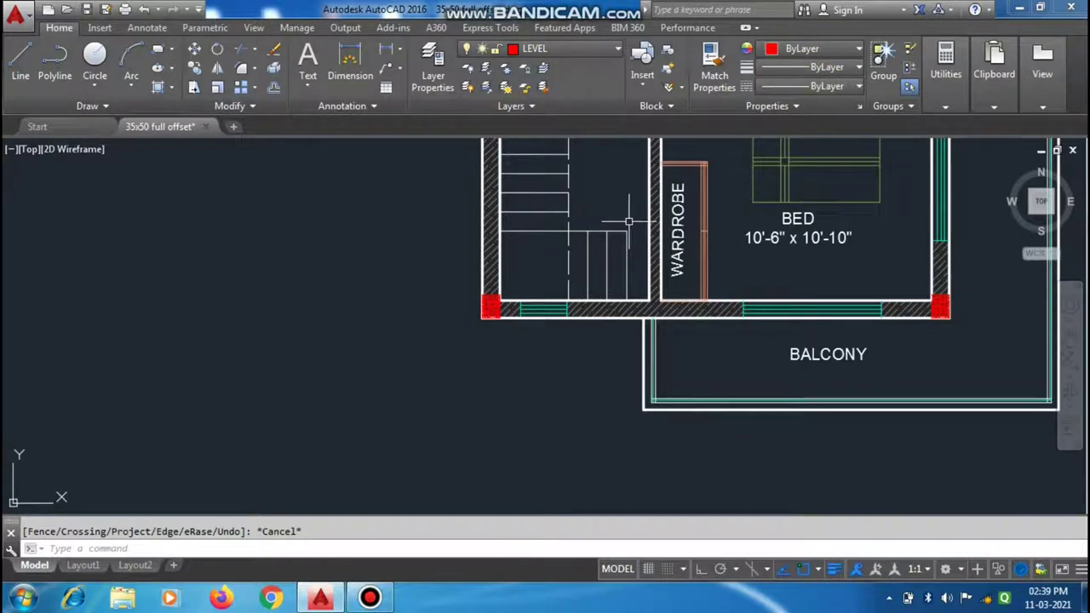
Step: Start an XL construction line at the window corner, then undo the stray line
text(xl)
key(Return)
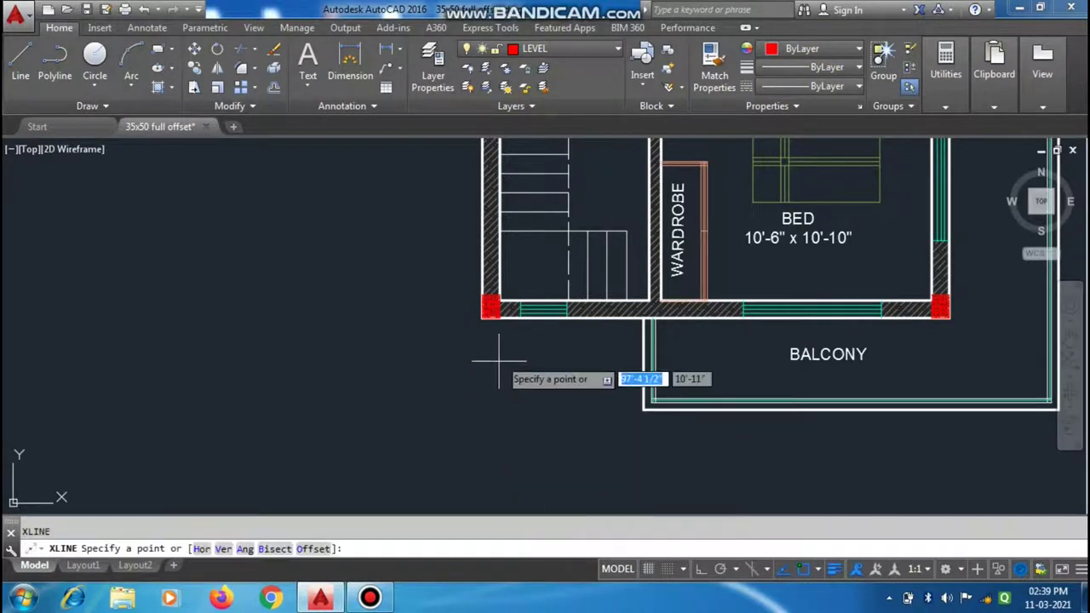
scroll(511, 336, up, 2)
scroll(524, 322, up, 2)
click(523, 322)
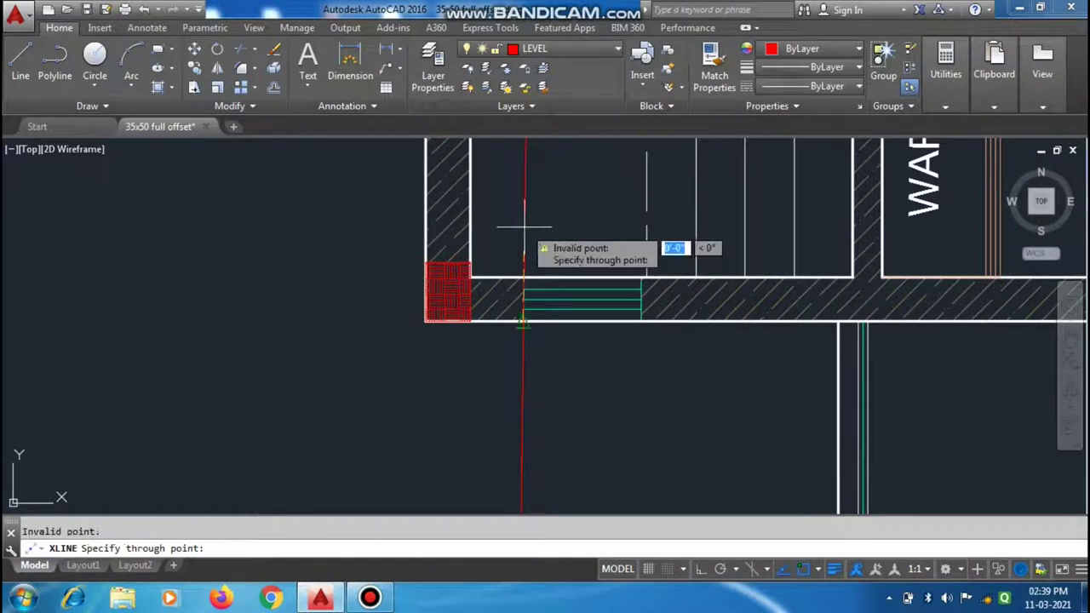
key(Escape)
key(ctrl+z)
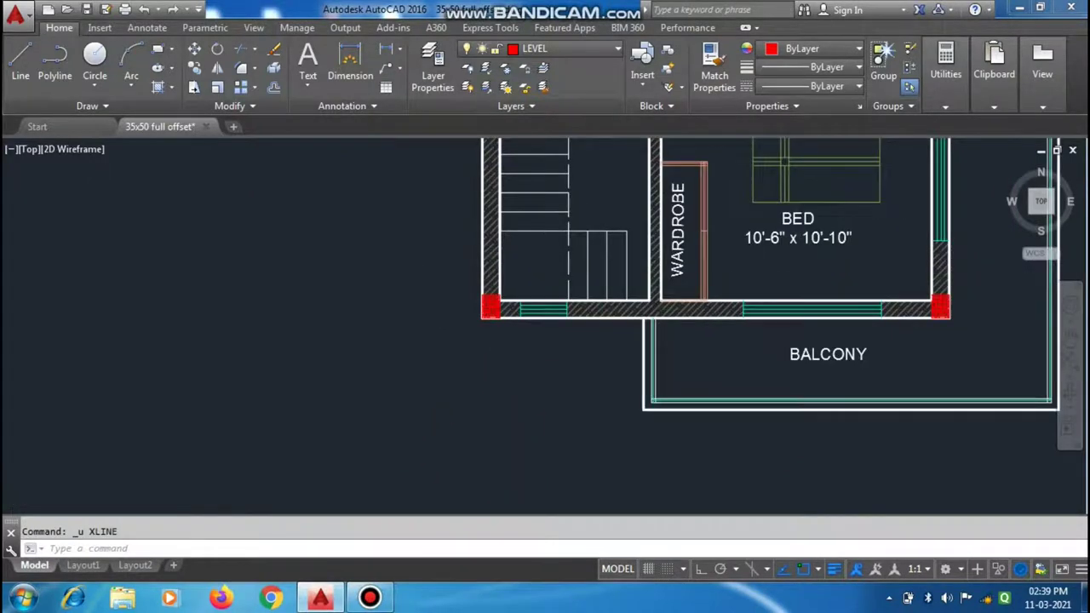
scroll(509, 356, up, 3)
Step: Project a vertical construction line from the window's edge down through the elevation
text(xl)
key(Return)
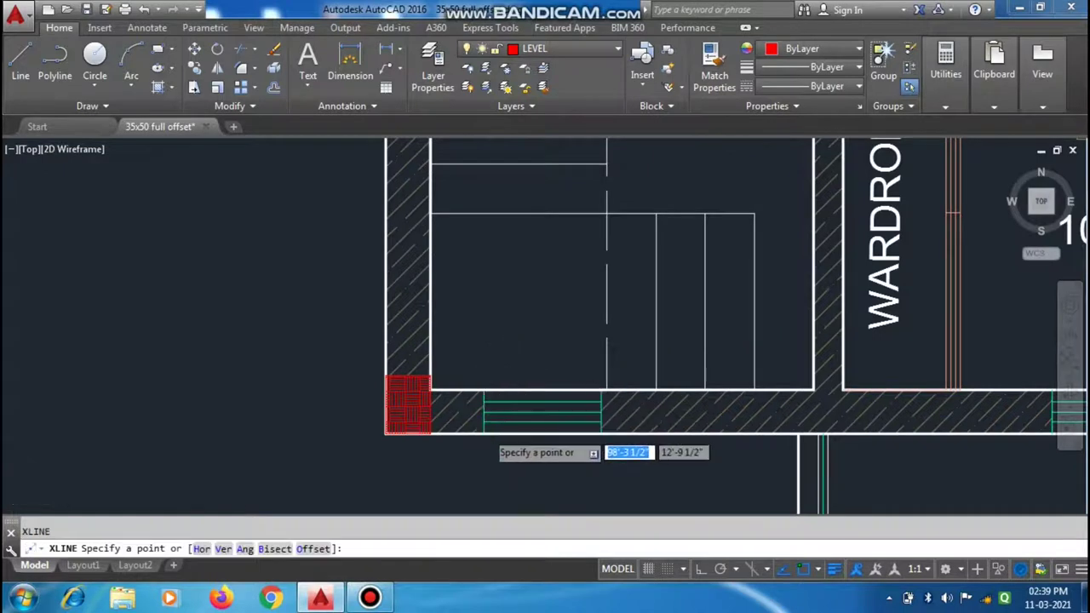
scroll(486, 439, up, 2)
click(481, 435)
click(481, 368)
key(Escape)
scroll(570, 328, down, 5)
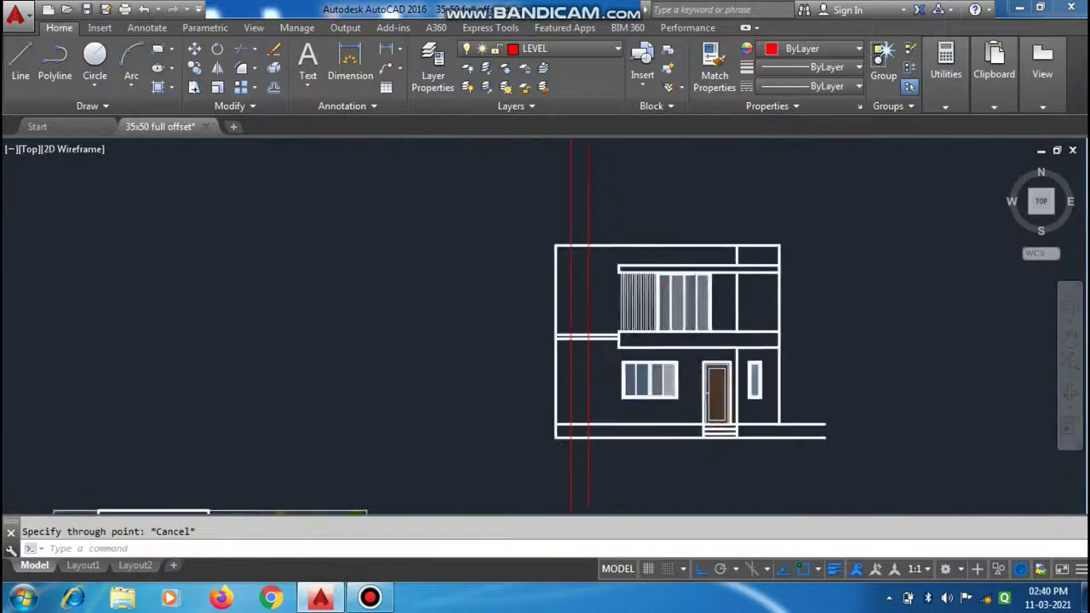
scroll(570, 328, up, 1)
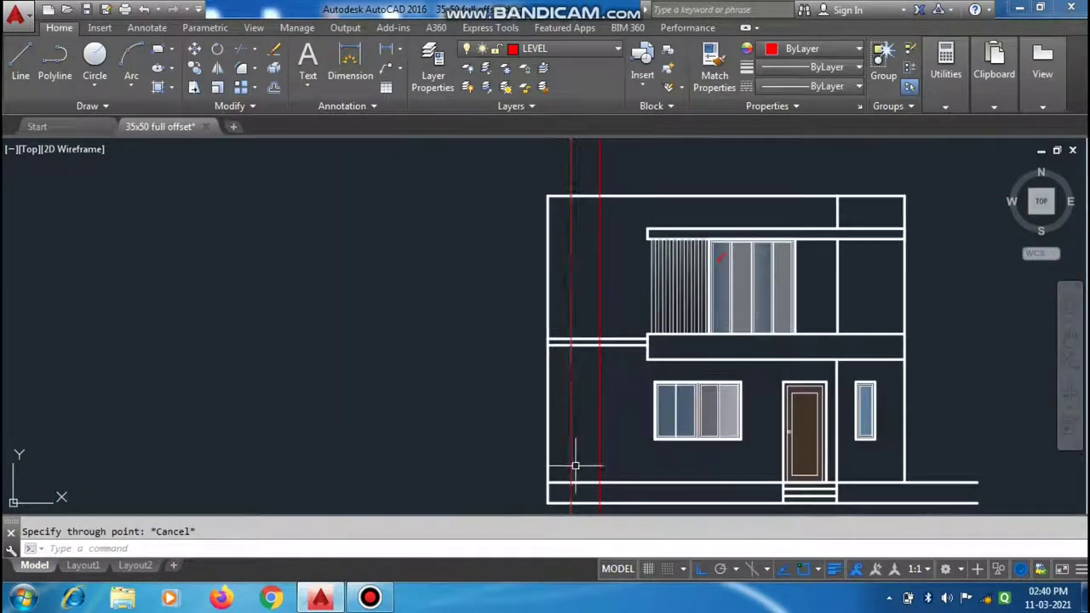
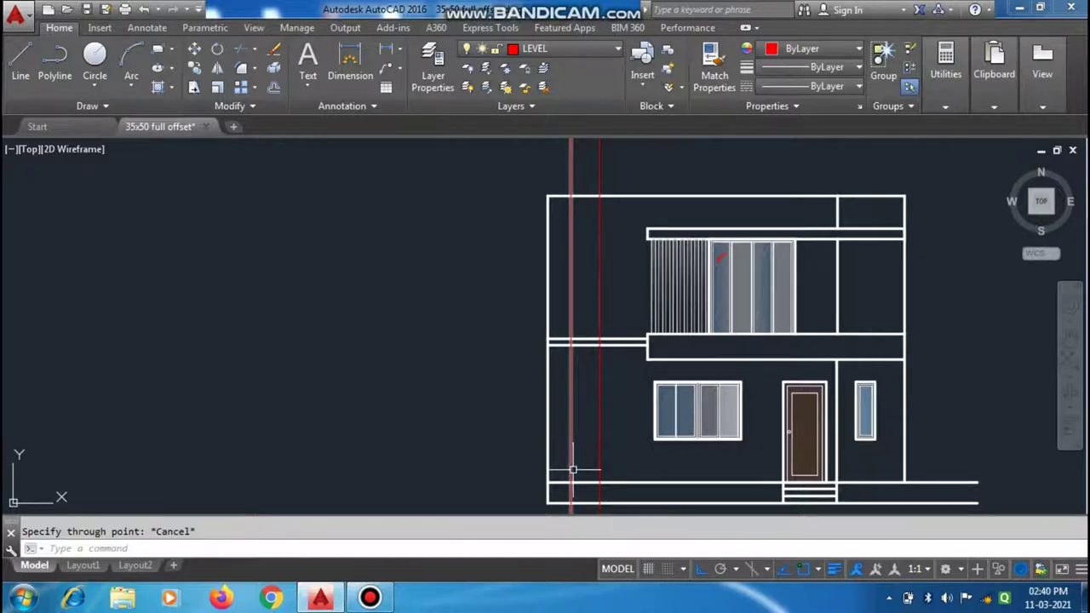
Step: Draw a tall rectangle between the red guide lines with REC
scroll(630, 309, down, 5)
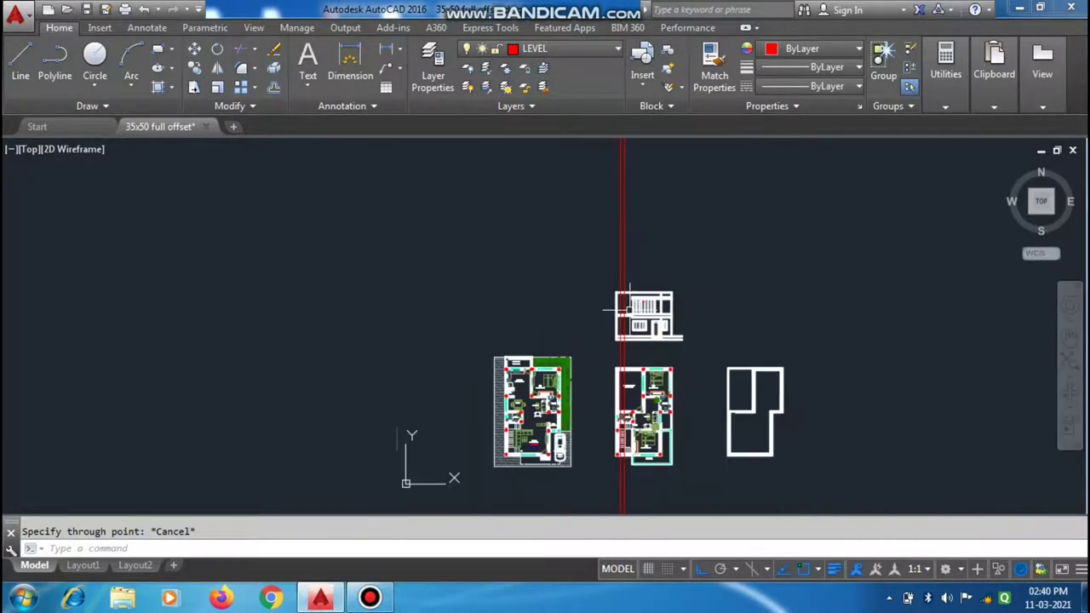
scroll(512, 486, up, 4)
scroll(506, 469, up, 2)
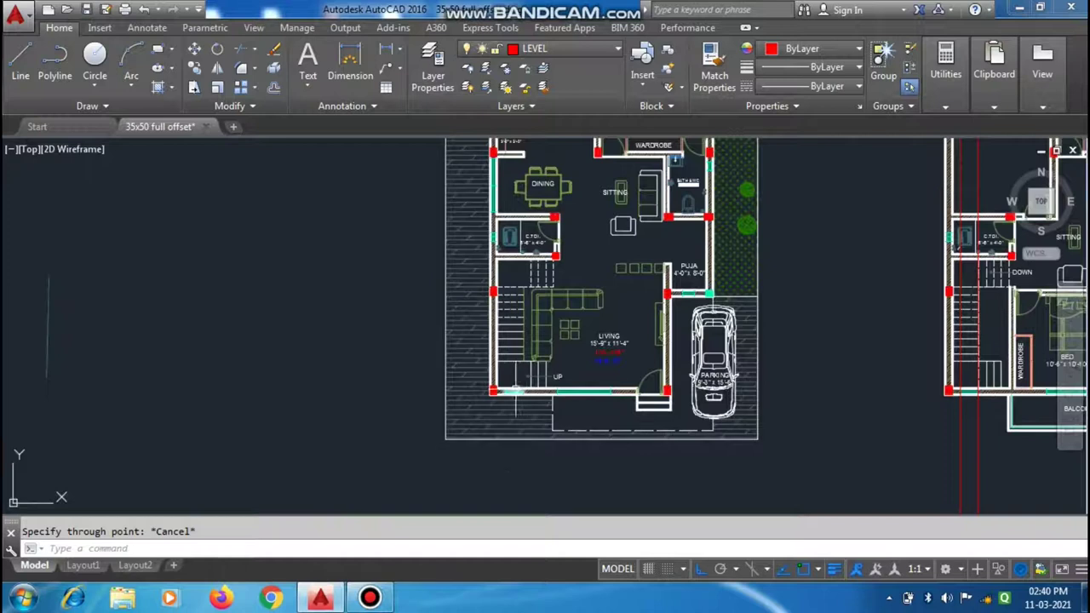
scroll(458, 390, down, 2)
scroll(457, 390, down, 3)
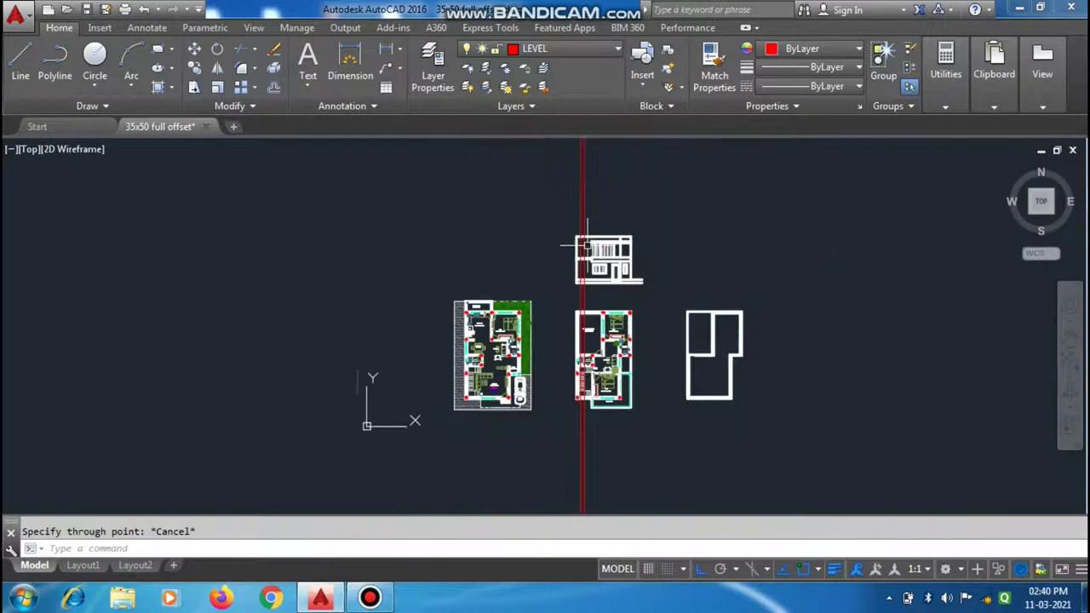
scroll(579, 254, up, 4)
scroll(583, 251, up, 2)
scroll(594, 307, up, 2)
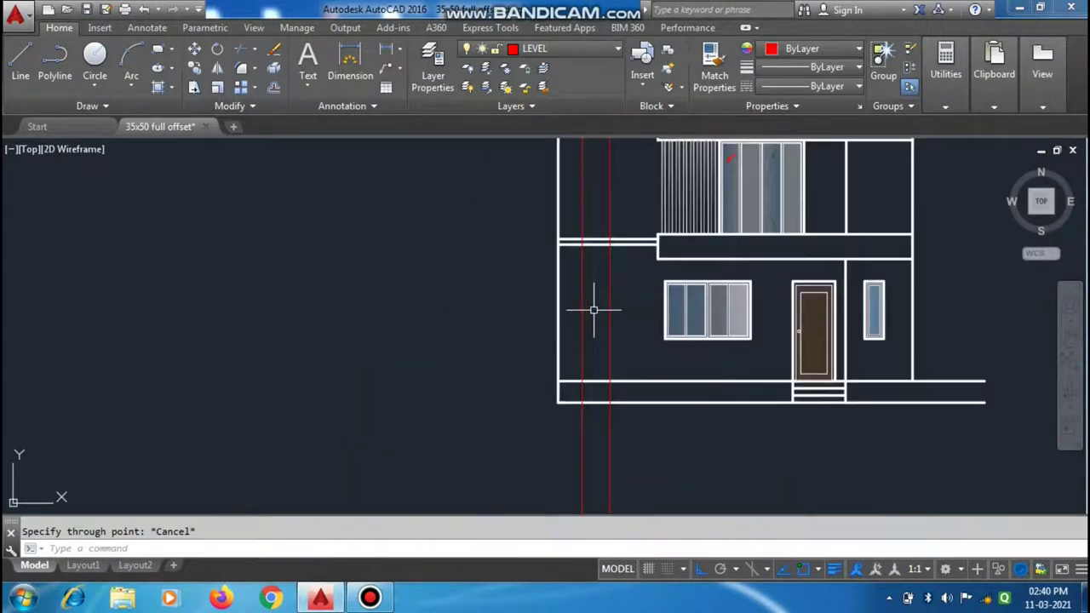
scroll(592, 312, up, 2)
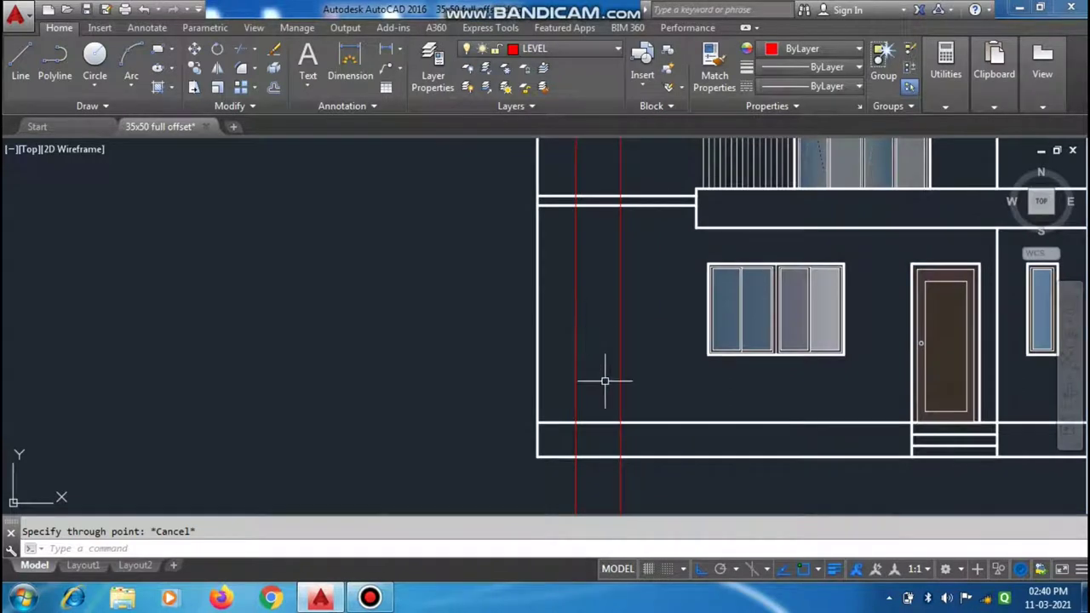
text(rec)
key(Return)
click(662, 151)
click(599, 447)
scroll(604, 438, down, 5)
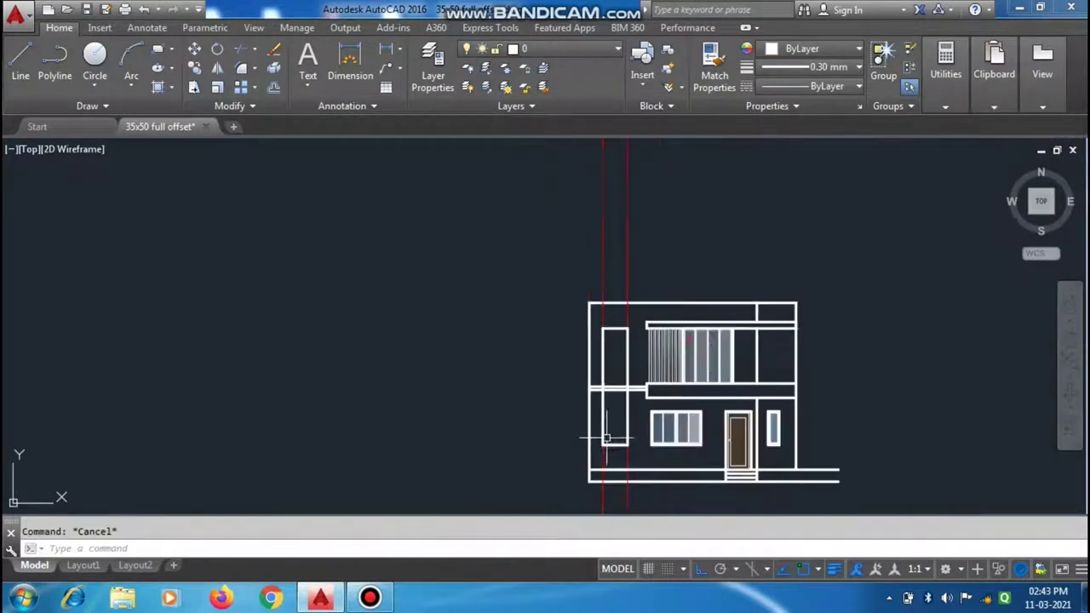
scroll(630, 356, up, 5)
key(Return)
key(Escape)
Step: Offset the tall rectangle inward by 2 to form an inner frame
scroll(631, 367, down, 3)
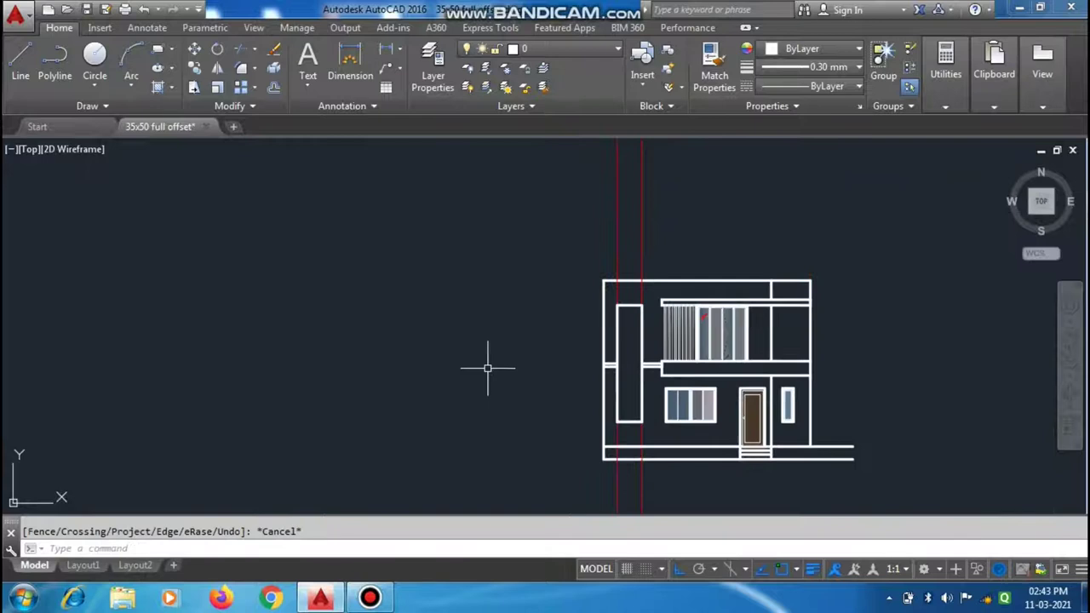
scroll(568, 362, up, 2)
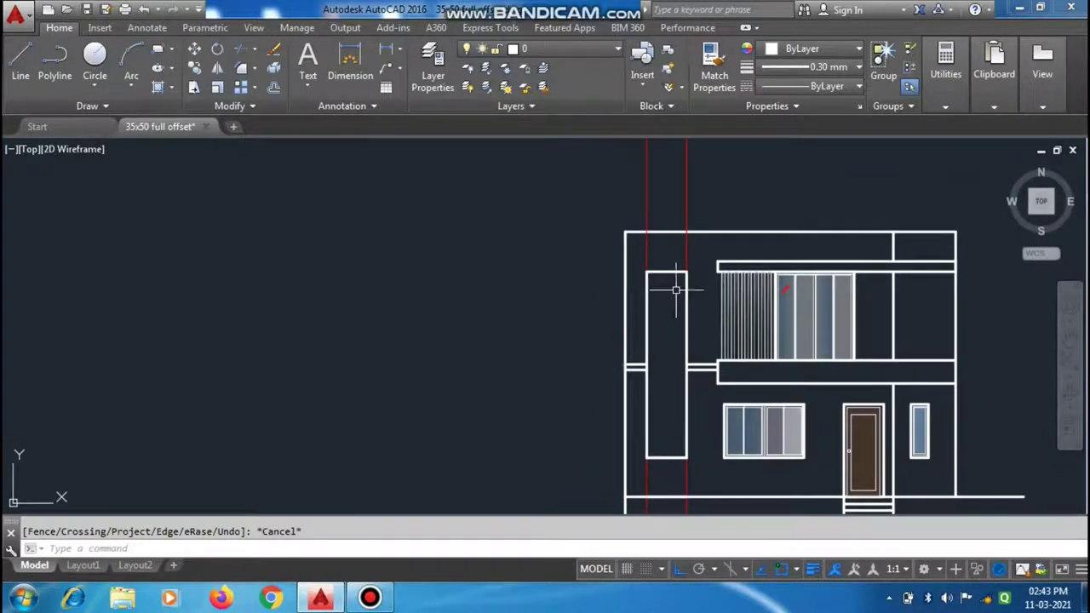
scroll(673, 291, up, 2)
scroll(655, 295, up, 4)
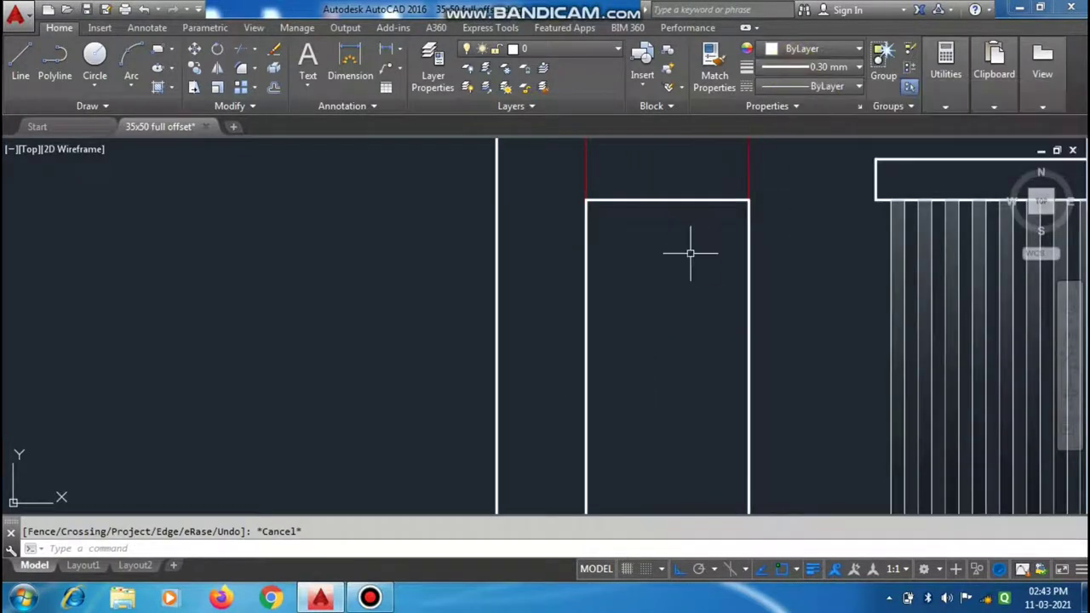
key(o)
key(Return)
key(2)
key(Return)
click(692, 203)
click(679, 265)
key(Return)
click(809, 66)
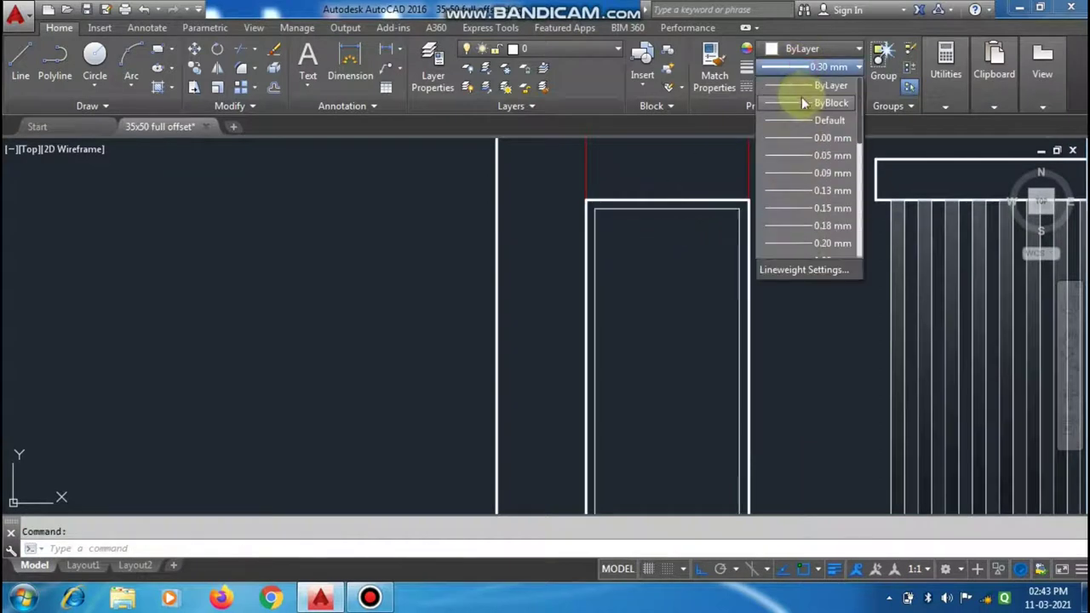
scroll(644, 267, down, 3)
scroll(653, 224, up, 3)
key(Escape)
key(o)
Step: Draw a vertical centre line down the column and set its lineweight to ByLayer
key(Return)
key(Return)
click(645, 224)
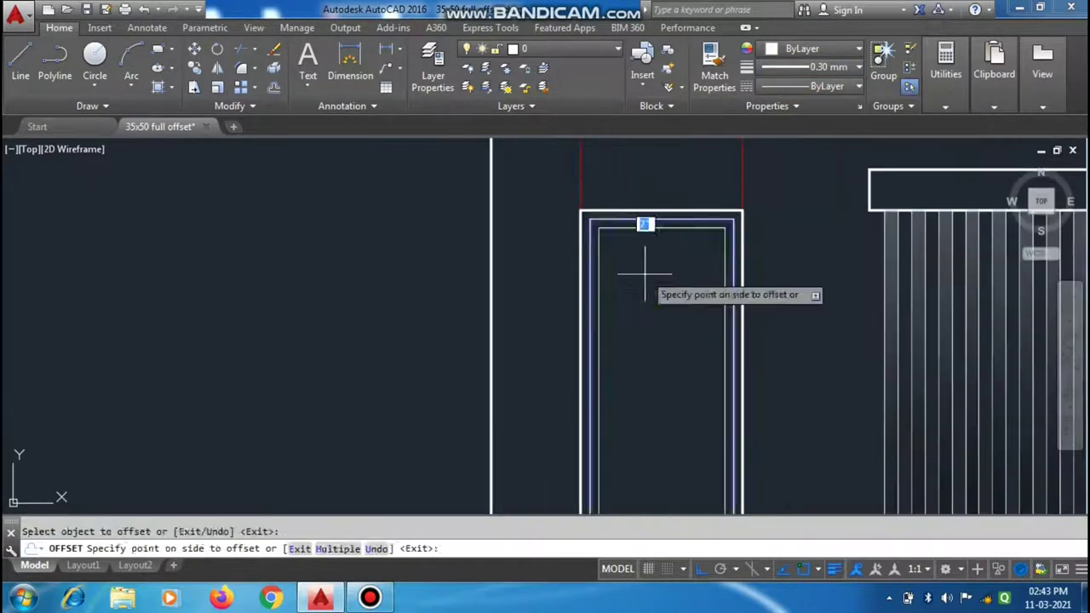
key(Escape)
scroll(645, 274, down, 3)
scroll(652, 239, up, 3)
key(l)
key(Return)
click(669, 174)
scroll(669, 179, down, 3)
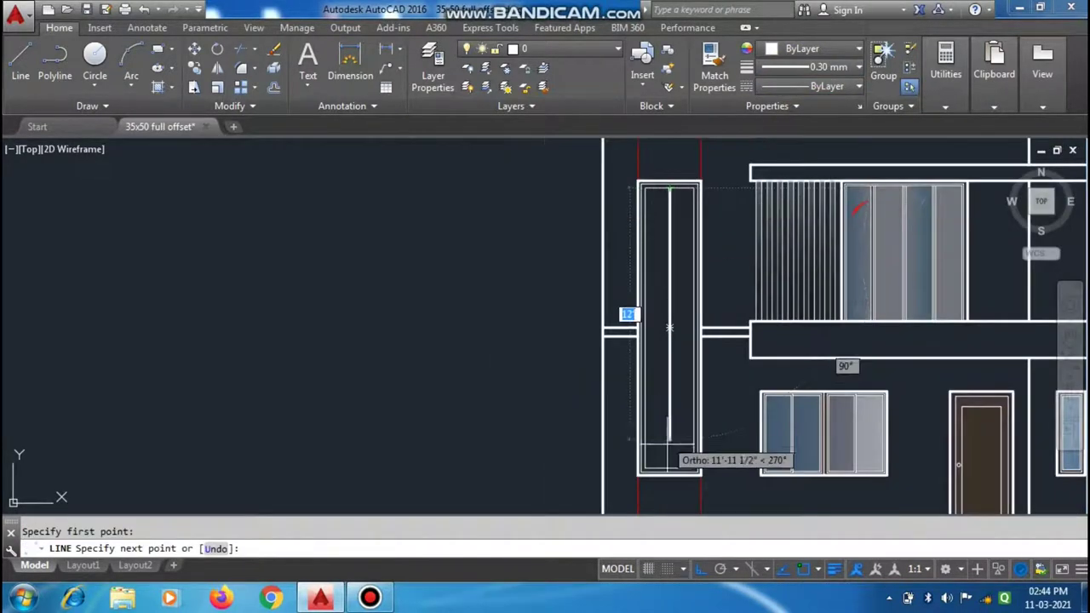
scroll(669, 452, up, 3)
click(674, 453)
key(Escape)
click(805, 91)
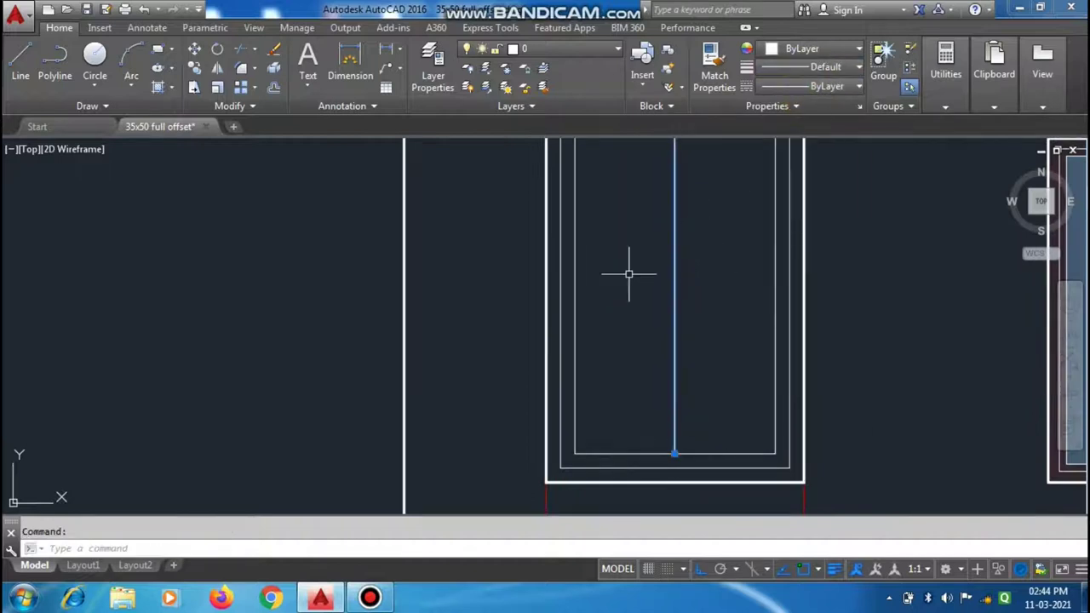
click(859, 66)
click(800, 58)
Step: Measure part of the column with a dimension, then cancel without placing it
scroll(630, 341, down, 3)
scroll(633, 304, up, 2)
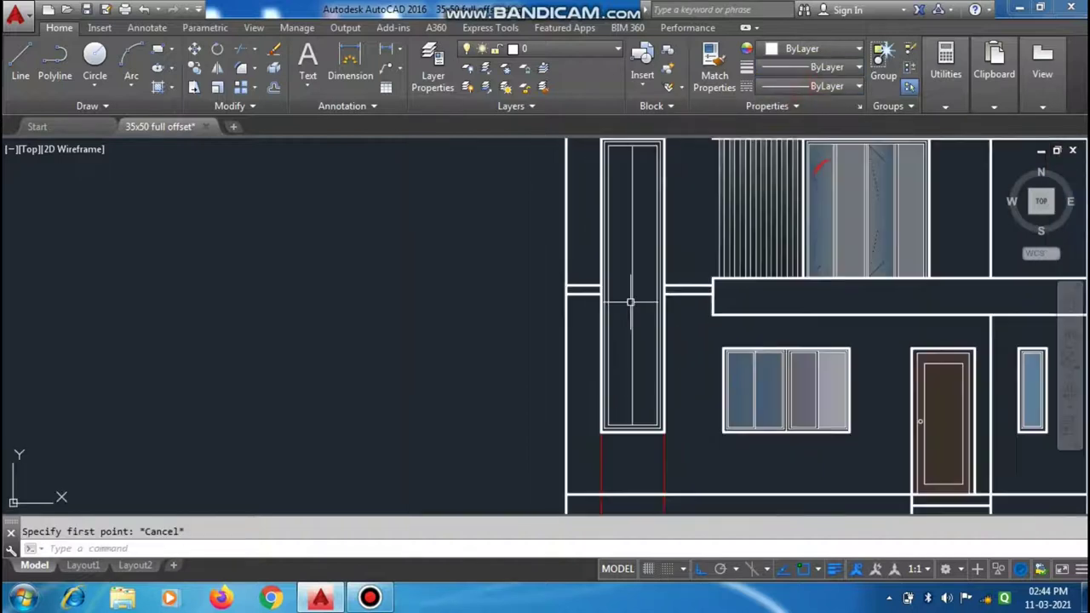
scroll(618, 218, up, 2)
key(Escape)
click(350, 60)
click(589, 180)
scroll(594, 409, down, 3)
scroll(604, 323, up, 3)
click(604, 324)
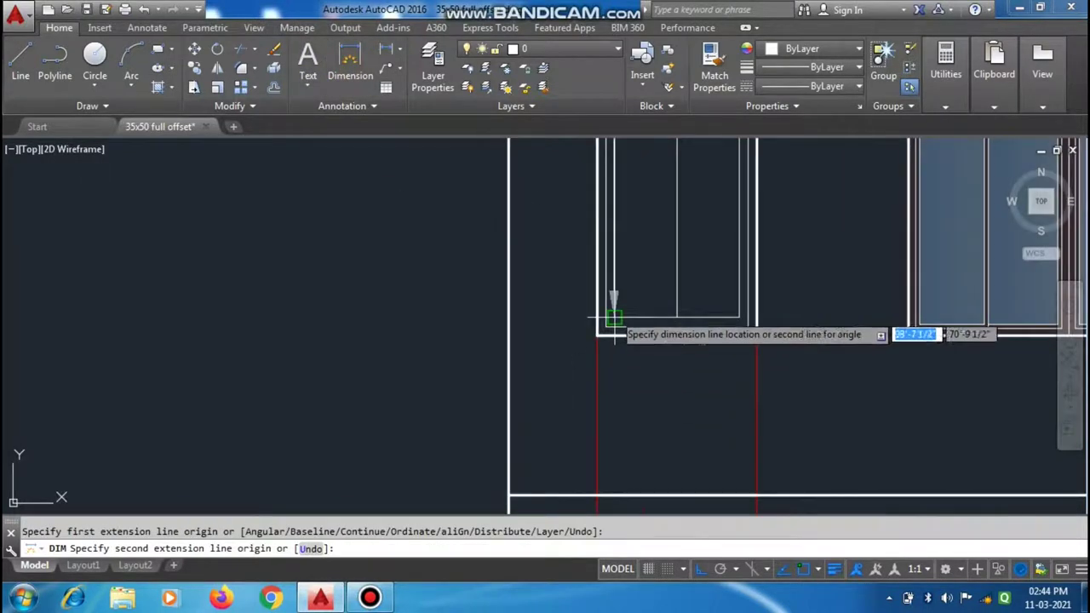
scroll(551, 299, up, 2)
key(Escape)
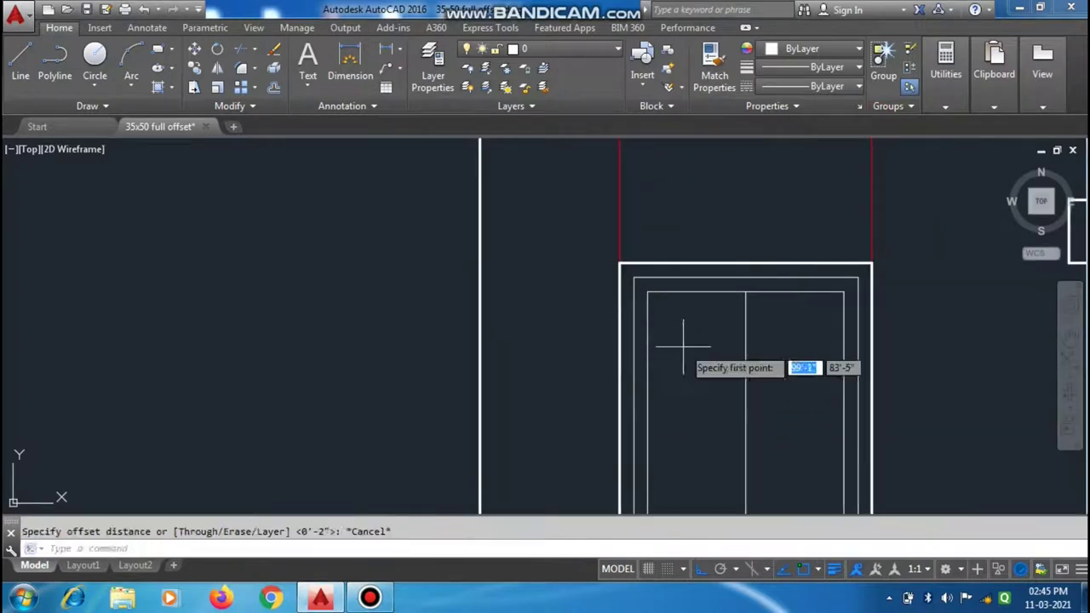
Step: Draw a horizontal line across the inner rectangle's top and offset a first copy downward
click(656, 250)
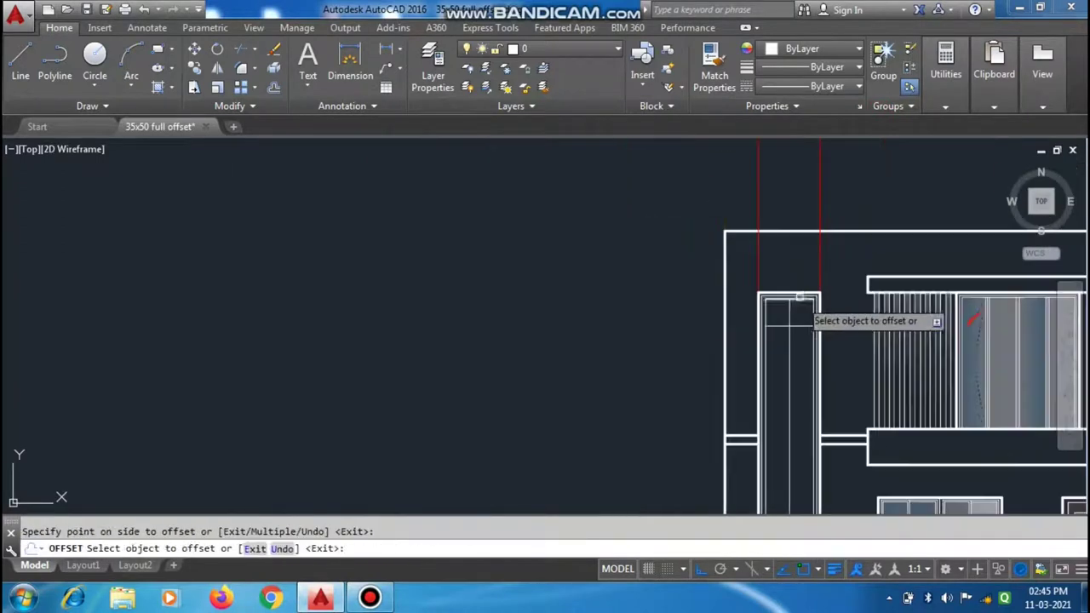
click(804, 364)
click(803, 381)
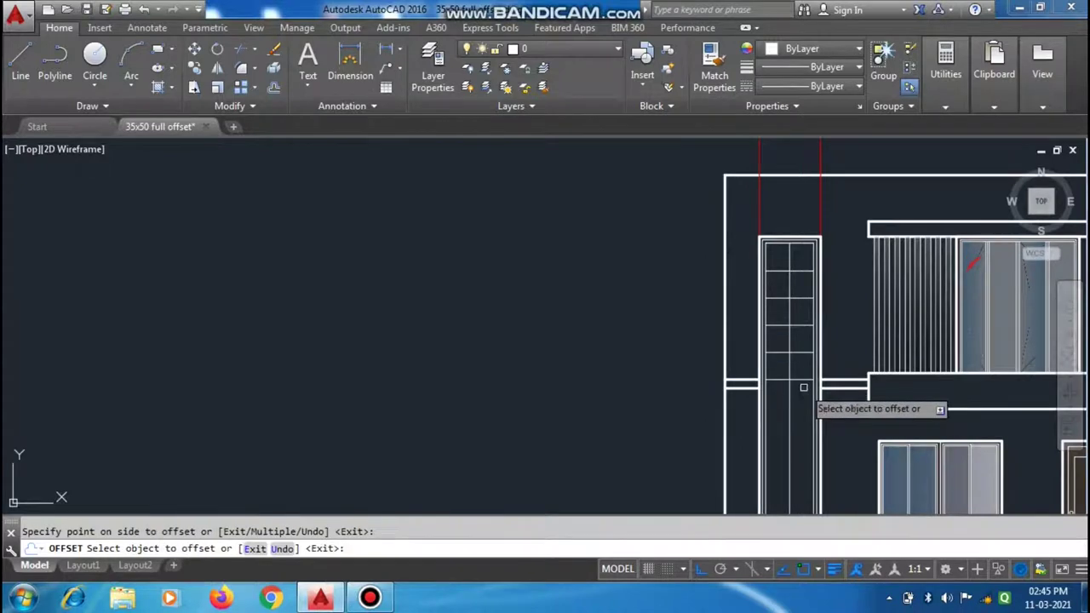
scroll(803, 340, down, 1)
scroll(804, 335, up, 1)
Step: Offset three more evenly spaced pane lines down toward the column's bottom
click(804, 336)
click(804, 358)
click(805, 361)
click(804, 385)
click(804, 388)
click(804, 410)
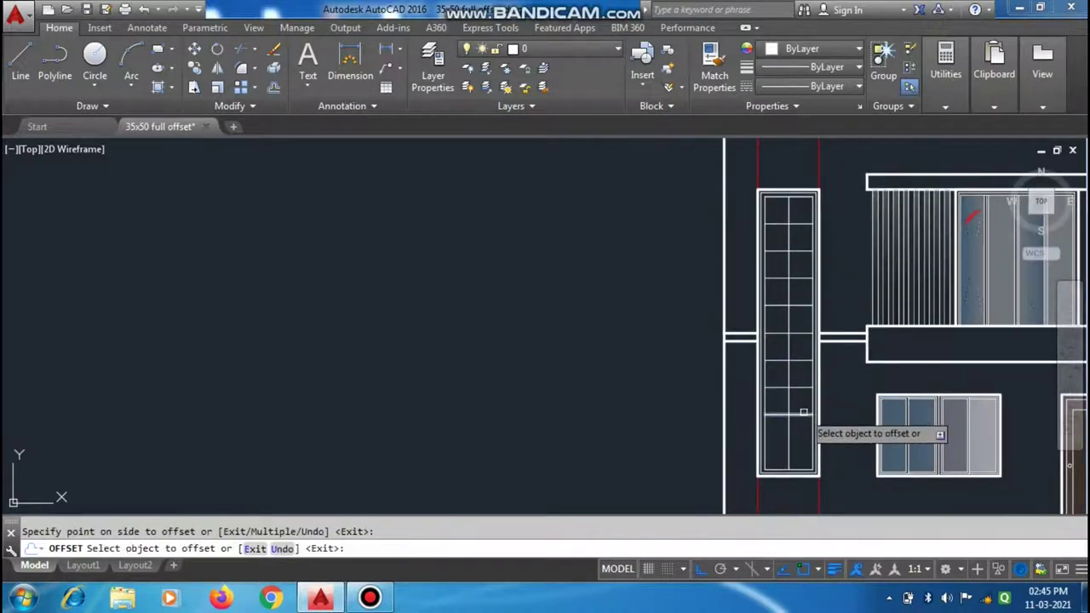
scroll(804, 439, down, 2)
key(Escape)
scroll(707, 375, up, 1)
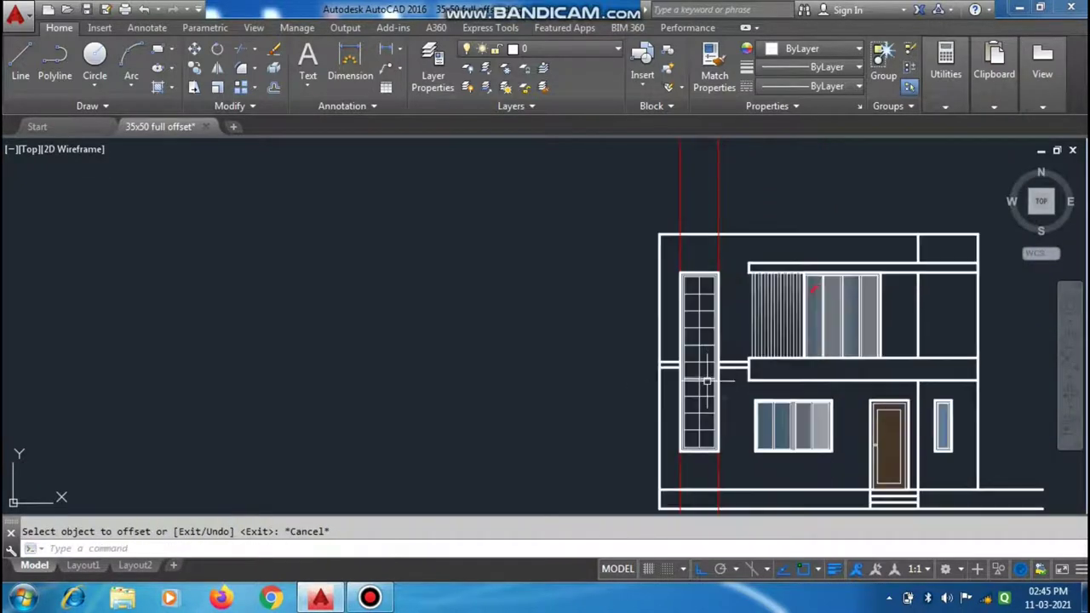
scroll(645, 305, up, 2)
scroll(590, 241, up, 2)
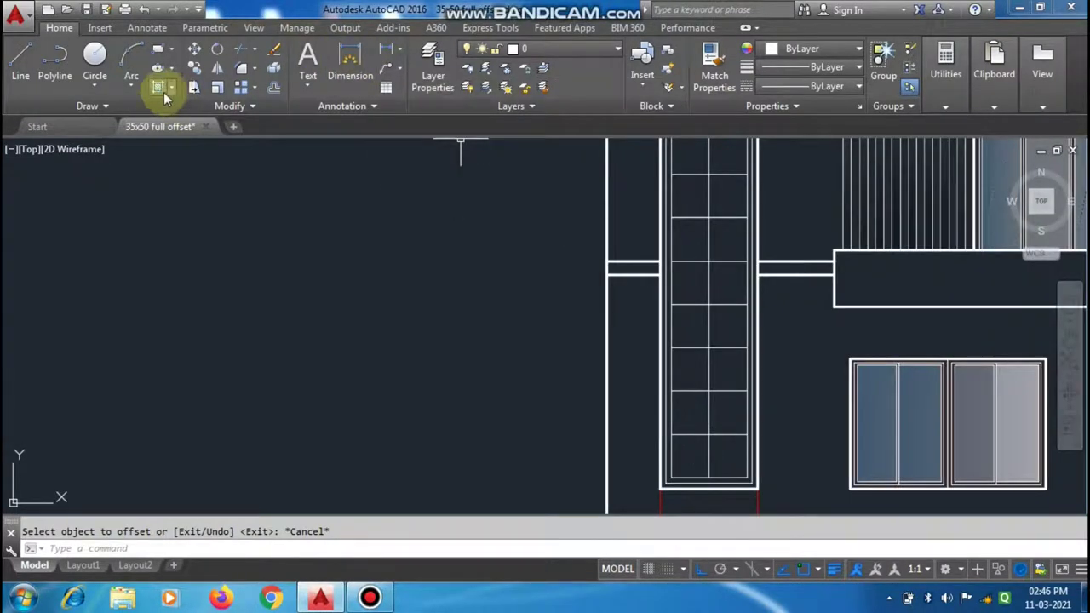
Step: Fill the window panes with a GR_INVCYL gradient hatch
click(158, 88)
click(368, 71)
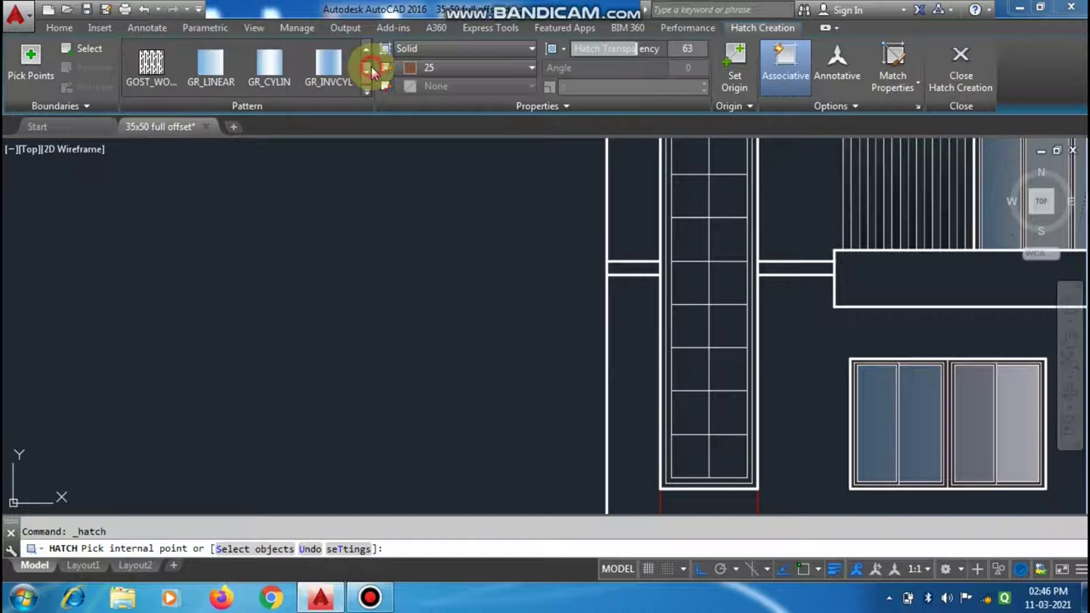
click(328, 66)
scroll(439, 276, down, 4)
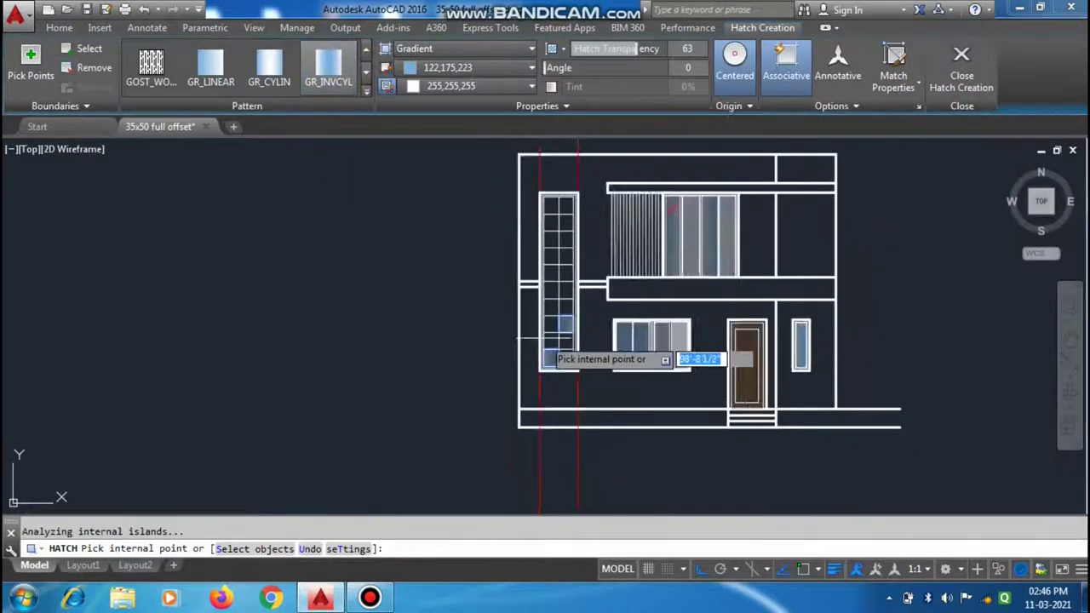
scroll(550, 333, up, 4)
scroll(555, 255, down, 2)
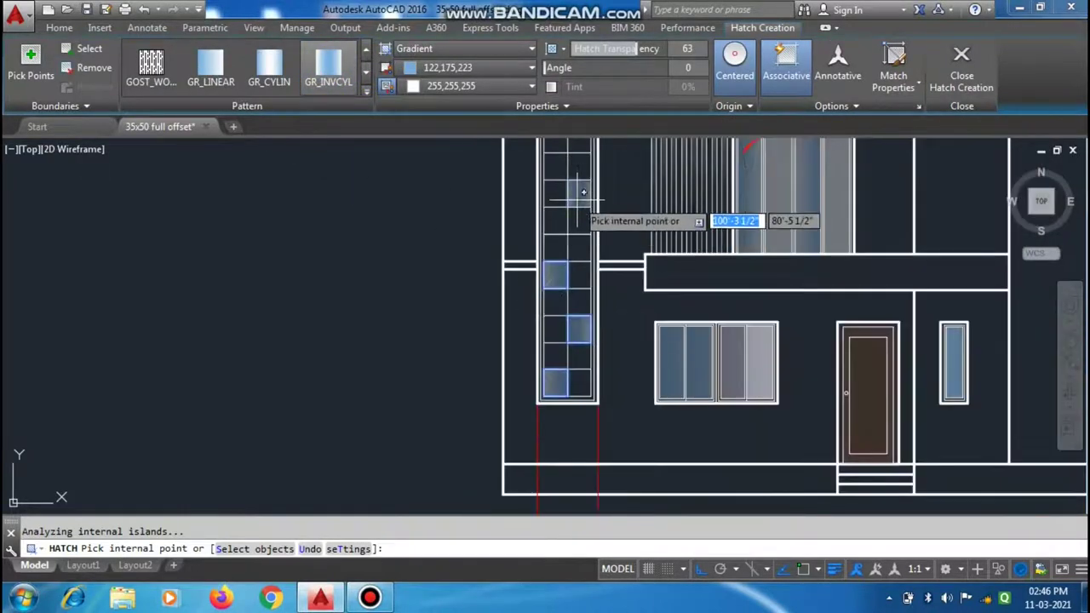
scroll(583, 192, down, 3)
scroll(562, 221, up, 3)
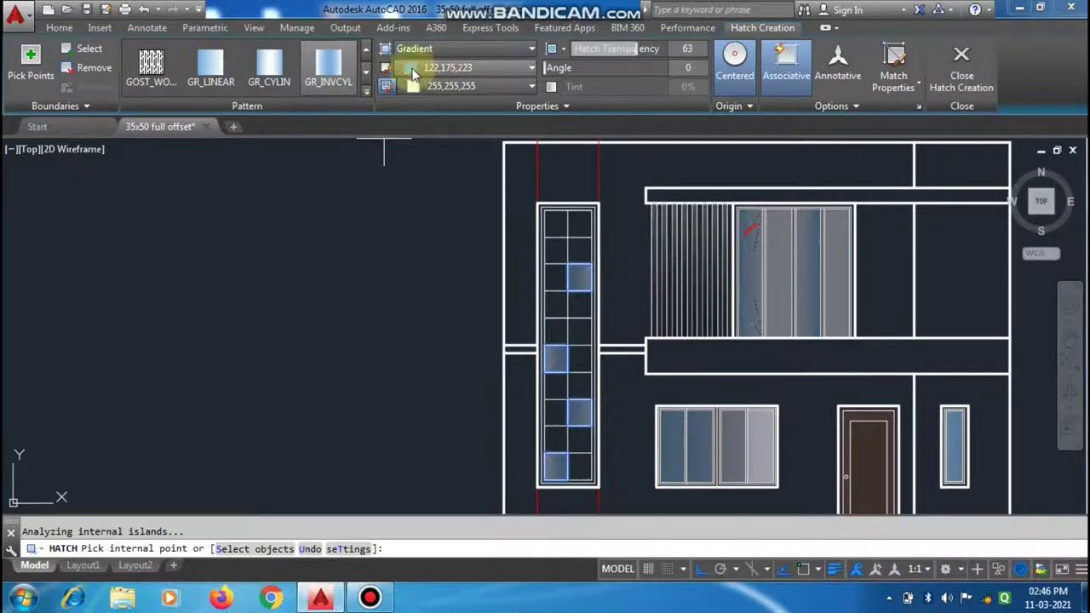
click(962, 68)
Step: Set up a GR_CURVED gradient hatch with a pink 247,171,174 second colour
click(158, 87)
click(367, 68)
click(366, 68)
click(269, 64)
click(477, 67)
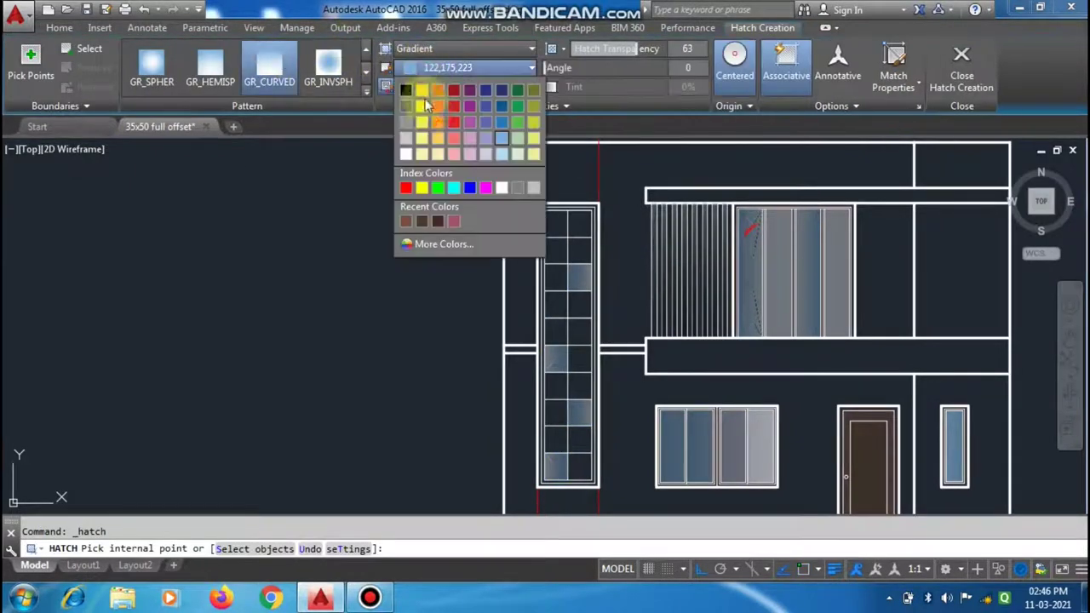
click(477, 86)
click(477, 86)
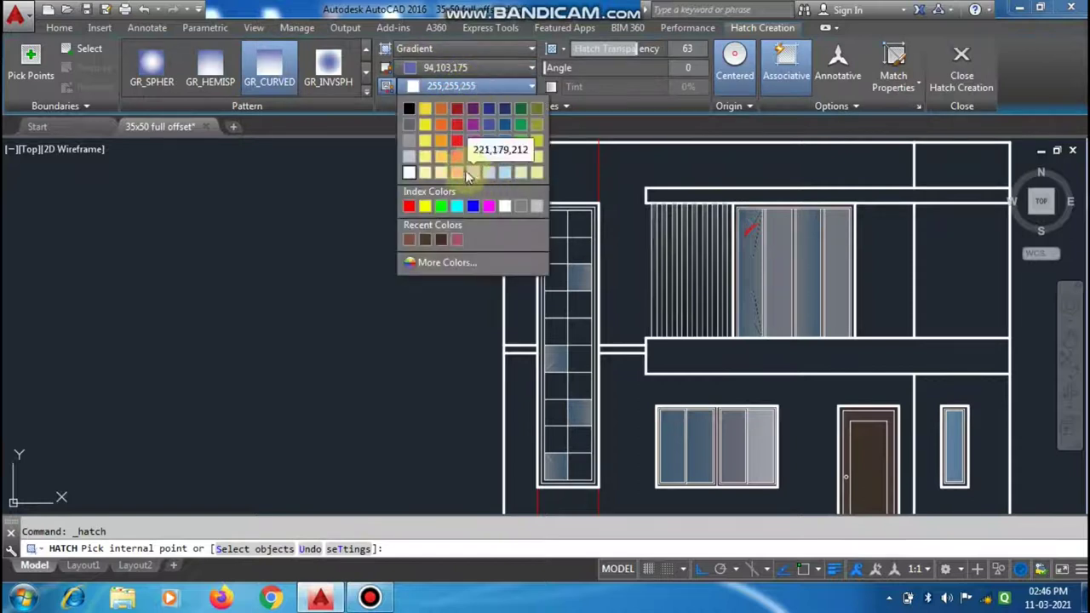
click(464, 162)
click(477, 86)
click(456, 159)
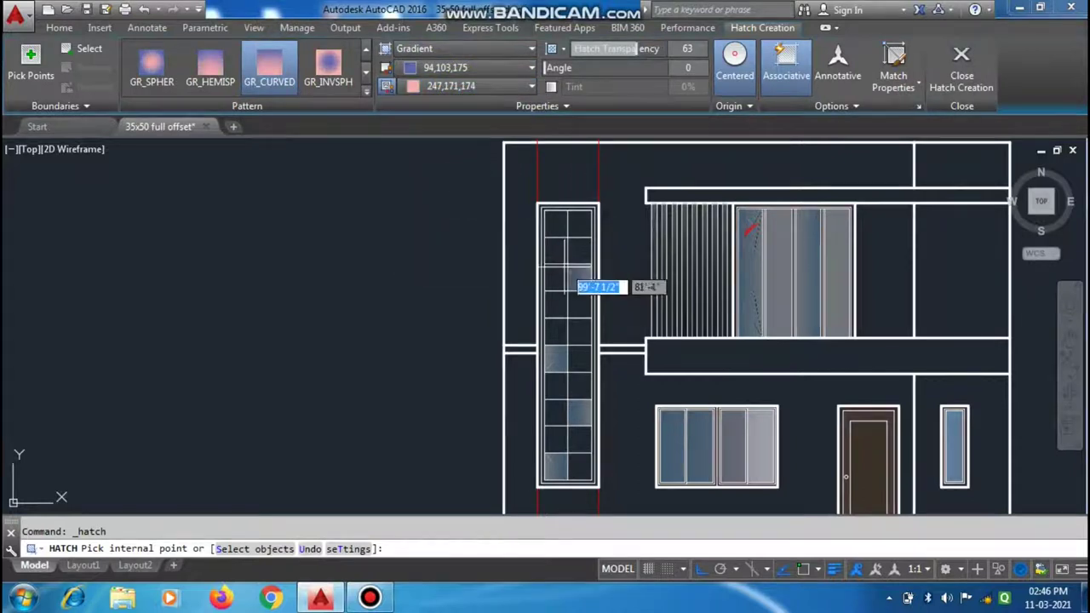
Step: Apply the pink GR_CURVED gradient to four window-column panes
scroll(566, 247, up, 1)
click(555, 240)
scroll(575, 311, down, 1)
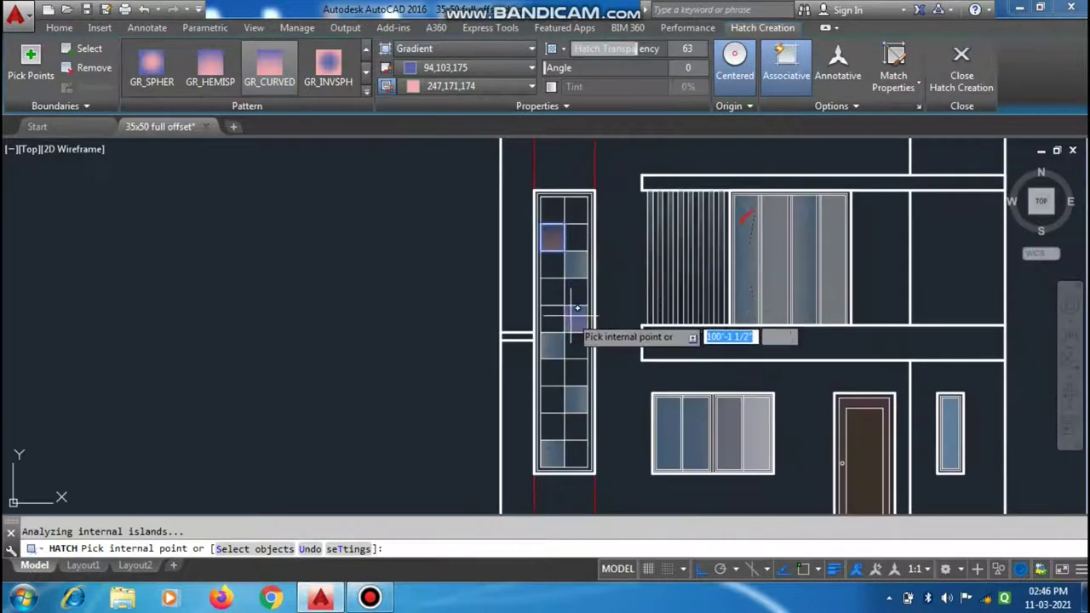
click(575, 320)
click(553, 400)
click(575, 452)
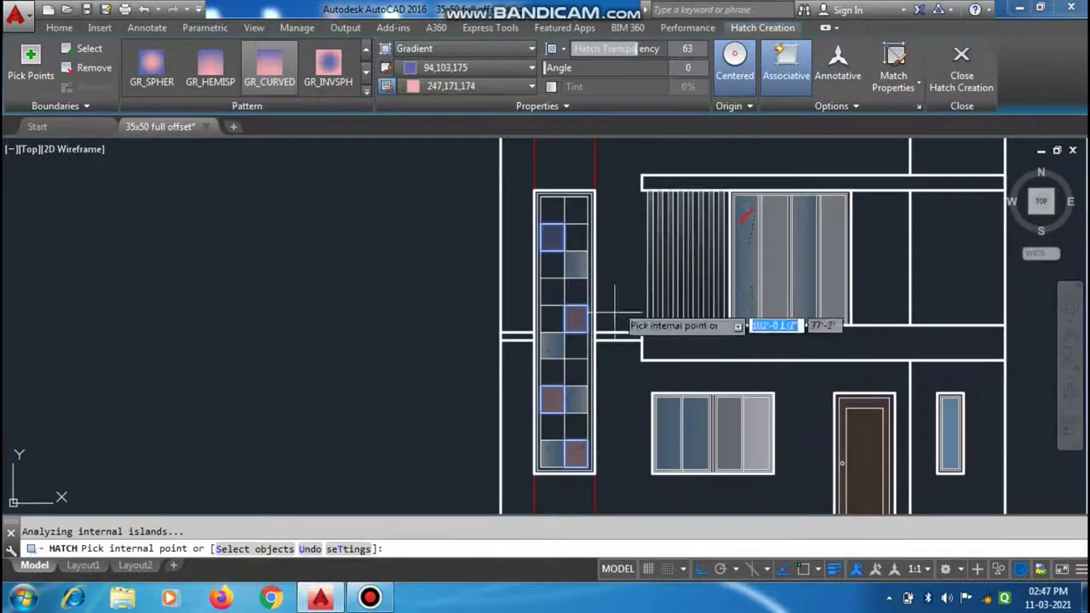
click(961, 64)
scroll(658, 253, down, 1)
scroll(607, 303, up, 1)
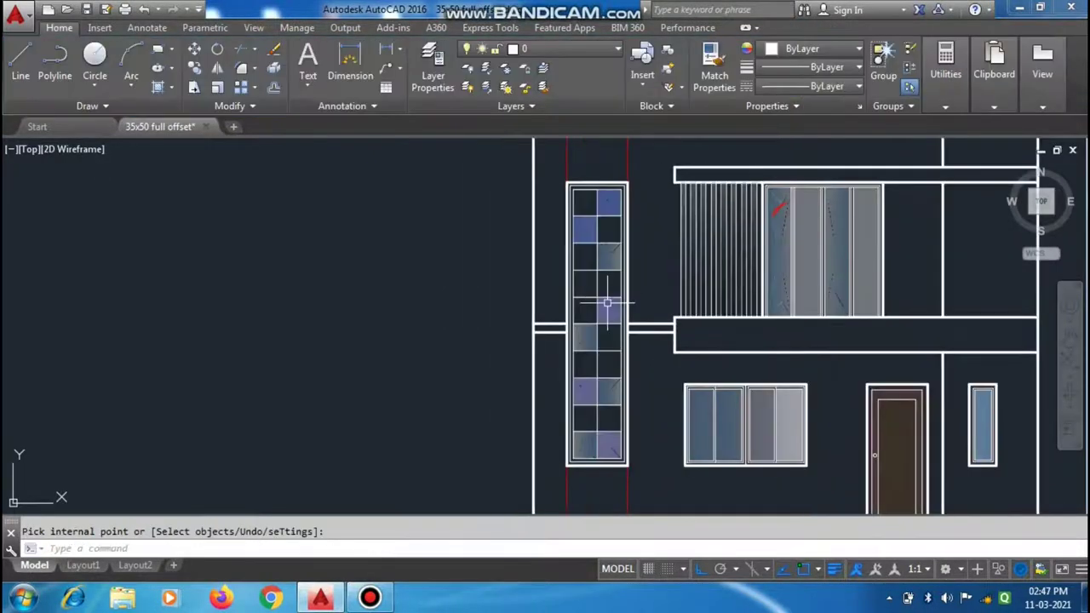
Step: Set up a GR_INVSPH gradient with colours 41,49,137 and 173,221,247
click(159, 97)
click(368, 75)
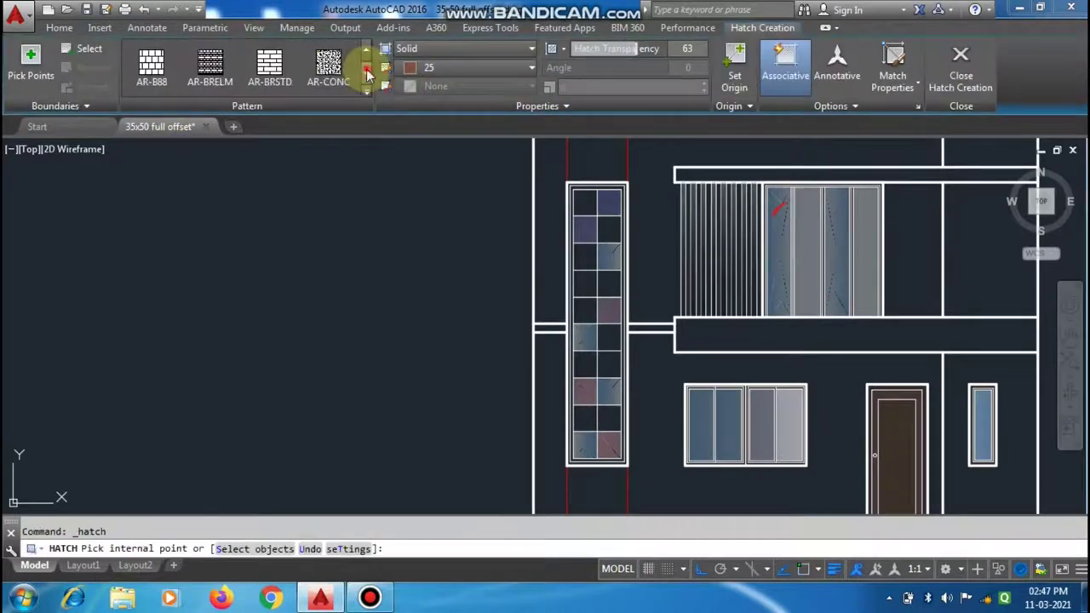
click(328, 63)
click(477, 68)
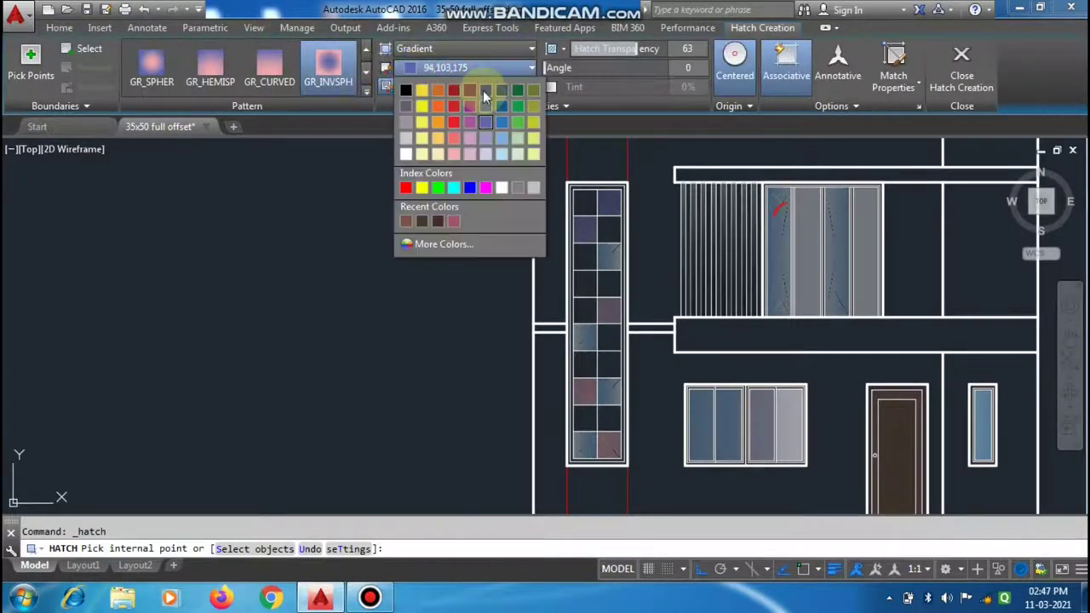
click(485, 91)
click(477, 86)
click(504, 176)
Step: Fill the remaining window-column panes with the blue GR_INVSPH gradient
scroll(617, 237, up, 1)
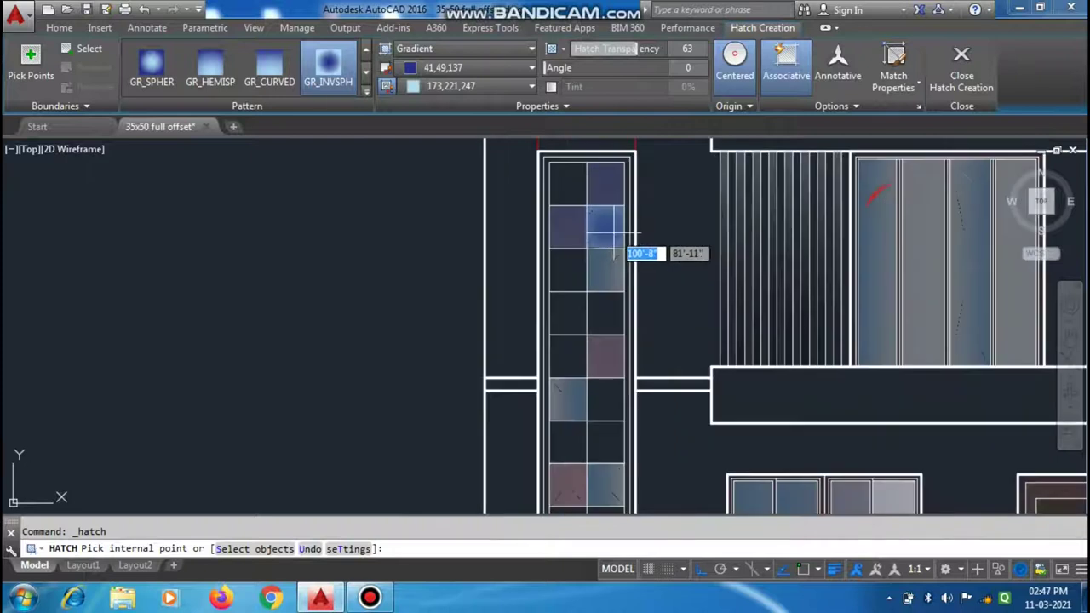
click(368, 75)
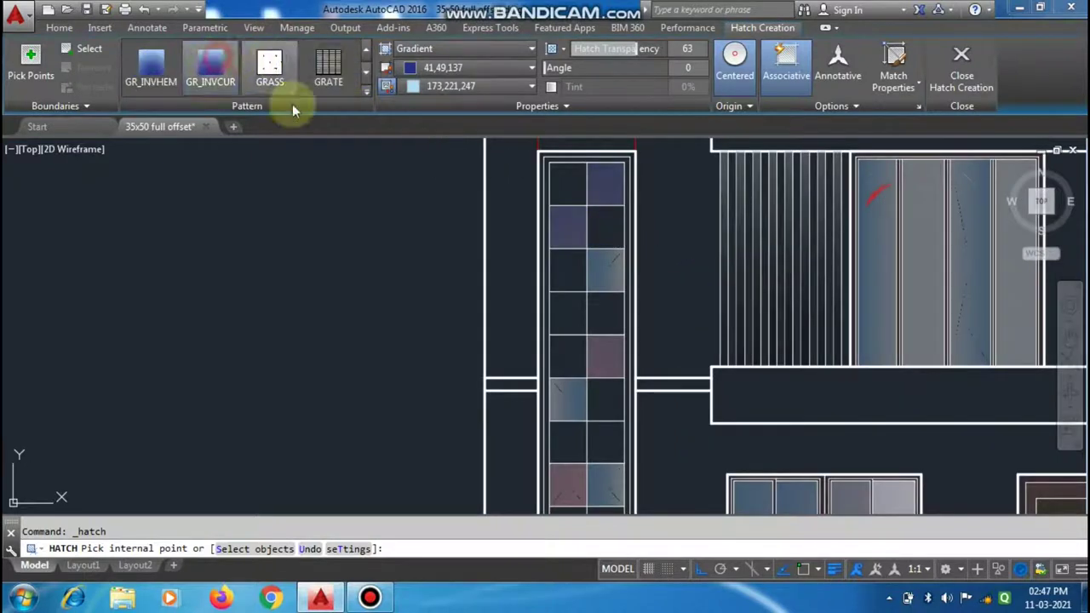
click(605, 226)
click(366, 50)
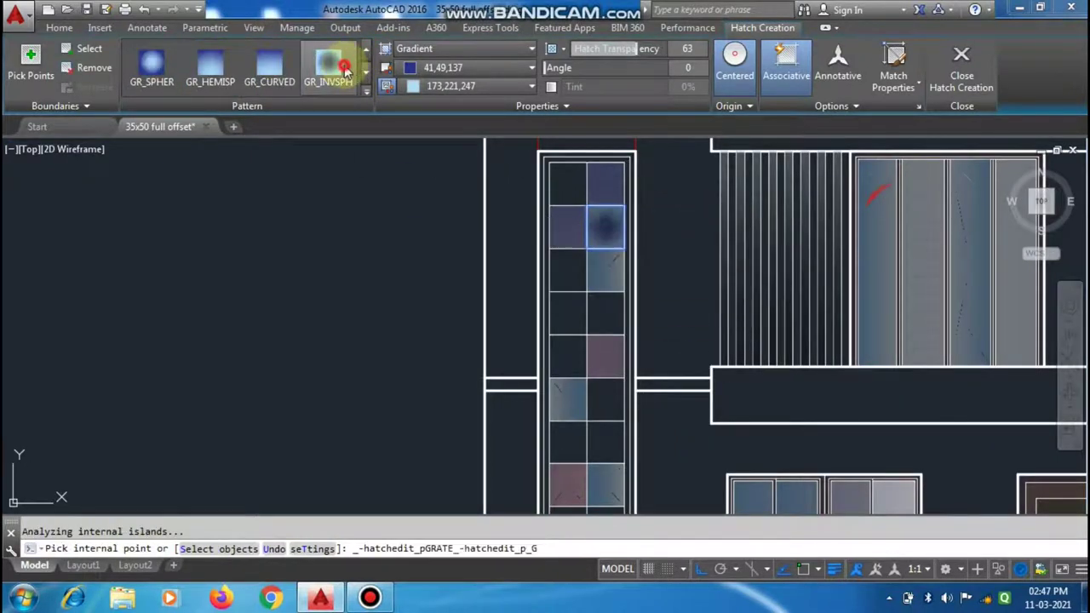
click(345, 69)
right_click(564, 205)
click(555, 311)
scroll(555, 312, down, 2)
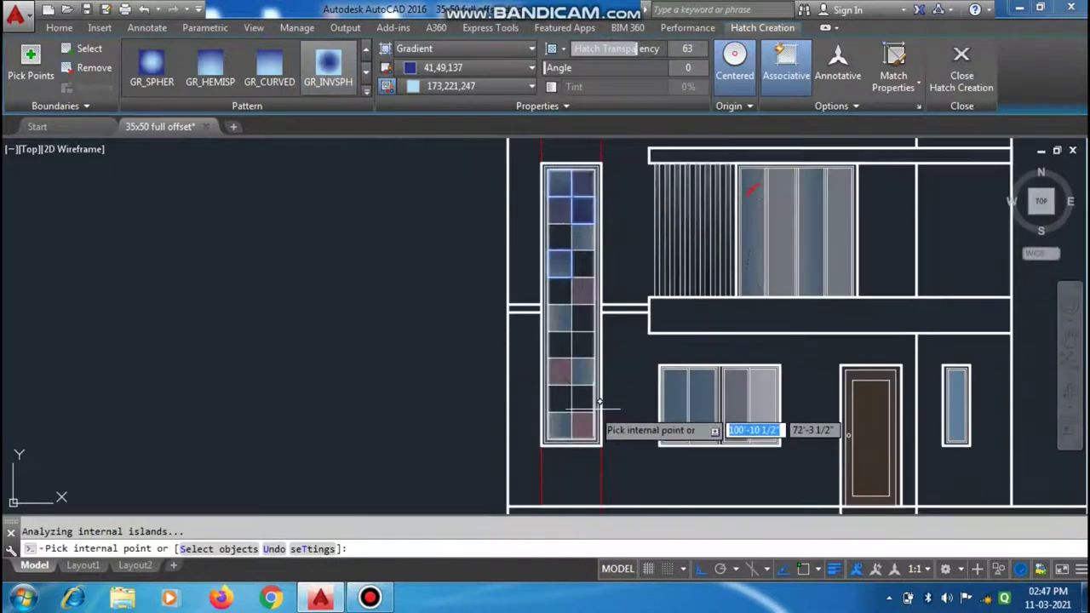
scroll(597, 396, up, 2)
scroll(567, 383, down, 2)
scroll(554, 281, up, 1)
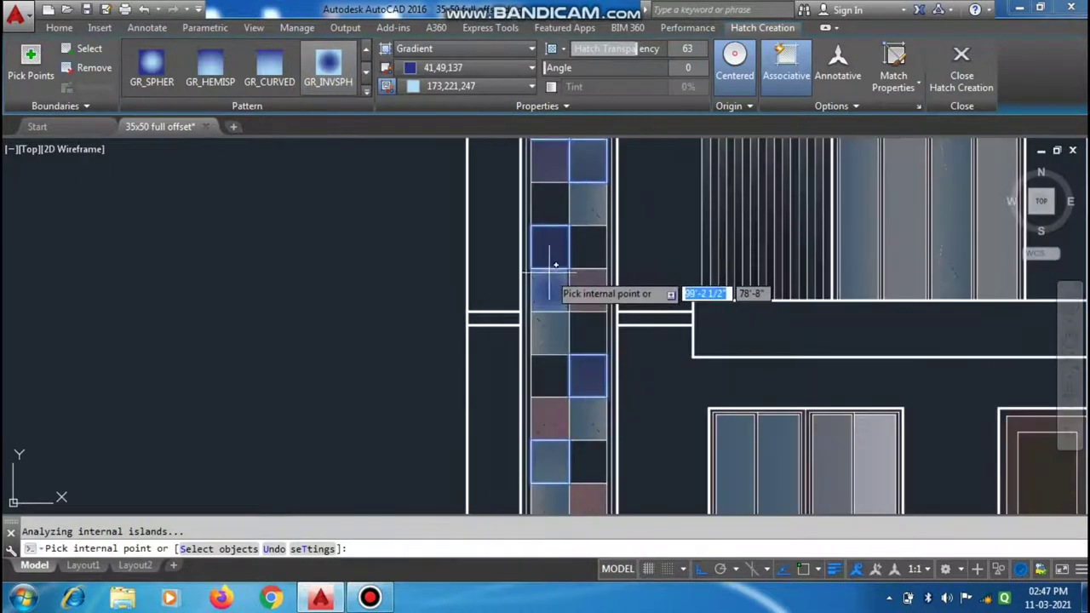
scroll(554, 265, down, 3)
click(958, 64)
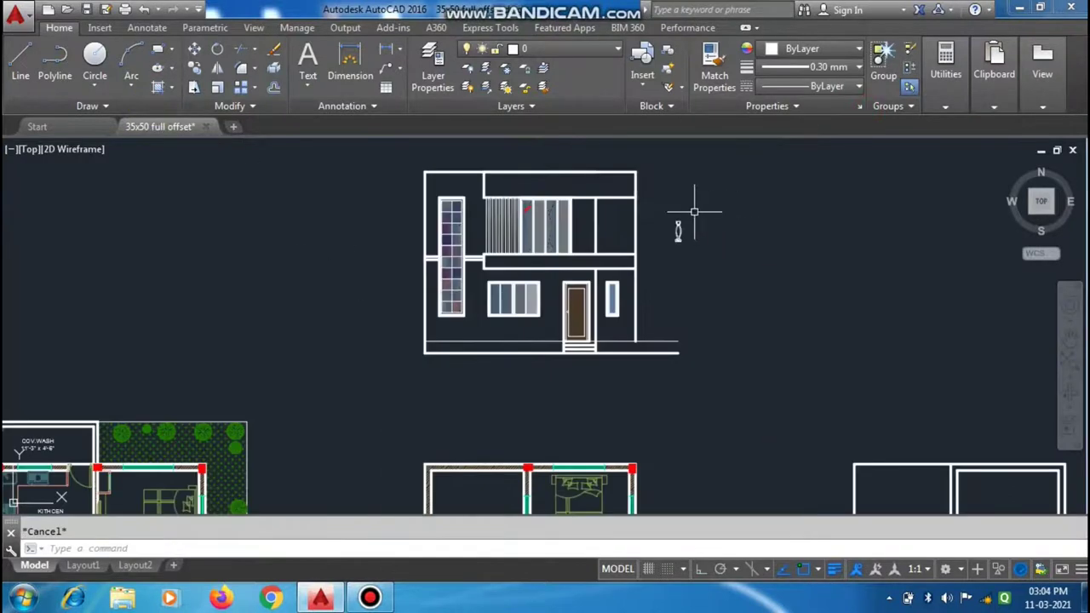
Step: Window-select the vase-shaped baluster beside the elevation and start MOVE with M
scroll(676, 211, up, 4)
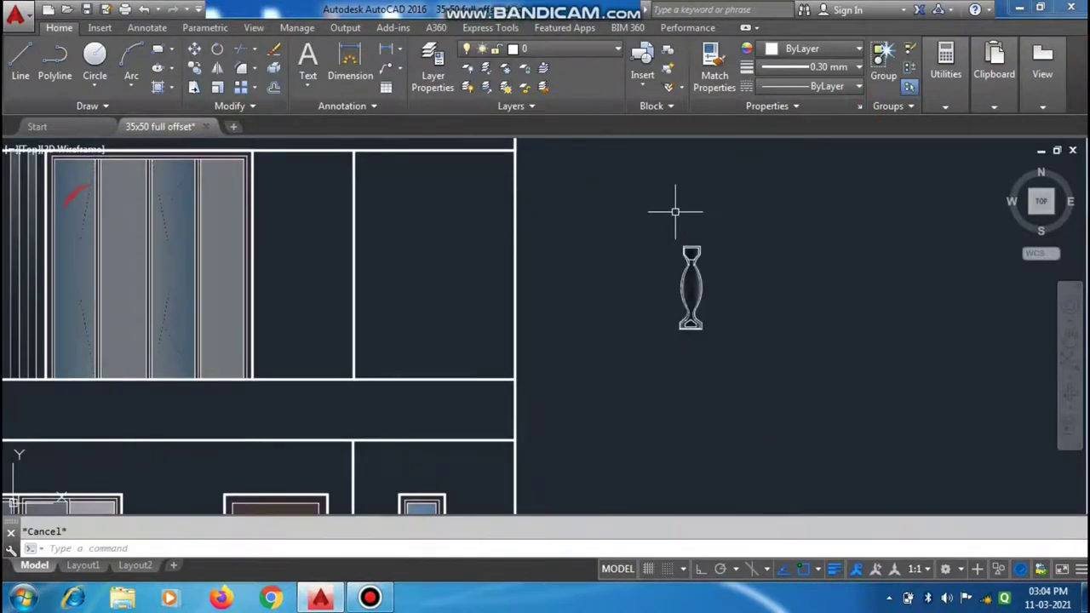
click(713, 221)
click(674, 355)
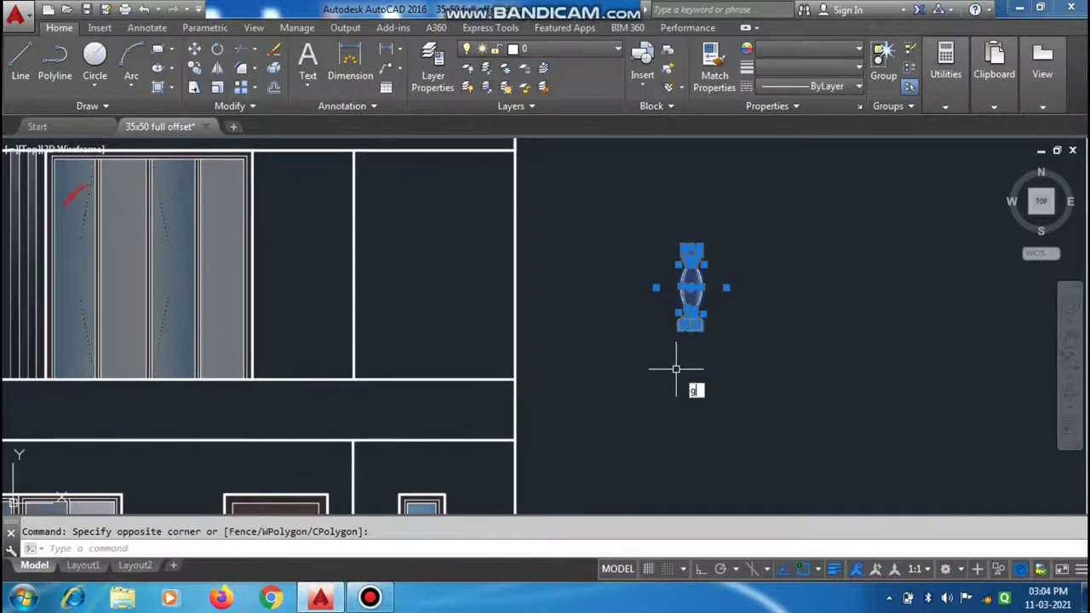
click(772, 259)
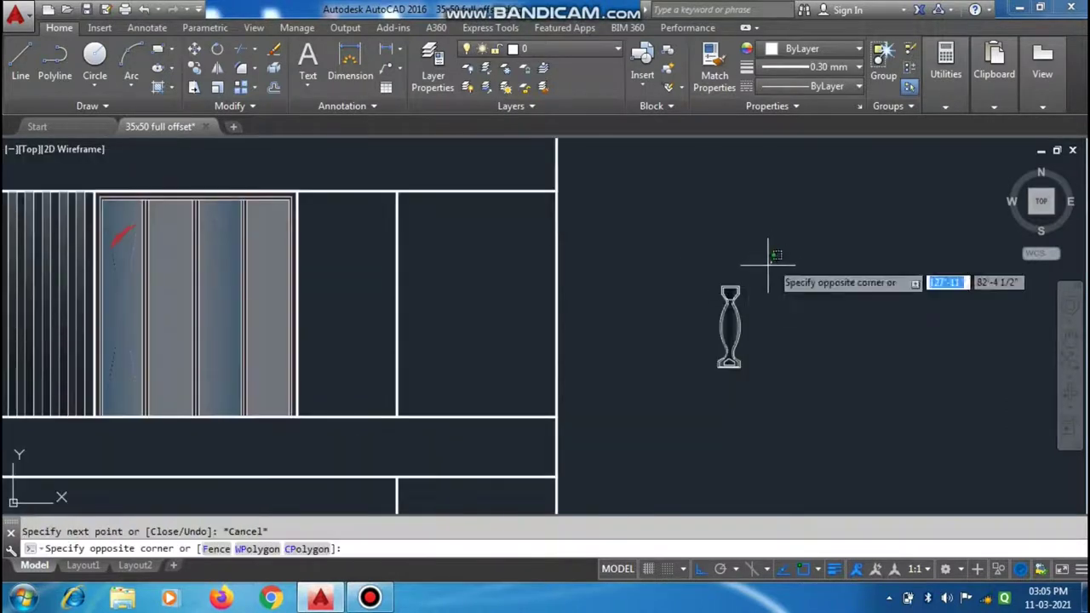
click(675, 415)
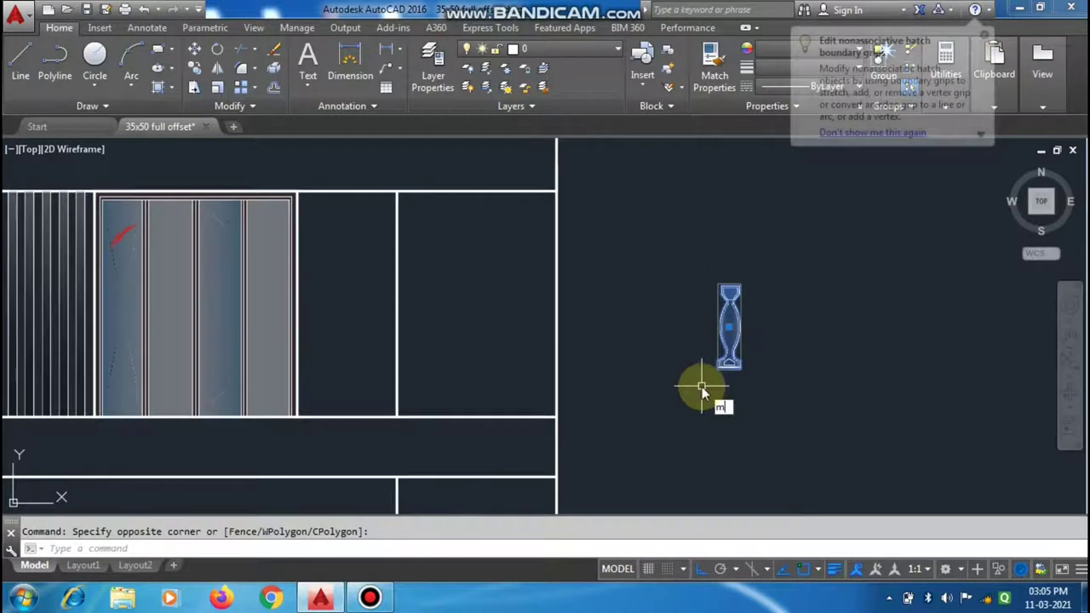
text(m)
key(Return)
Step: Cancel the move and start copying the baluster from its base point
key(Escape)
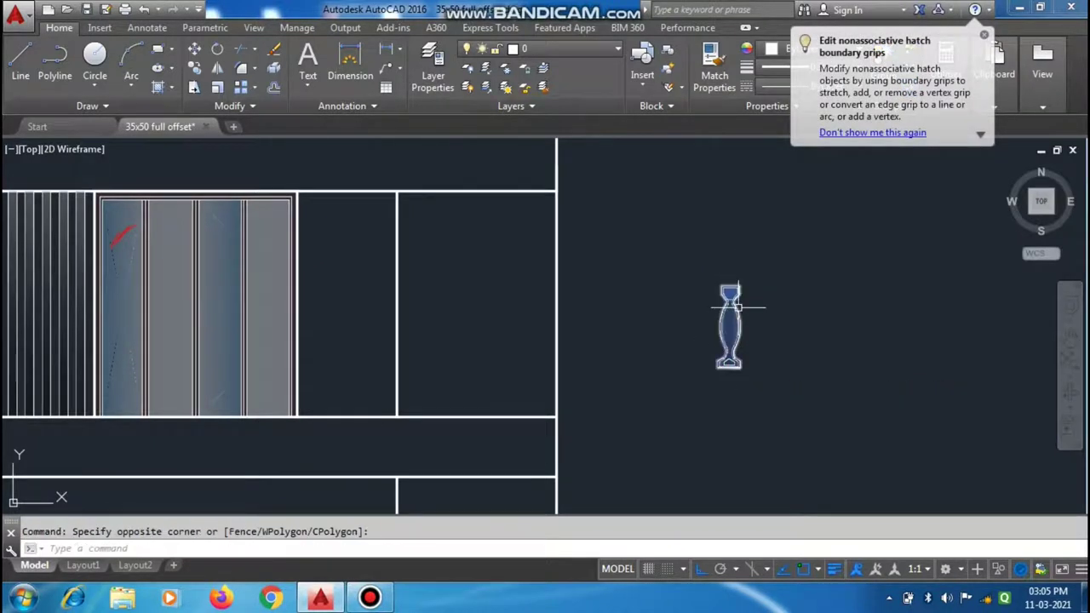
text(co)
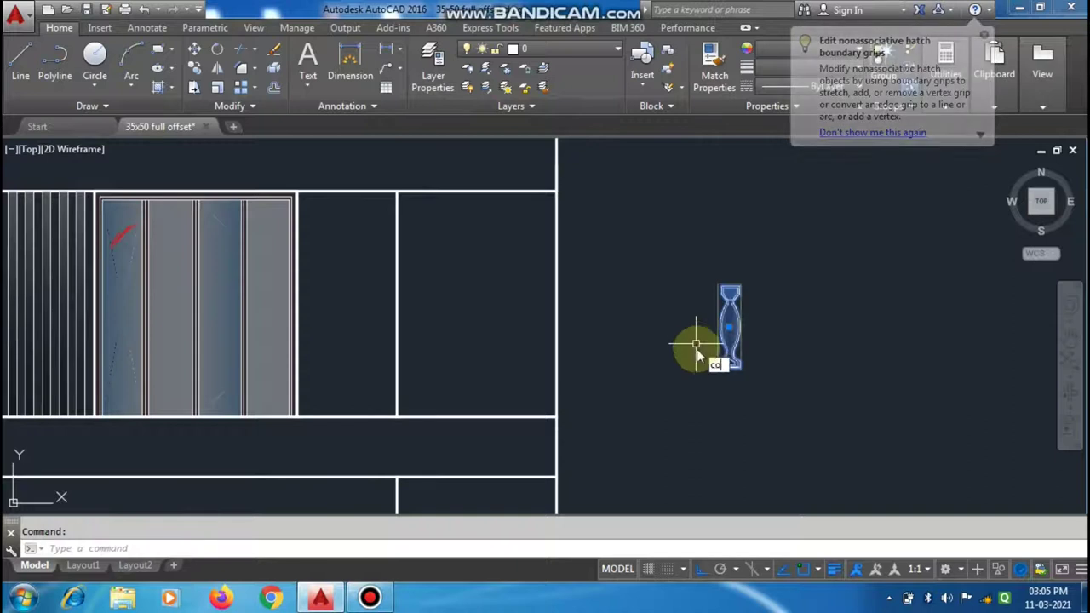
key(Return)
scroll(707, 371, up, 4)
click(722, 368)
scroll(730, 362, down, 4)
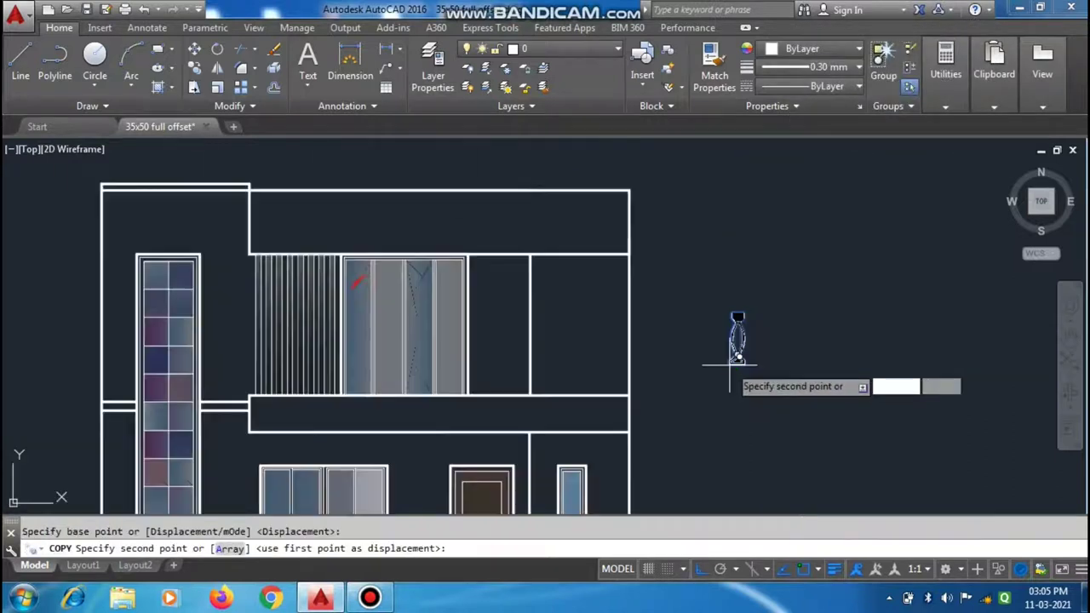
scroll(597, 298, down, 4)
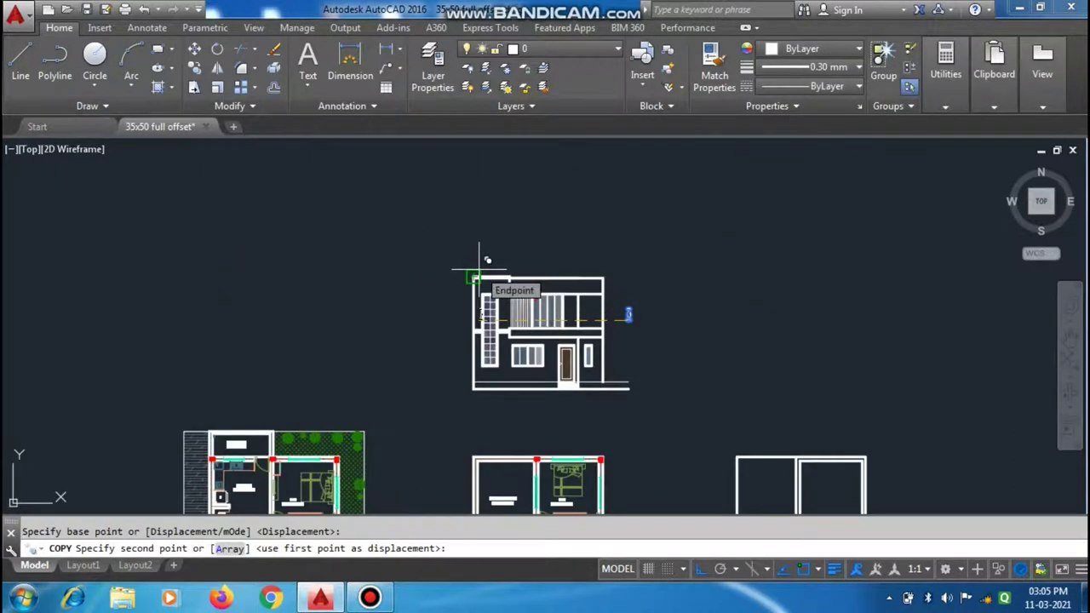
scroll(475, 275, up, 5)
scroll(465, 270, up, 2)
scroll(470, 287, up, 2)
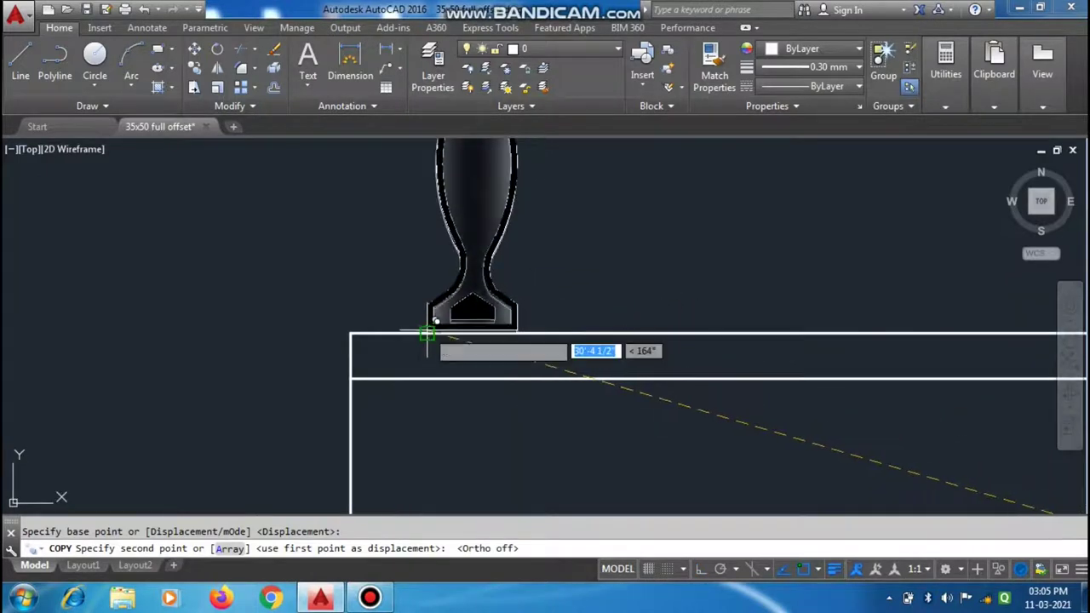
Step: Place five evenly spaced baluster copies in a row along the left parapet top
click(431, 324)
scroll(430, 324, down, 3)
click(509, 324)
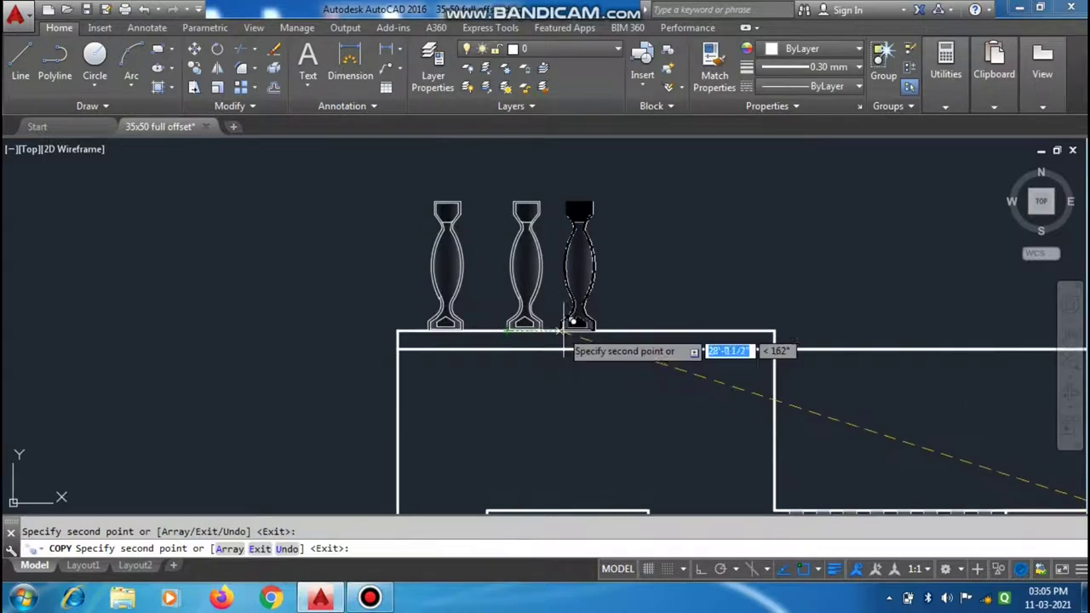
click(588, 327)
click(662, 327)
click(728, 327)
scroll(706, 315, down, 4)
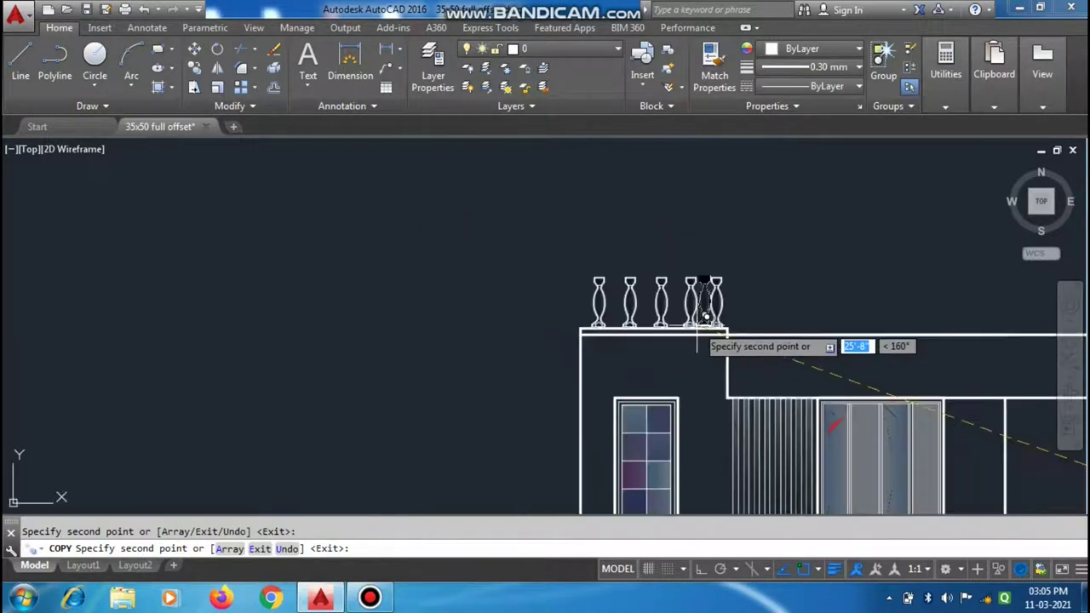
scroll(703, 311, down, 2)
key(Escape)
scroll(593, 239, down, 2)
scroll(593, 240, down, 1)
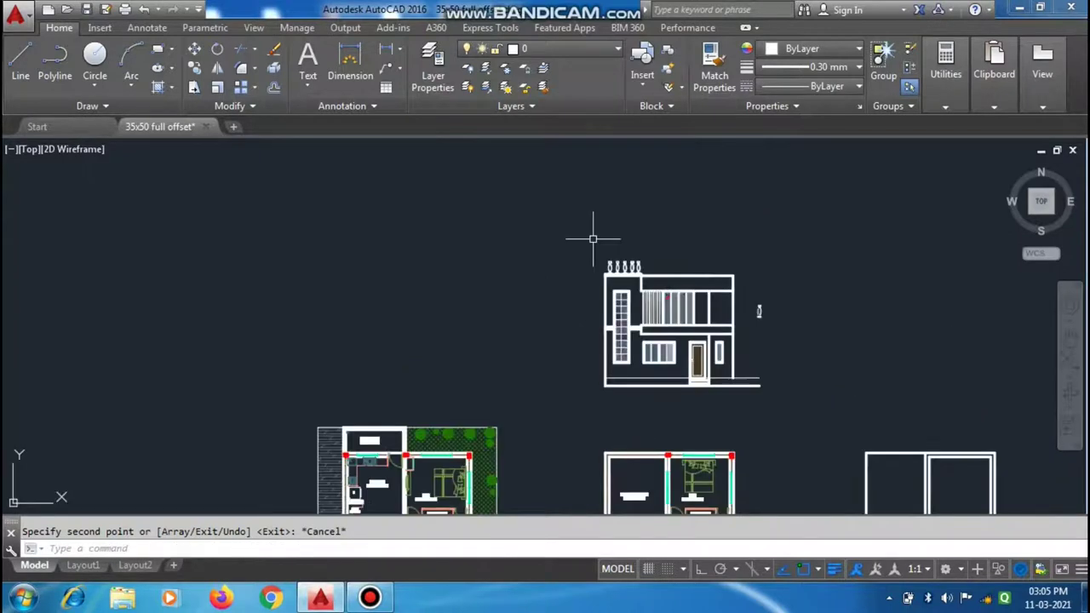
scroll(611, 267, up, 2)
scroll(605, 245, up, 5)
scroll(588, 272, up, 3)
scroll(529, 319, down, 2)
scroll(527, 309, down, 2)
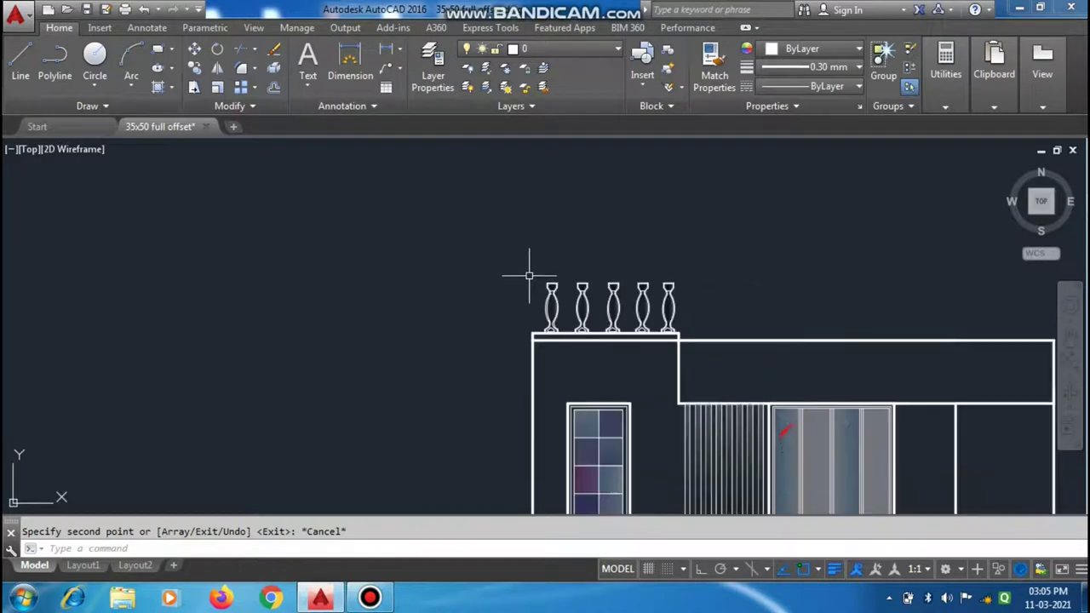
scroll(522, 297, up, 2)
Step: Draw a 3-foot vertical line from the parapet corner with Ortho on, then undo it
text(l)
key(Return)
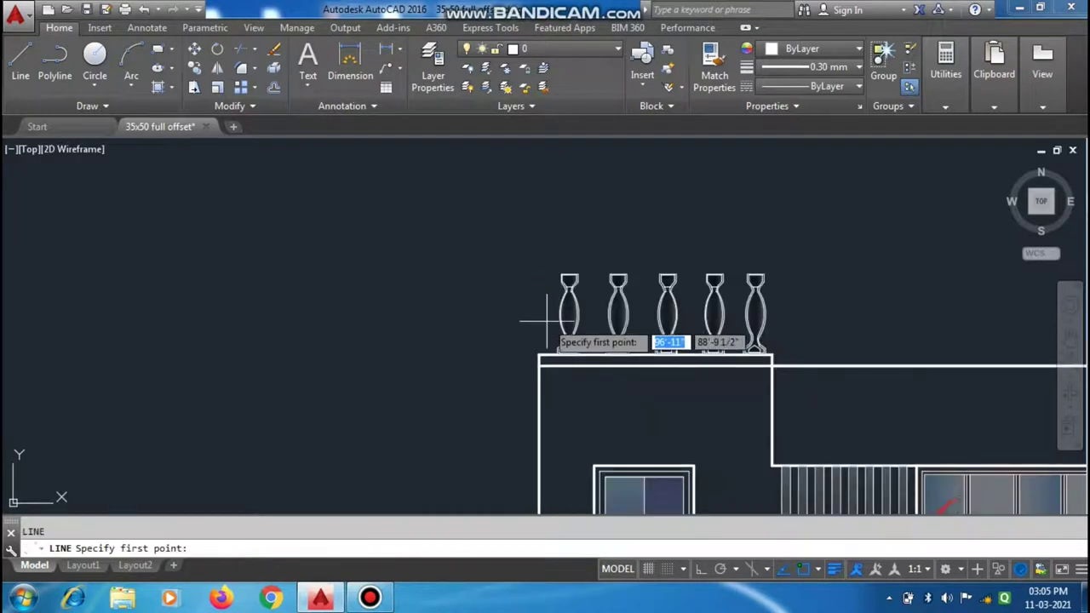
scroll(537, 345, up, 2)
click(525, 373)
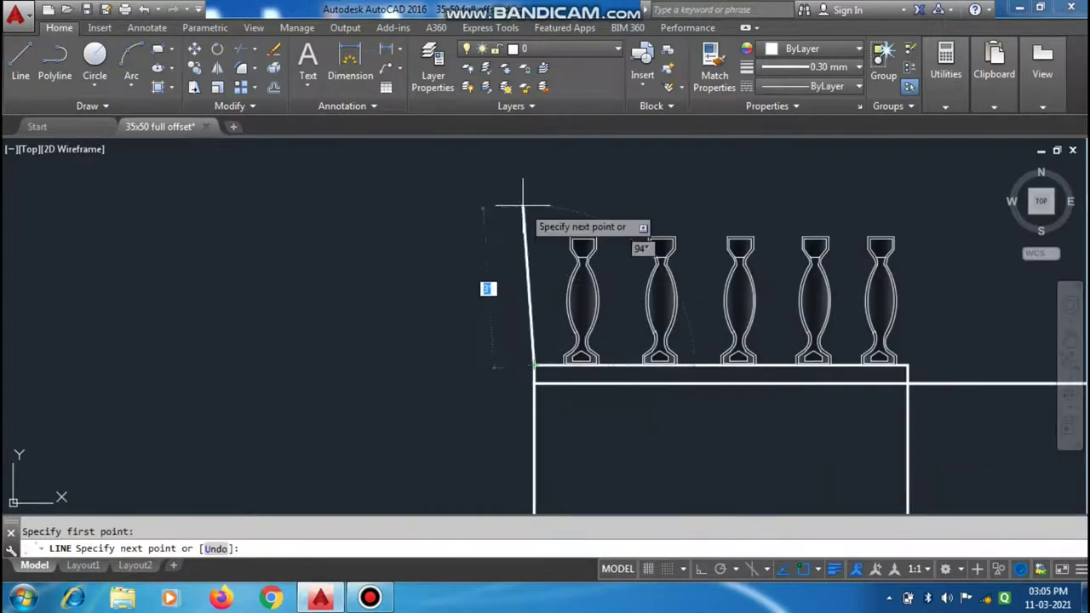
scroll(523, 304, down, 2)
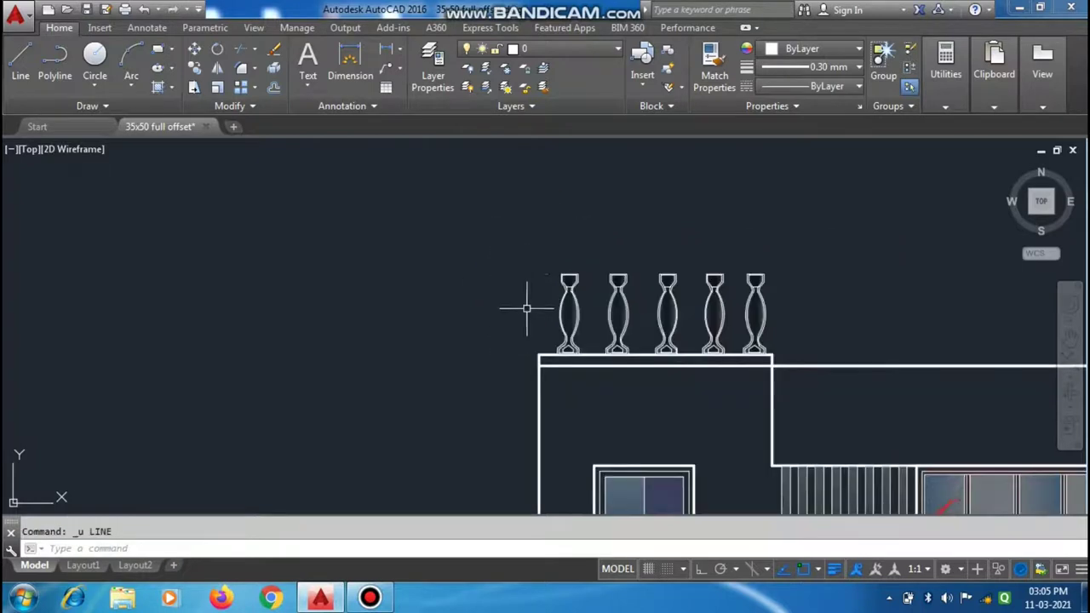
scroll(621, 189, up, 2)
key(F8)
text(3')
key(Return)
scroll(630, 183, up, 1)
scroll(631, 186, up, 1)
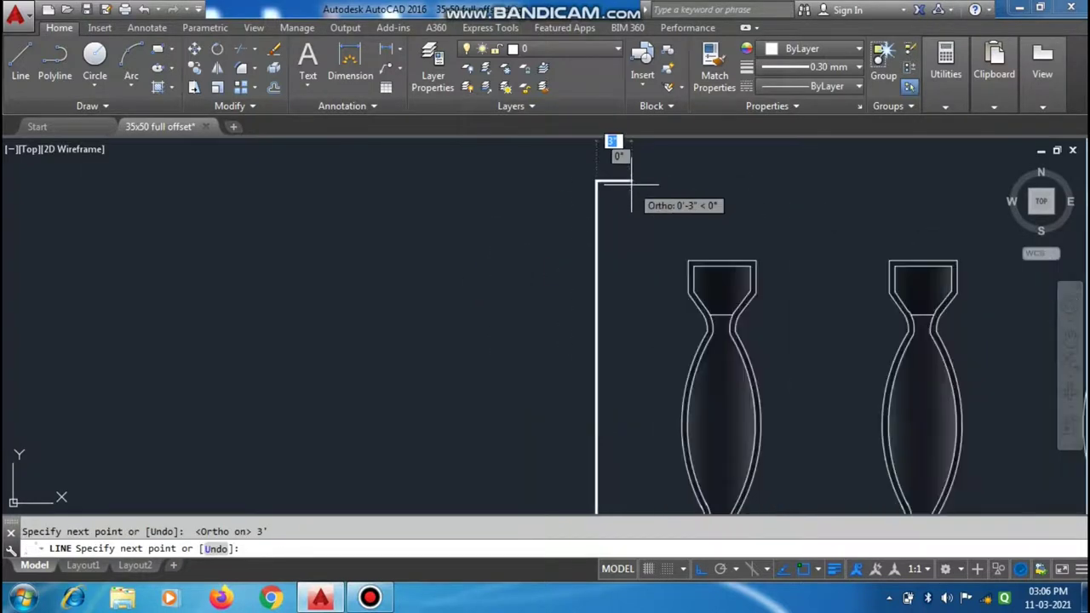
text(u)
key(Return)
scroll(596, 316, down, 2)
Step: Draw a 2'8" vertical line and a 6-inch horizontal line from the parapet corner
click(613, 347)
text(2)
key(Return)
key(F8)
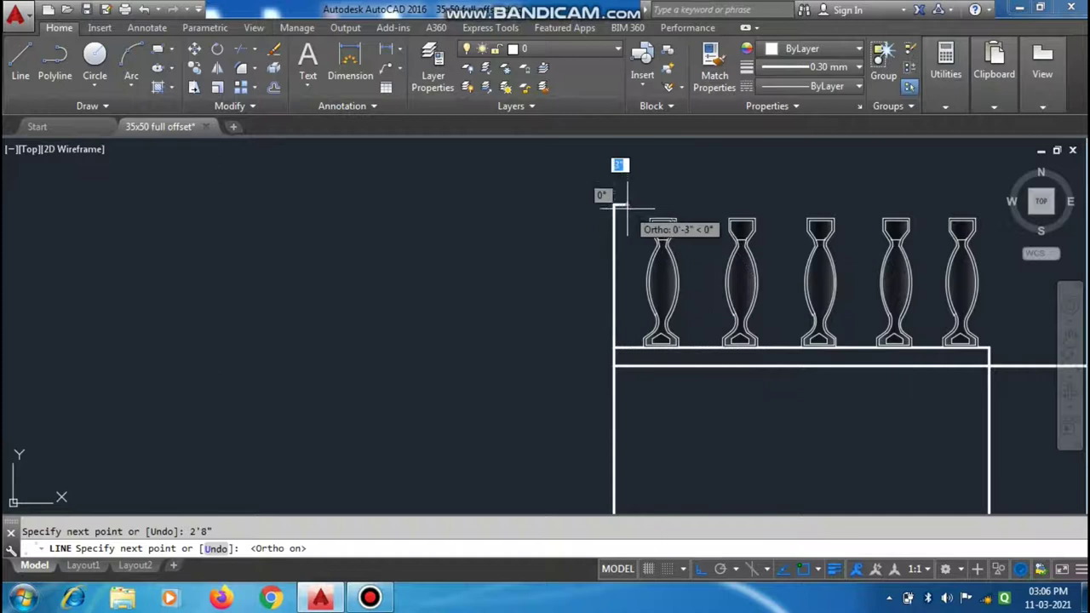
key(Return)
scroll(657, 365, up, 3)
scroll(954, 389, down, 5)
key(Escape)
key(space)
Step: Select the whole baluster railing and copy it onto the right balcony's parapet
click(519, 250)
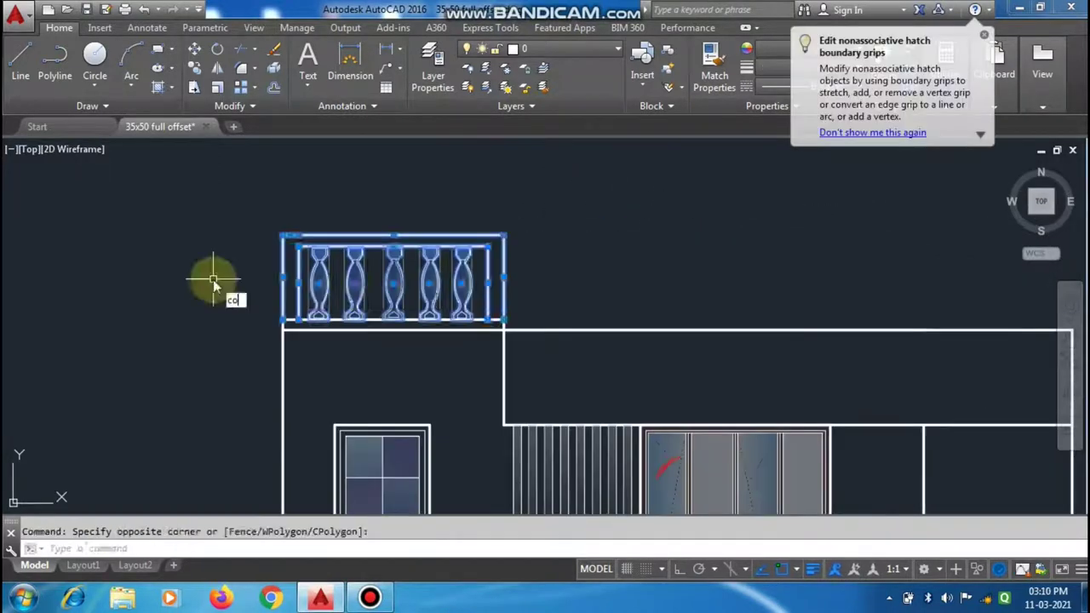
click(213, 280)
text(co)
key(Return)
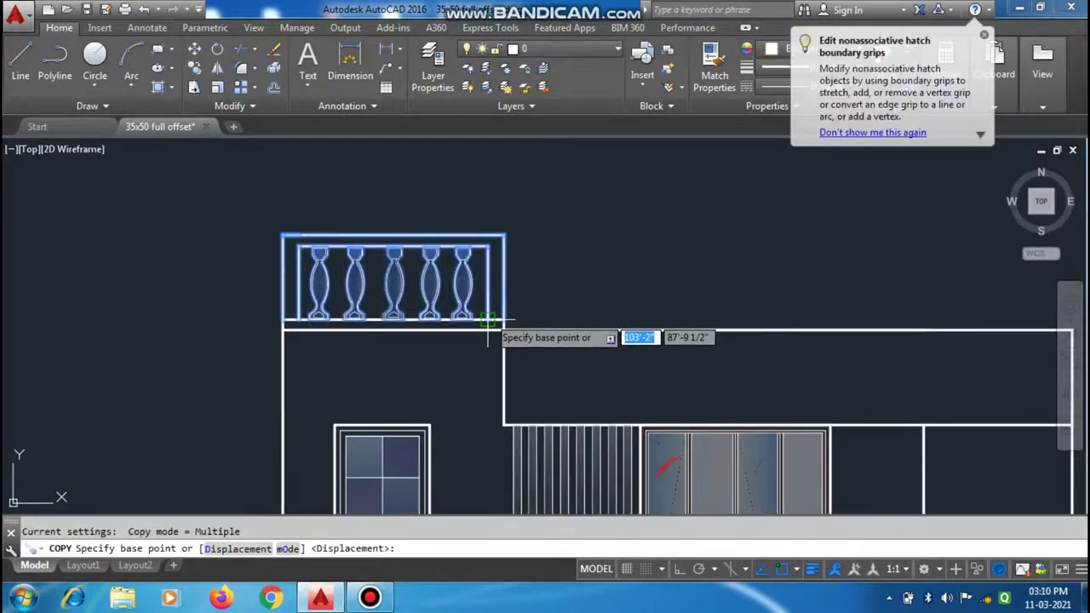
click(503, 320)
scroll(379, 276, down, 2)
scroll(358, 306, down, 2)
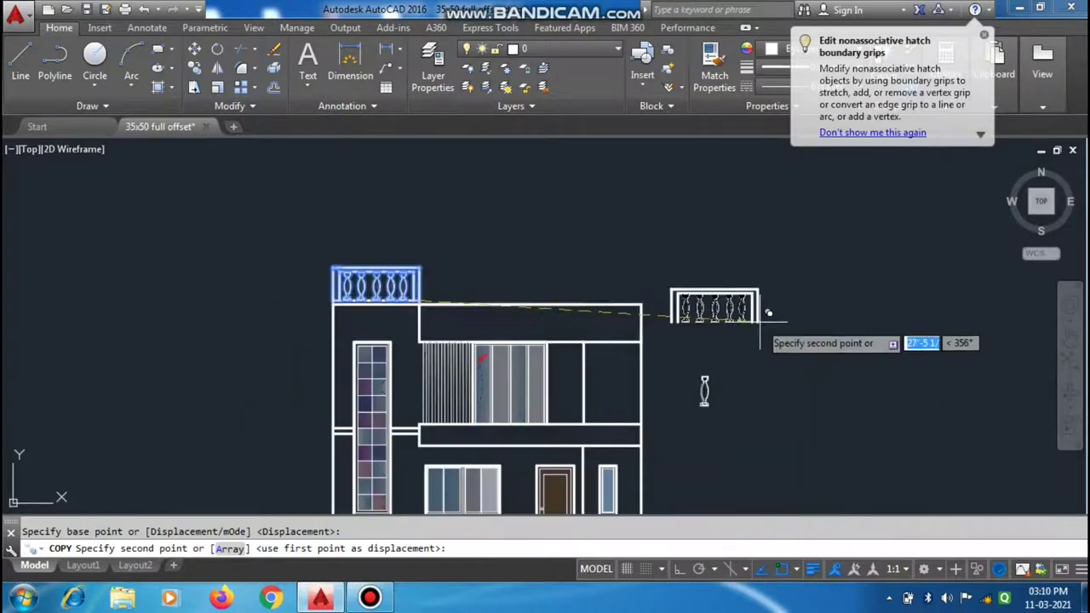
scroll(627, 308, up, 4)
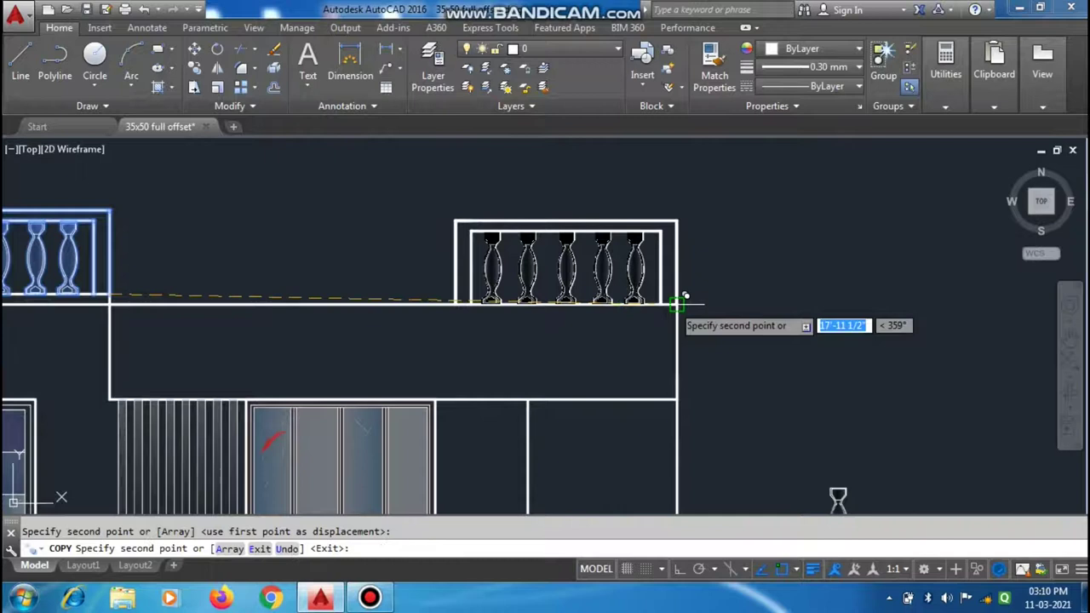
key(Escape)
scroll(705, 277, down, 4)
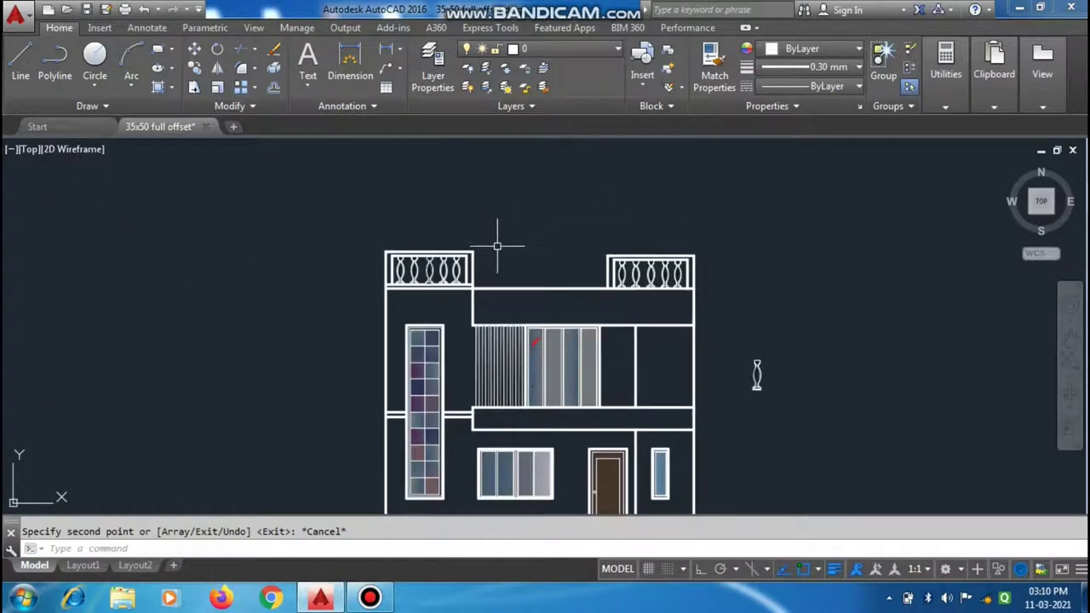
scroll(497, 246, up, 2)
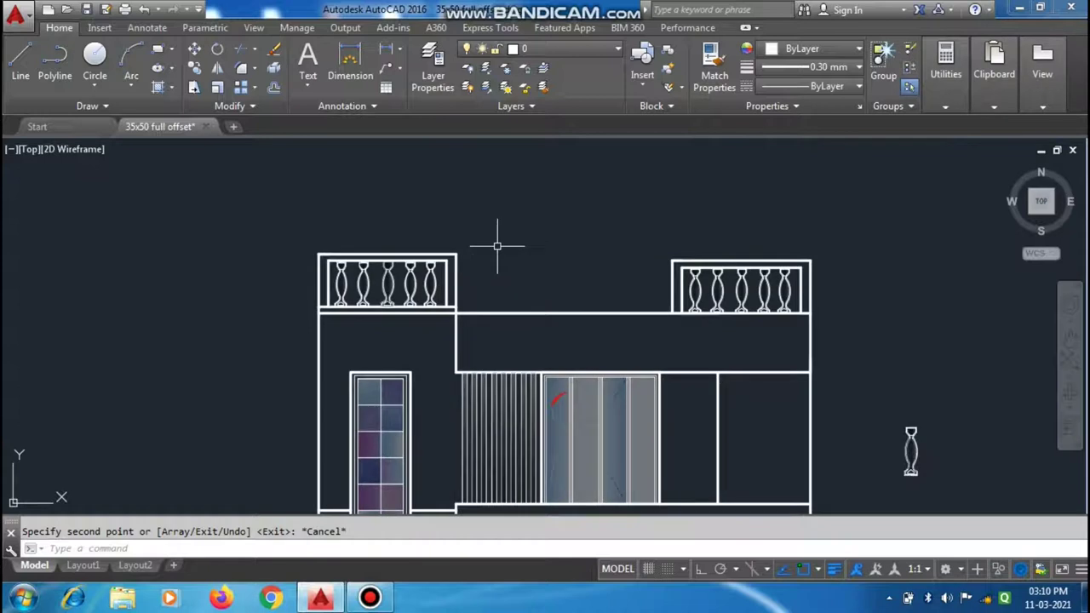
scroll(497, 246, down, 2)
scroll(497, 246, down, 1)
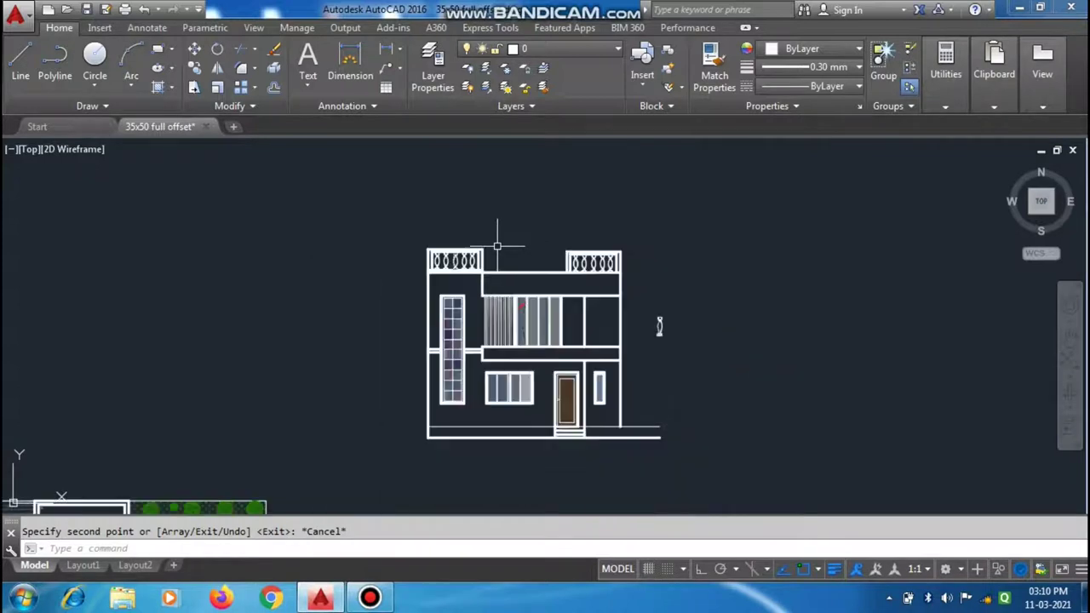
scroll(498, 246, up, 2)
scroll(498, 245, up, 2)
scroll(499, 256, up, 2)
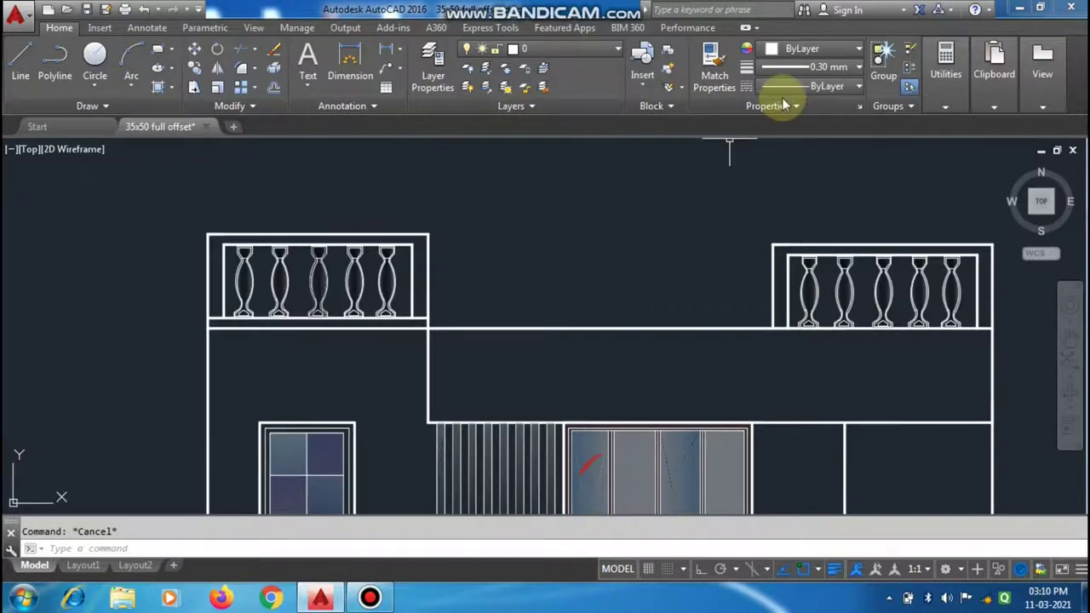
Step: Set the current lineweight back to ByLayer
click(788, 68)
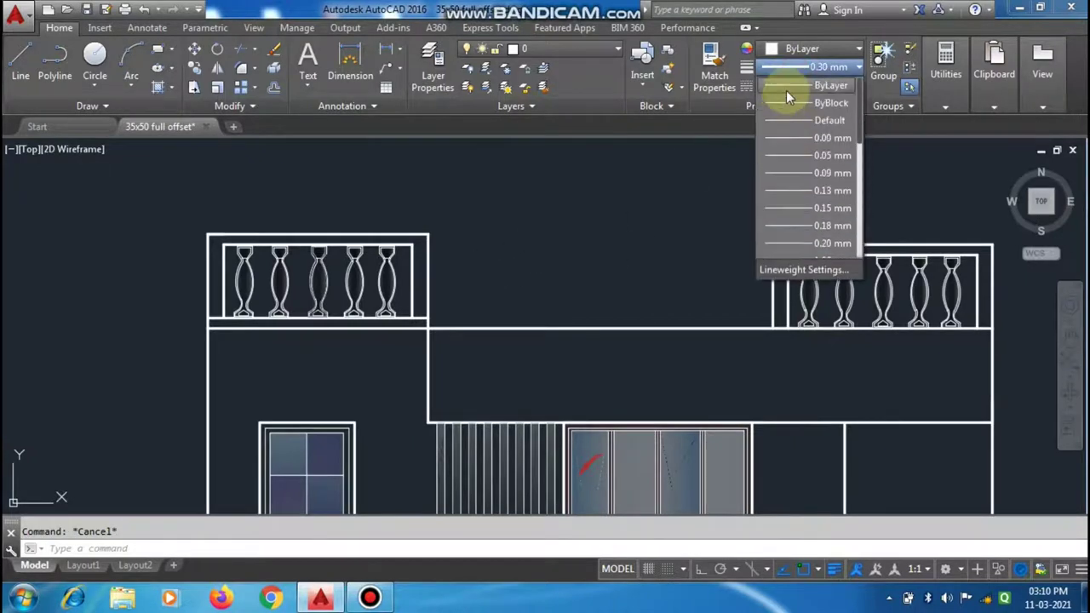
click(786, 90)
scroll(717, 265, up, 2)
scroll(717, 265, up, 3)
Step: Draw a horizontal line with Ortho on between the two railings' top corners
text(l)
key(Return)
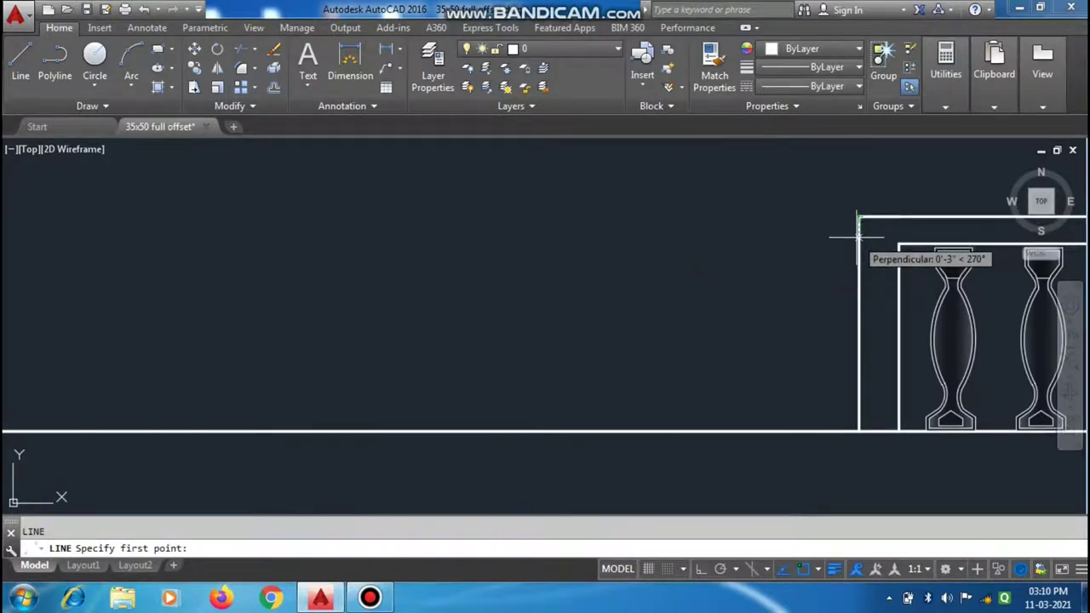
click(858, 237)
scroll(855, 236, down, 5)
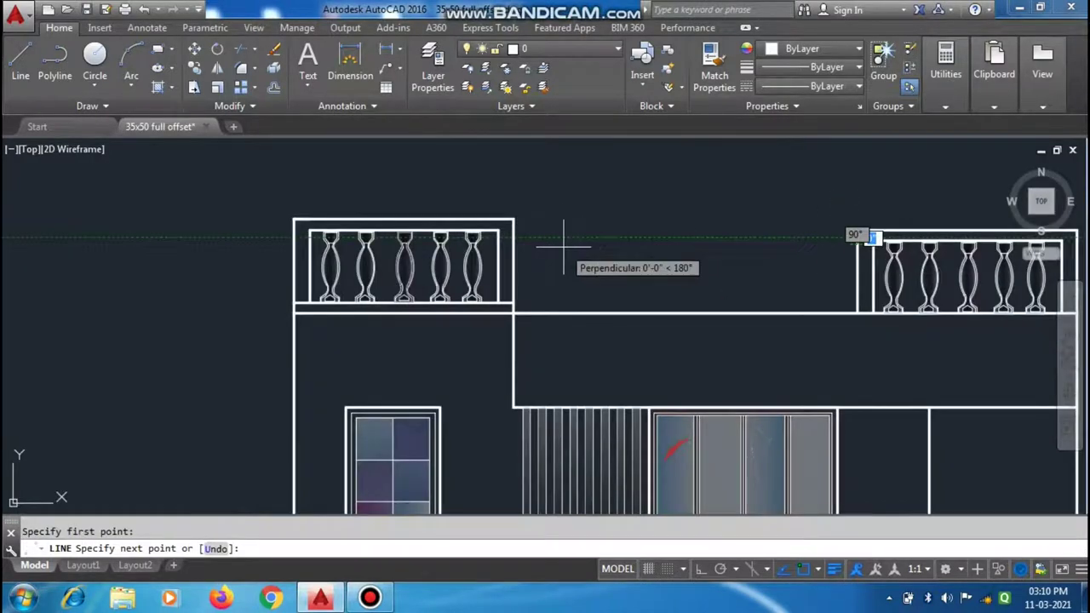
scroll(562, 246, up, 2)
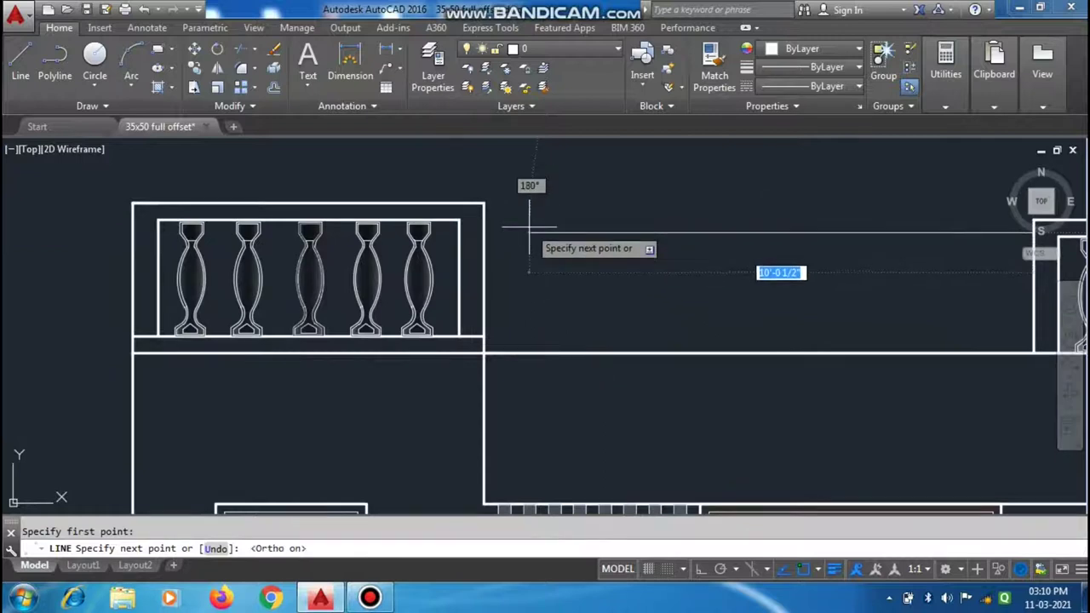
key(F8)
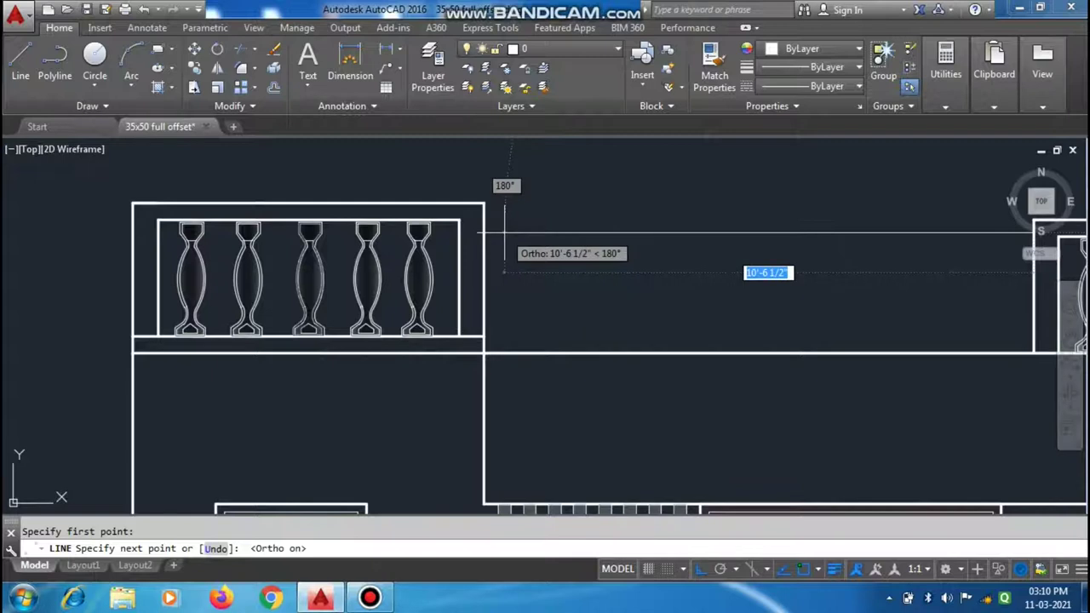
click(505, 230)
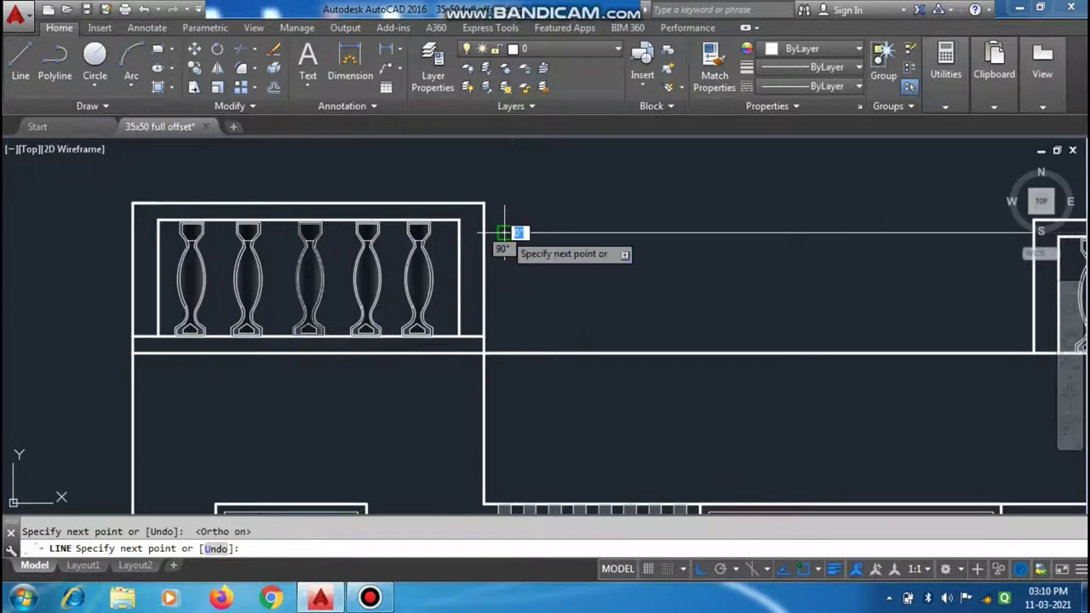
scroll(504, 230, down, 2)
key(Escape)
scroll(609, 240, up, 2)
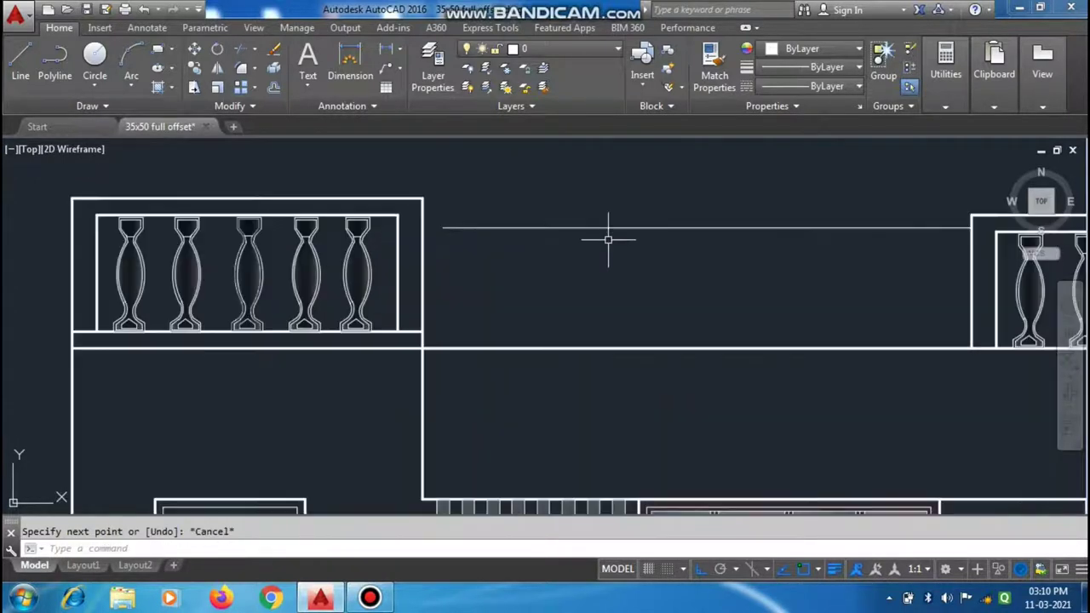
text(o)
Step: Offset the line repeatedly downward at 4 inches to form a stack of parallel strips
key(Return)
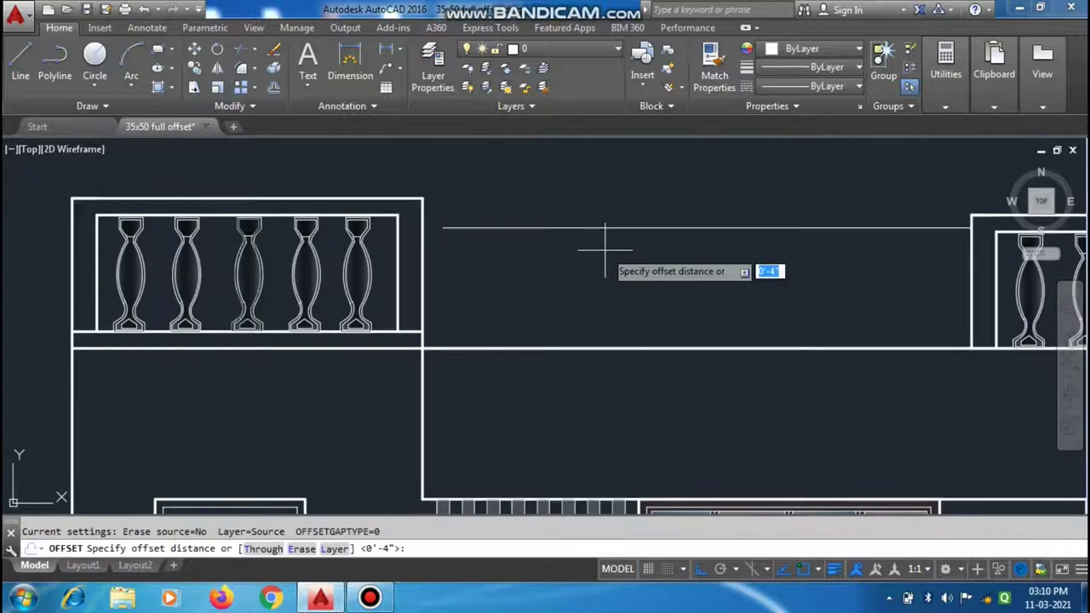
key(Return)
click(605, 228)
click(613, 247)
key(Return)
key(Return)
key(Escape)
key(Return)
key(Return)
click(654, 229)
click(655, 267)
click(653, 254)
click(653, 281)
click(653, 293)
click(653, 317)
click(653, 331)
click(653, 354)
key(Escape)
scroll(419, 219, up, 2)
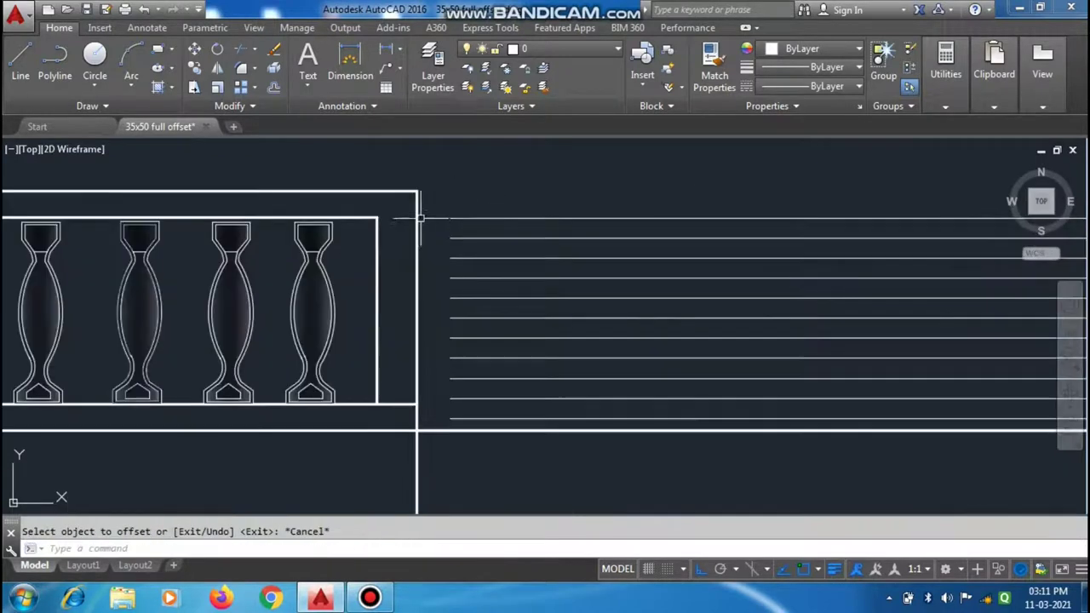
scroll(419, 219, down, 2)
Step: Begin a line at the strips' left end, then cancel it
key(l)
key(Return)
click(468, 332)
key(Escape)
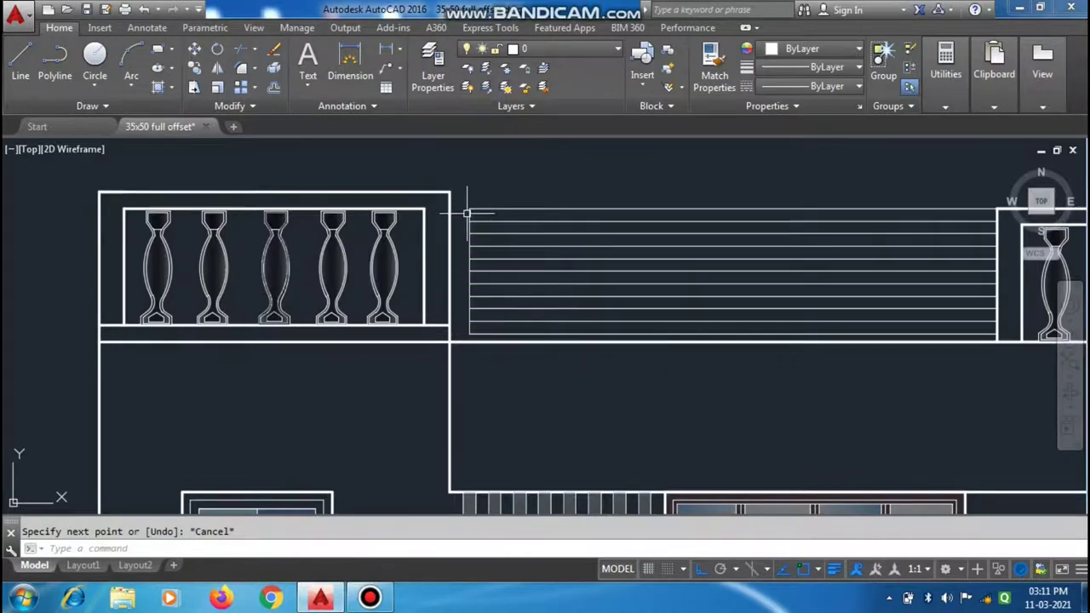
scroll(467, 213, down, 5)
scroll(730, 304, up, 1)
scroll(810, 346, up, 4)
Step: Fill three alternate railing strips with a GR_INVSPH gradient hatch at transparency 20
scroll(604, 236, up, 3)
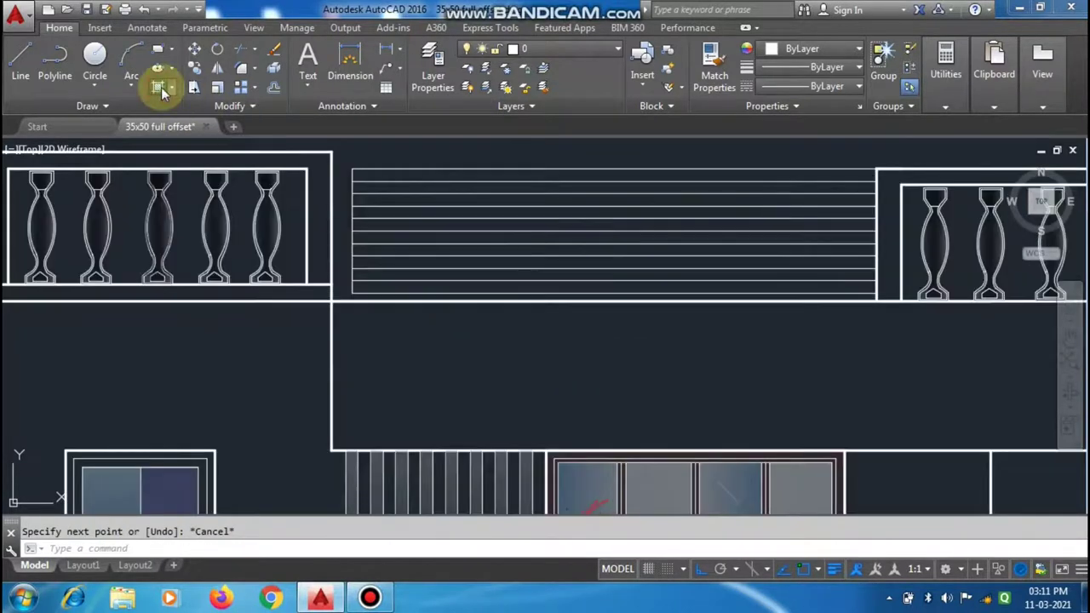
click(162, 89)
scroll(367, 70, down, 1)
scroll(366, 70, down, 1)
scroll(369, 75, down, 2)
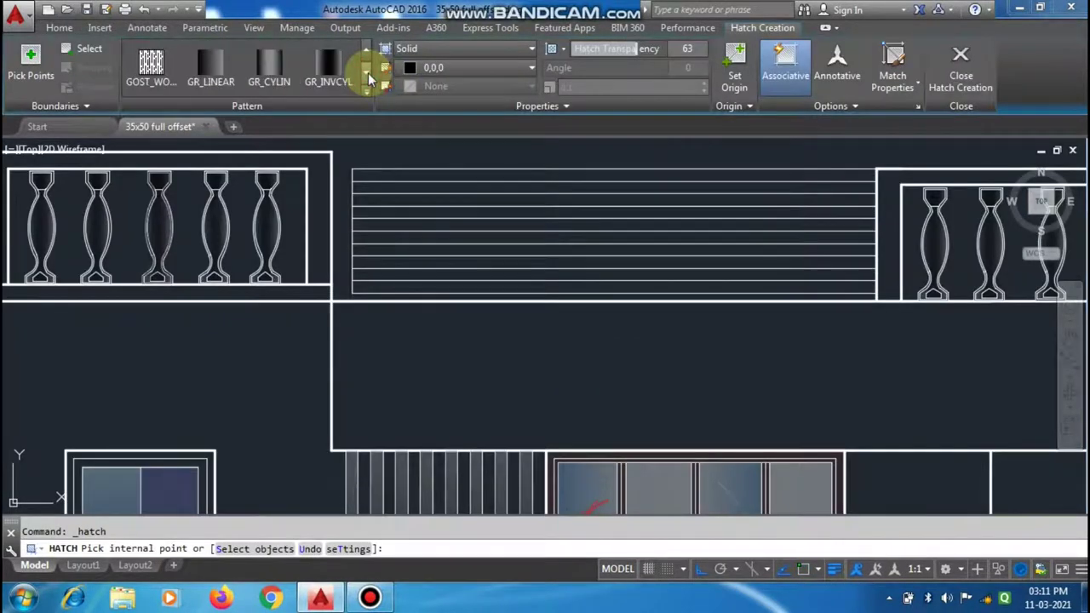
click(269, 67)
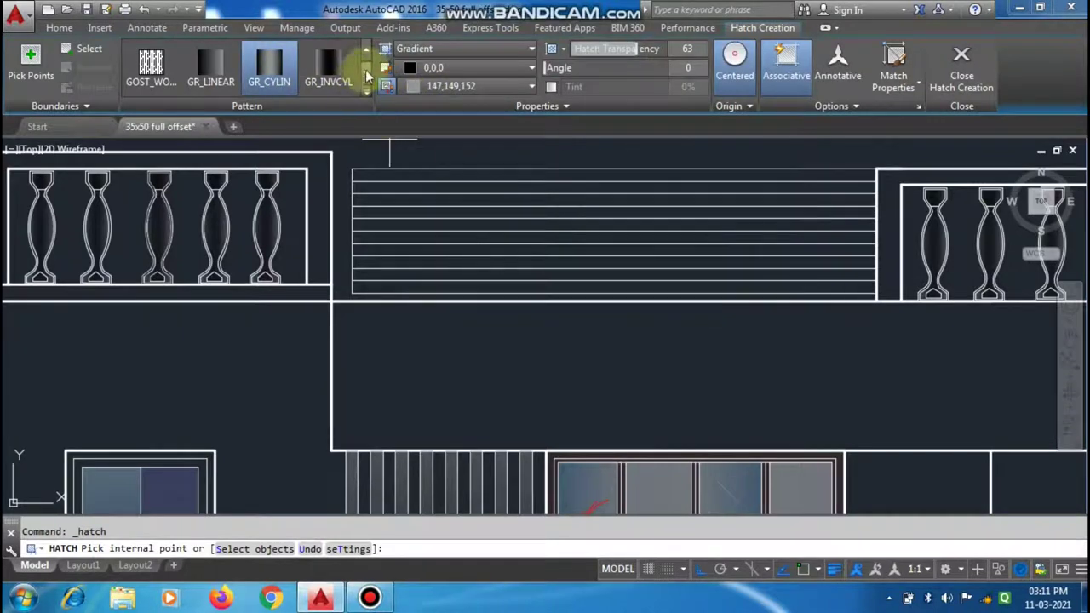
drag(634, 49, 589, 48)
scroll(369, 77, down, 1)
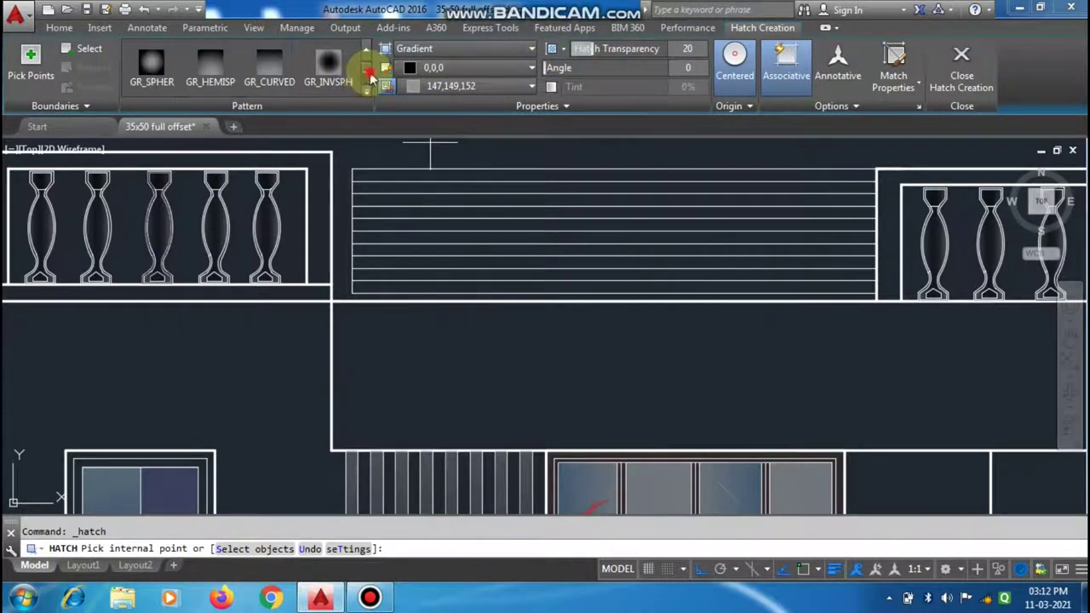
click(328, 66)
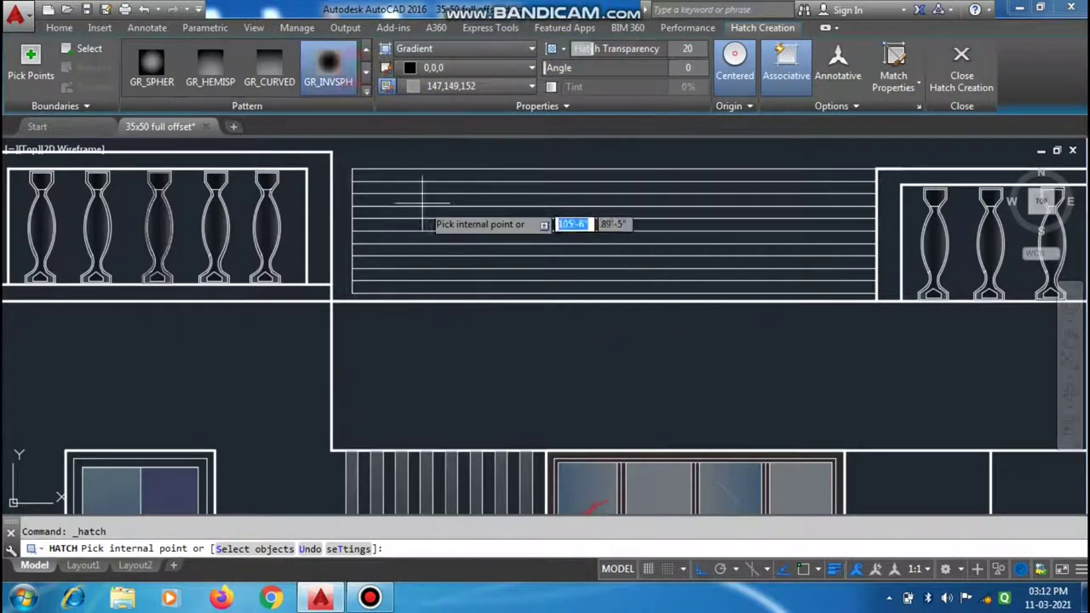
click(478, 233)
click(487, 208)
click(499, 184)
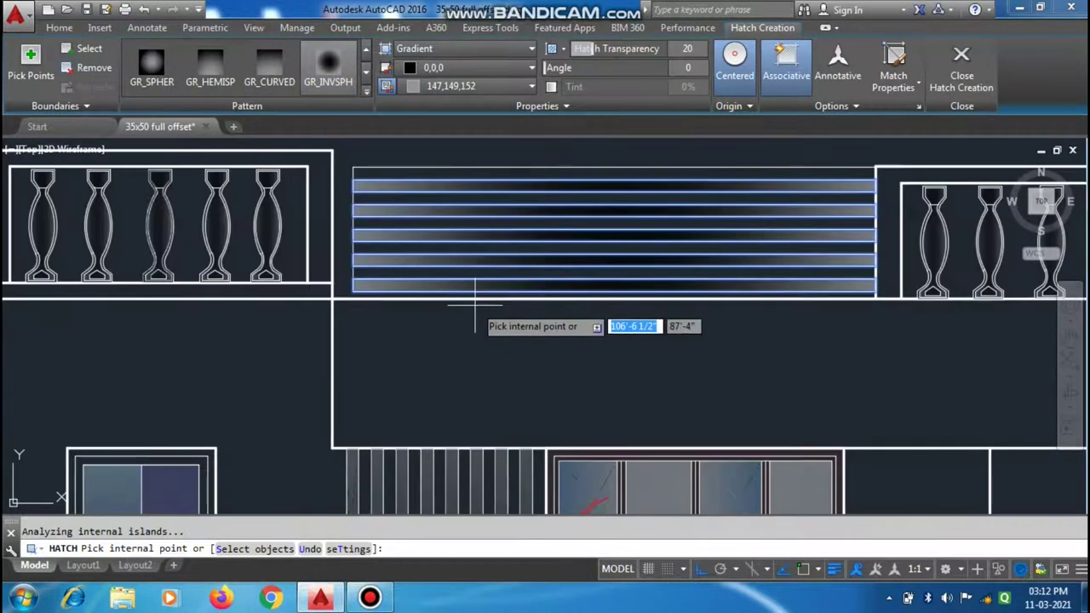
click(961, 64)
Step: Erase the extra top line and move the strip panel into place against the railing
scroll(840, 358, down, 5)
scroll(669, 230, up, 5)
click(554, 228)
key(Delete)
click(446, 183)
scroll(711, 377, up, 3)
click(710, 378)
key(m)
key(space)
click(722, 373)
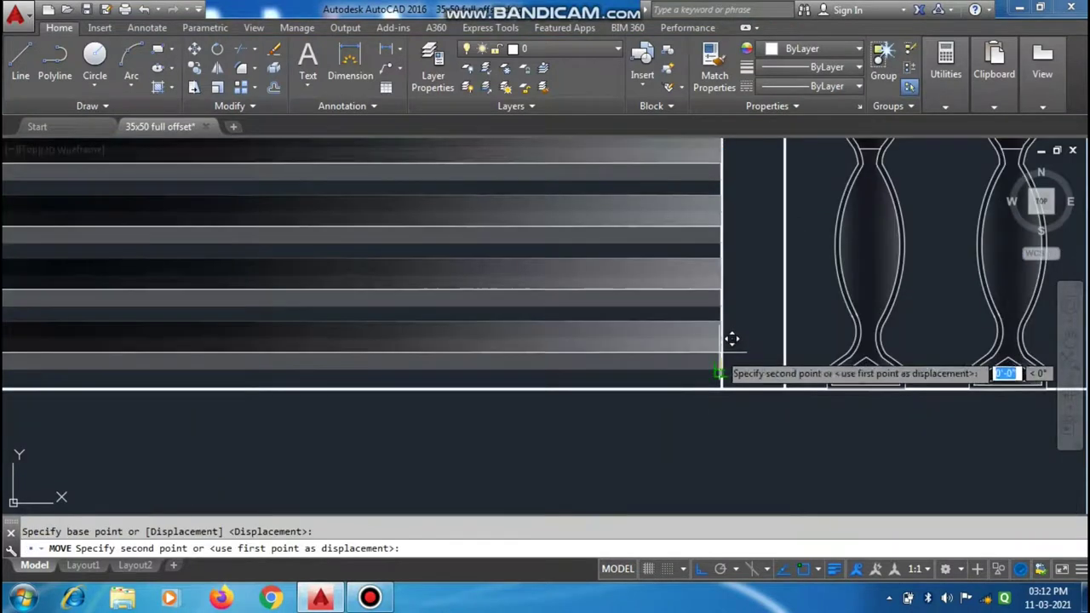
key(F8)
click(731, 334)
scroll(731, 334, down, 5)
Step: Cancel a trim, then select and deselect the strips' gradient fill
scroll(630, 213, down, 2)
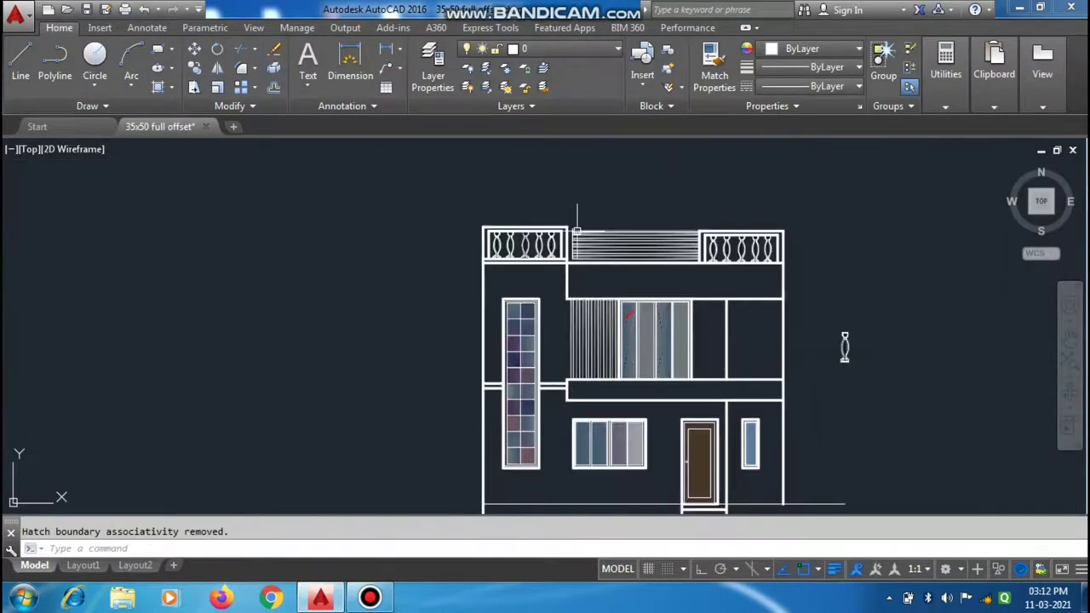
scroll(578, 230, up, 3)
text(tr)
scroll(580, 214, down, 3)
key(Escape)
scroll(559, 304, up, 4)
click(634, 384)
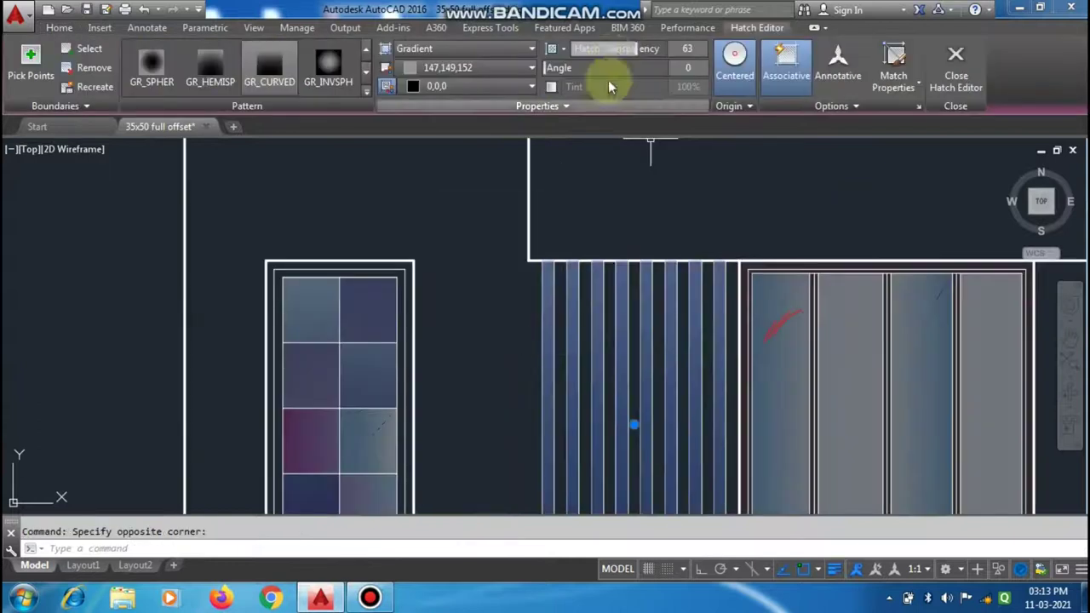
key(Escape)
Step: Draw a small rectangle from the strip end to the border
scroll(628, 287, down, 3)
scroll(628, 287, up, 1)
scroll(612, 324, up, 1)
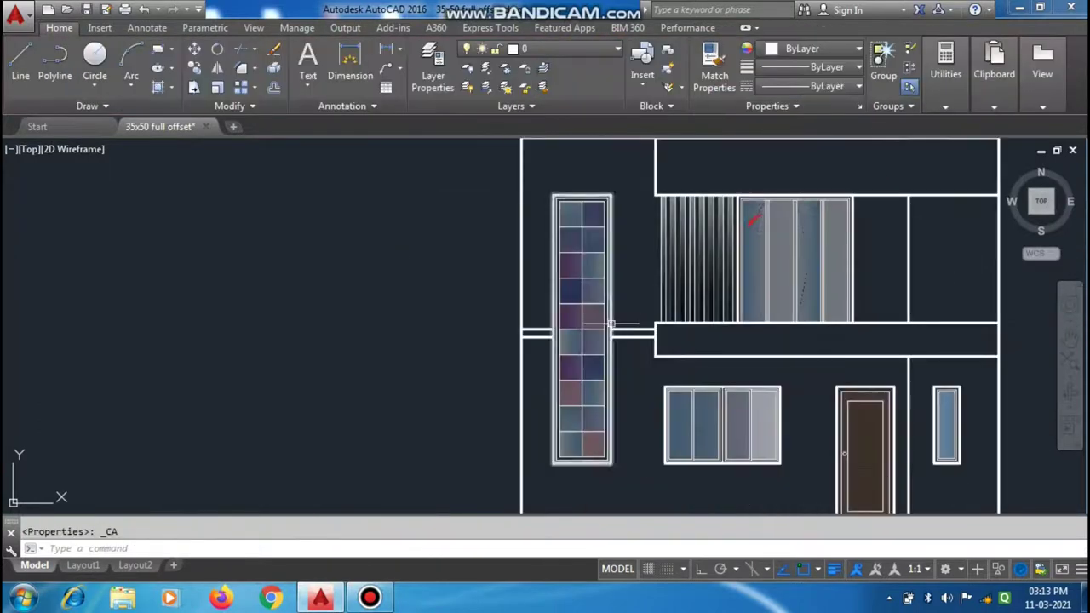
scroll(928, 333, down, 2)
scroll(656, 287, up, 5)
text(rec)
key(Return)
click(666, 244)
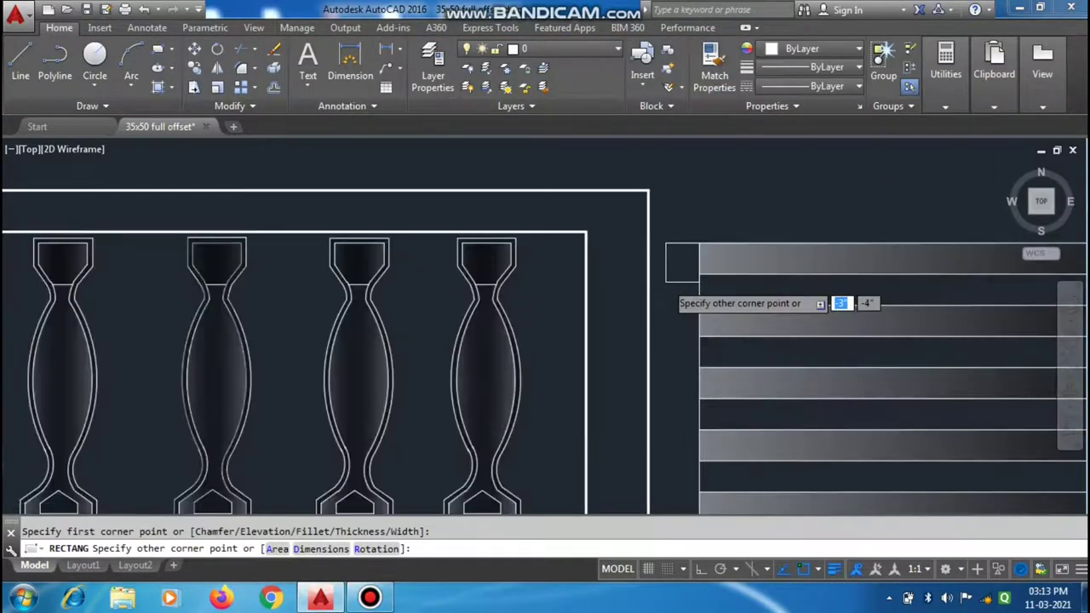
scroll(699, 281, up, 1)
click(639, 274)
scroll(639, 274, down, 2)
scroll(661, 306, up, 2)
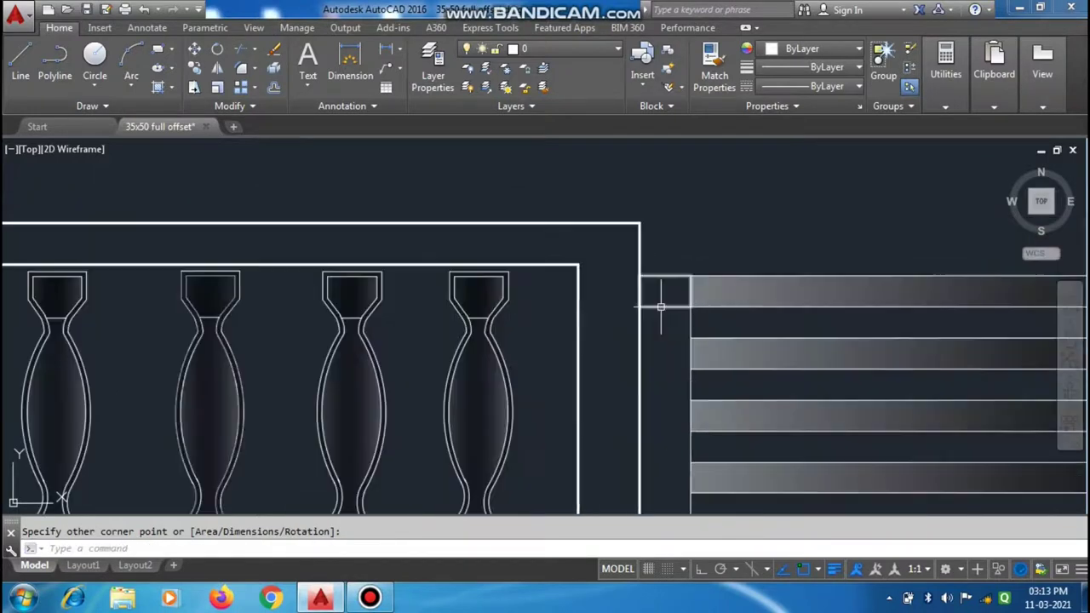
Step: Try copying the small end rectangle and trimming the edges, then cancel the trim
text(co)
click(661, 306)
scroll(674, 348, down, 2)
key(Escape)
text(tr)
key(Return)
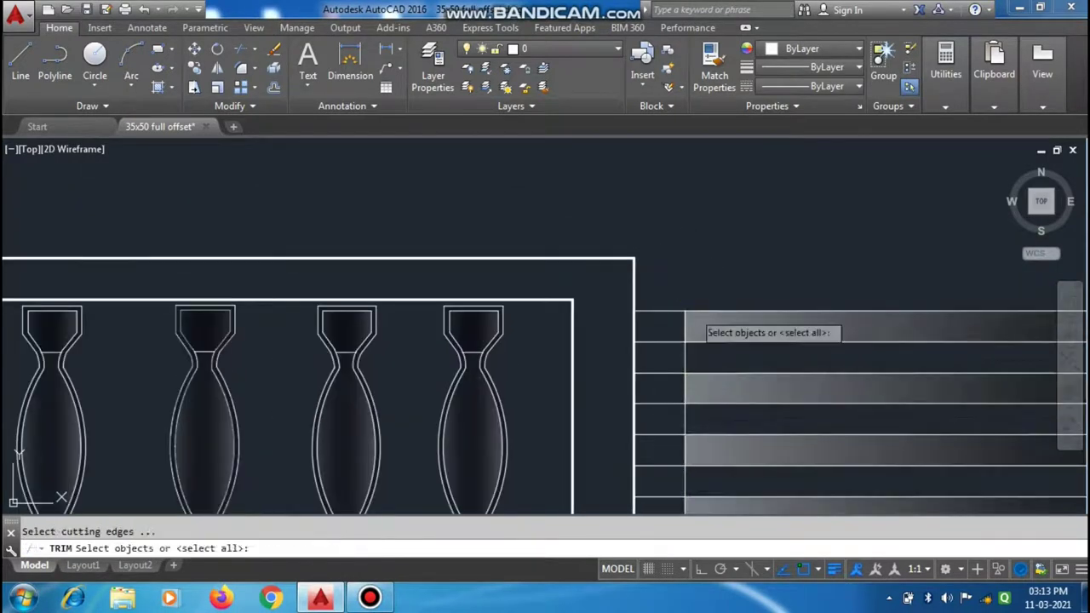
key(Return)
scroll(689, 348, down, 1)
scroll(704, 360, down, 1)
scroll(668, 273, down, 2)
scroll(668, 273, up, 1)
key(Escape)
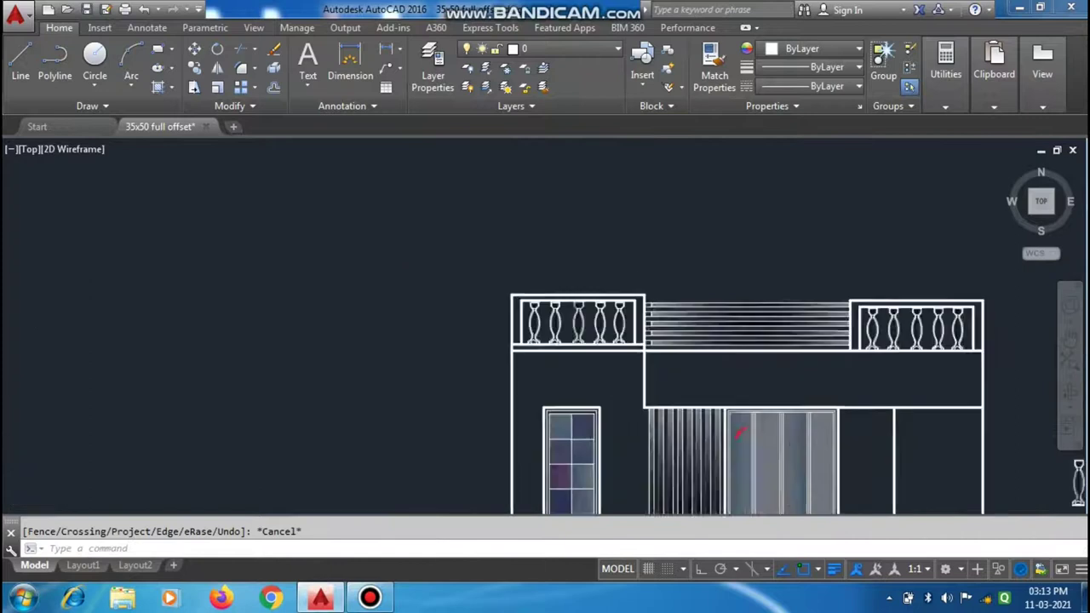
scroll(643, 298, up, 5)
Step: Fill the small end rectangle with the GR_INVSPH gradient and bring up the Tool Palettes
click(158, 68)
click(367, 51)
click(328, 68)
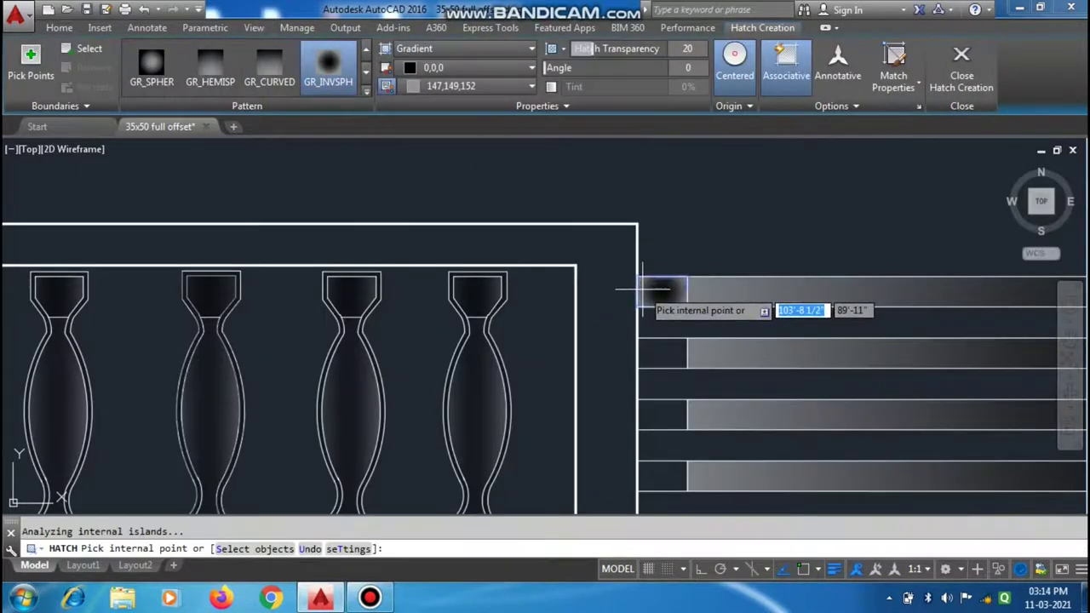
scroll(643, 289, down, 4)
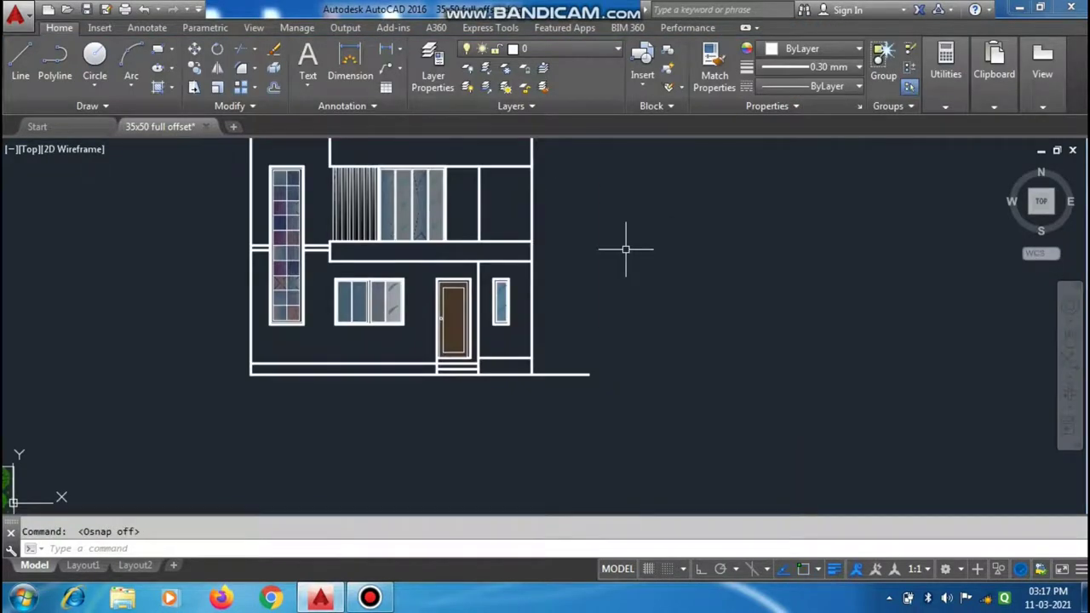
key(ctrl+3)
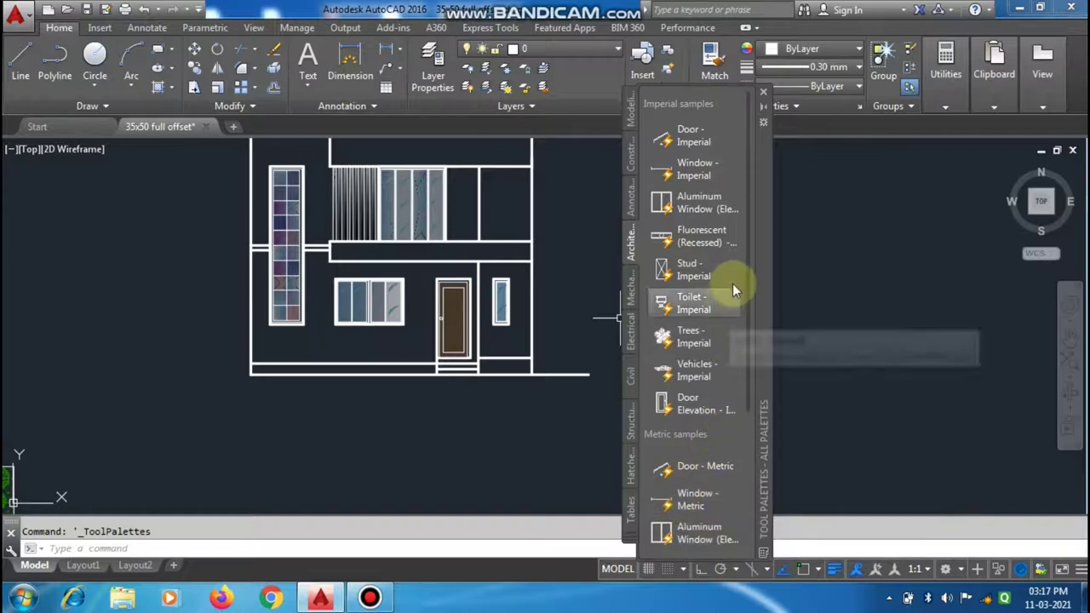
Step: Place a Trees - Imperial block below the house and close the palettes
click(696, 341)
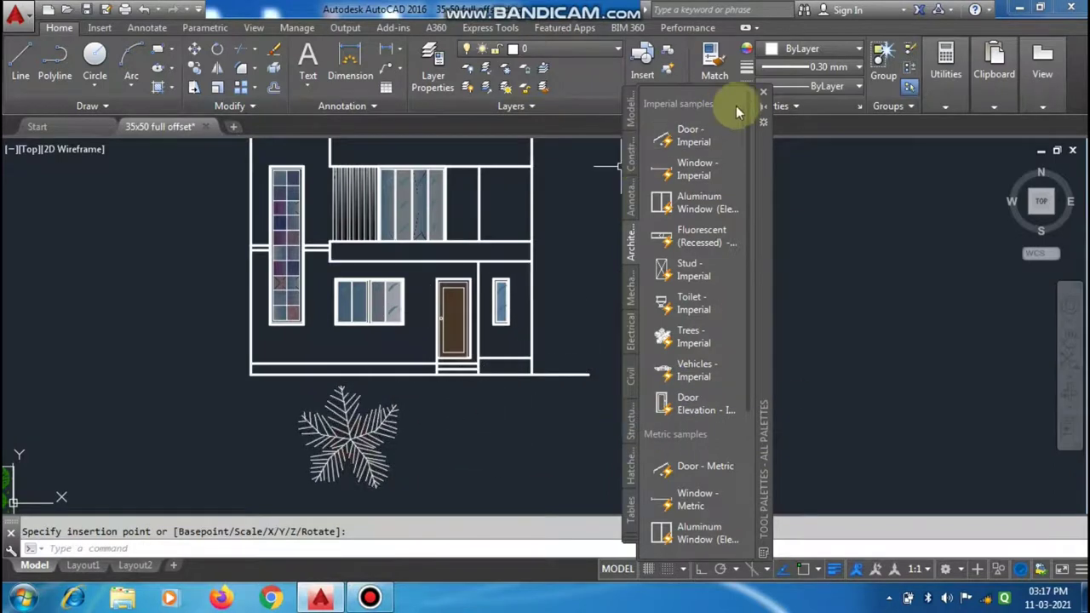
click(761, 94)
scroll(287, 466, up, 3)
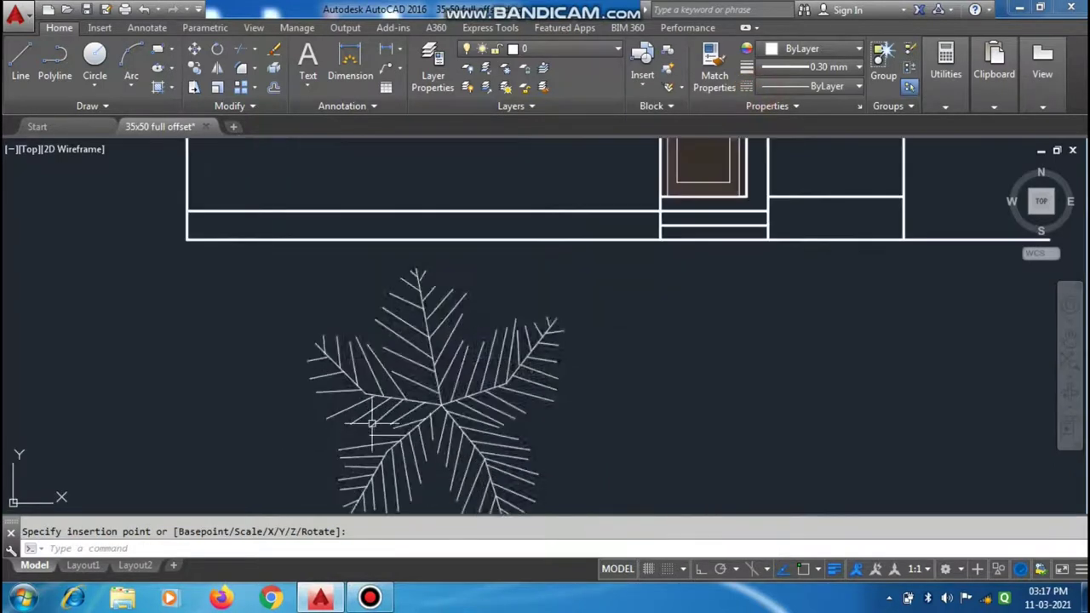
click(430, 408)
Step: Switch the tree block's visibility state to Shrub (Elevation)
click(503, 409)
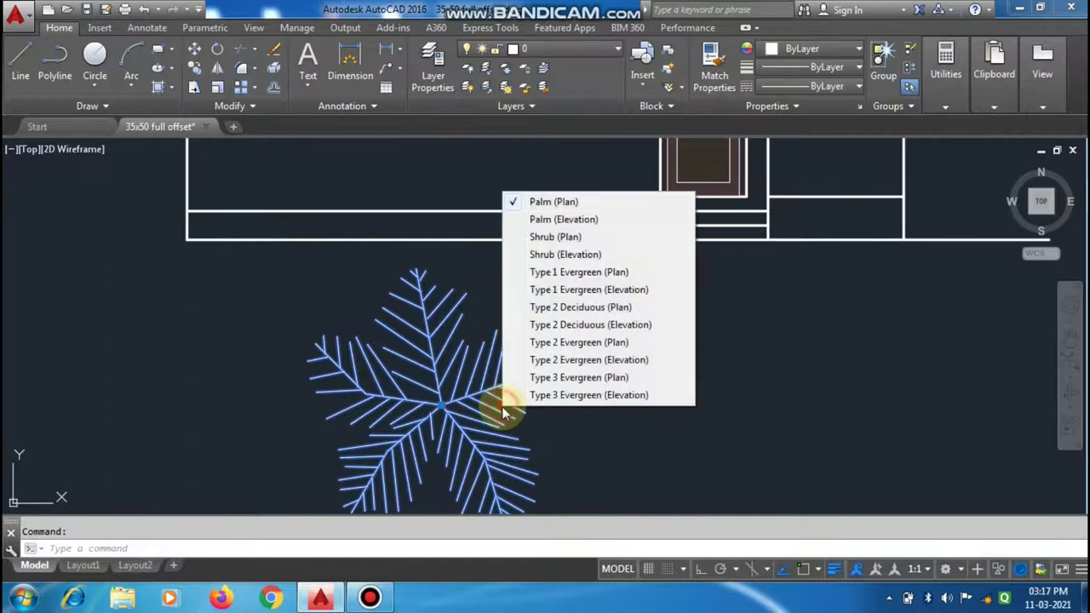
click(523, 291)
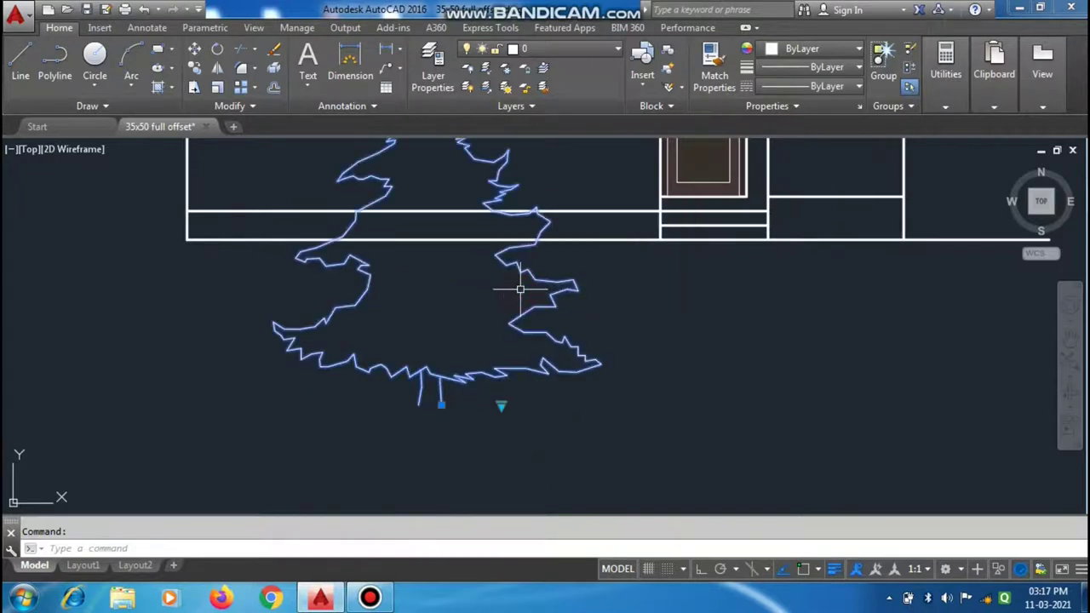
click(505, 406)
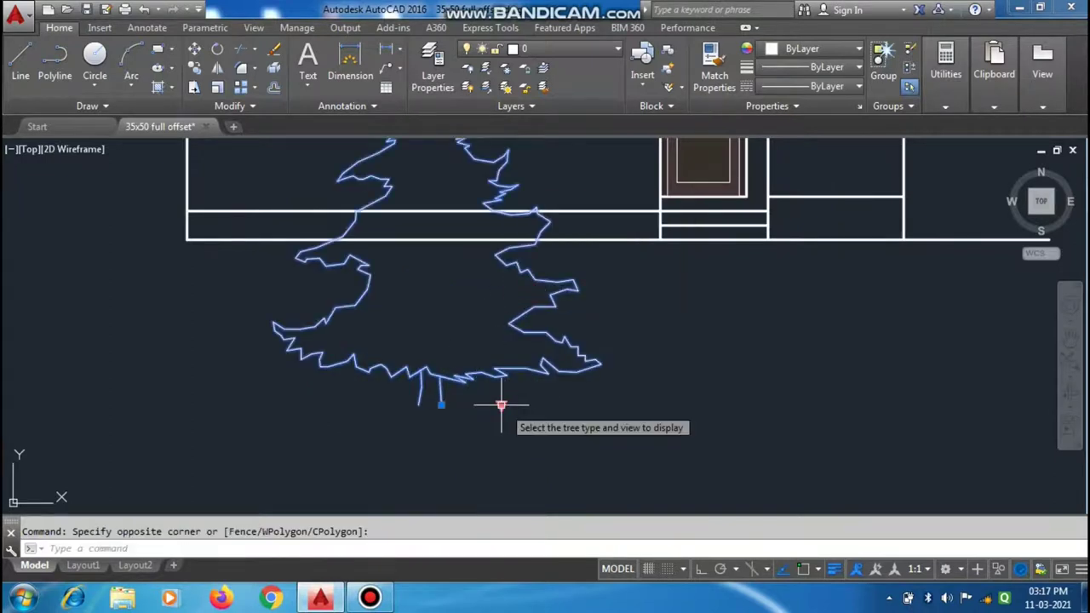
click(500, 405)
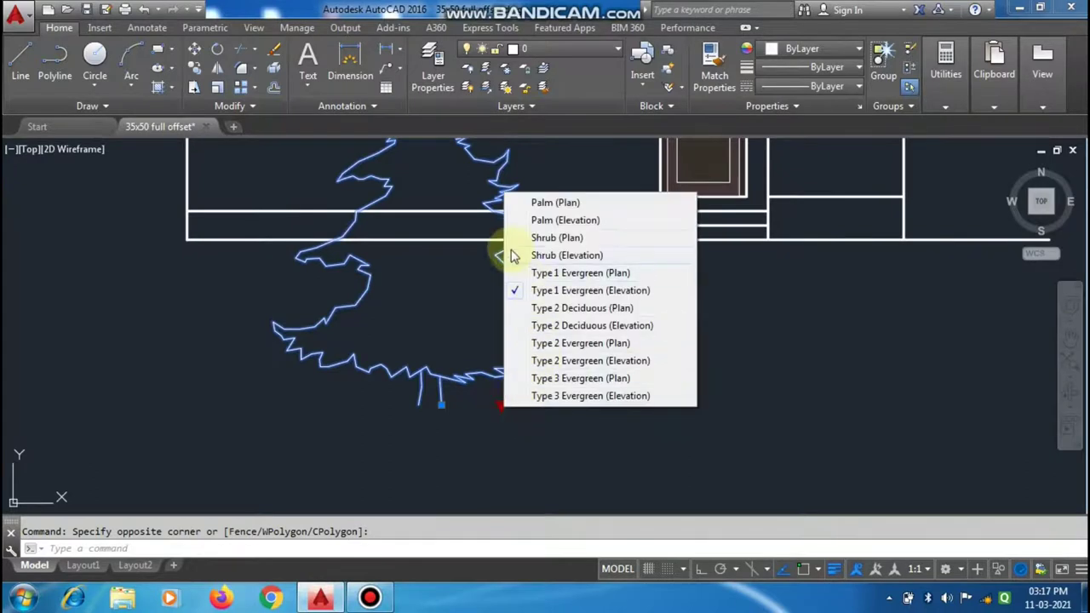
click(545, 256)
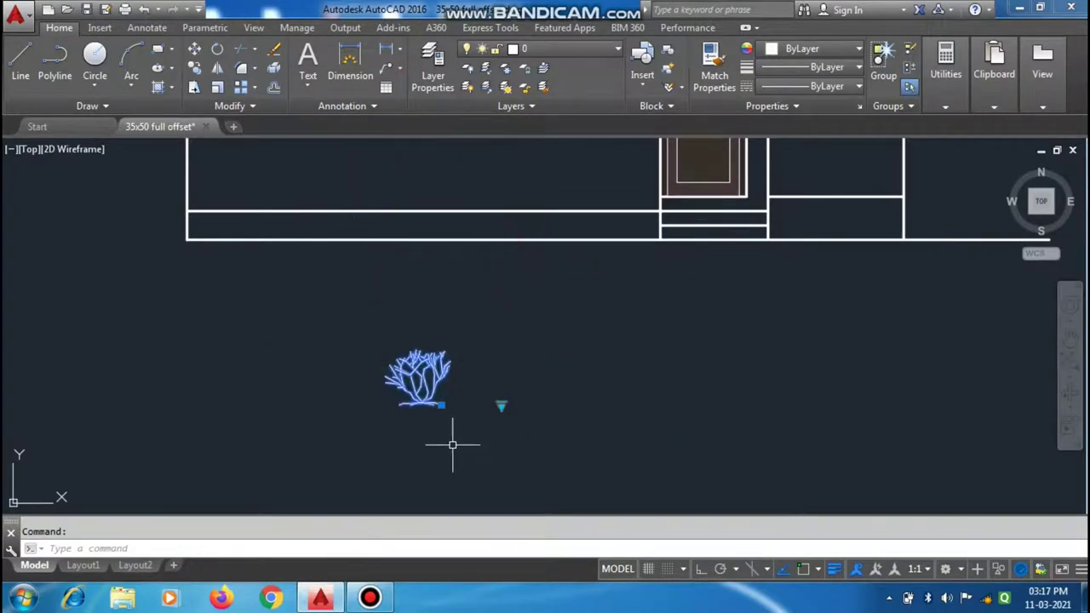
scroll(452, 445, down, 3)
text(co)
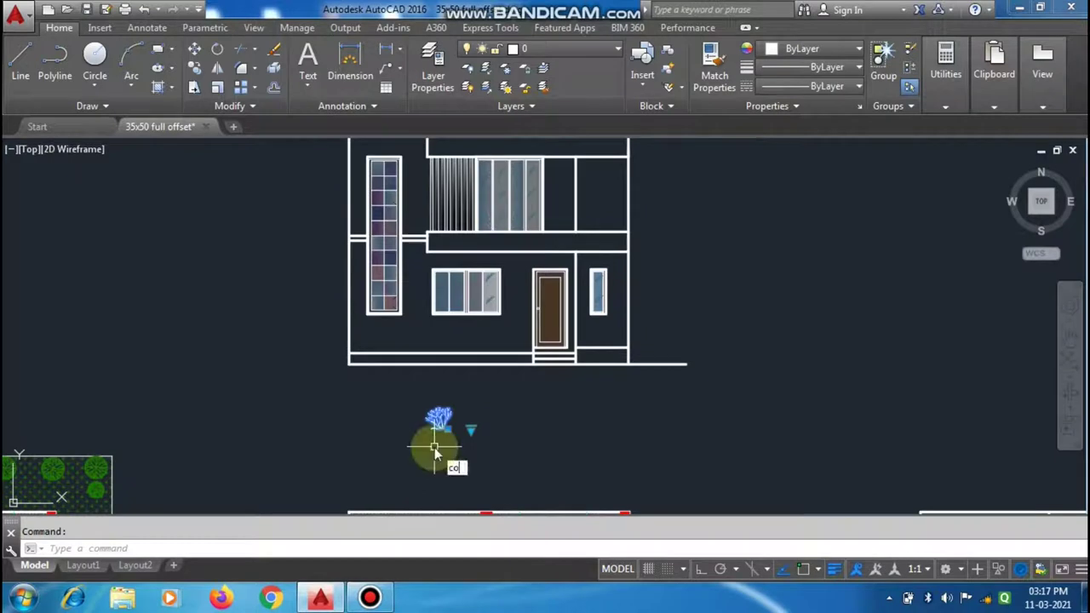
Step: Copy the shrub from its base to four points along the ground line left of the door
key(Return)
click(439, 419)
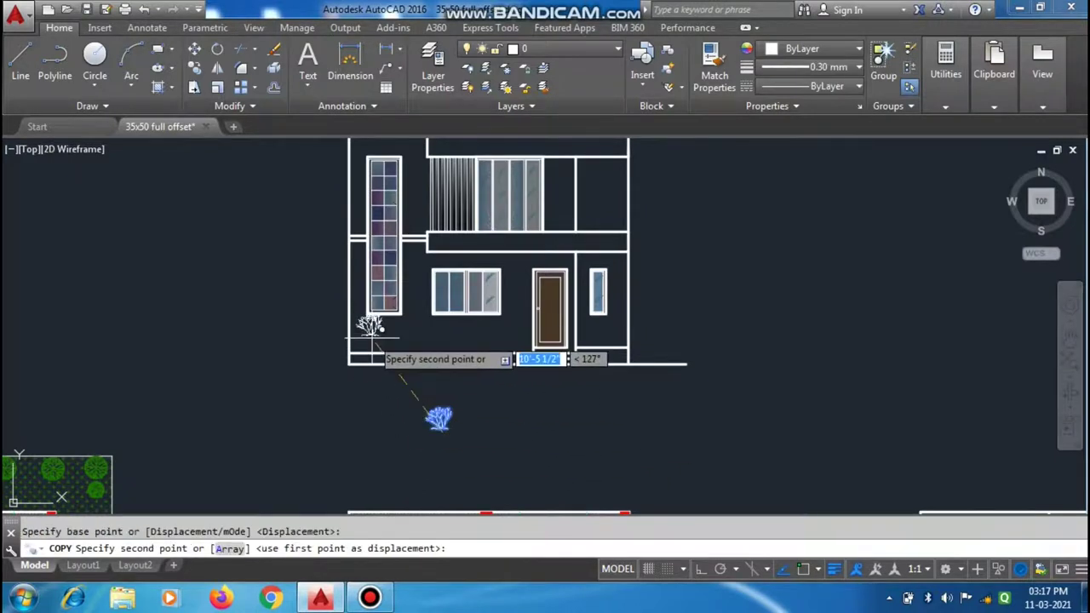
scroll(372, 332, up, 4)
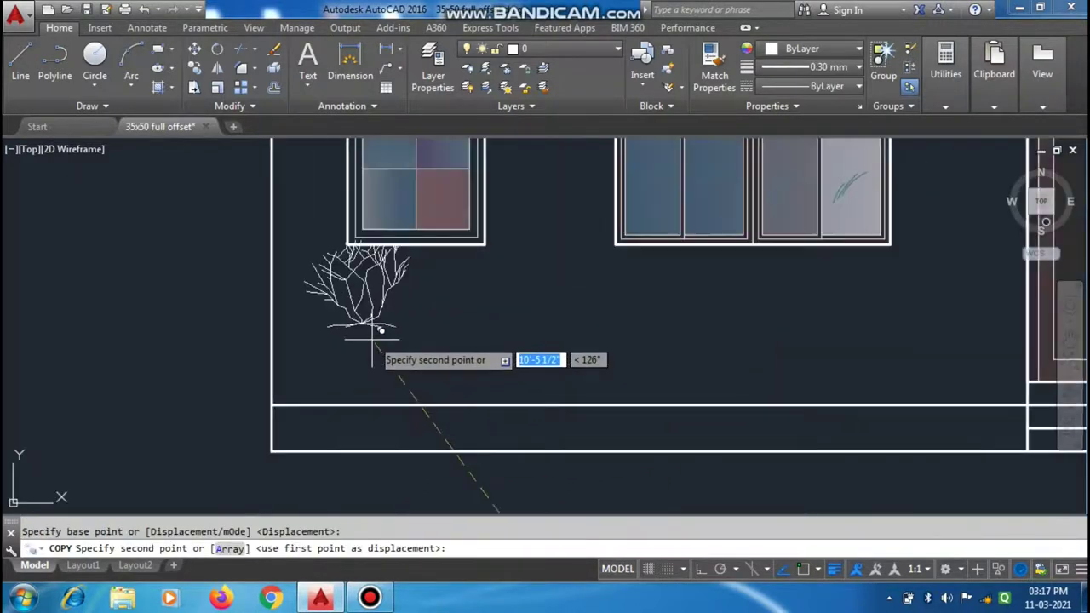
click(381, 410)
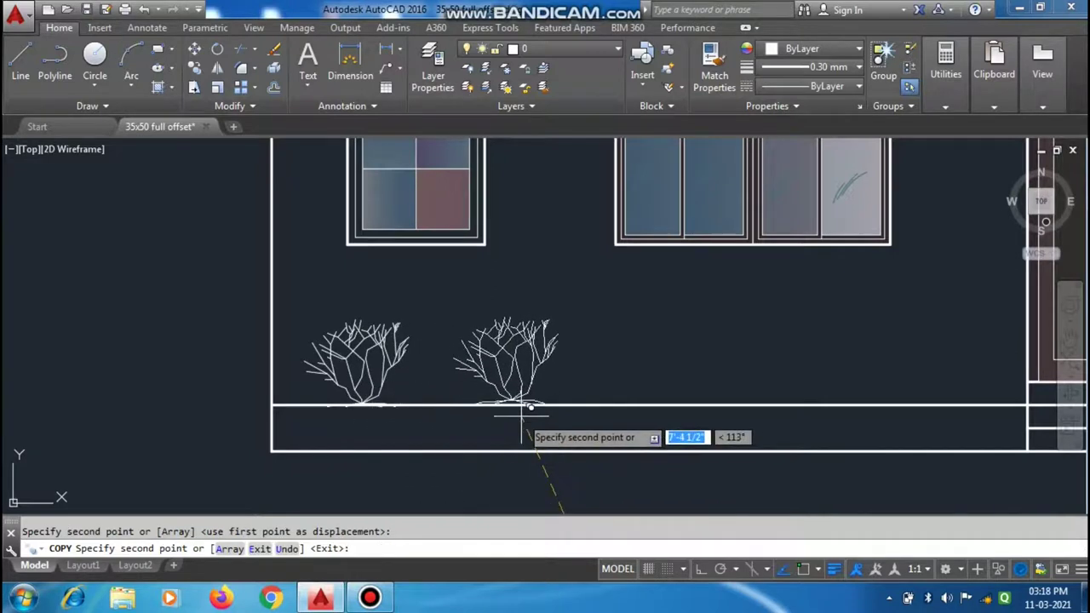
click(538, 409)
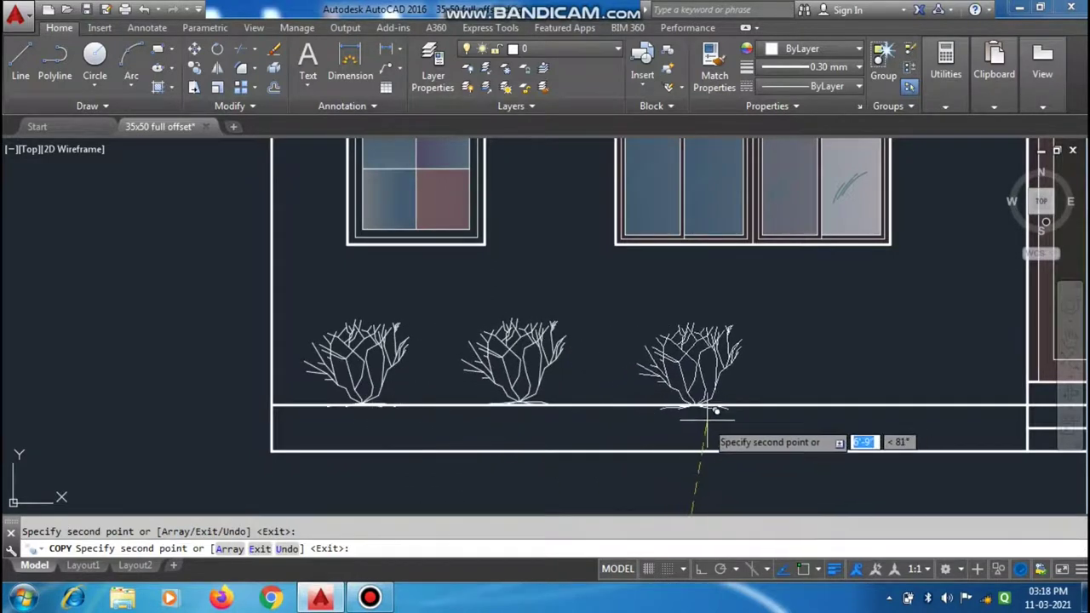
click(719, 411)
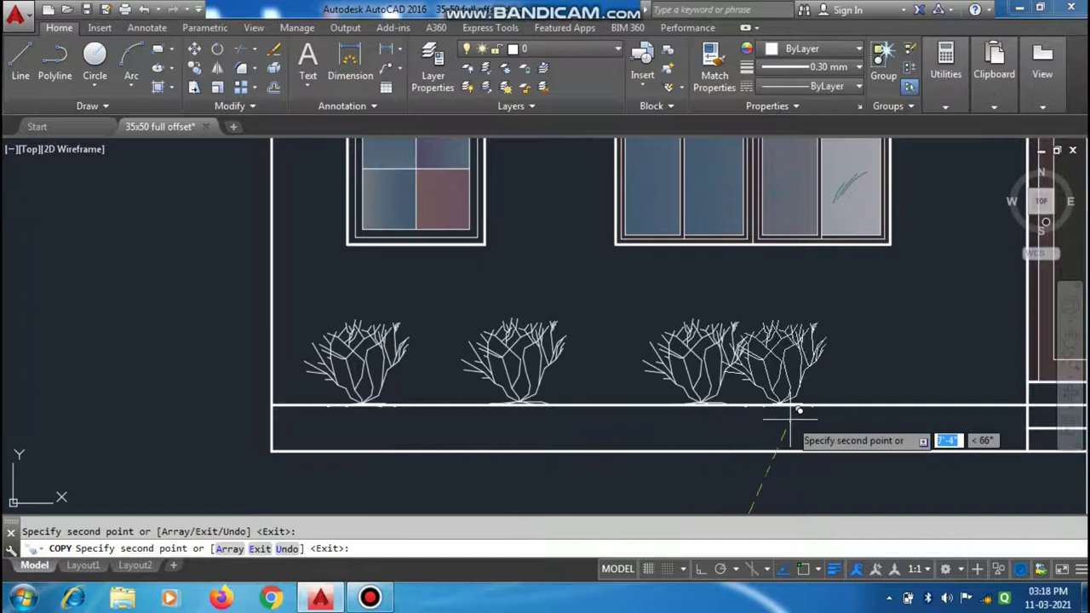
click(871, 410)
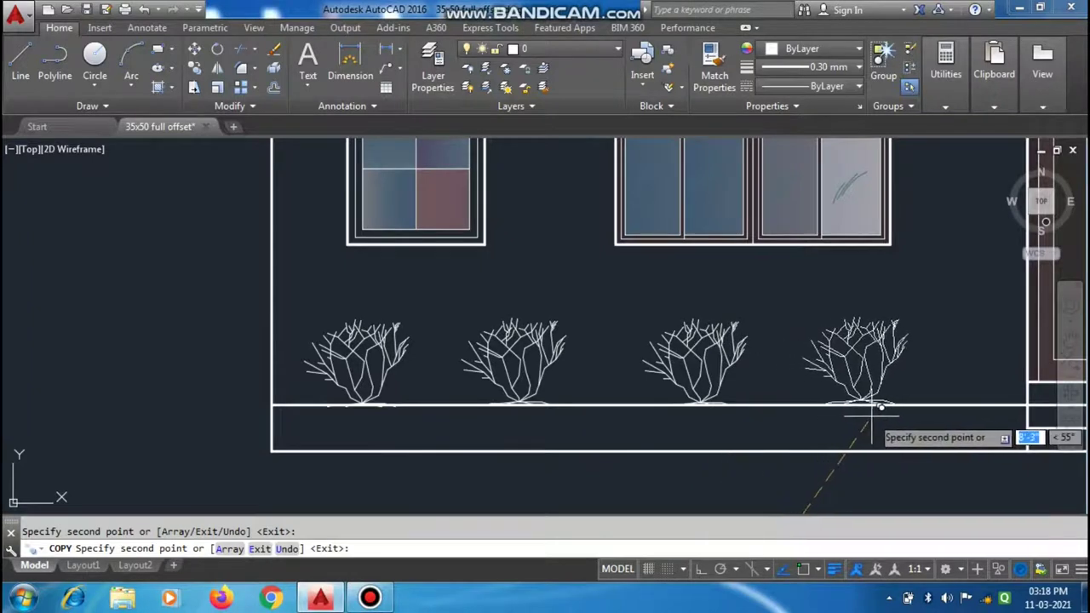
scroll(750, 436, down, 3)
scroll(375, 441, down, 2)
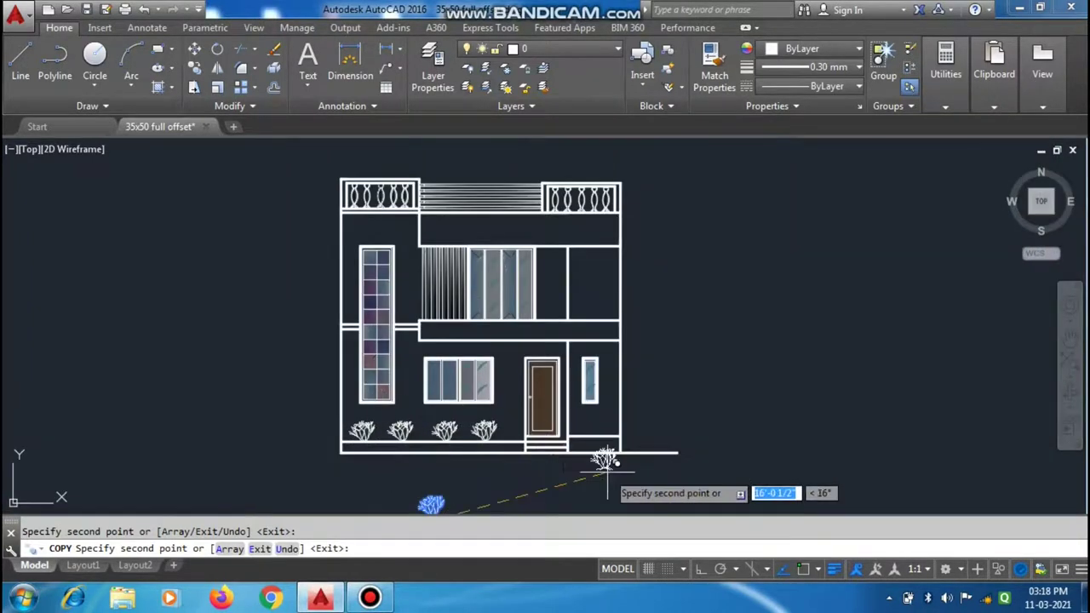
key(Escape)
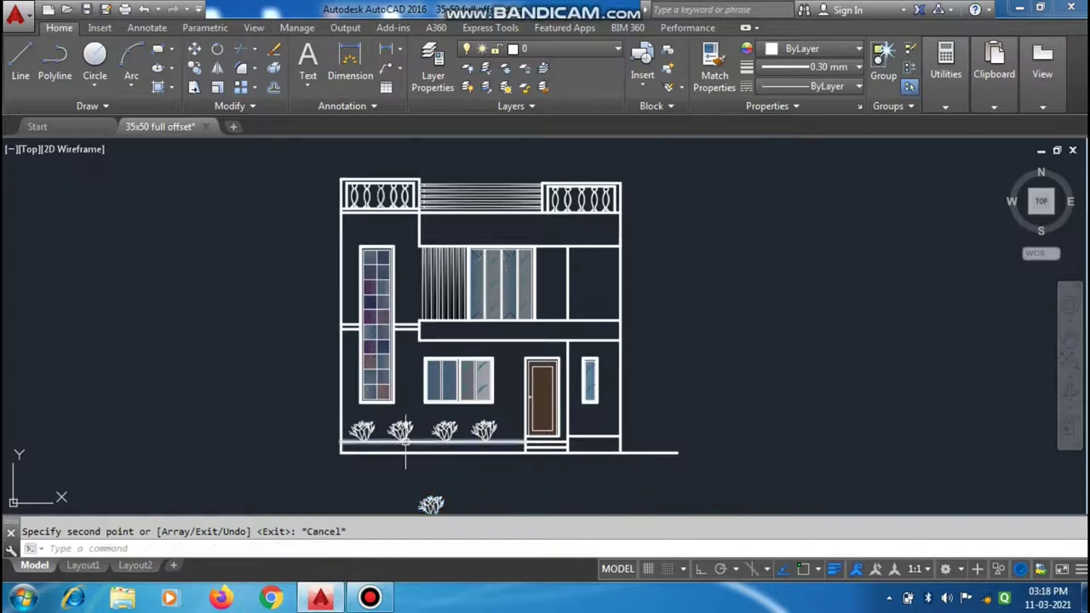
scroll(387, 437, up, 2)
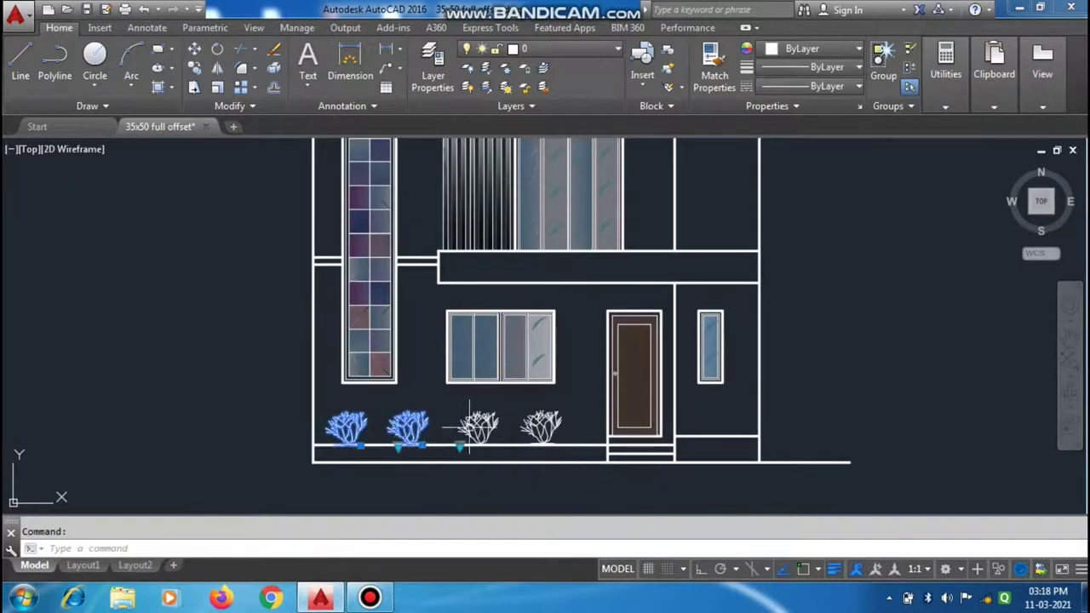
Step: Assign the four selected shrubs to the TREE layer so they display green
click(584, 50)
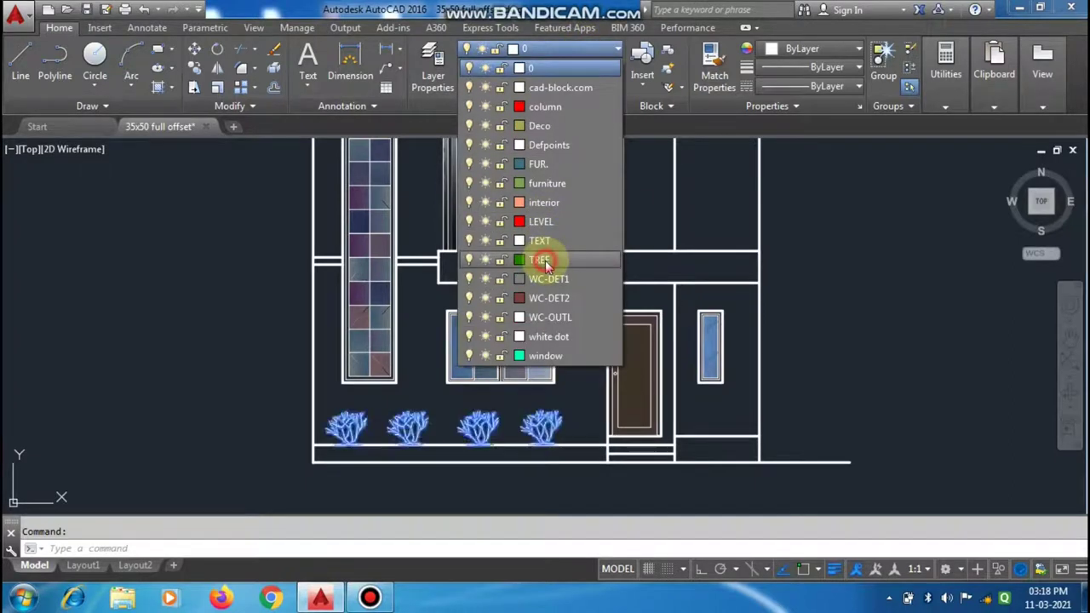
click(545, 261)
key(Escape)
scroll(242, 294, down, 3)
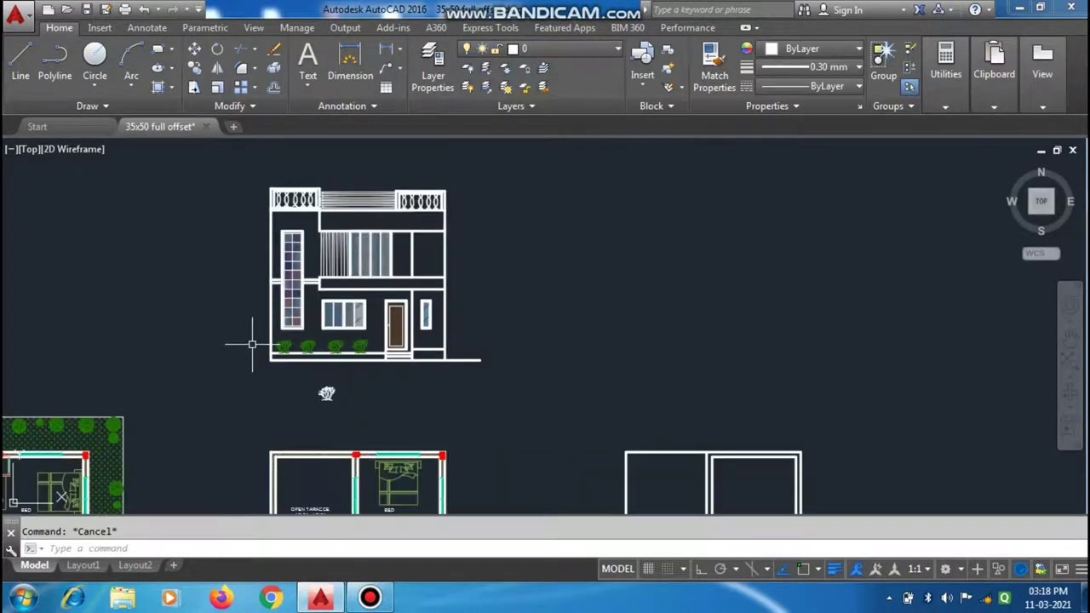
scroll(253, 346, up, 2)
scroll(253, 346, down, 2)
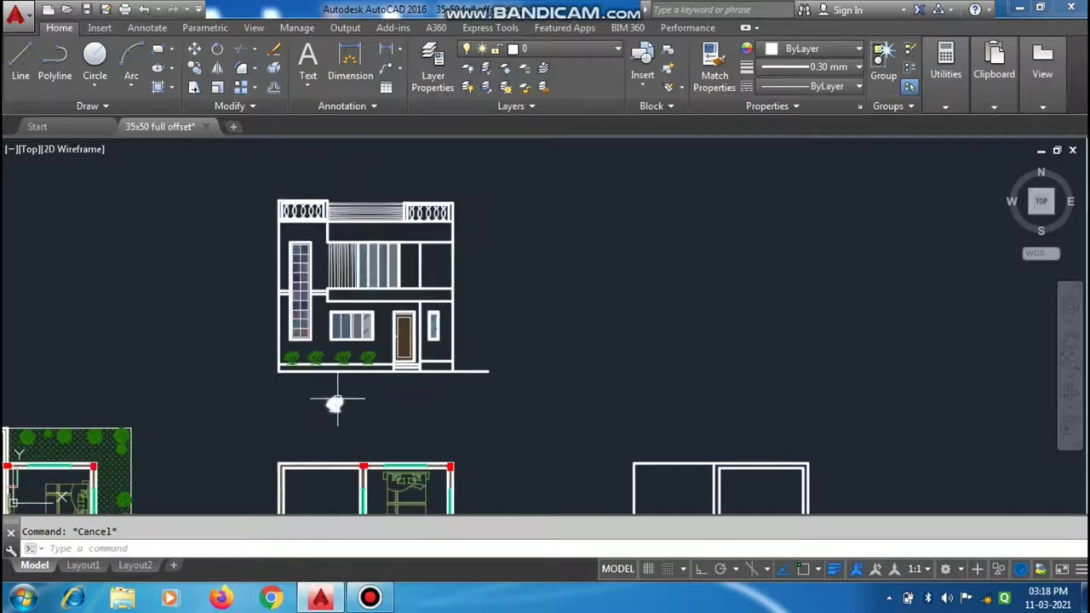
scroll(338, 399, up, 3)
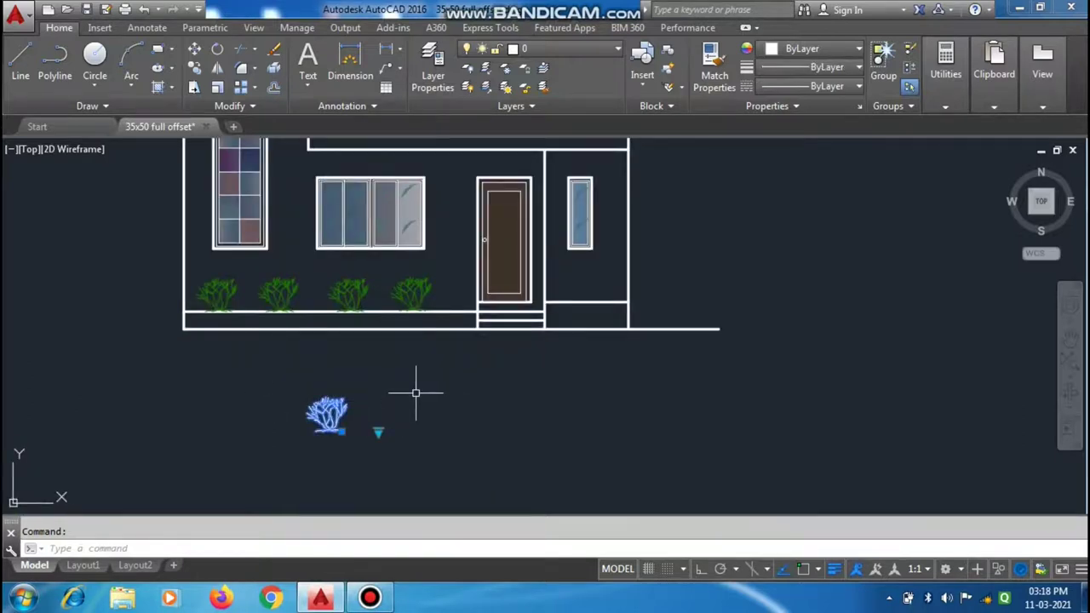
Step: Switch the spare shrub's visibility state to Palm (Elevation)
click(380, 432)
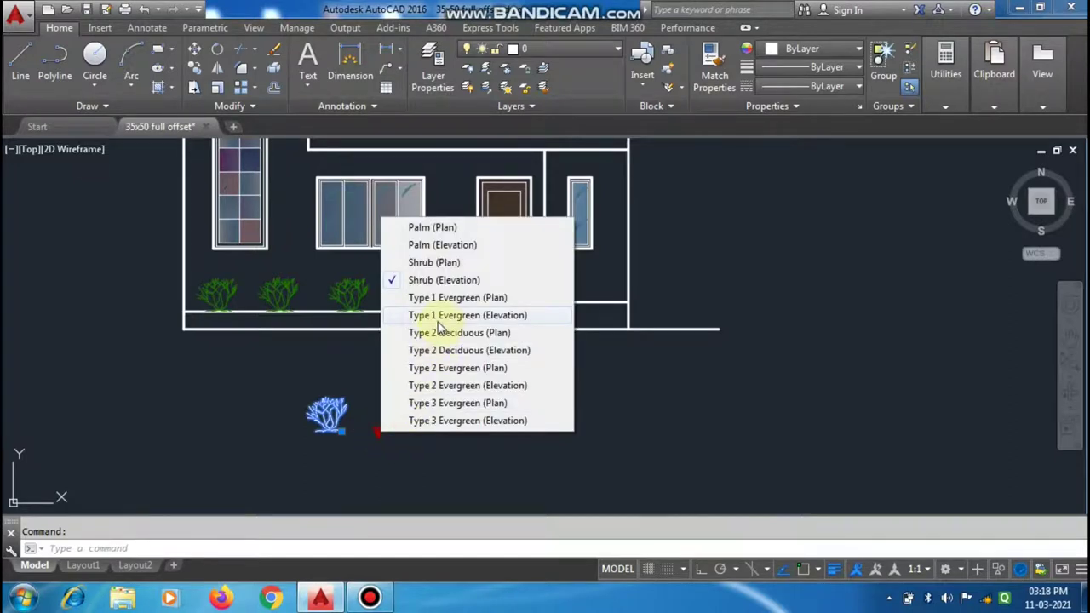
click(400, 245)
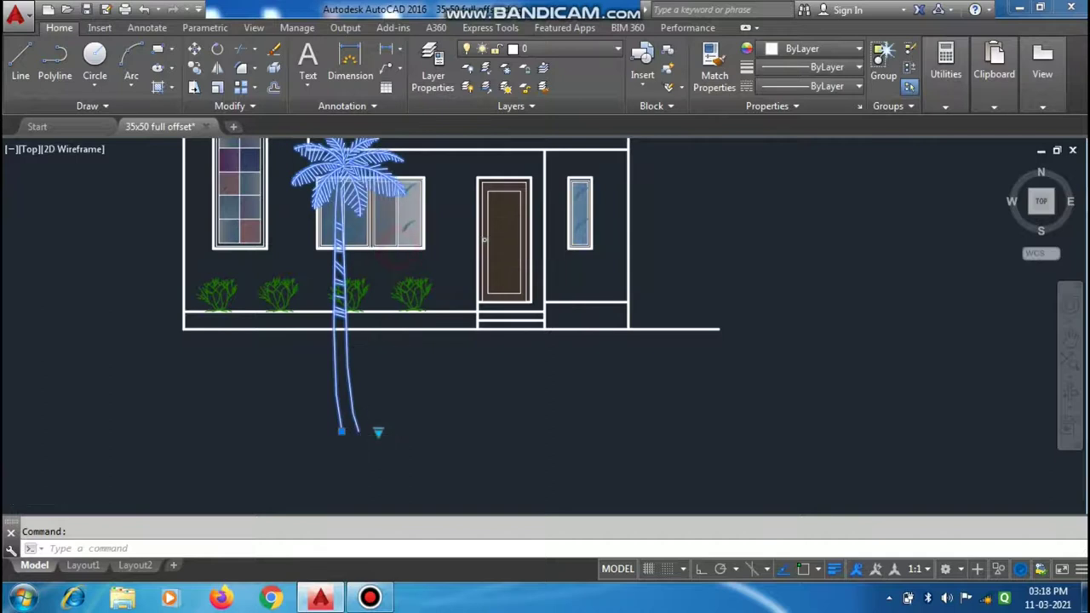
scroll(303, 424, down, 2)
Step: Move the palm from its base to the ground beside the house's left wall
key(Return)
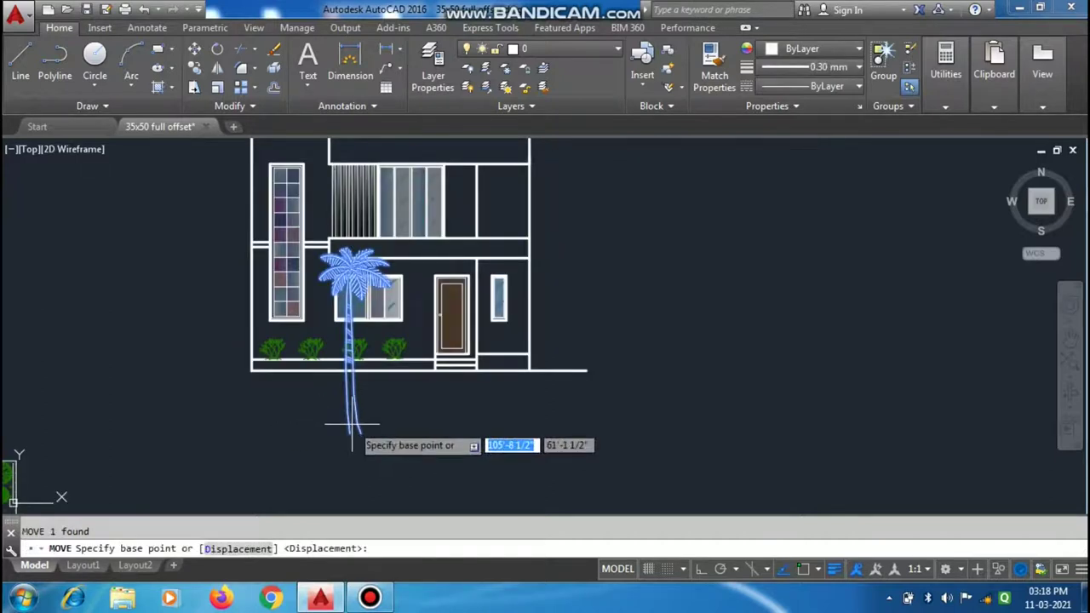
click(351, 434)
scroll(596, 408, down, 3)
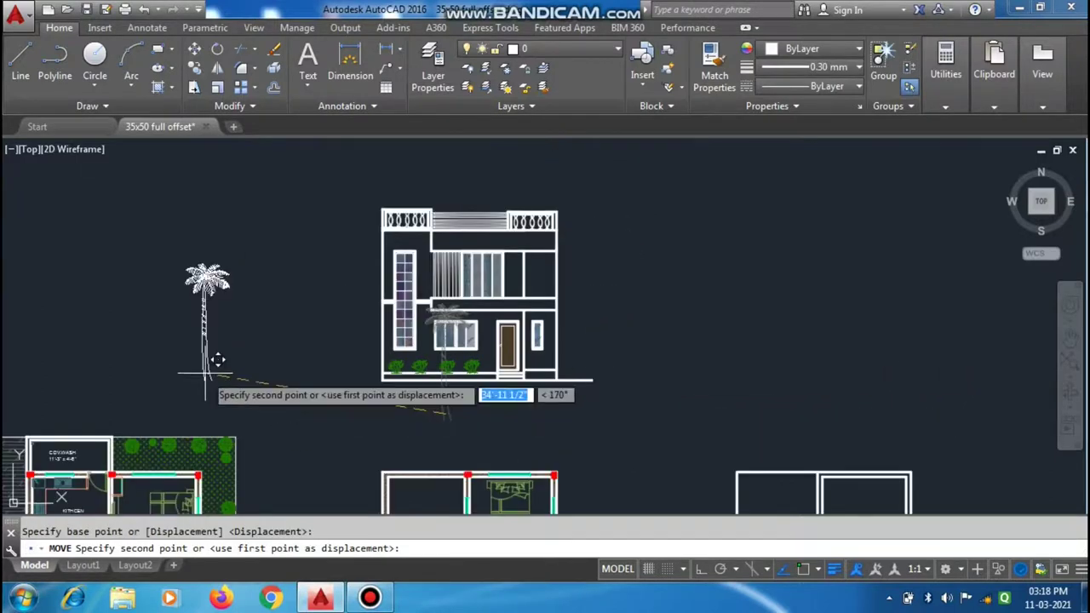
scroll(345, 366, up, 3)
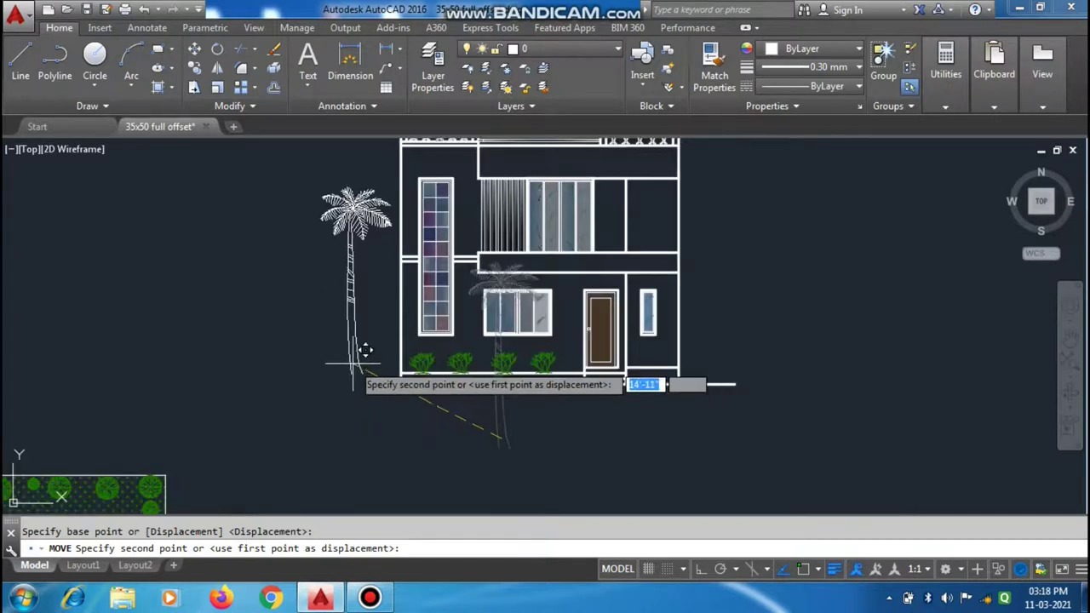
scroll(371, 360, up, 2)
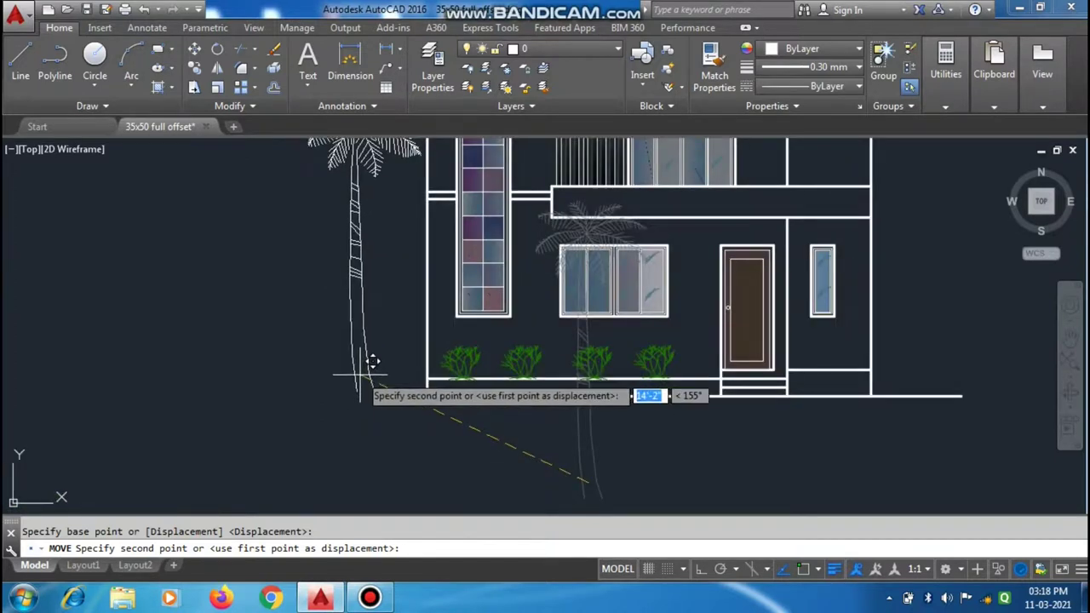
click(360, 375)
scroll(359, 375, down, 4)
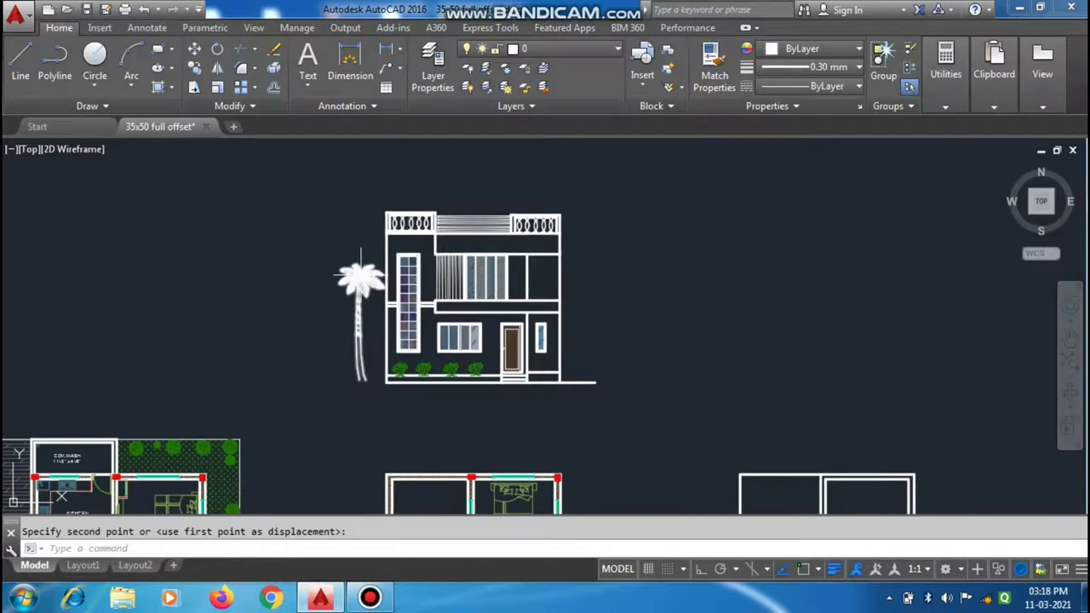
scroll(362, 260, up, 2)
Step: Put the palm tree on the TREE layer so it draws green
click(361, 262)
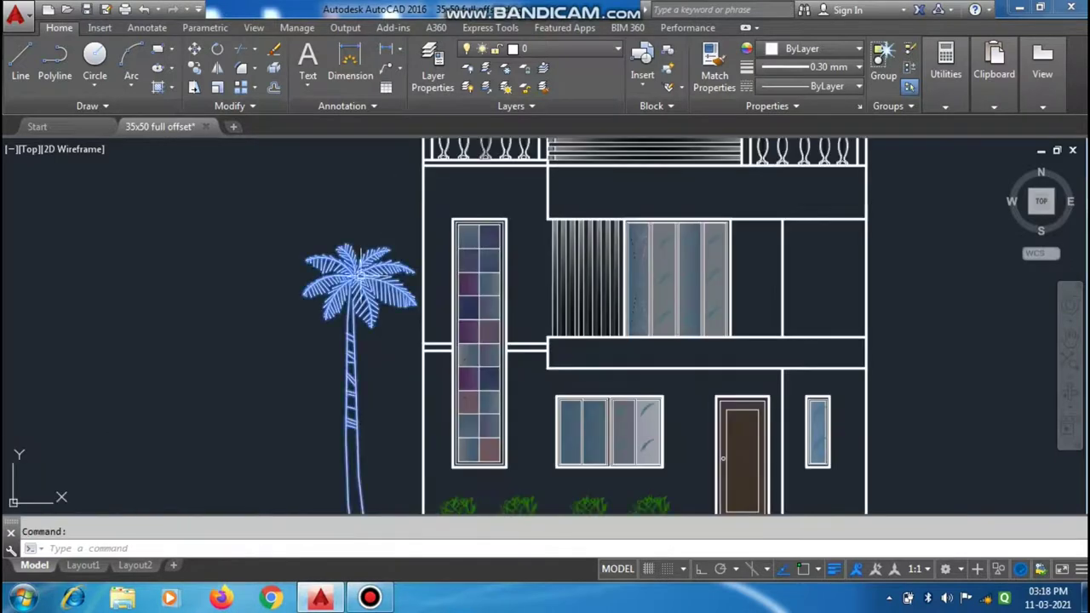
click(564, 53)
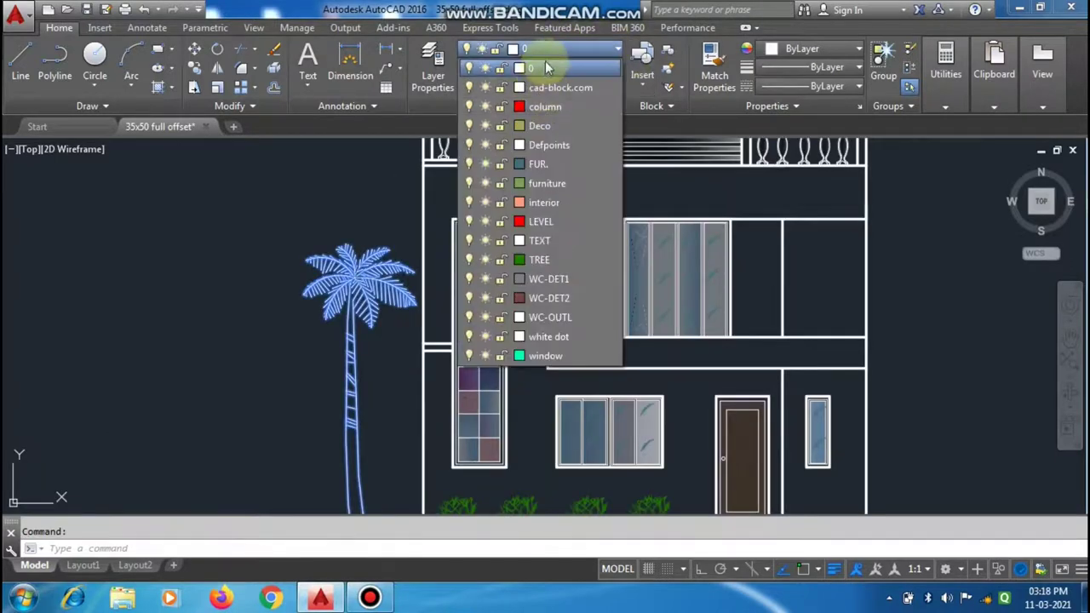
click(521, 253)
scroll(415, 256, down, 4)
scroll(378, 350, up, 2)
Step: Start HATCH with H, then go to the Start tab
text(h)
key(Return)
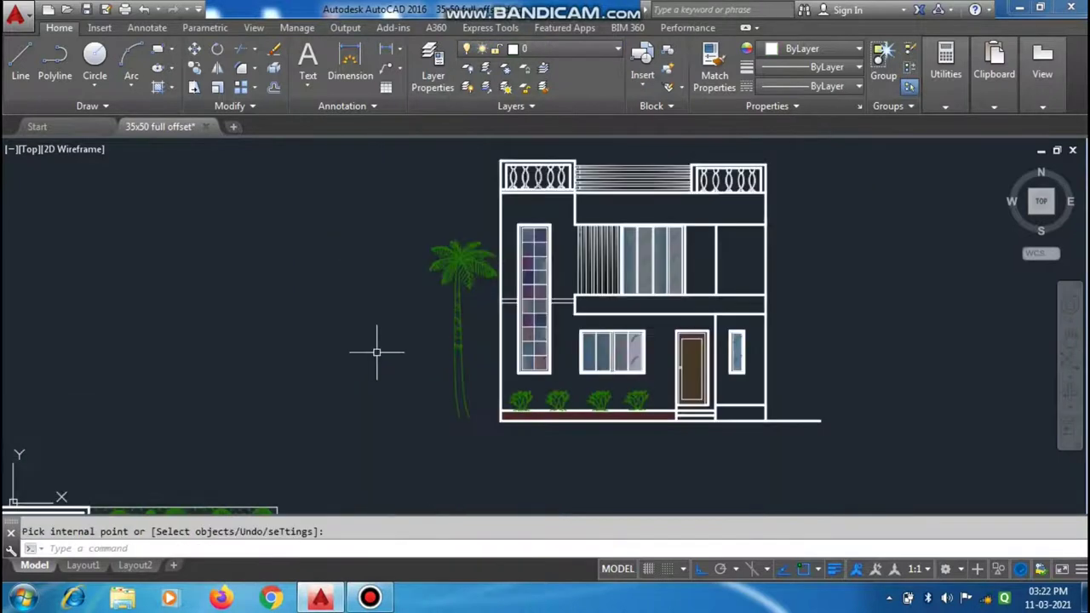
scroll(715, 269, up, 2)
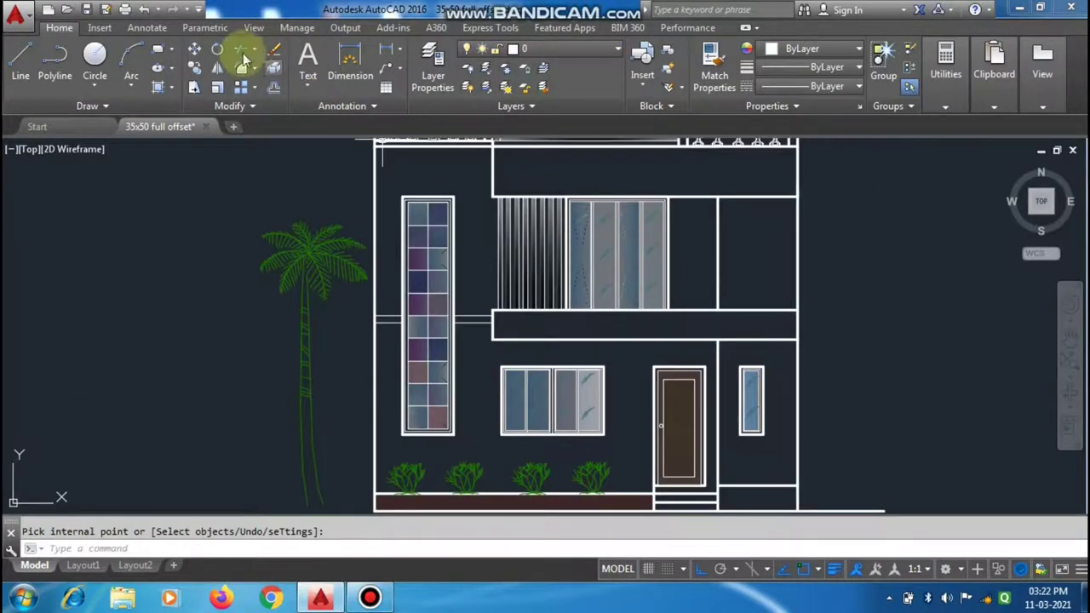
click(38, 127)
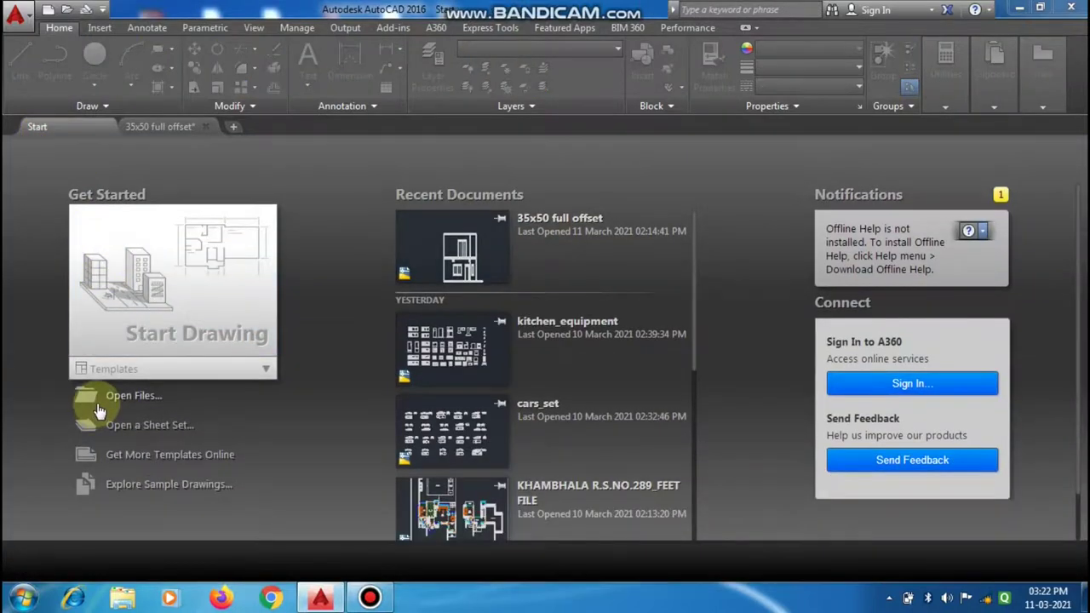
Step: Open the modern-railing drawing from the Downloads folder
click(99, 405)
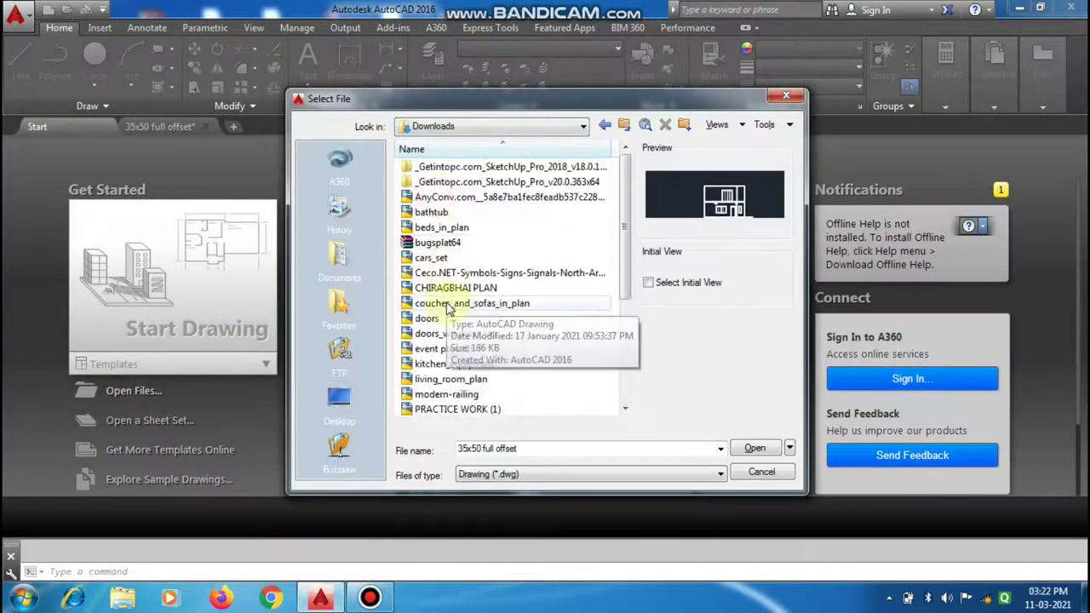
scroll(448, 311, down, 4)
click(450, 379)
click(450, 364)
click(452, 272)
double_click(447, 227)
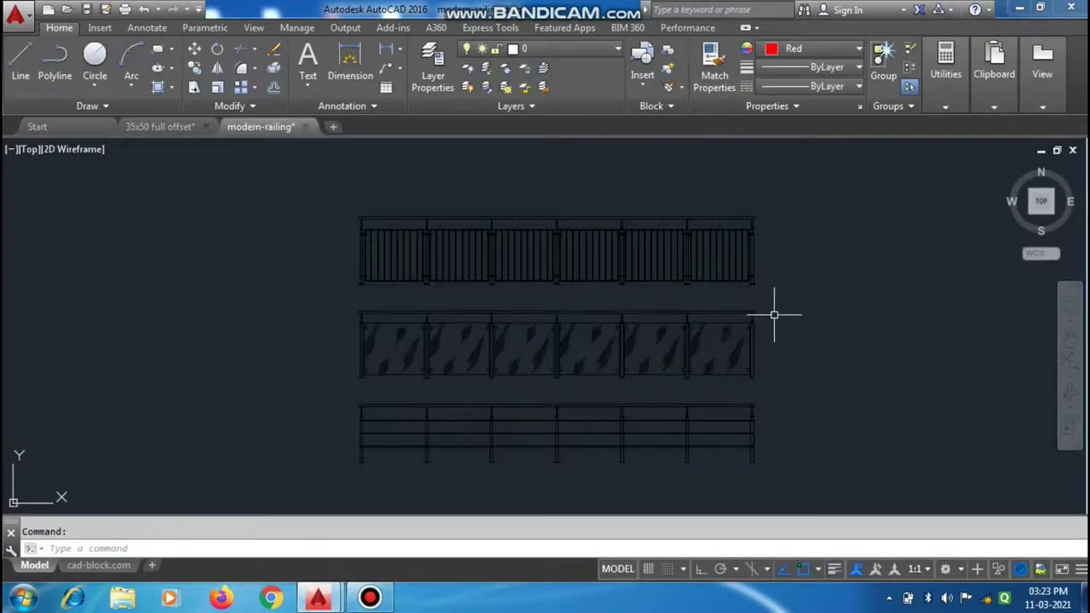
Step: Select the glass railing and copy it to the clipboard
click(731, 311)
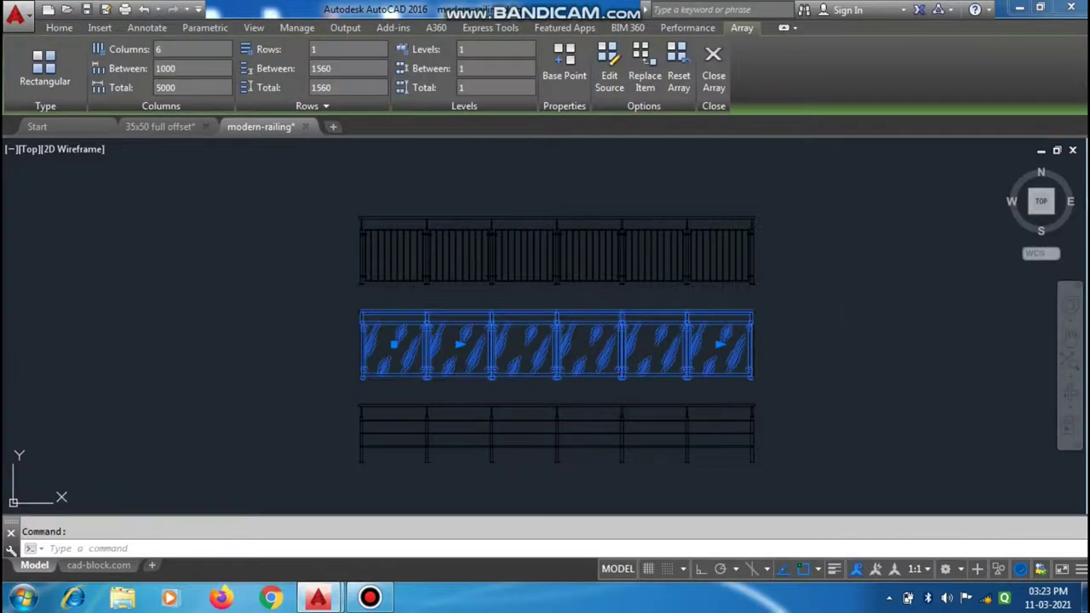
key(ctrl+c)
click(777, 309)
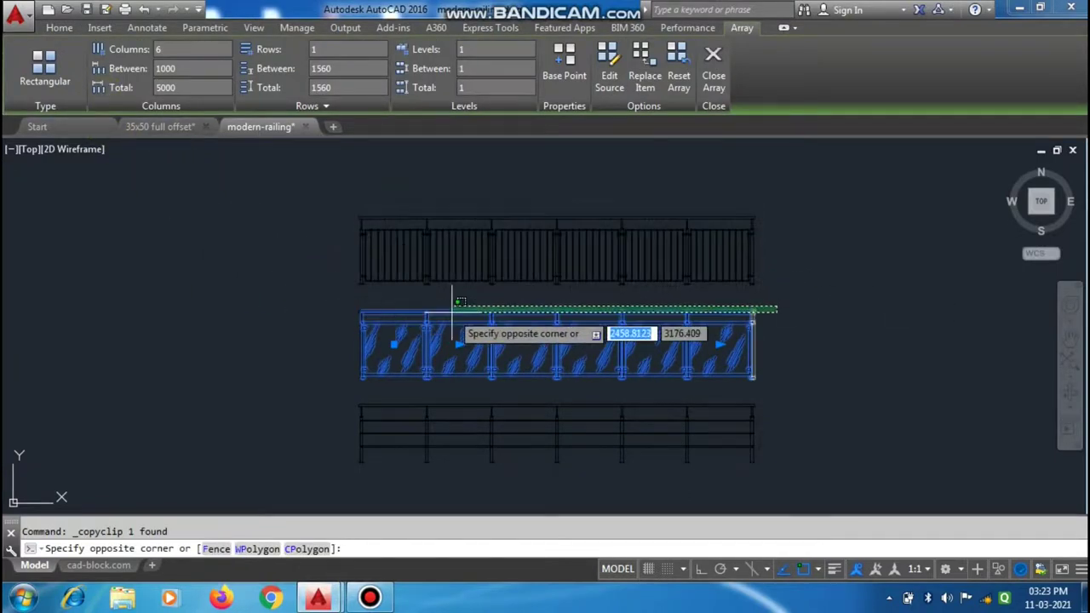
click(451, 312)
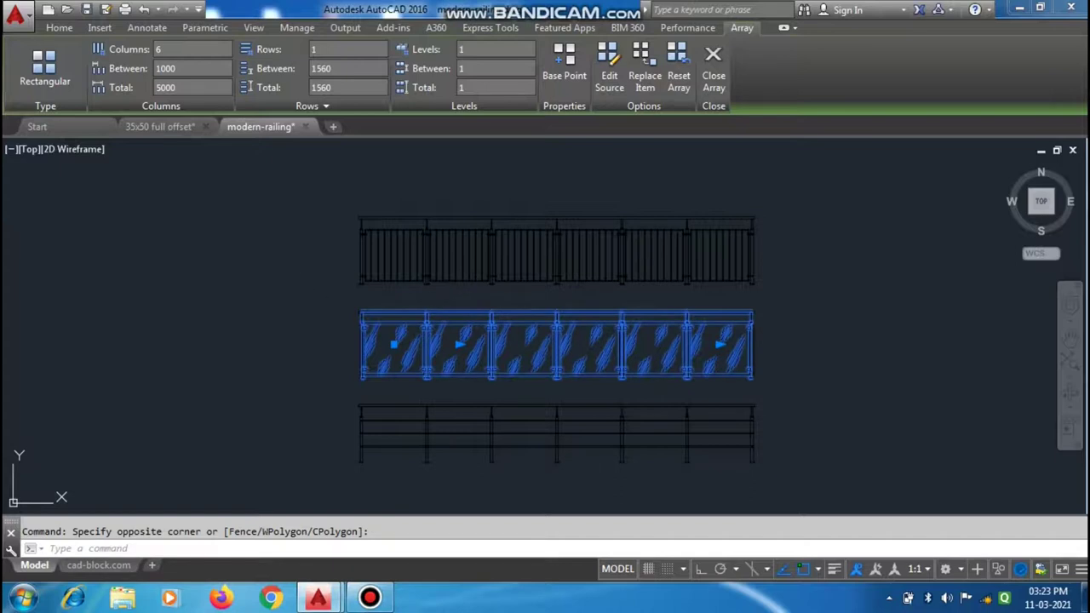
key(ctrl+c)
click(283, 290)
Step: Paste the glass railing into the 35x50 full offset drawing beside the floor plans
click(150, 129)
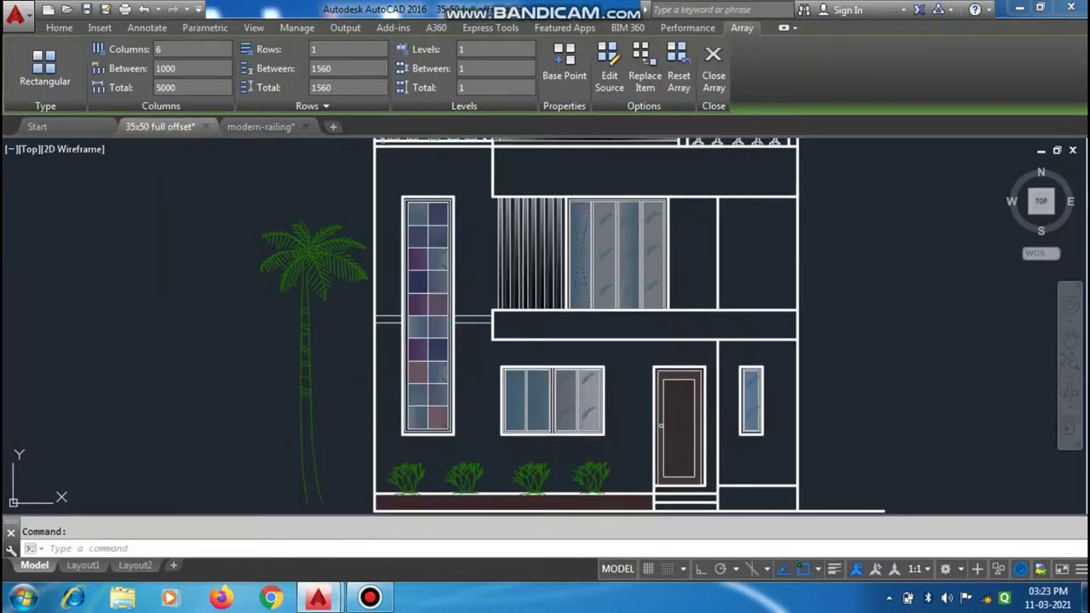
key(ctrl+v)
scroll(253, 324, down, 5)
scroll(253, 324, down, 2)
scroll(328, 327, down, 2)
scroll(339, 327, down, 4)
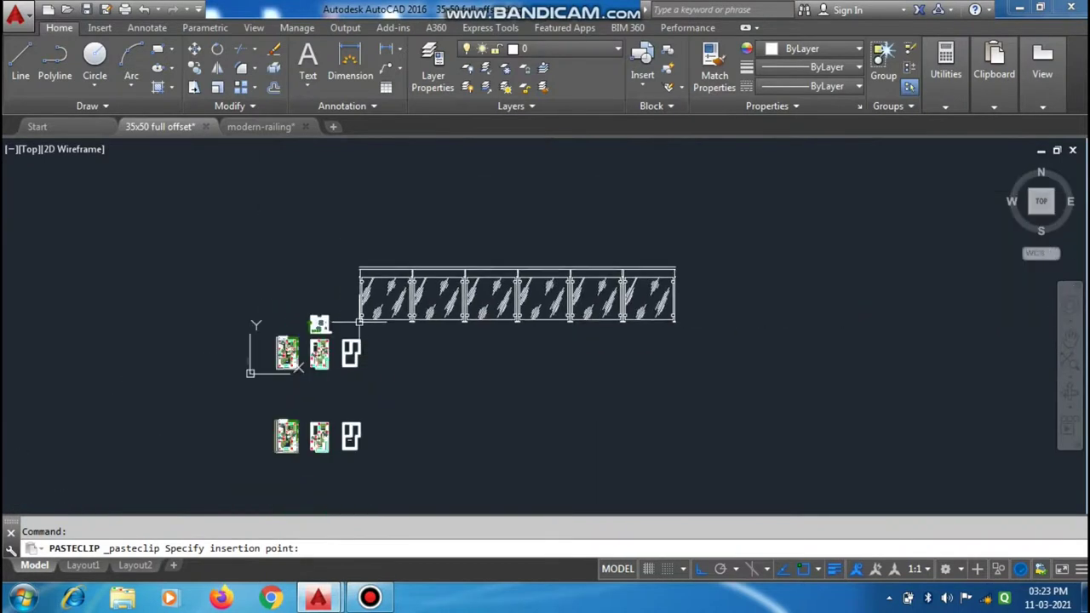
click(361, 321)
scroll(378, 314, up, 2)
Step: Select the pasted railing array and undo an accidental spacing change and cut
click(895, 220)
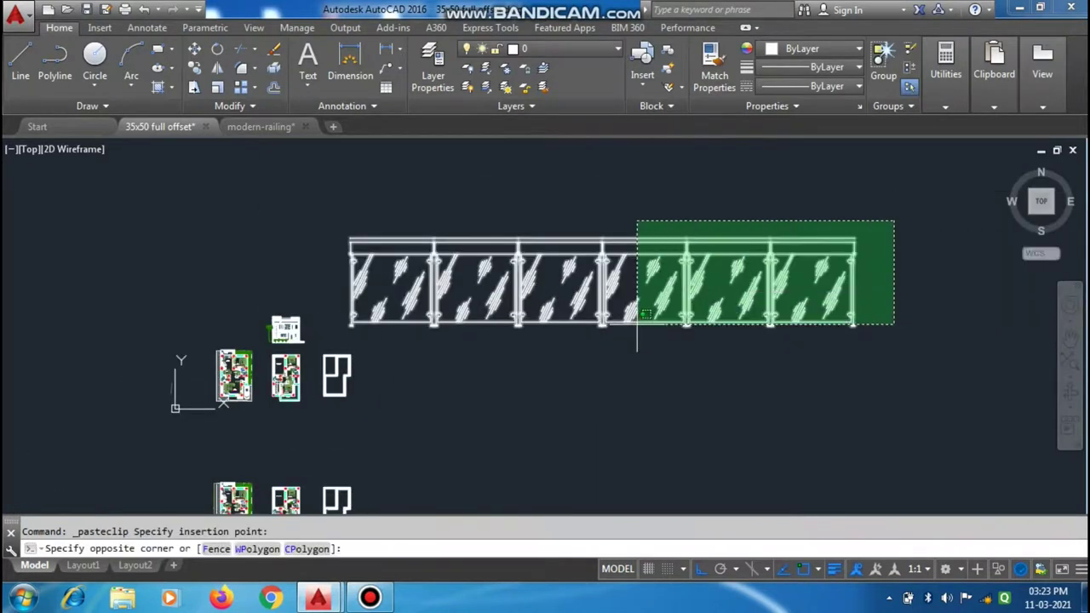
click(336, 348)
scroll(473, 279, up, 2)
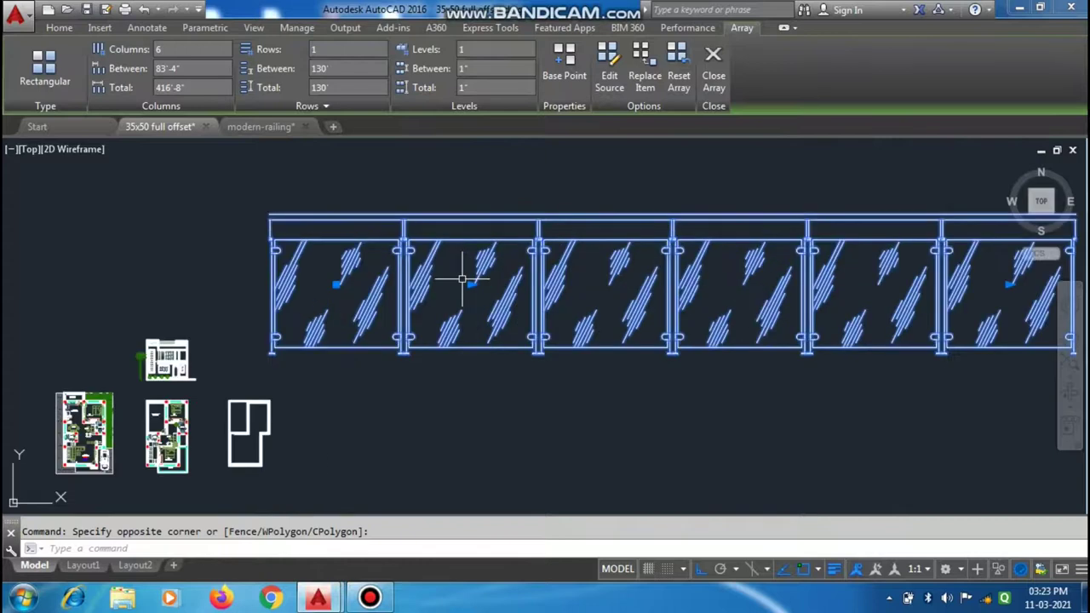
click(470, 282)
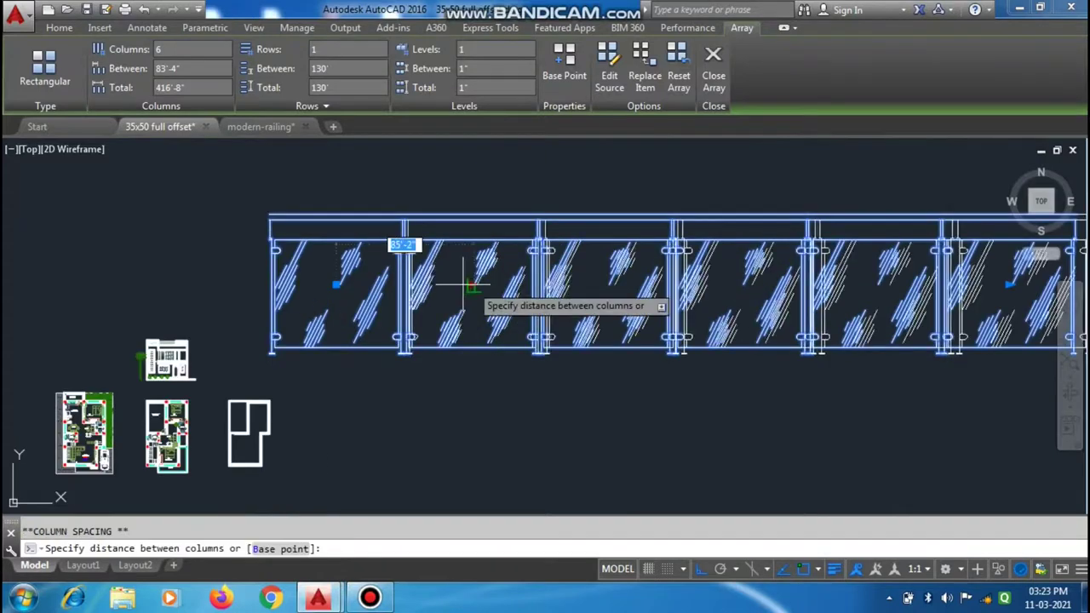
click(380, 294)
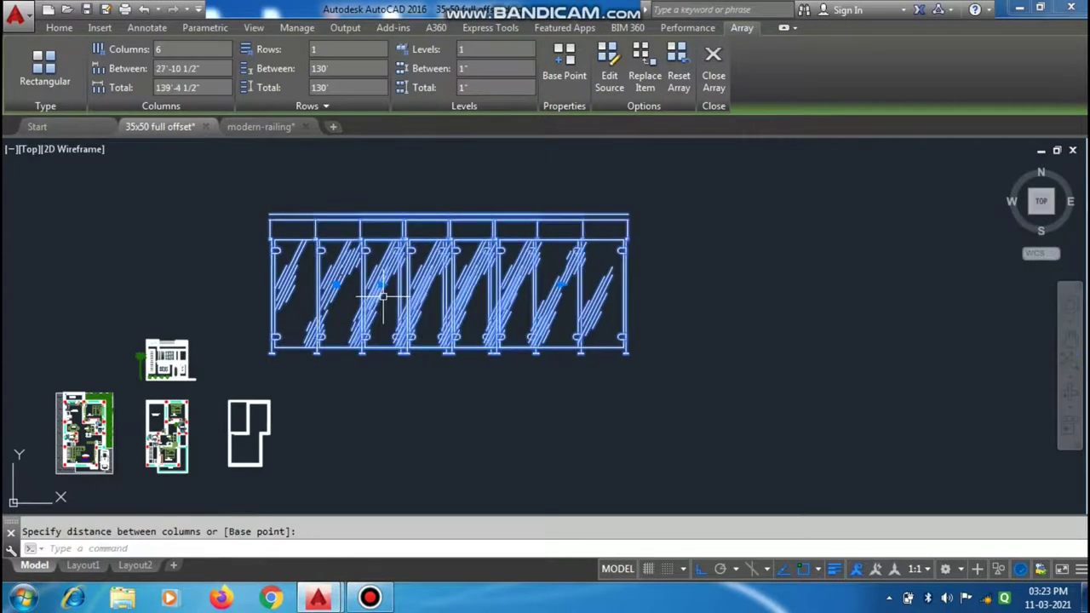
key(ctrl+x)
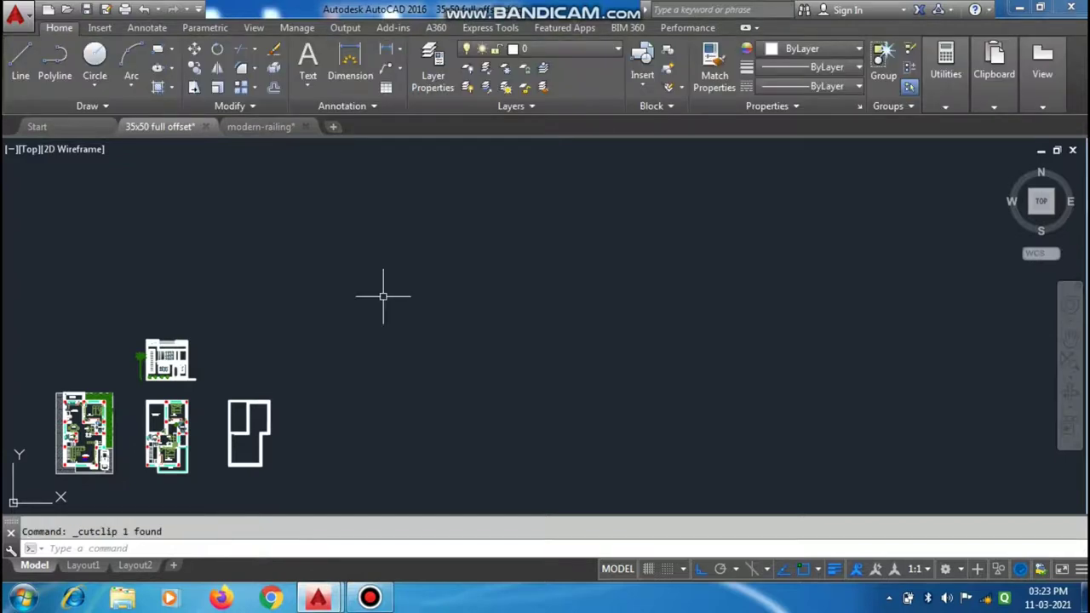
key(ctrl+z)
key(ctrl+z)
scroll(691, 255, down, 2)
scroll(691, 255, down, 1)
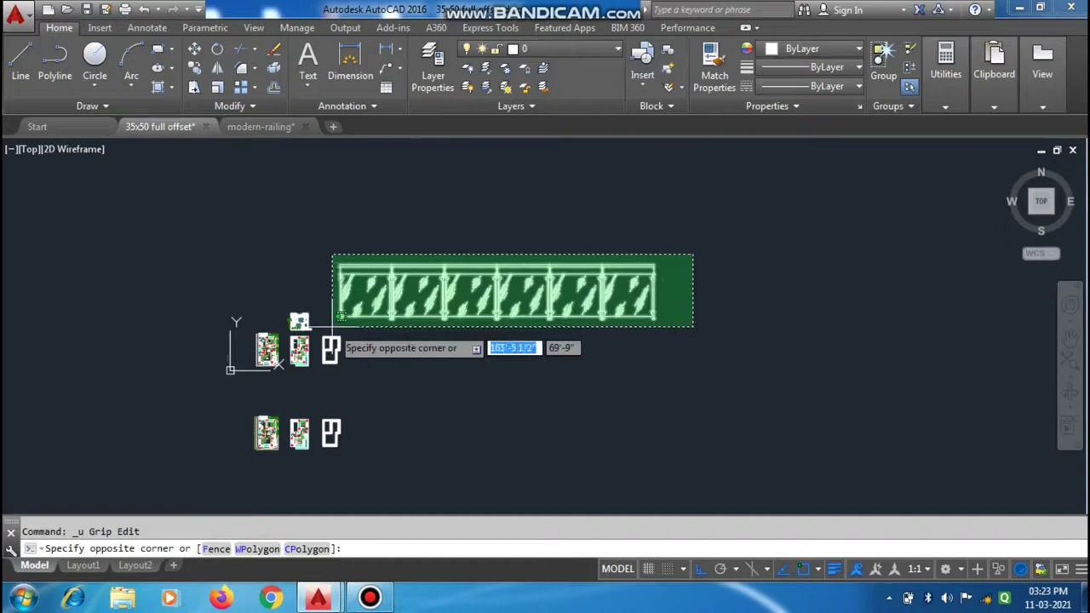
Step: Scale the railing array by a factor of 0.1
click(319, 263)
scroll(320, 263, up, 4)
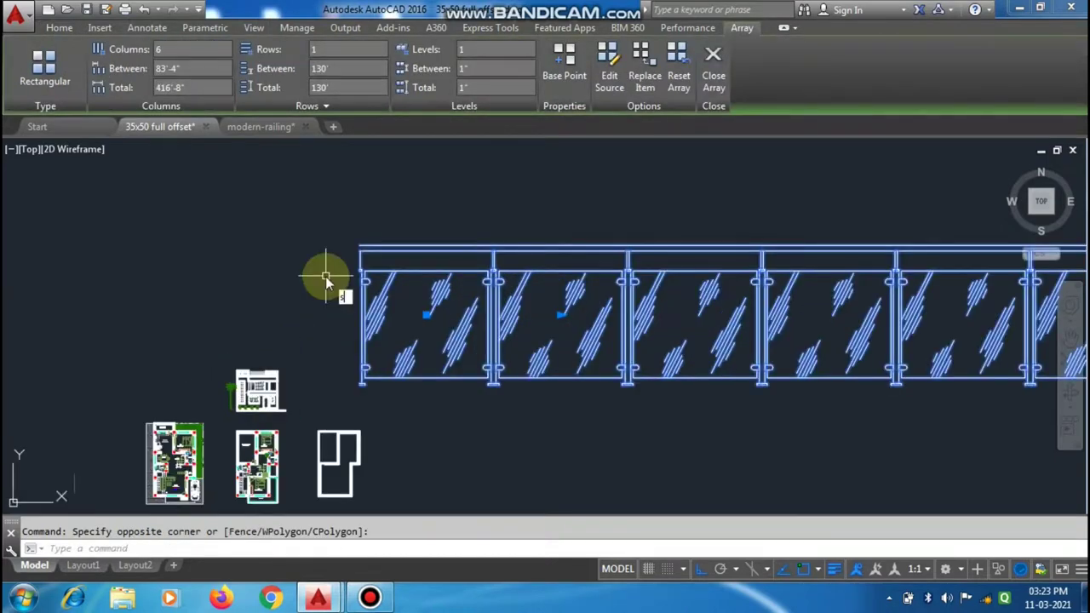
text(sc)
key(Return)
click(373, 253)
text(0.1)
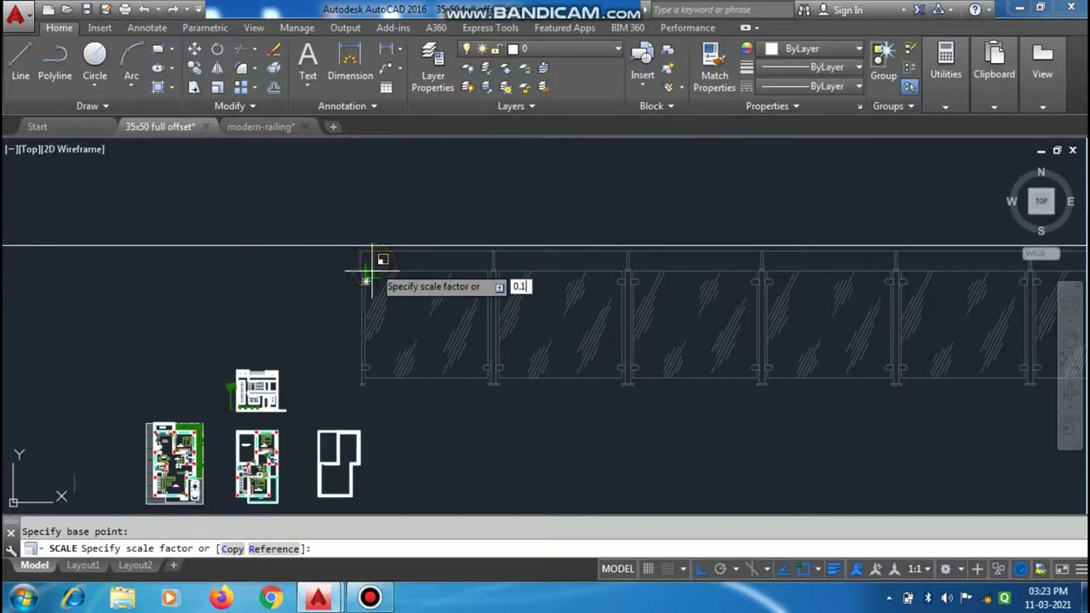
key(Return)
scroll(396, 251, up, 4)
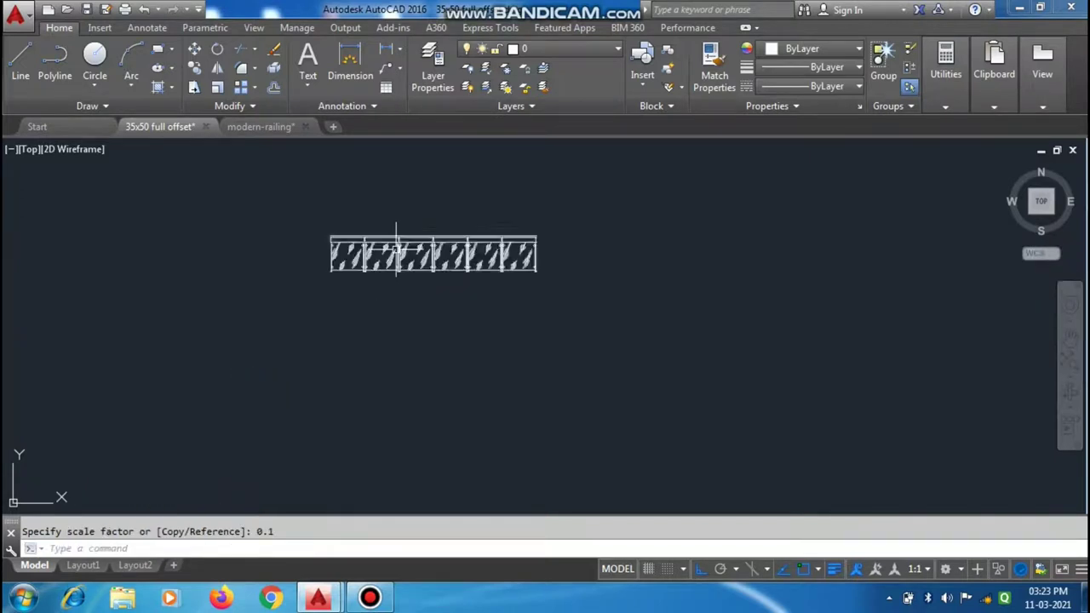
Step: Select the shrunk railing and begin moving it with M
click(309, 289)
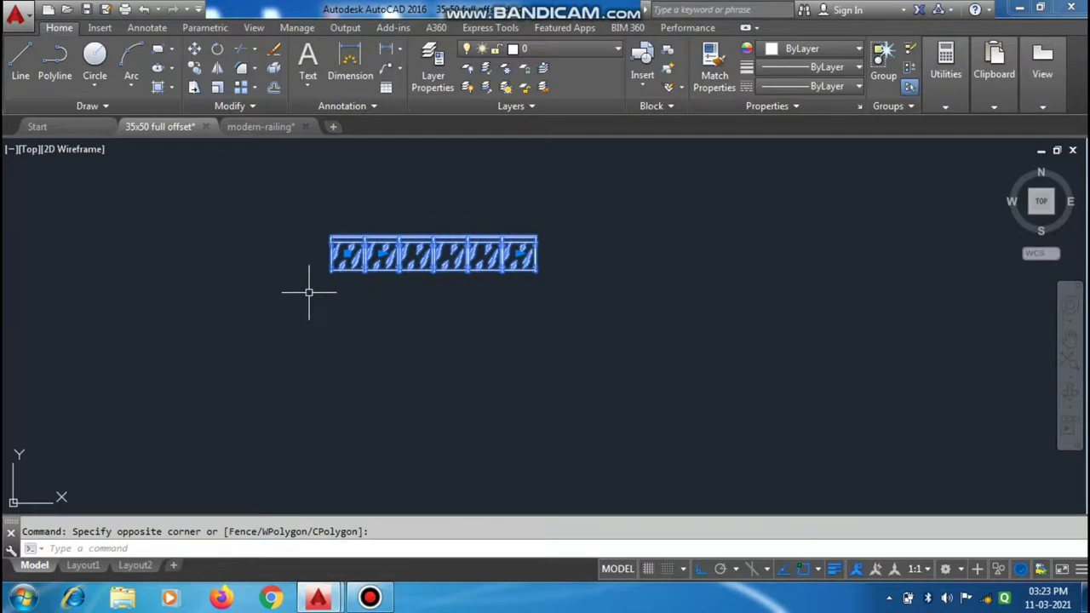
text(m)
key(Return)
click(445, 238)
scroll(255, 388, up, 3)
Step: Place the railing copy freely above the house elevation with Ortho turned off
scroll(247, 366, up, 3)
key(F8)
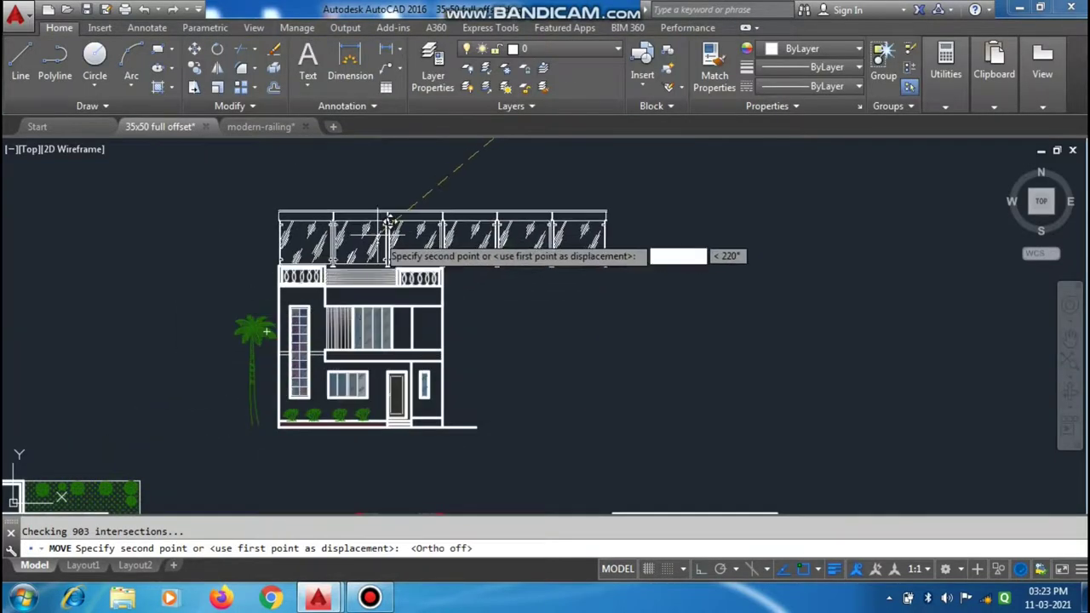
click(412, 223)
Step: Scale the railing copy by 2, then undo the enlargement
click(689, 196)
click(288, 244)
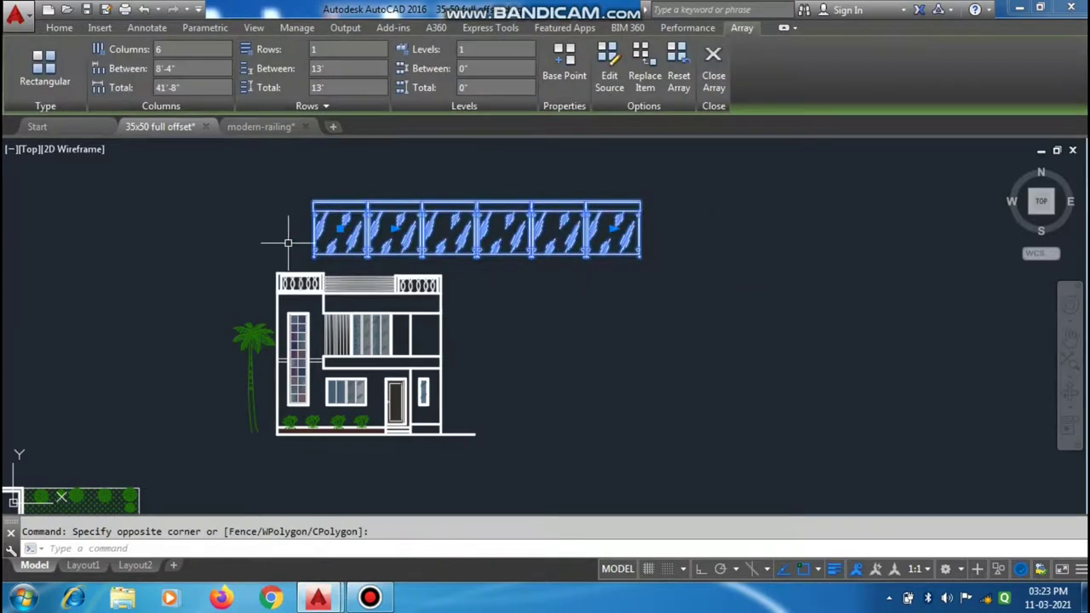
text(sc)
key(Return)
click(328, 211)
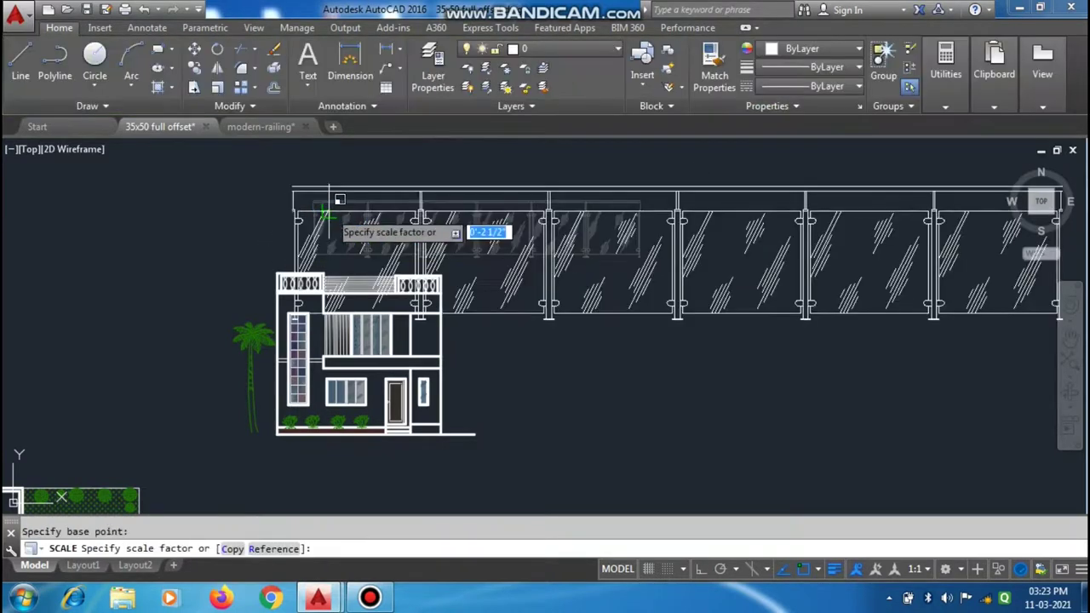
text(2)
key(Return)
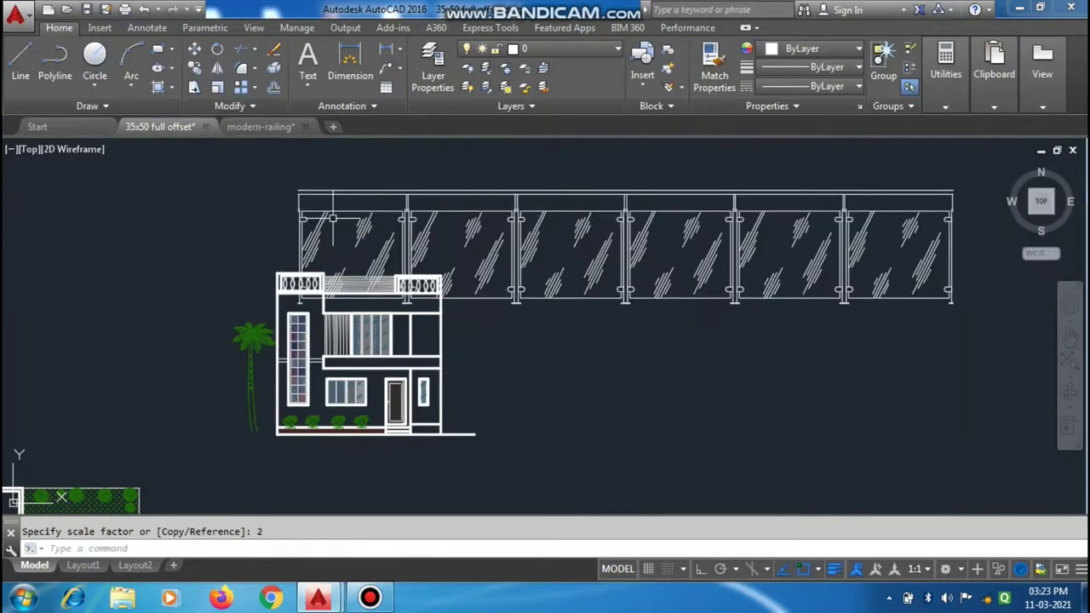
scroll(336, 230, down, 2)
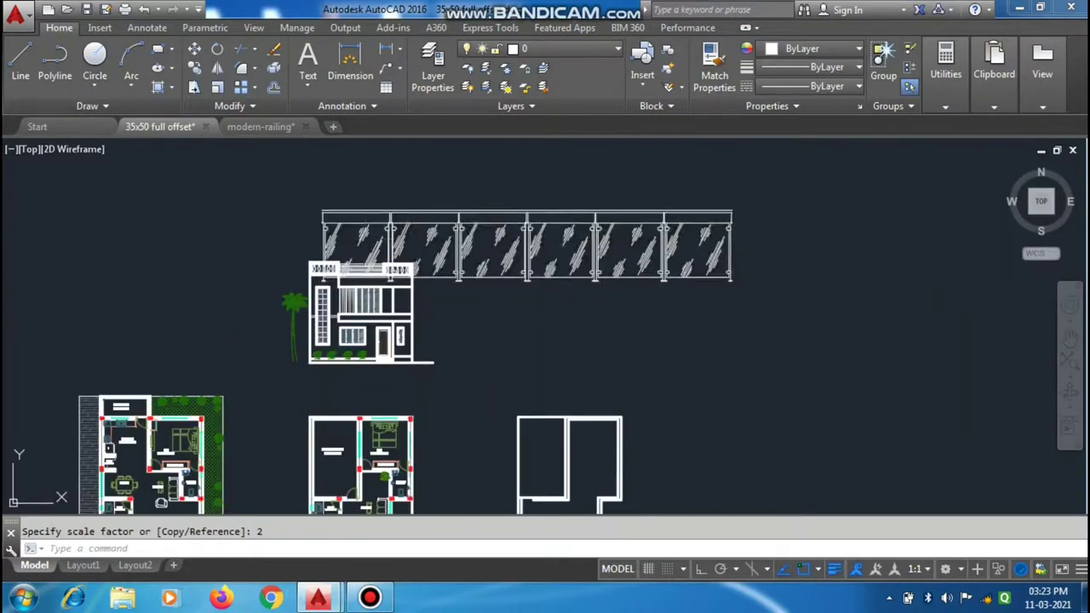
key(ctrl+z)
key(ctrl+z)
Step: Scale the railing copy down by a factor of 0.2
click(708, 194)
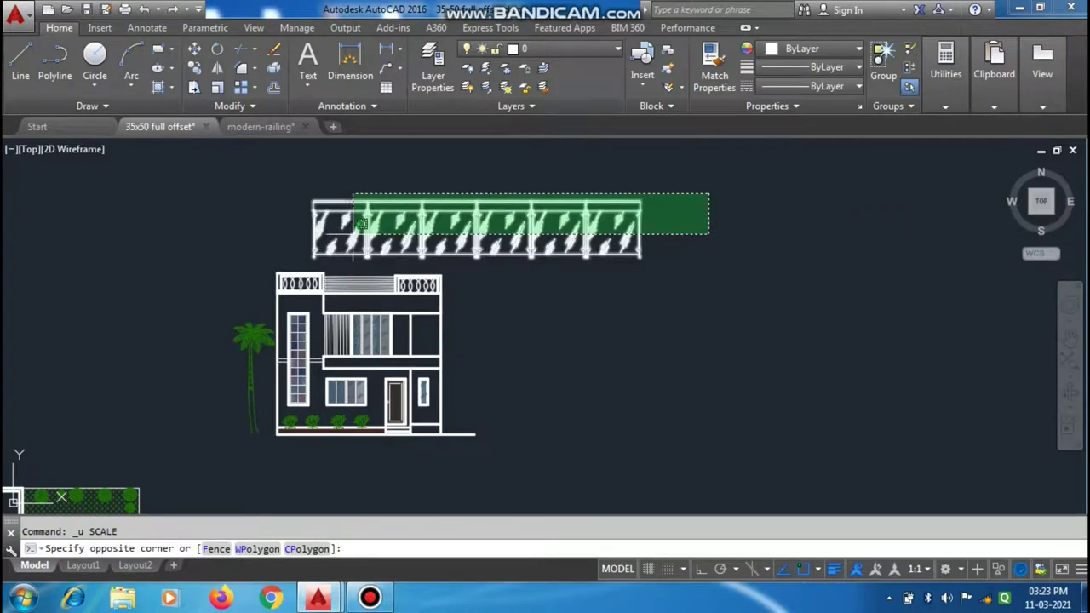
click(264, 258)
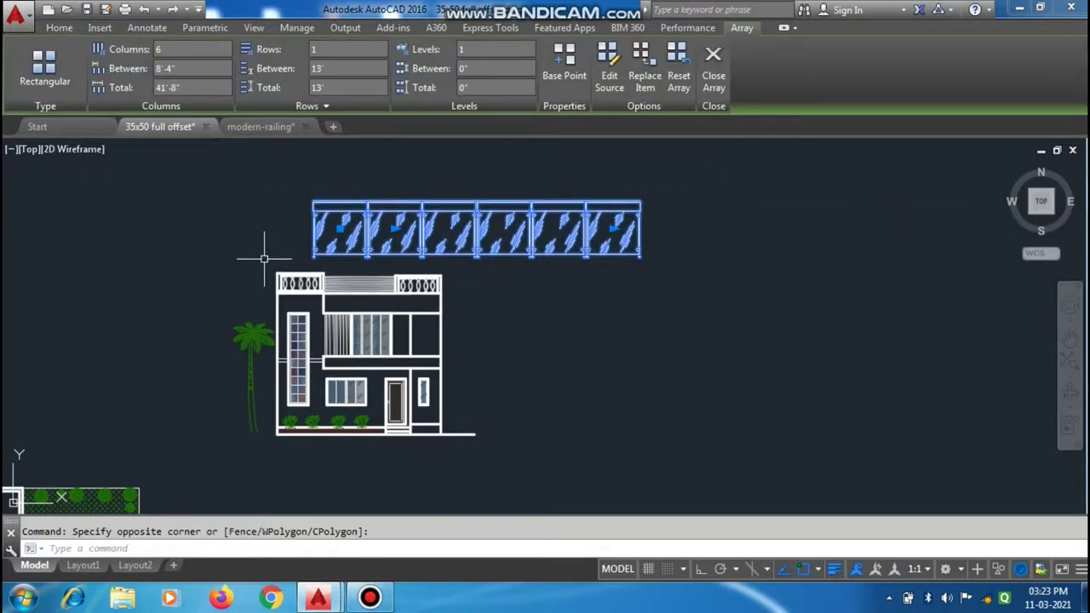
text(sc)
key(Return)
click(357, 225)
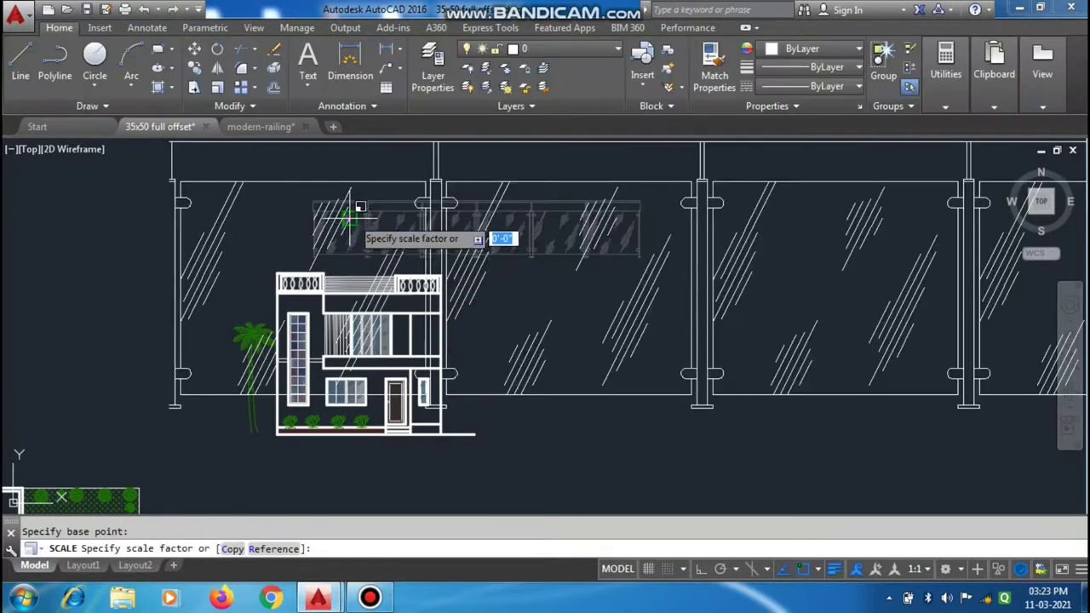
text(0.2)
key(Return)
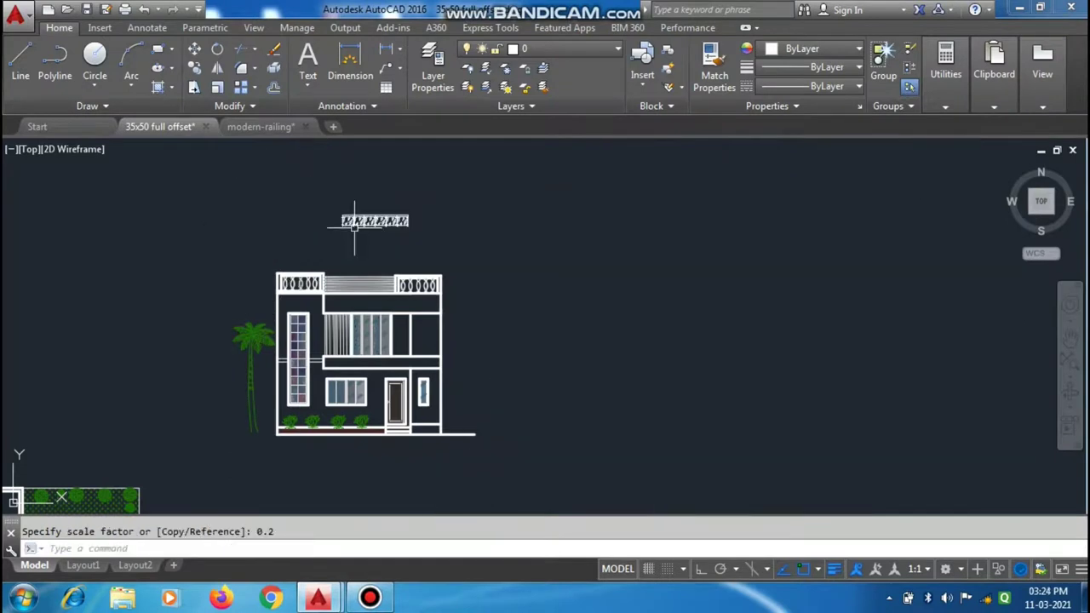
scroll(354, 226, up, 2)
scroll(354, 226, up, 2)
Step: Move the small railing from its bottom-left corner onto the balcony slab's left endpoint
click(508, 176)
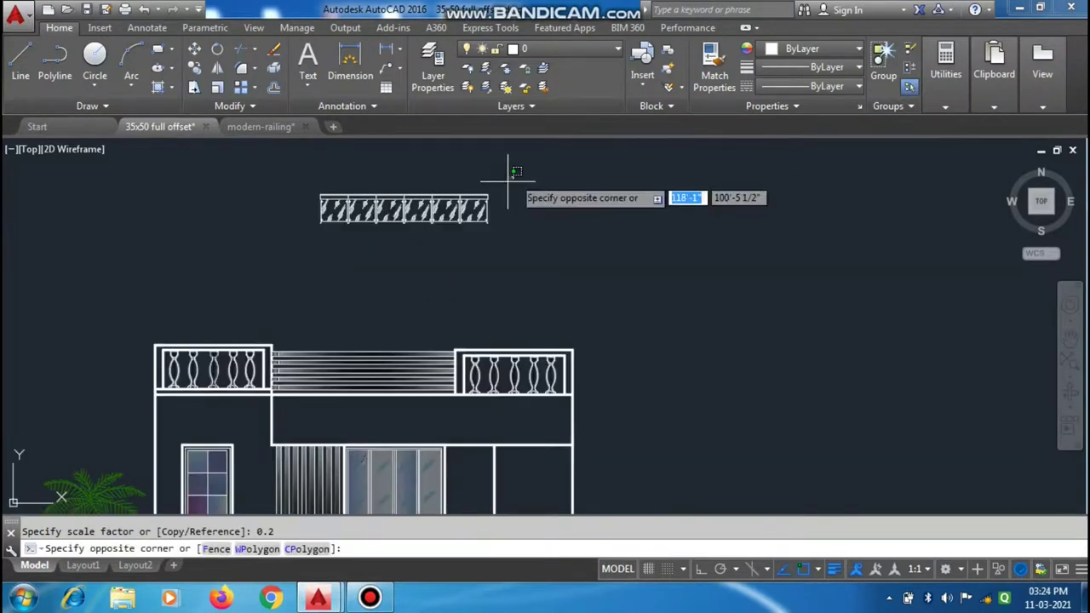
click(290, 252)
text(m)
key(Return)
click(323, 218)
scroll(320, 224, down, 4)
scroll(317, 229, up, 4)
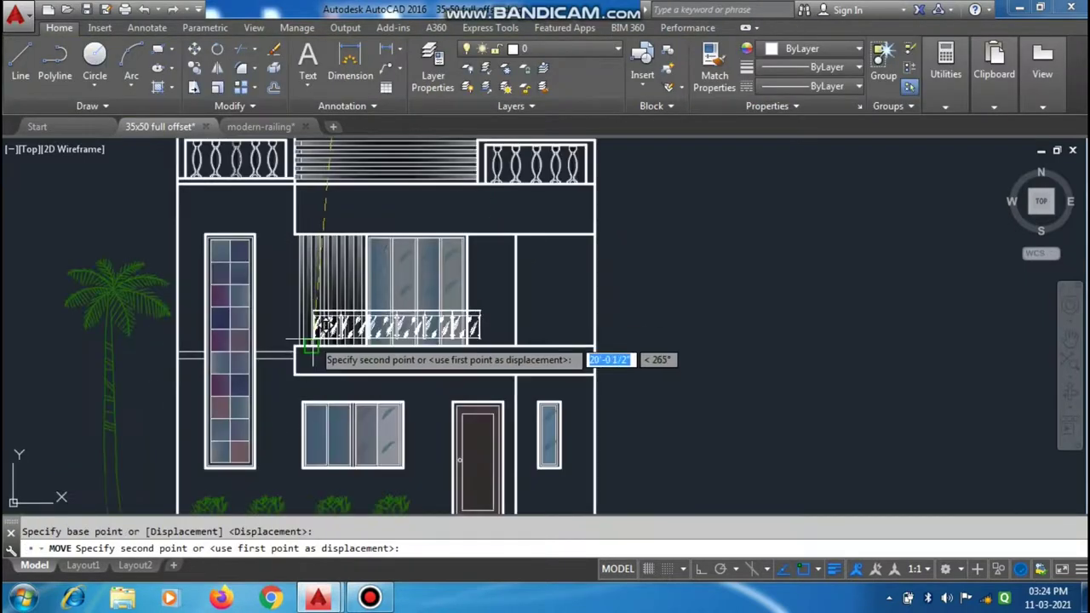
scroll(307, 337, up, 4)
scroll(474, 317, down, 3)
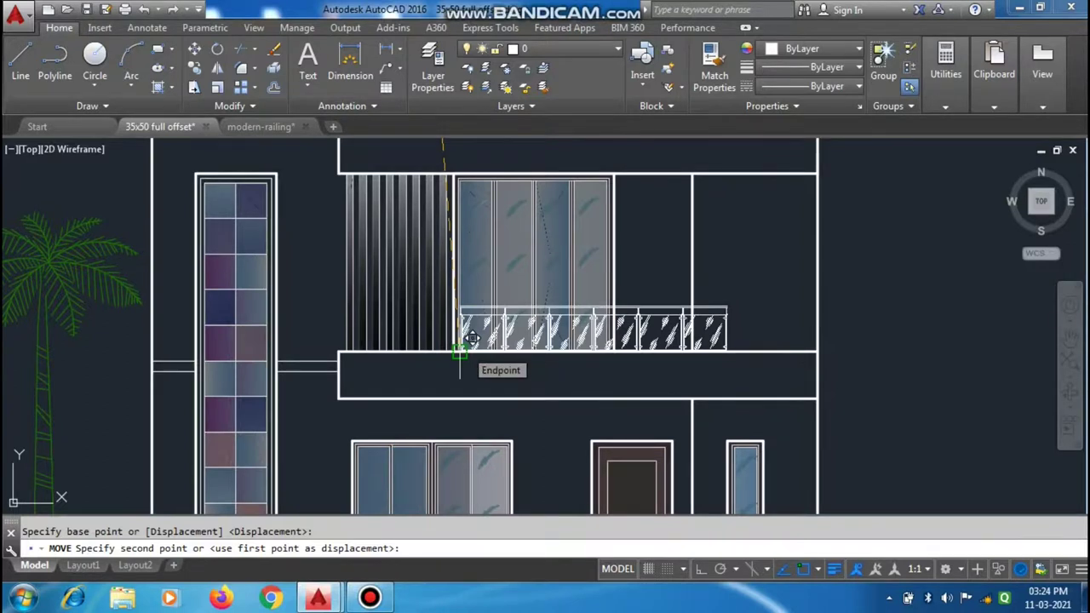
scroll(471, 339, up, 2)
scroll(471, 341, up, 2)
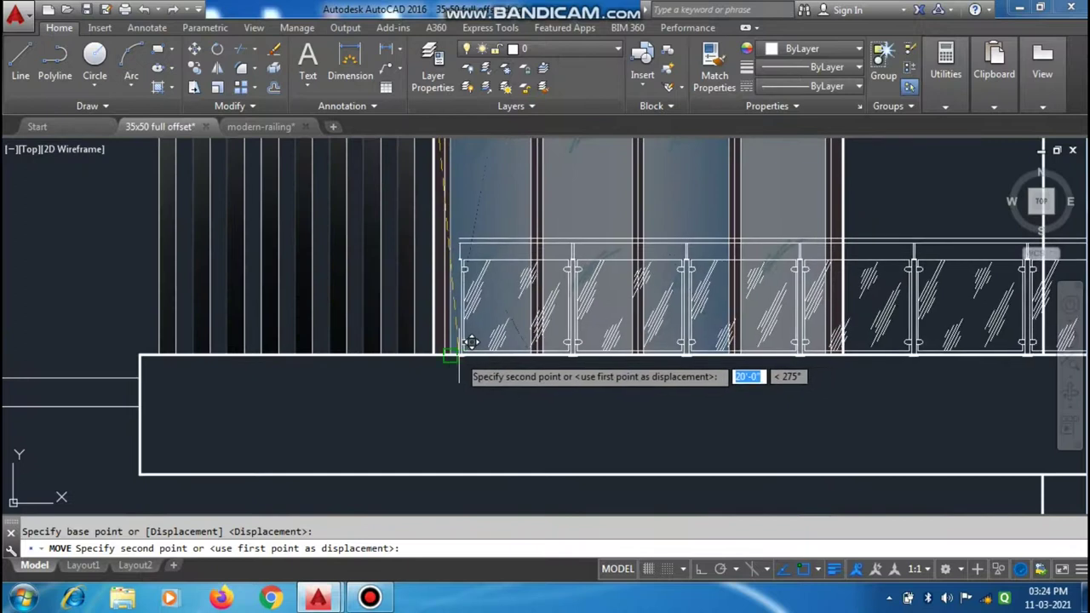
click(451, 353)
scroll(452, 356, down, 2)
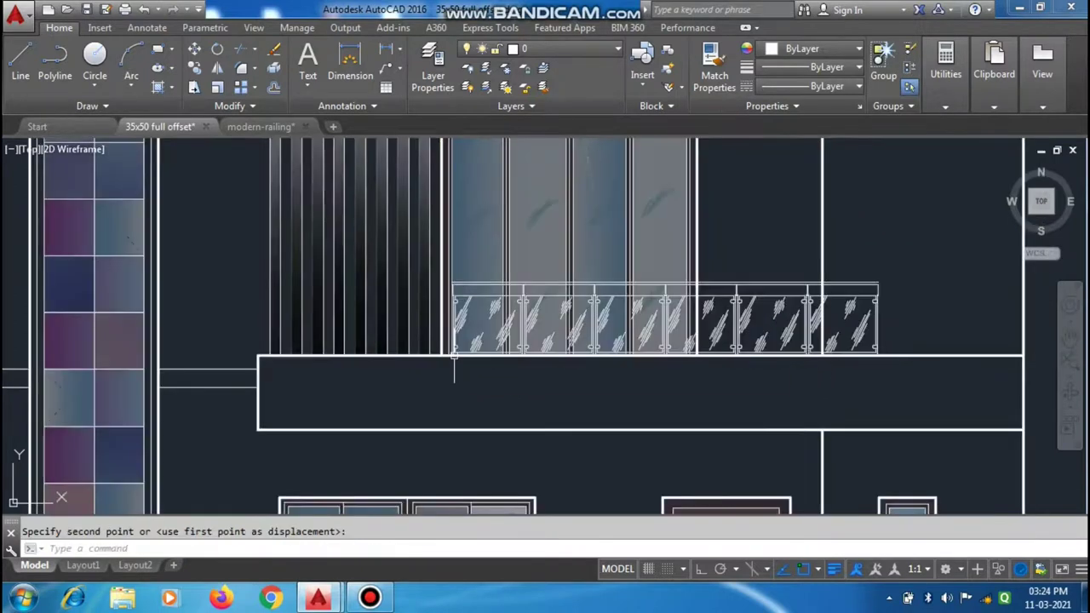
scroll(454, 358, down, 2)
key(Escape)
scroll(401, 311, down, 2)
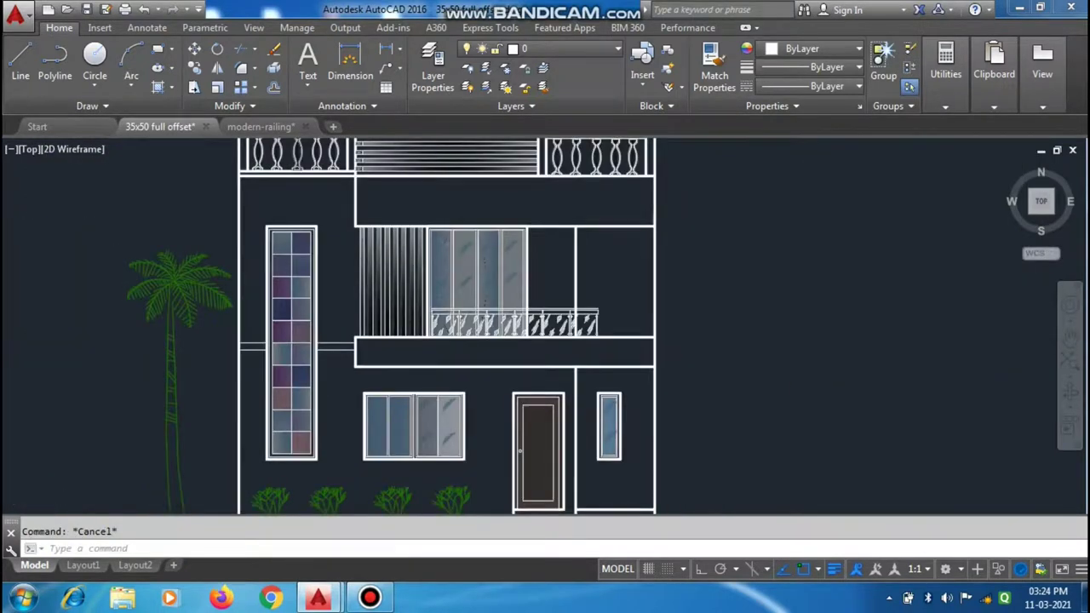
scroll(426, 308, down, 2)
scroll(437, 305, up, 2)
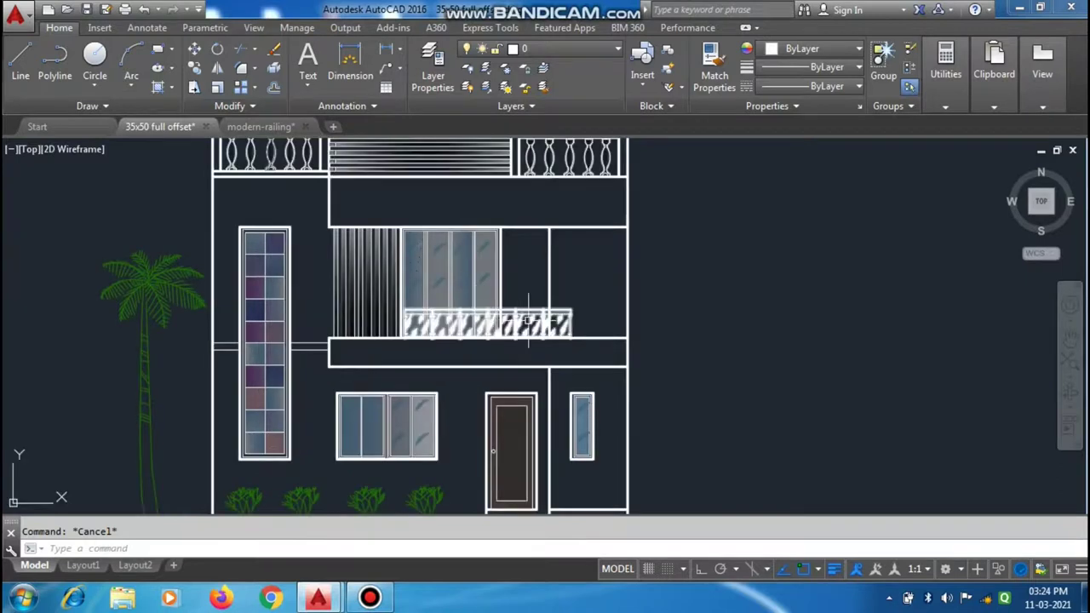
Step: Extend the balcony railing array to 8 columns spaced 1'-8" apart
click(532, 317)
scroll(544, 323, up, 4)
click(577, 325)
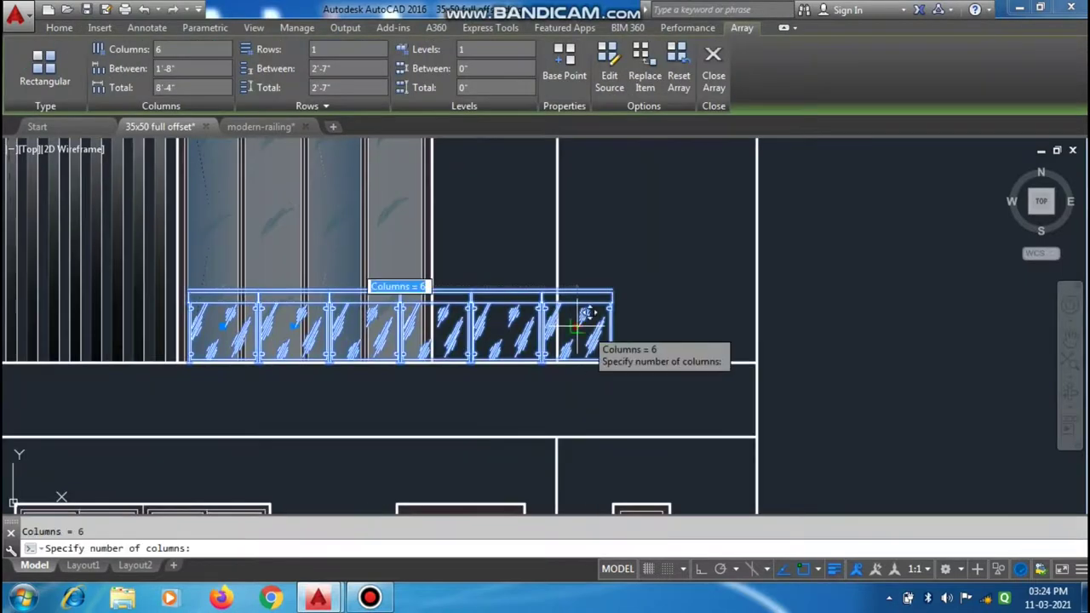
click(743, 315)
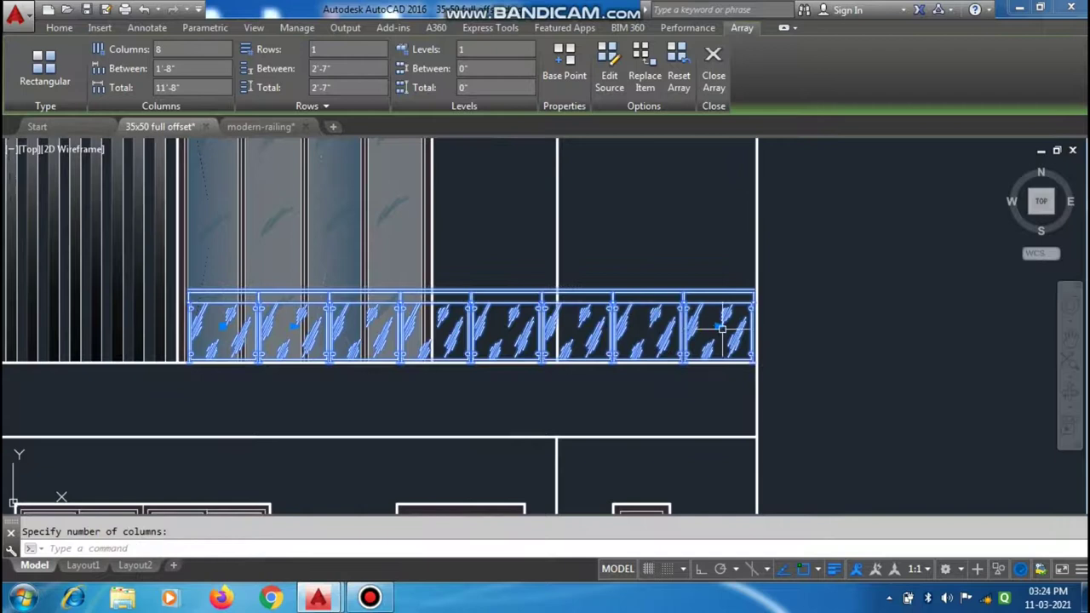
scroll(617, 323, down, 2)
scroll(707, 324, down, 2)
scroll(490, 317, up, 2)
scroll(478, 313, up, 1)
scroll(478, 314, up, 1)
scroll(478, 313, down, 1)
scroll(478, 313, down, 1)
key(Escape)
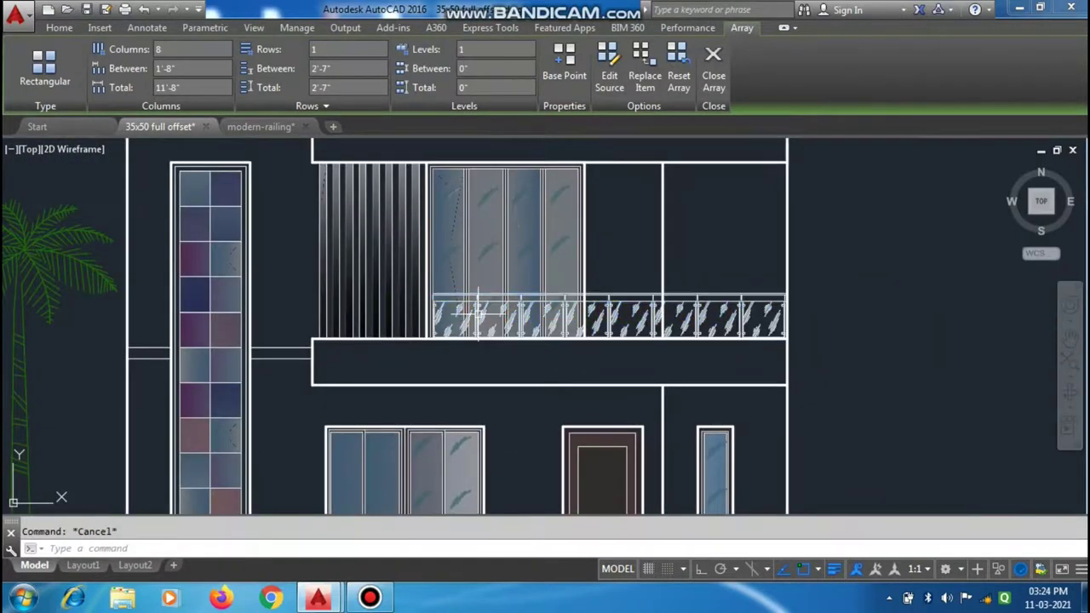
scroll(478, 314, down, 4)
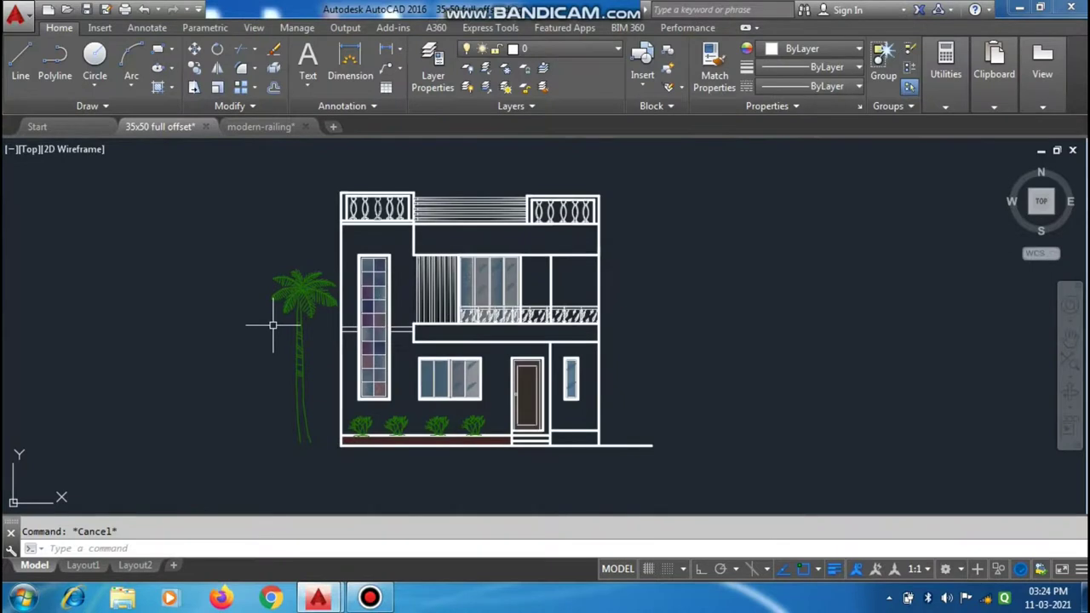
scroll(559, 294, up, 4)
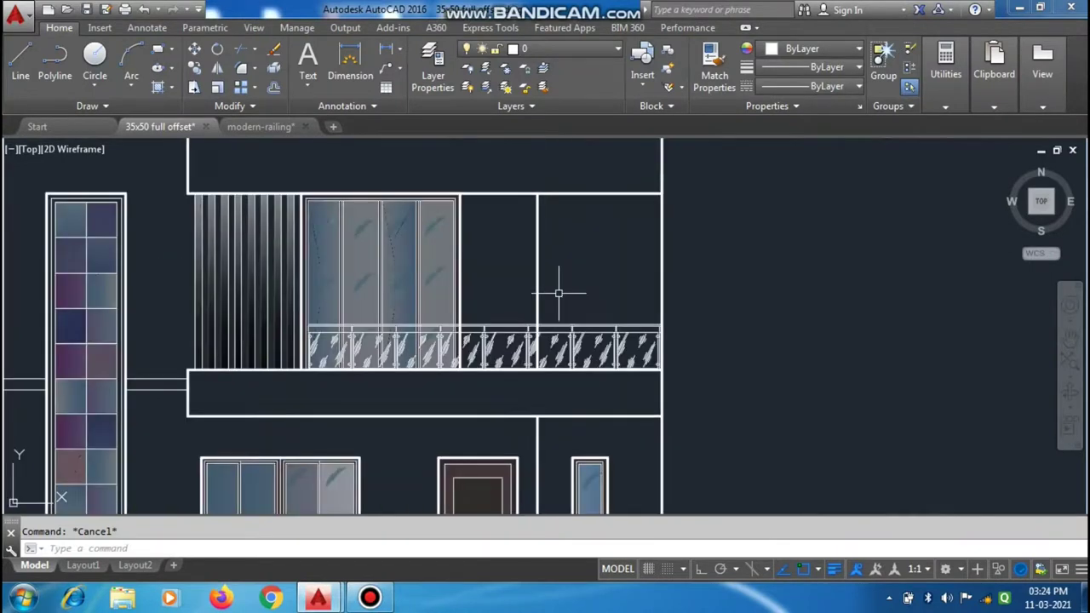
scroll(559, 294, down, 4)
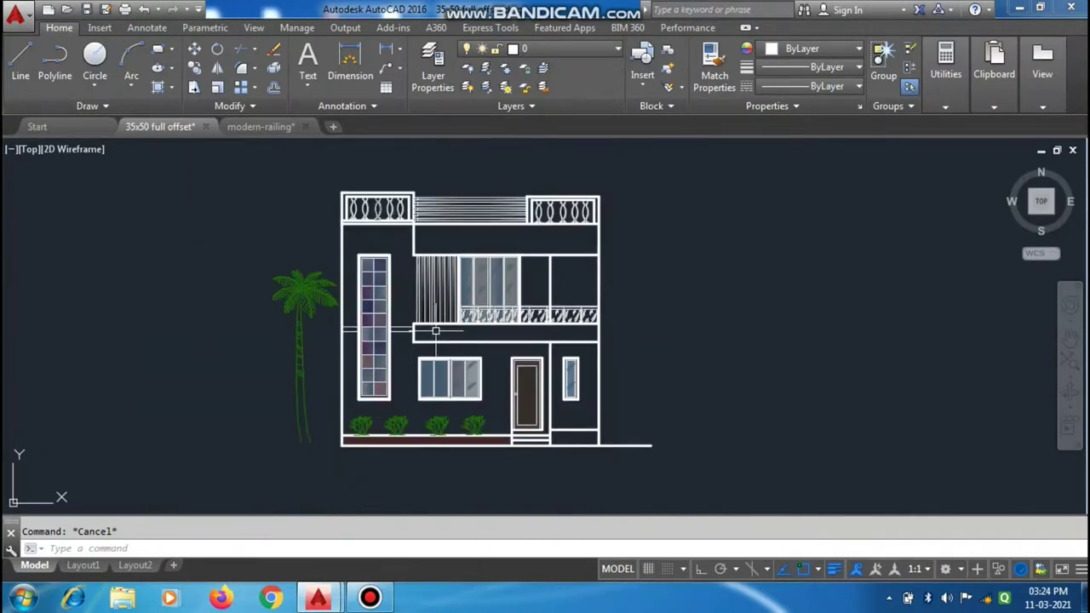
scroll(600, 336, up, 2)
scroll(601, 336, up, 2)
Step: Reselect the railing array to review its settings and close the array editor
click(490, 284)
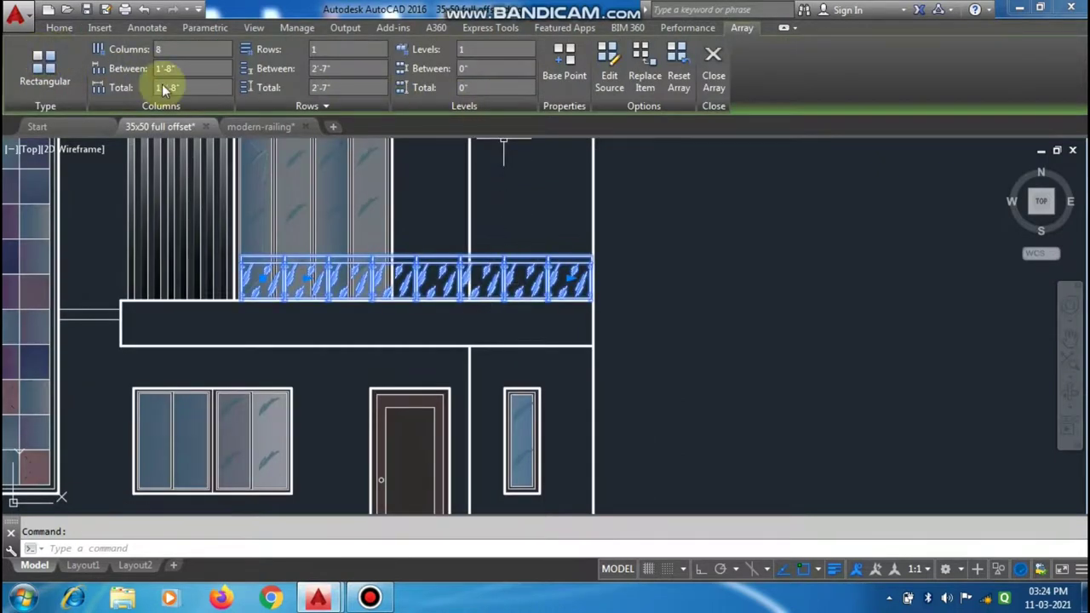
click(714, 70)
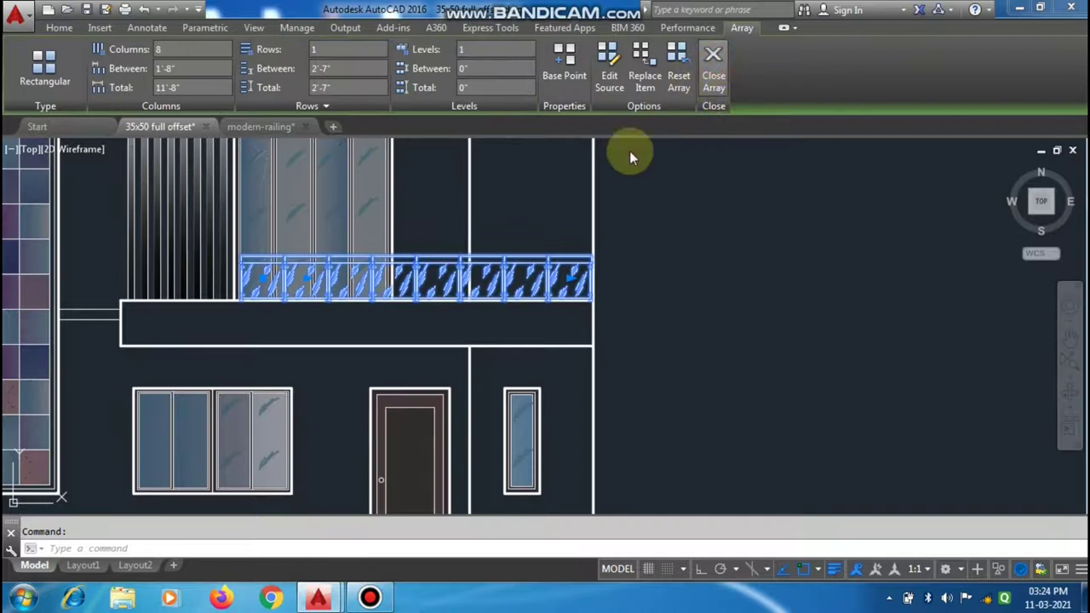
click(711, 72)
scroll(467, 289, up, 2)
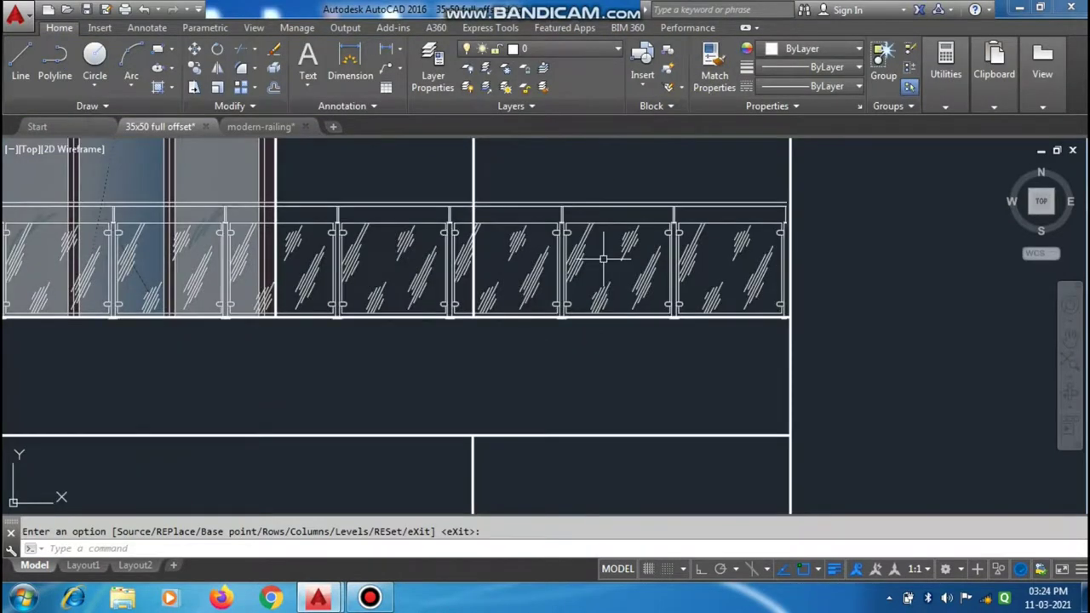
scroll(621, 275, down, 2)
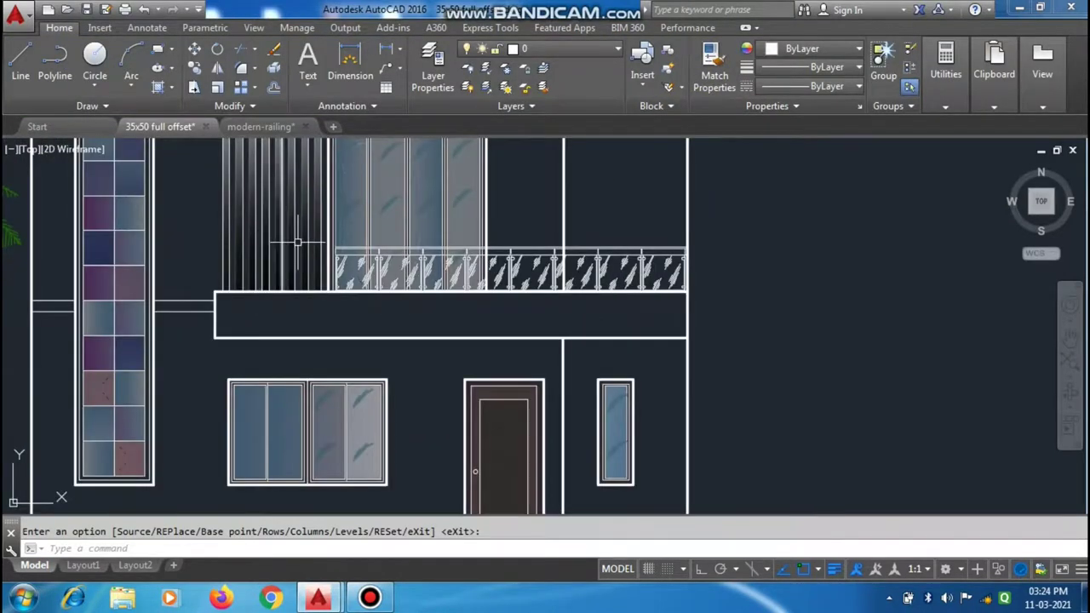
scroll(331, 255, up, 2)
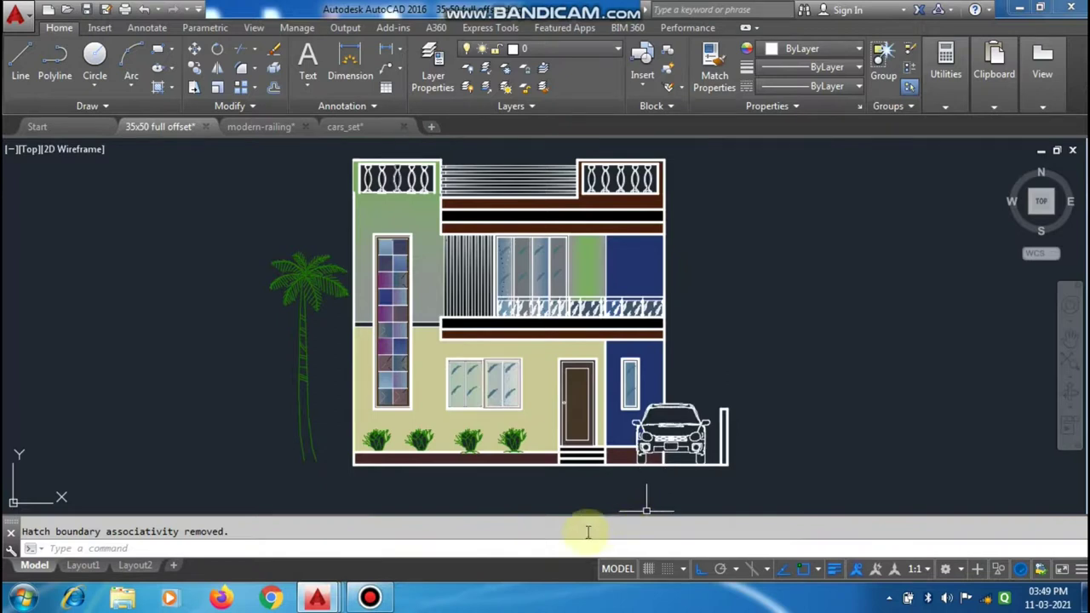
Step: Zoom in and out over the coloured front elevation to inspect the railing, shrubs and palm
scroll(584, 253, down, 3)
scroll(584, 248, down, 2)
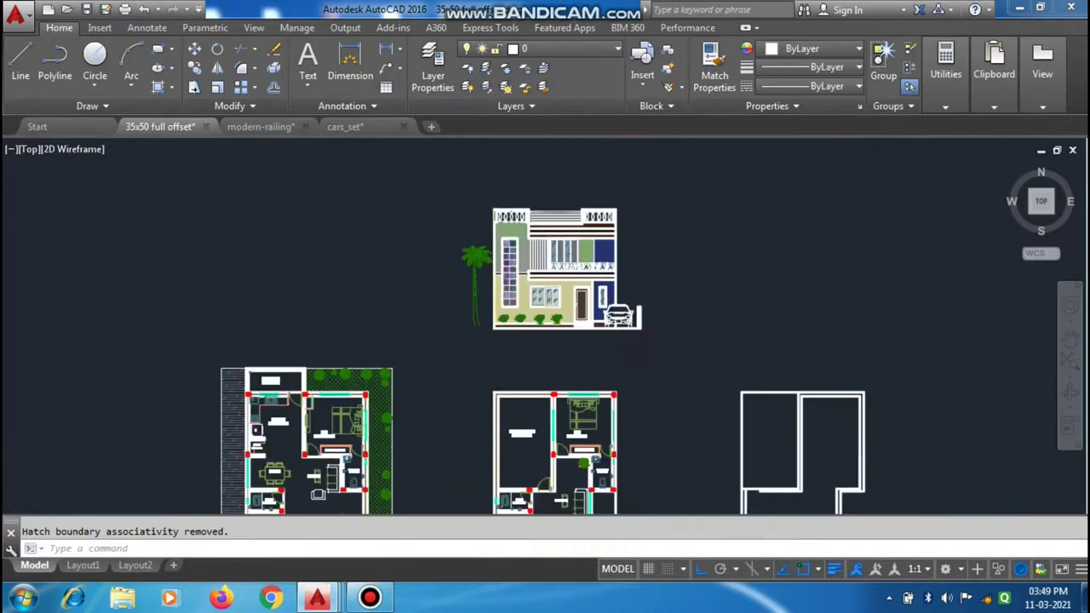
scroll(584, 247, down, 1)
scroll(415, 396, up, 3)
scroll(415, 396, up, 2)
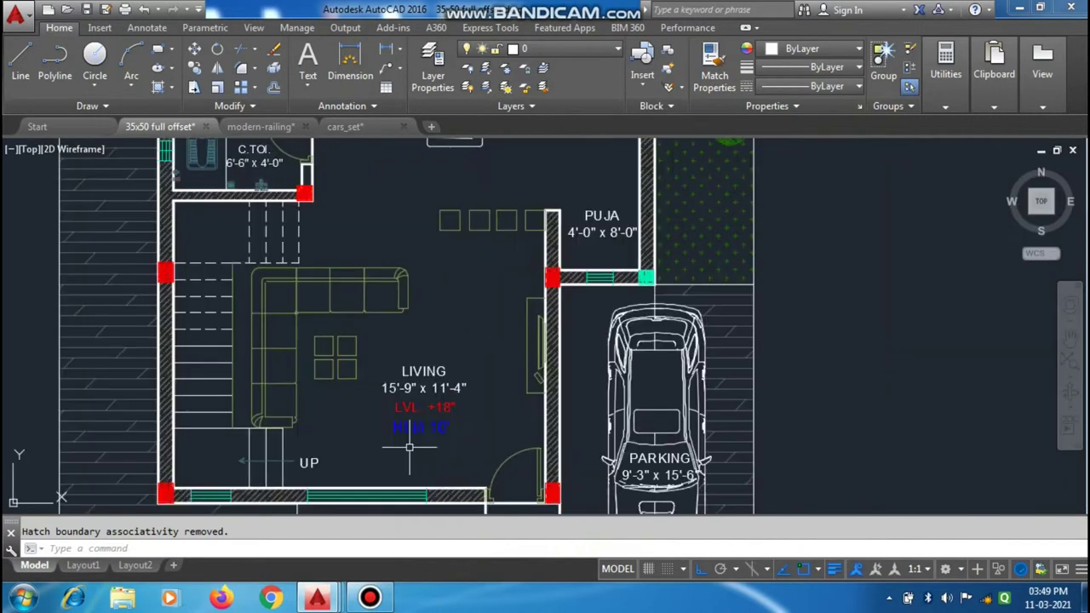
scroll(415, 396, down, 2)
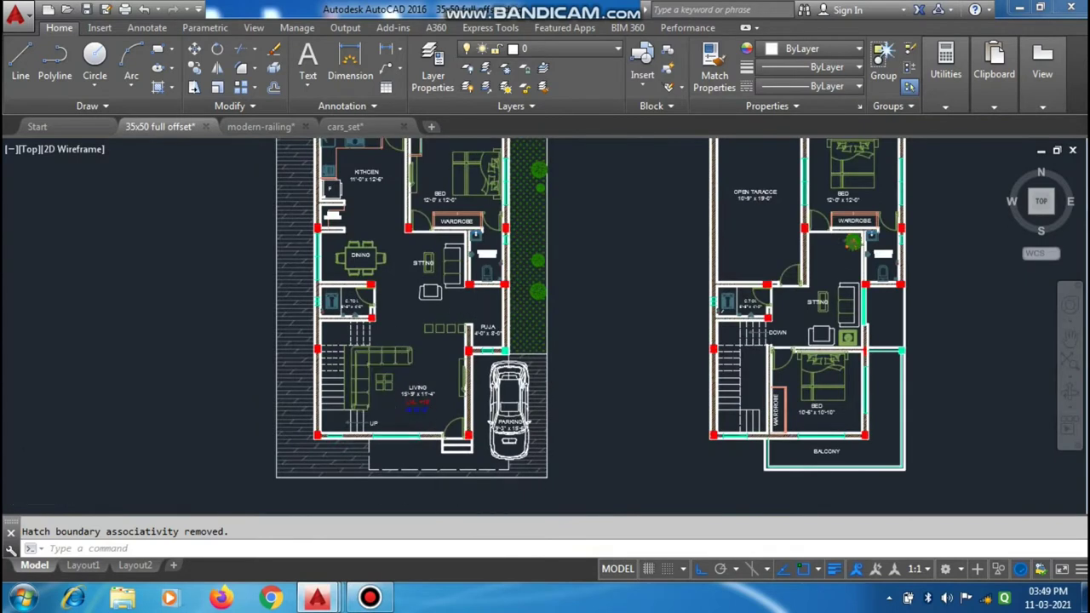
scroll(409, 447, down, 4)
scroll(413, 450, down, 2)
scroll(501, 303, up, 2)
scroll(494, 300, up, 2)
scroll(477, 296, up, 2)
scroll(443, 287, up, 4)
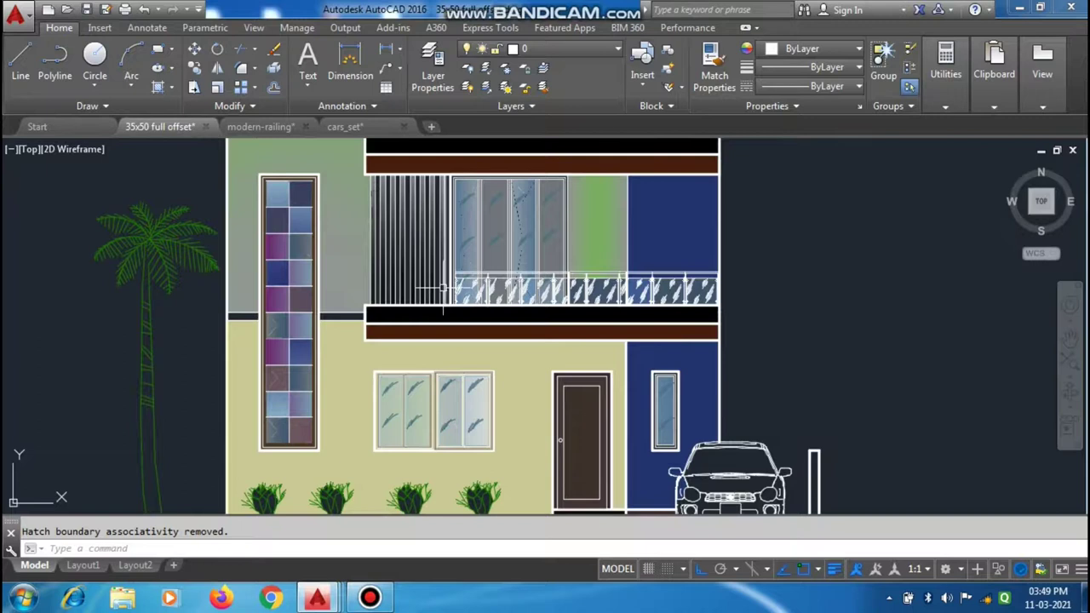
scroll(443, 289, down, 2)
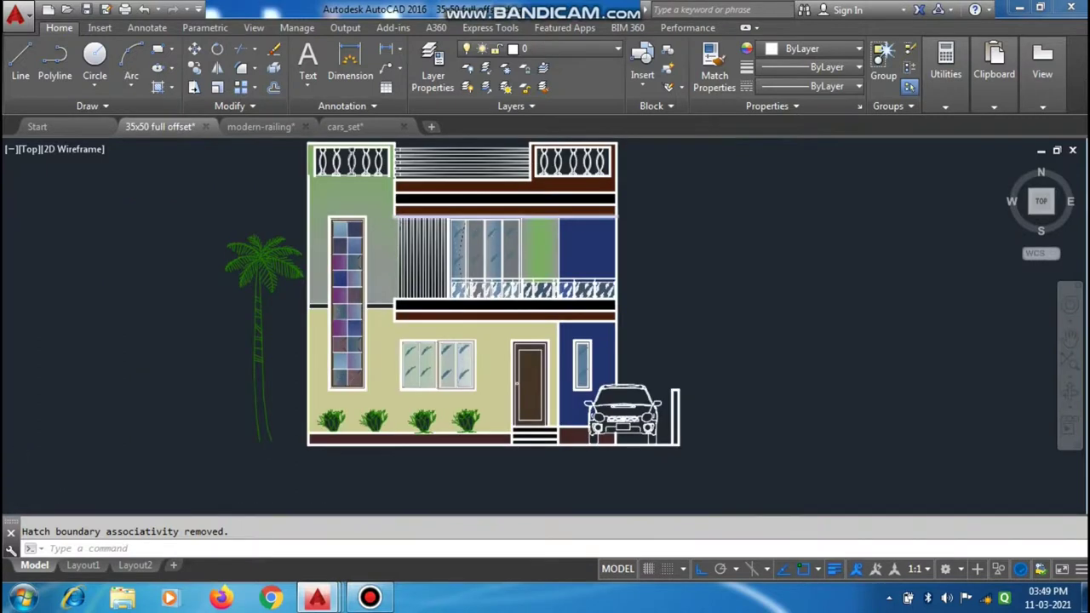
scroll(502, 236, down, 2)
scroll(528, 235, up, 2)
mouse_move(528, 234)
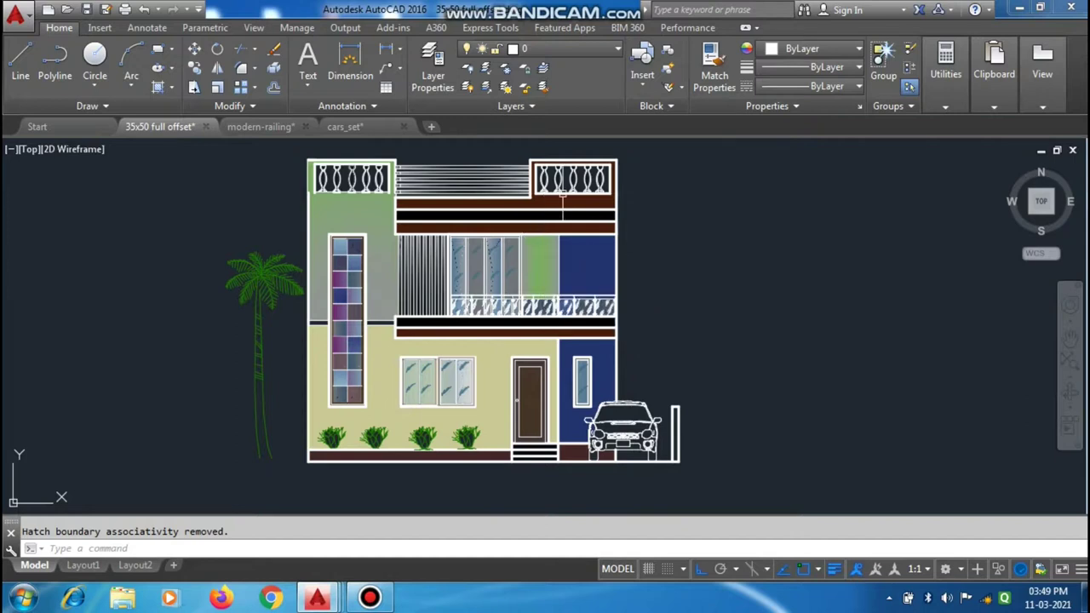